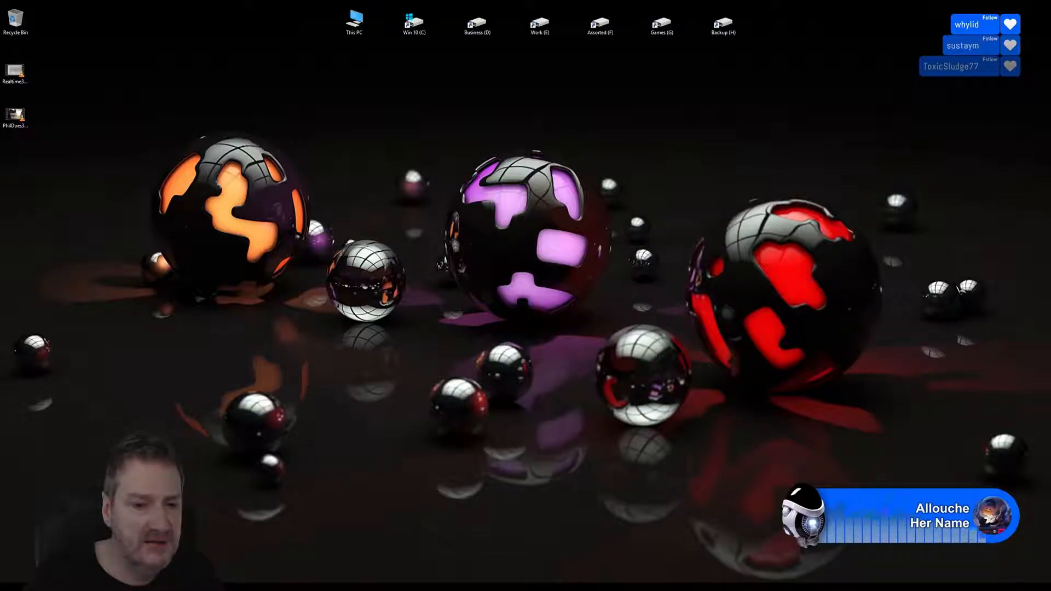
Play the project intro video from the desktop, then close it.
key("alt+Tab")
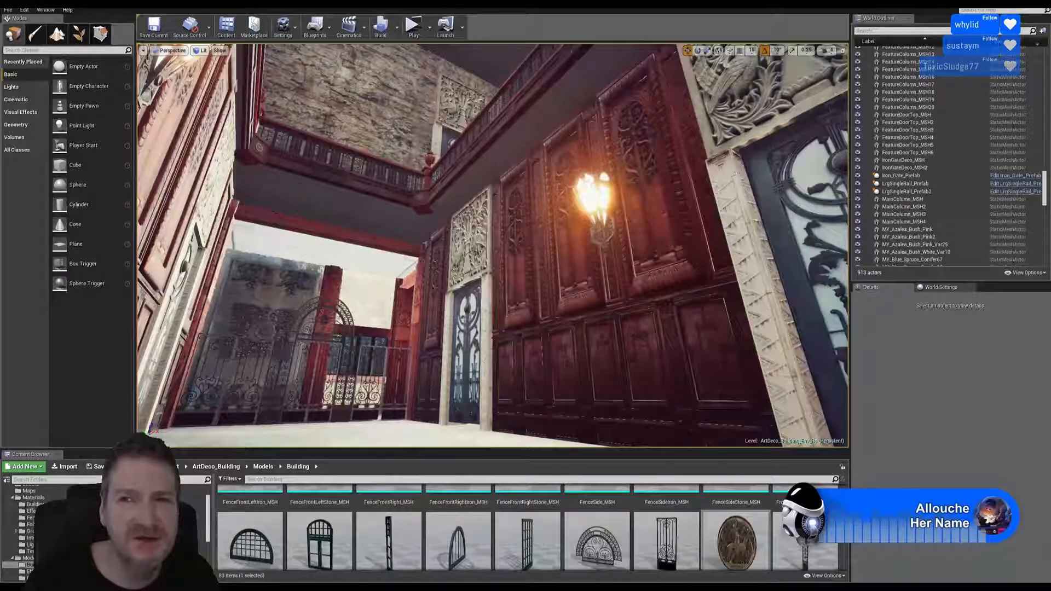
left_click(1003, 7)
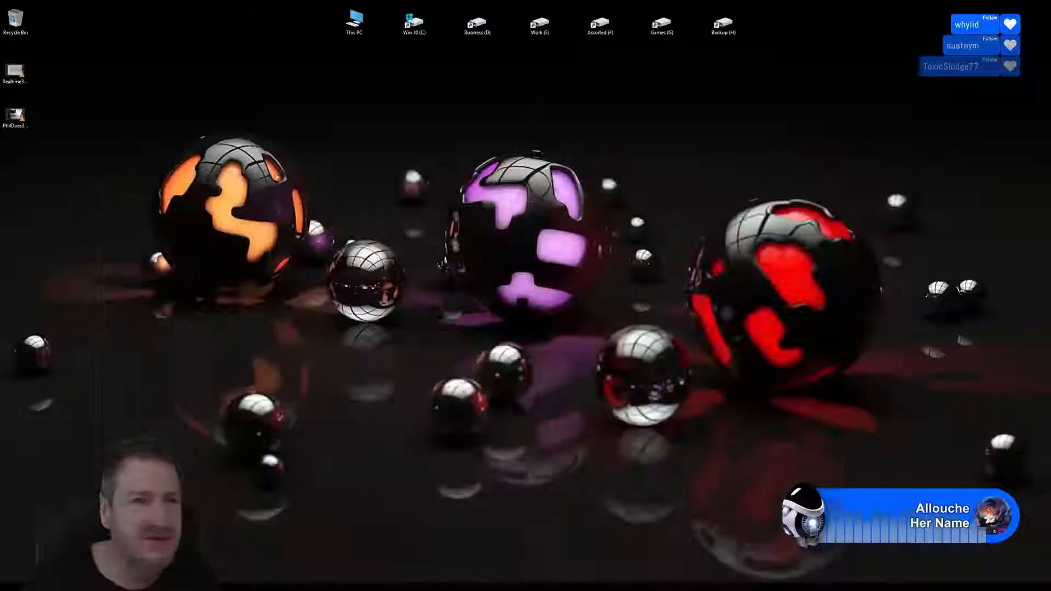
left_click(16, 121)
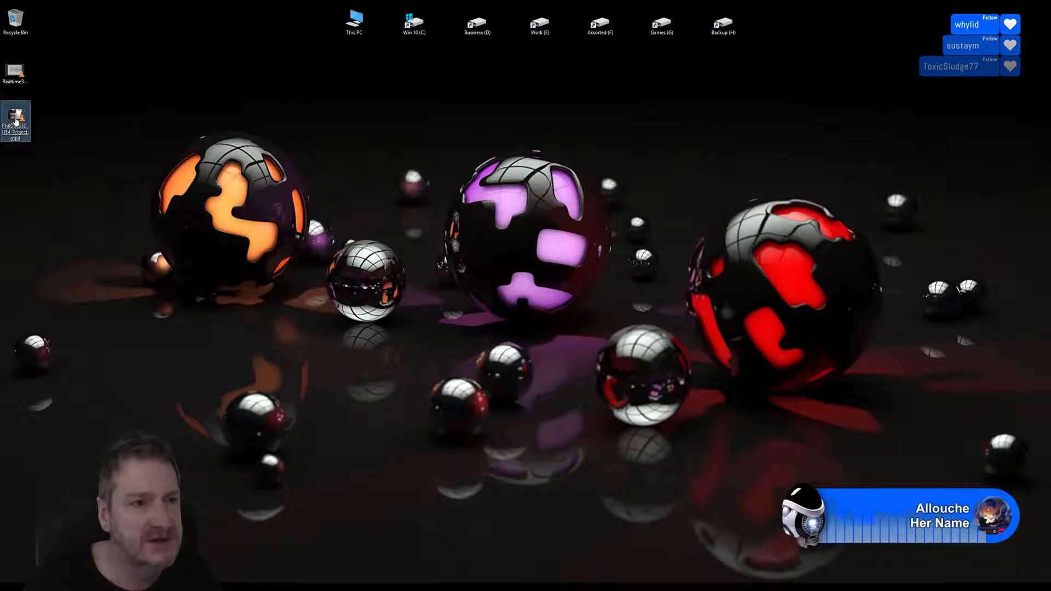
left_click(326, 156)
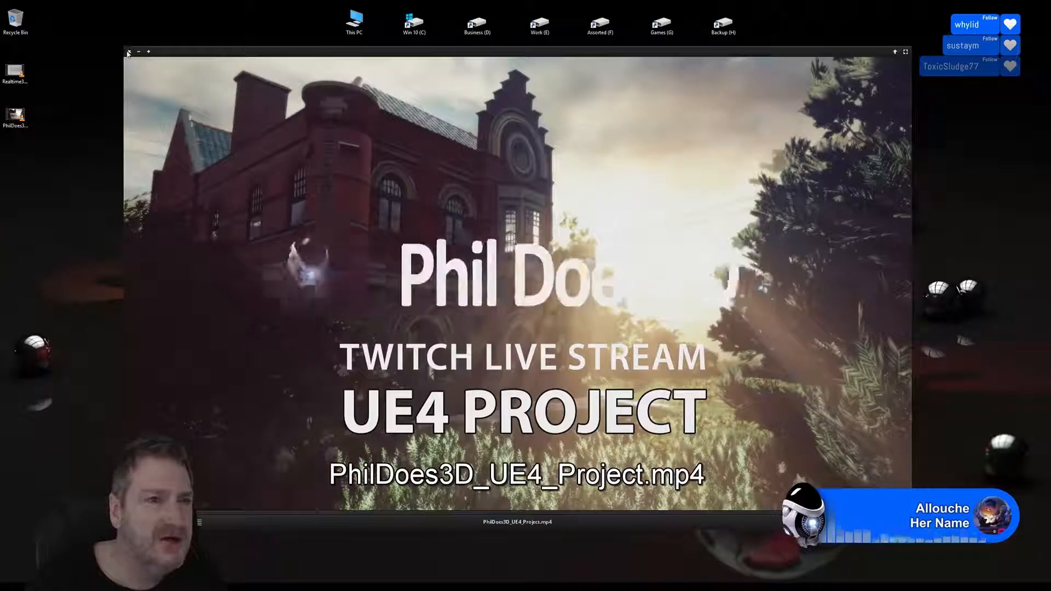
left_click(129, 53)
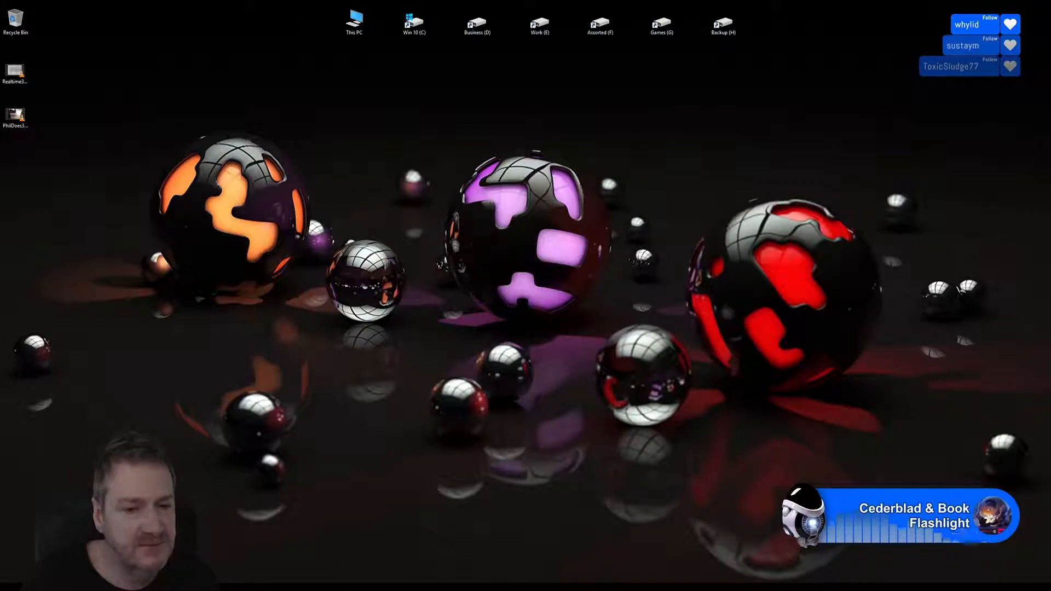
Return to the ArtDeco level and orbit toward the balcony railing beside the doors.
key("alt+Tab")
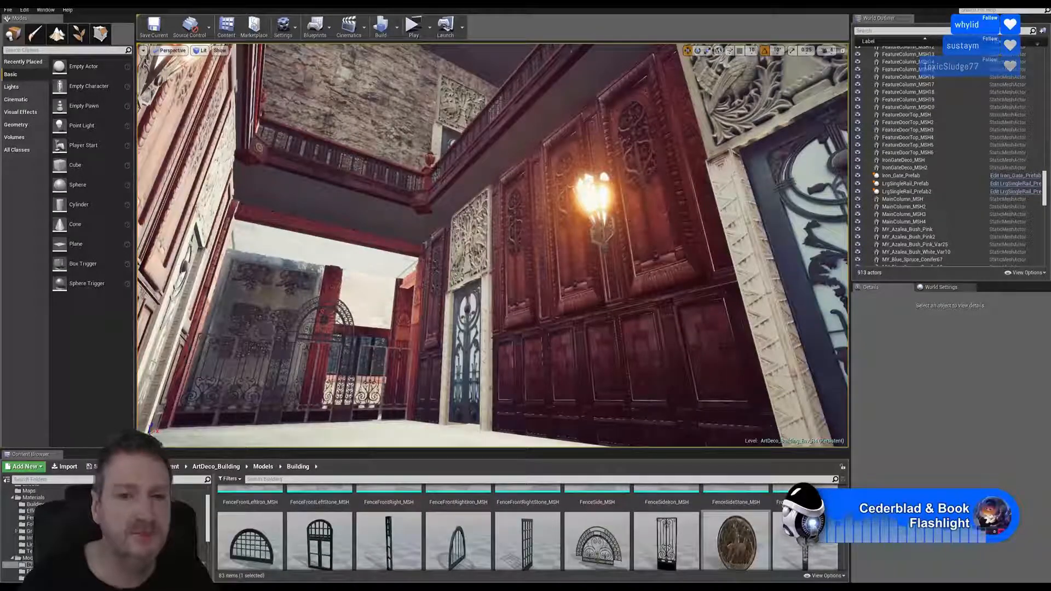
right_click_drag(493, 245, 539, 221)
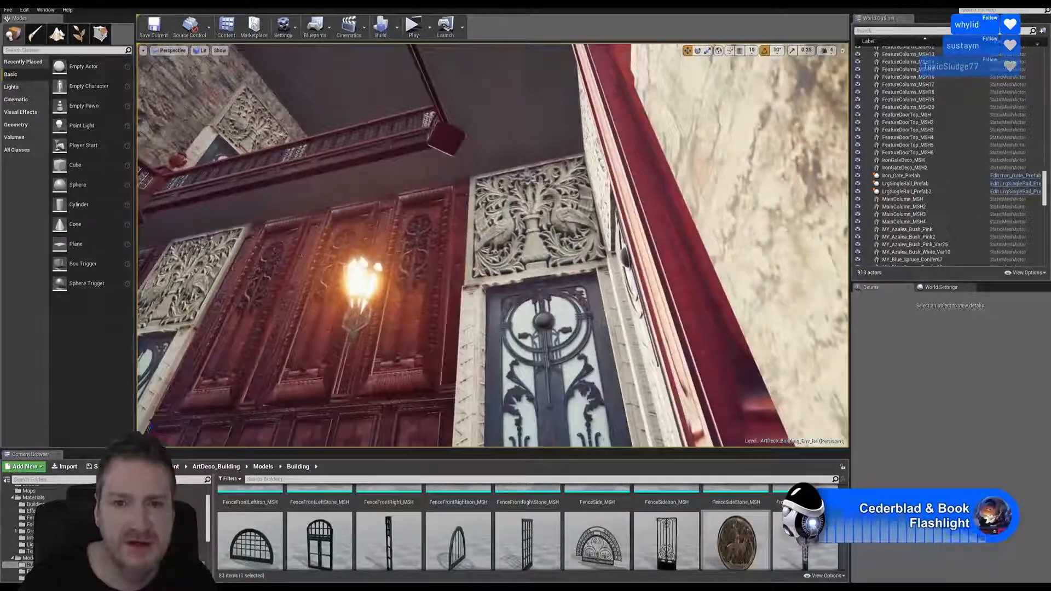
right_click_drag(492, 246, 402, 288)
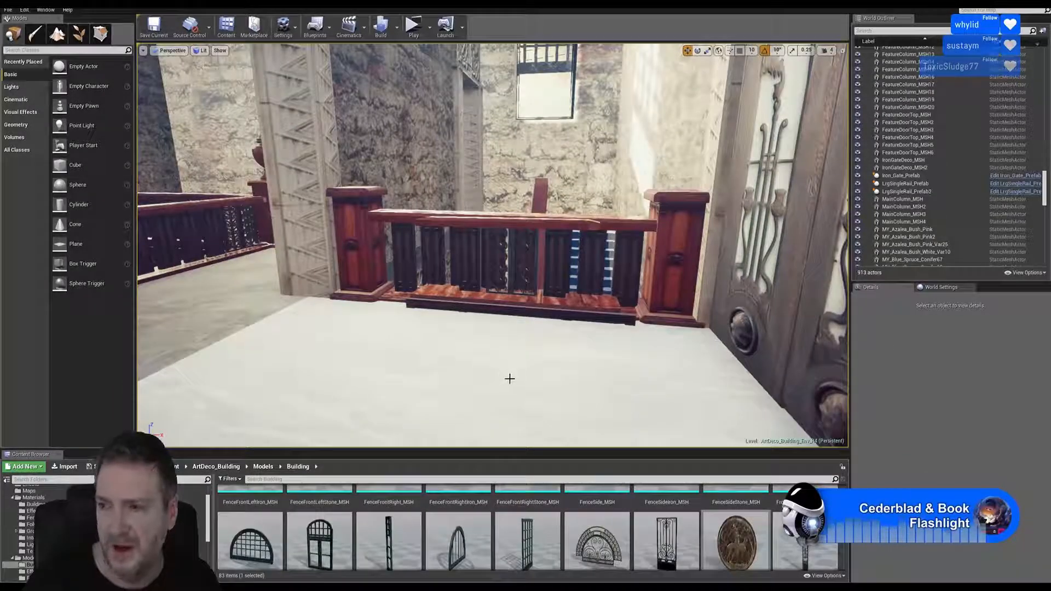
mouse_move(402, 287)
right_mouse_down()
mouse_move(388, 274)
mouse_move(398, 275)
right_mouse_up()
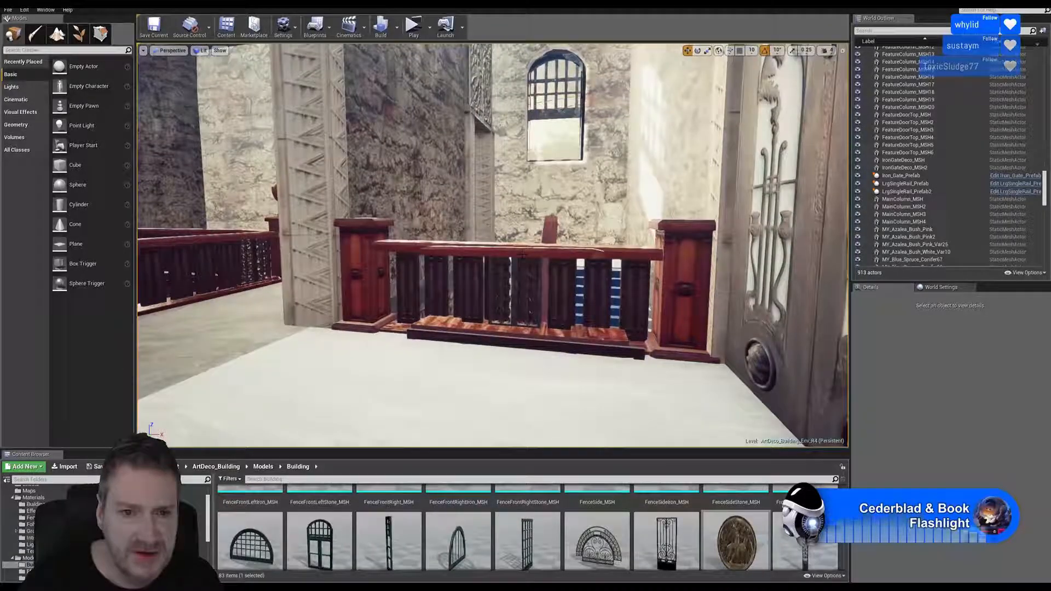
Scale SqrRailIronwork_Prefab up to about 1.6, then fly closer to view the railing.
left_click(522, 254)
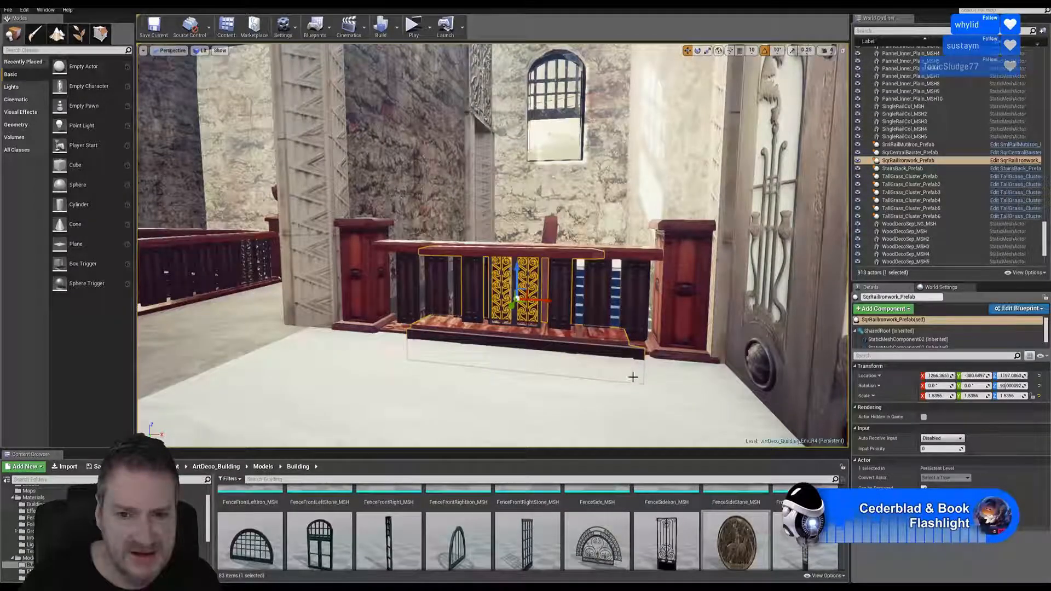
left_click(707, 51)
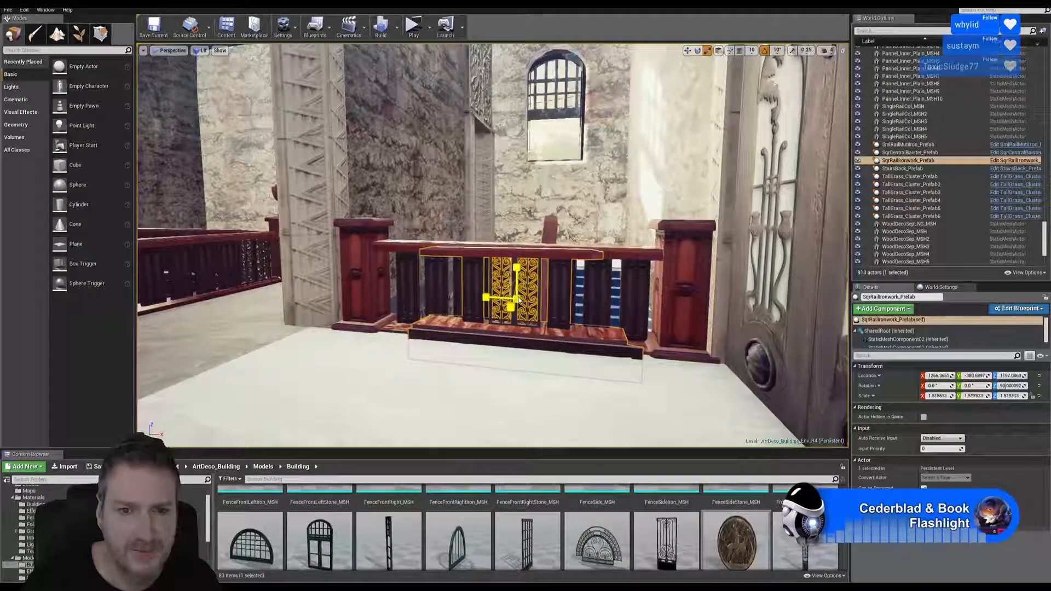
left_click_drag(519, 299, 520, 298)
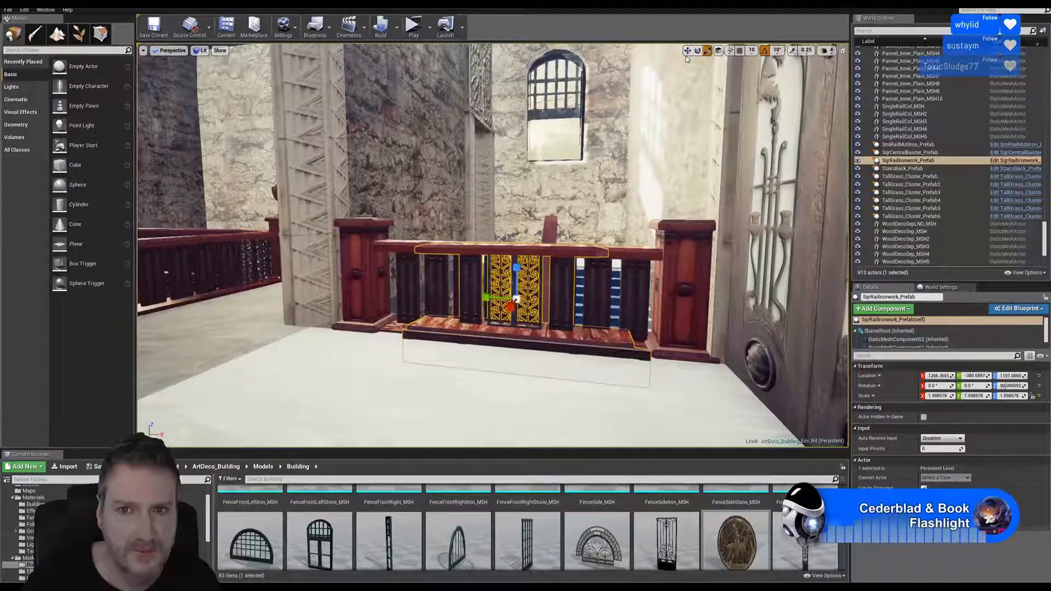
right_click_drag(683, 146, 675, 172)
key("w")
key("w")
key("s")
key("a")
key("q")
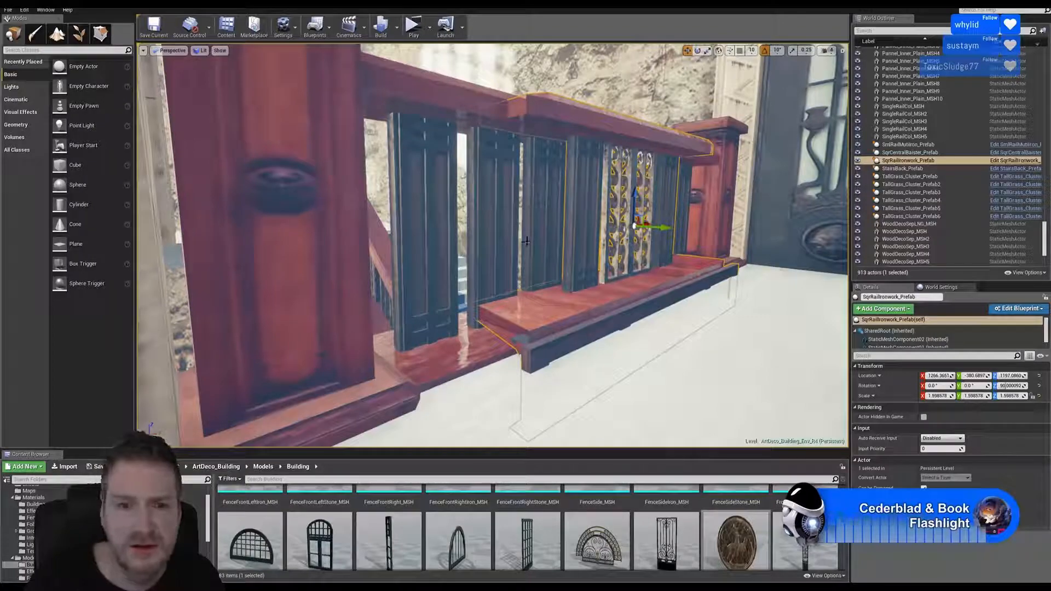
Enlarge the ironwork panel slightly and lower it within the railing.
right_click_drag(526, 242, 560, 208)
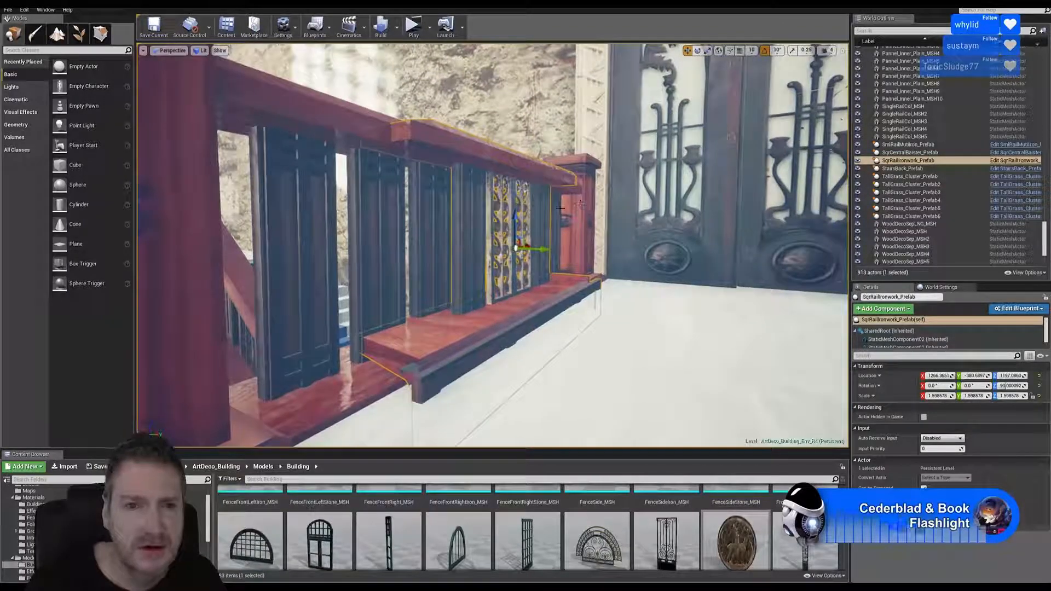
left_click(707, 51)
left_click_drag(517, 249, 531, 249)
left_click(687, 50)
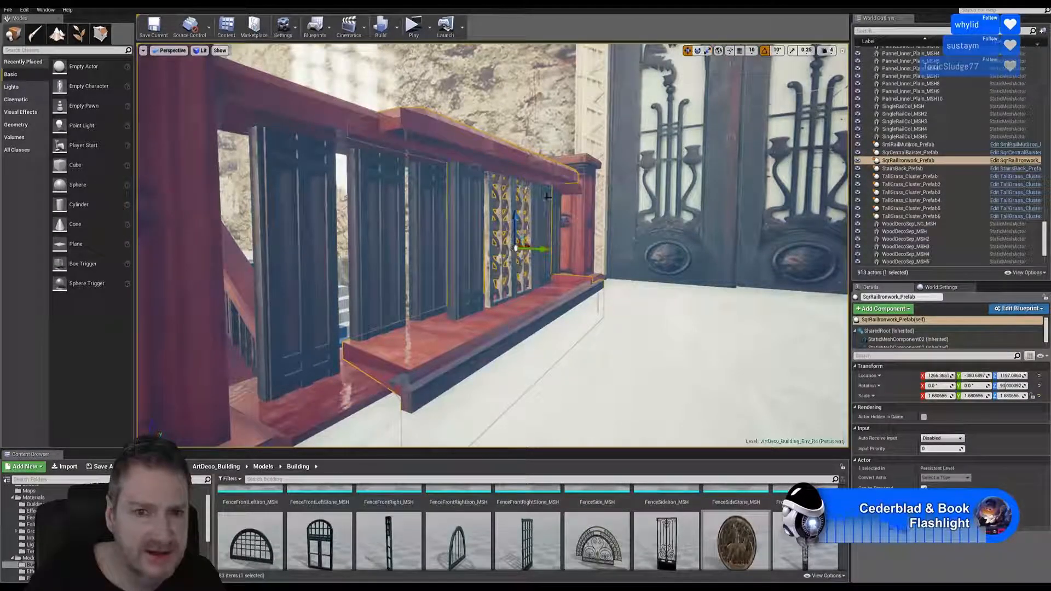
mouse_move(515, 220)
left_mouse_down()
mouse_move(518, 245)
mouse_move(528, 230)
left_mouse_up()
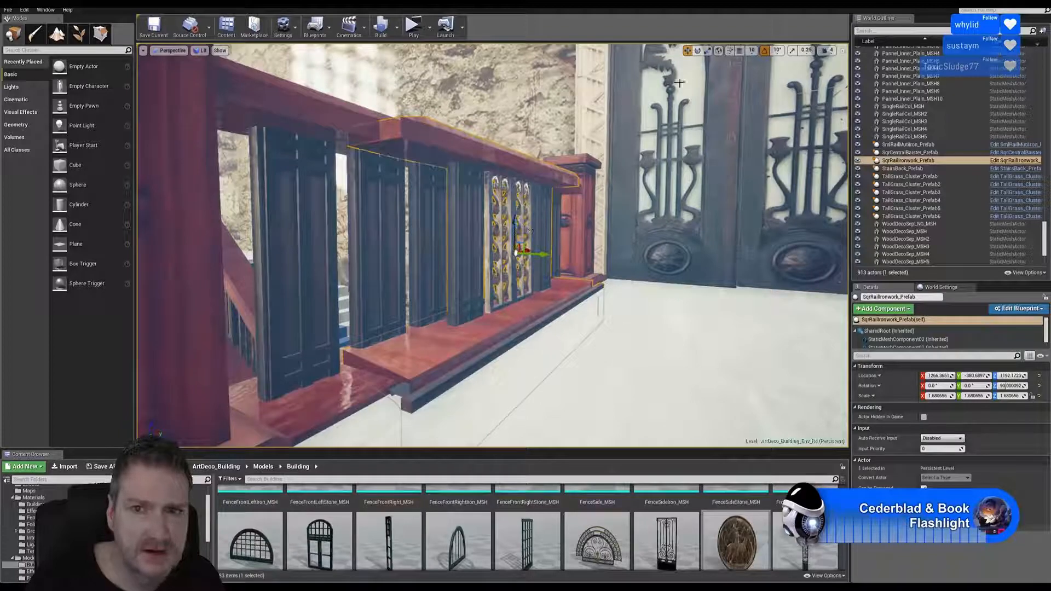
Scale the ironwork panel uniformly to about 1.79 and lower it a little more.
left_click(708, 51)
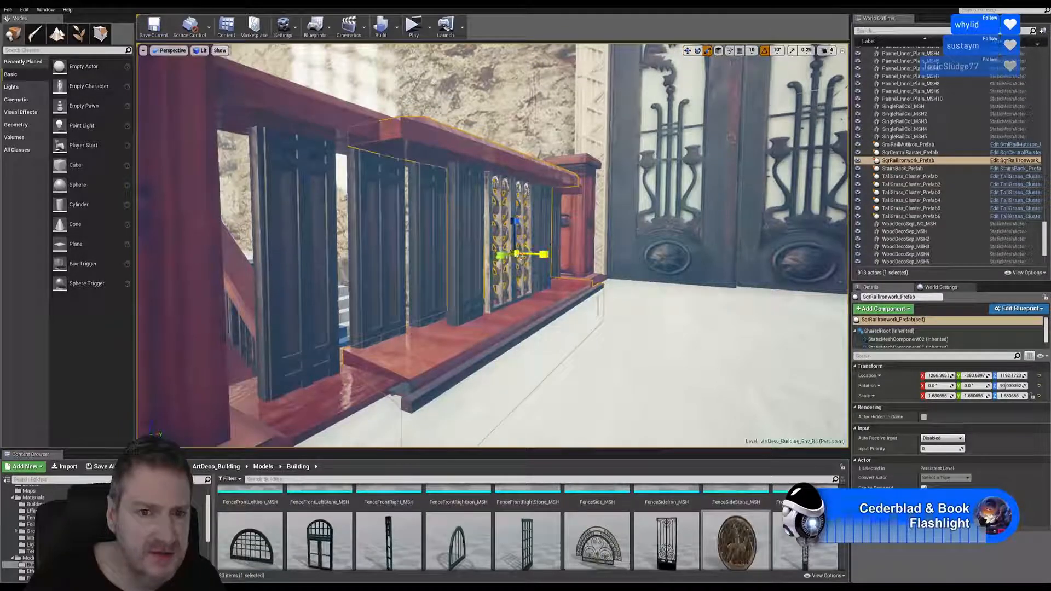
left_click_drag(520, 255, 527, 250)
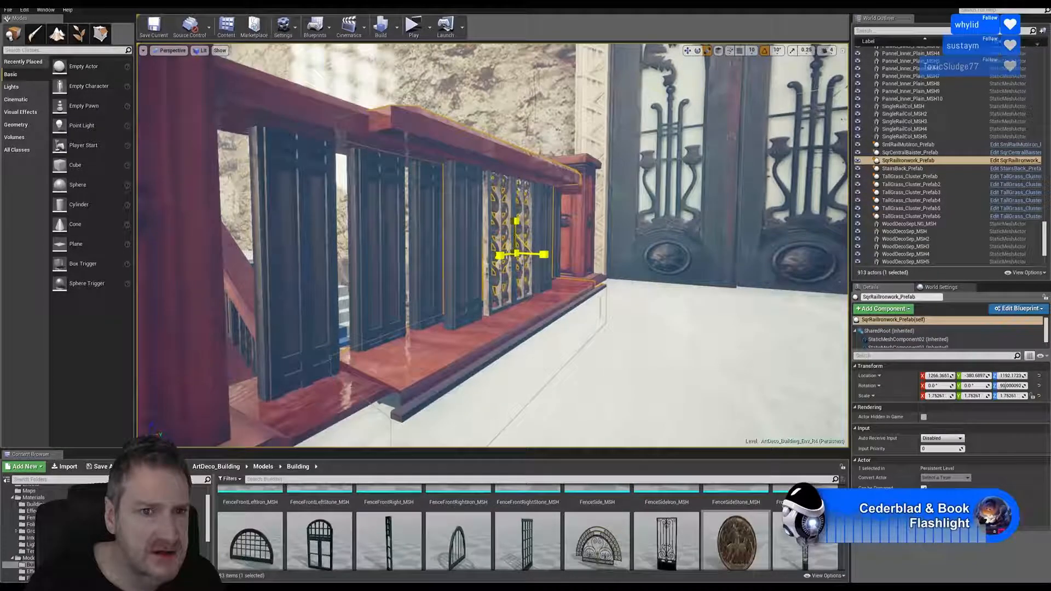
left_click(688, 51)
mouse_move(684, 82)
right_mouse_down()
mouse_move(646, 119)
mouse_move(665, 63)
mouse_move(673, 68)
right_mouse_up()
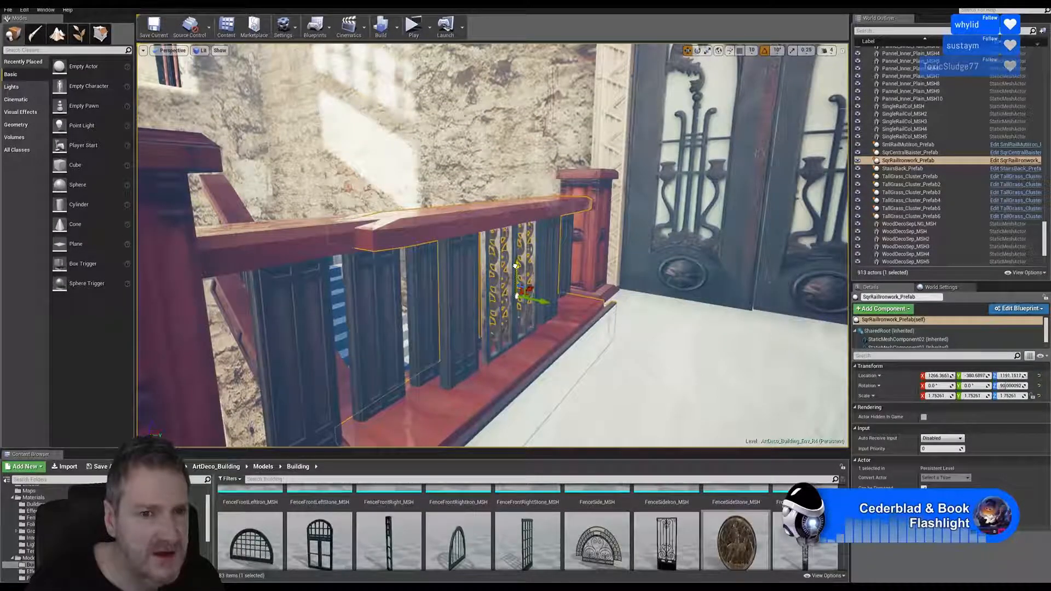
left_click_drag(515, 266, 512, 268)
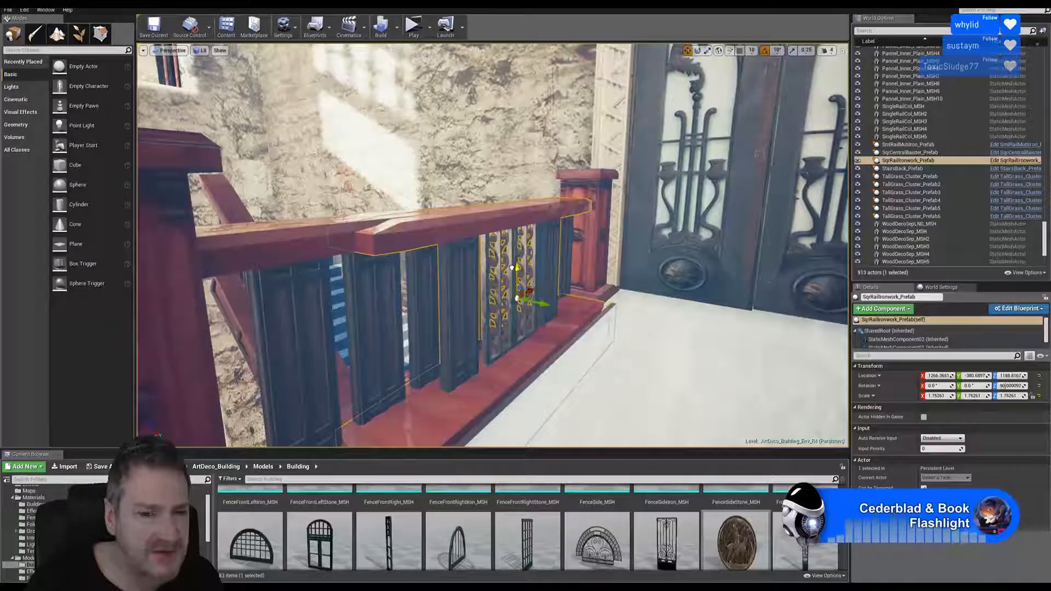
right_click_drag(511, 268, 432, 252)
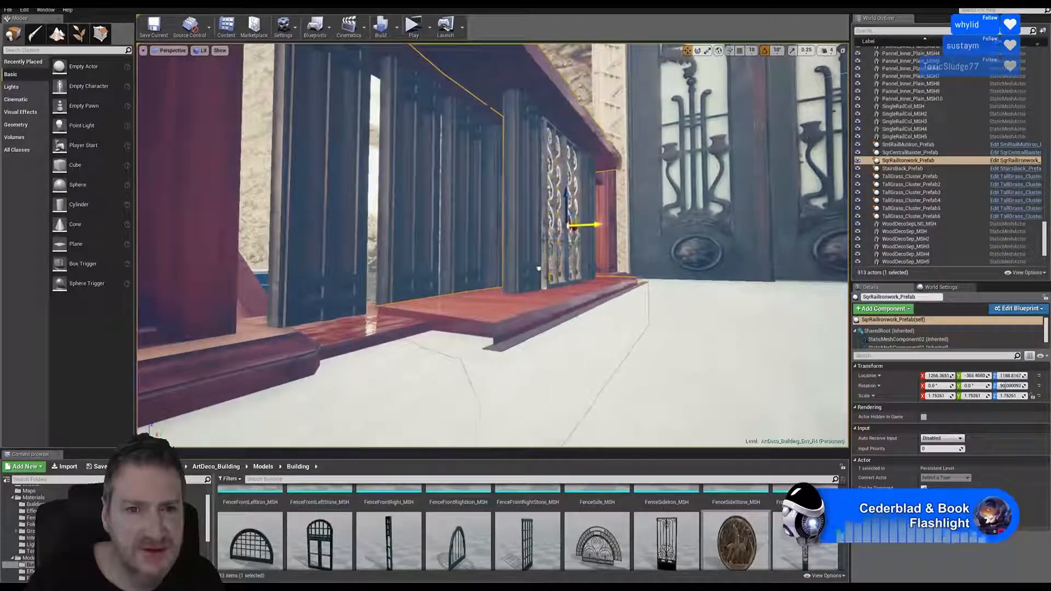
Slide the ironwork panel along the rail and enlarge it slightly to about 1.77 scale.
left_click_drag(539, 268, 540, 245)
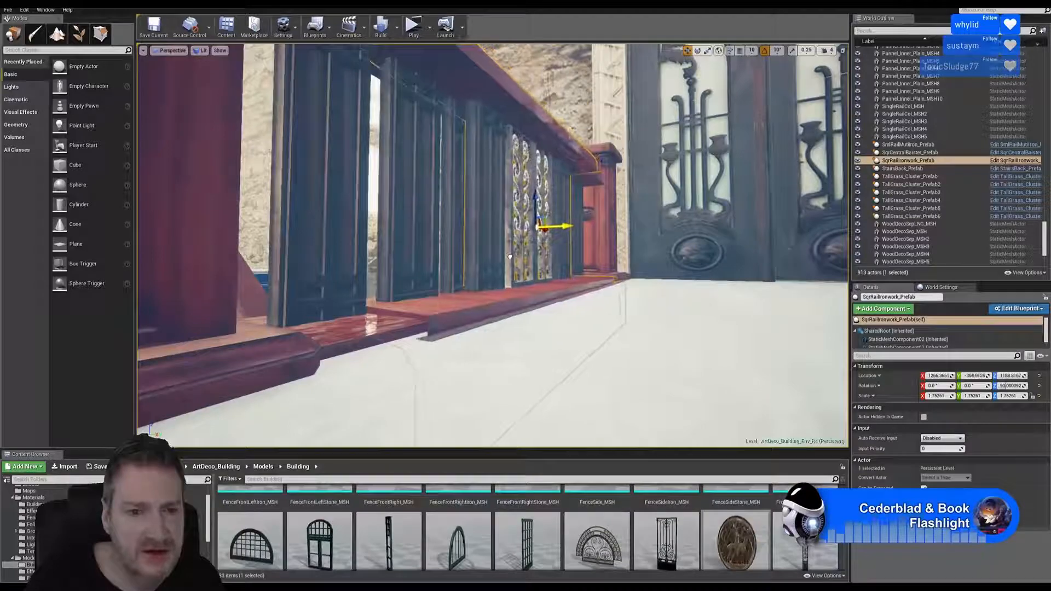
right_click_drag(492, 245, 384, 306)
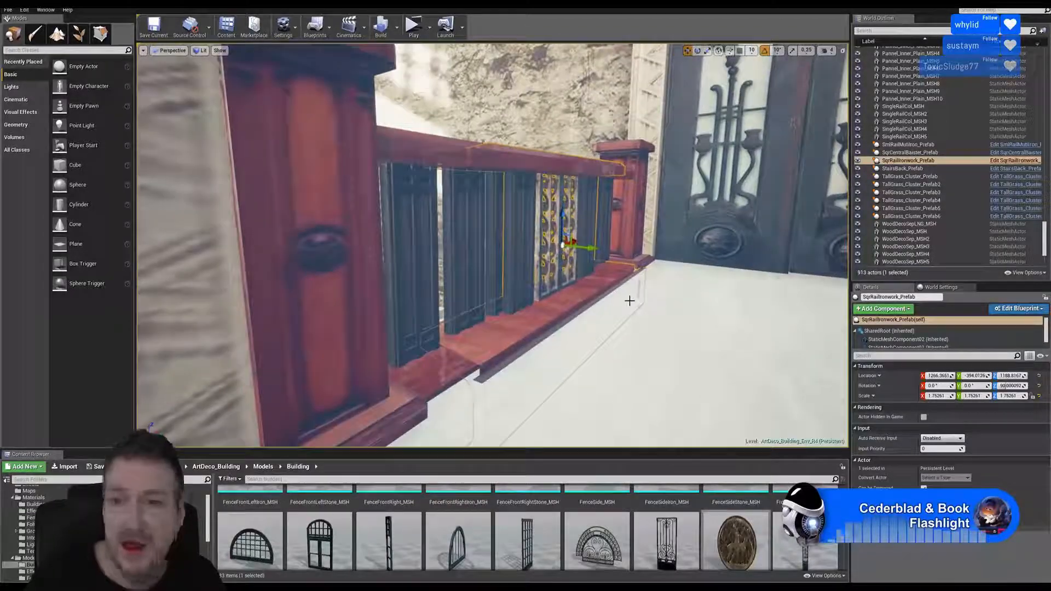
right_click_drag(630, 300, 651, 274)
left_click(706, 50)
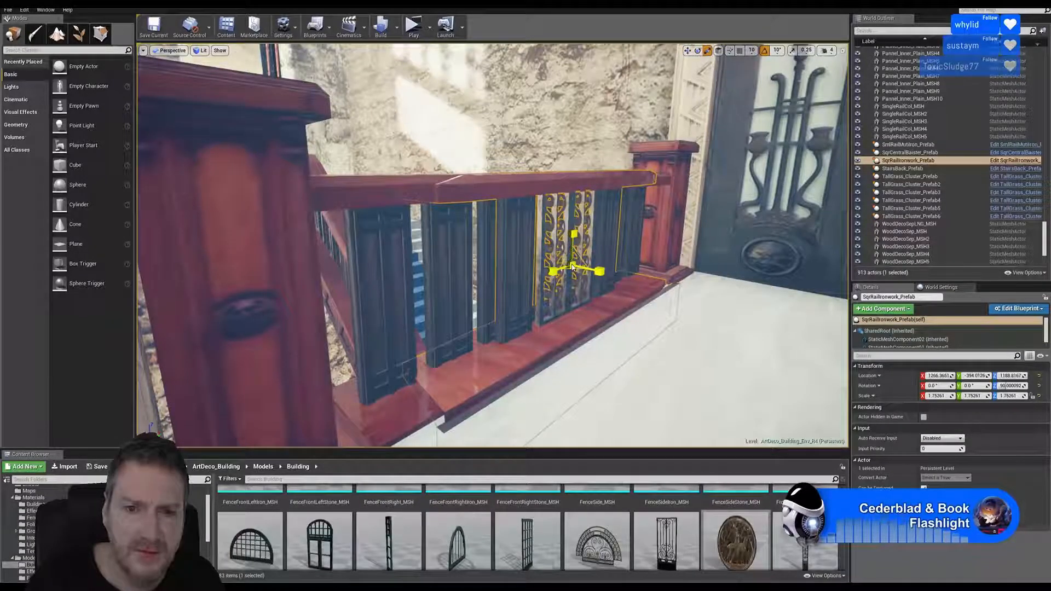
left_click_drag(573, 267, 576, 264)
Raise the panel a touch, then select the long rail LrgSingleRail_Prefab2.
left_click(688, 50)
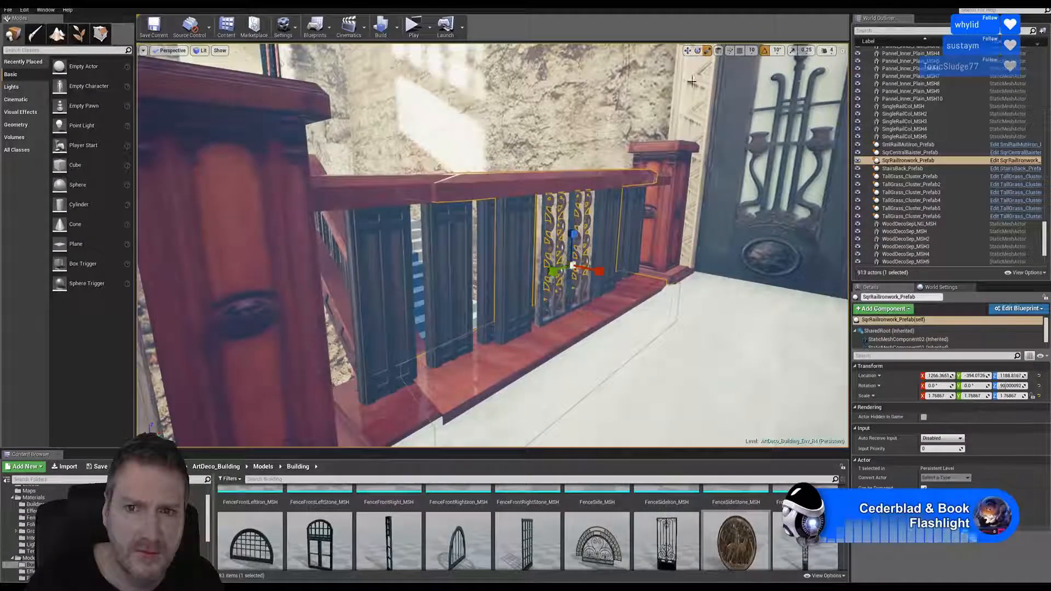
right_click_drag(600, 325, 556, 304)
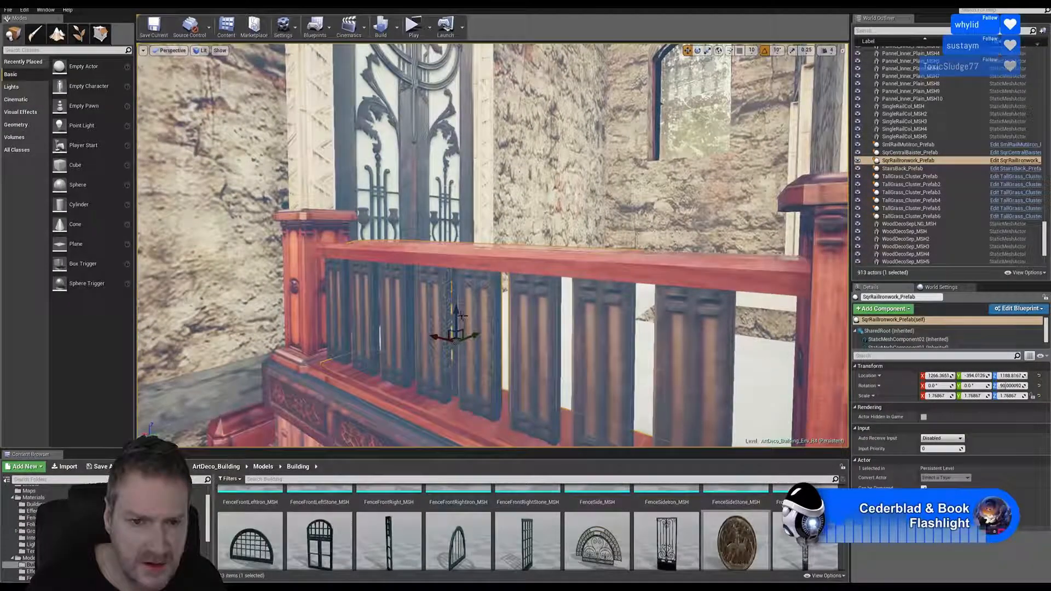
left_click_drag(461, 320, 461, 321)
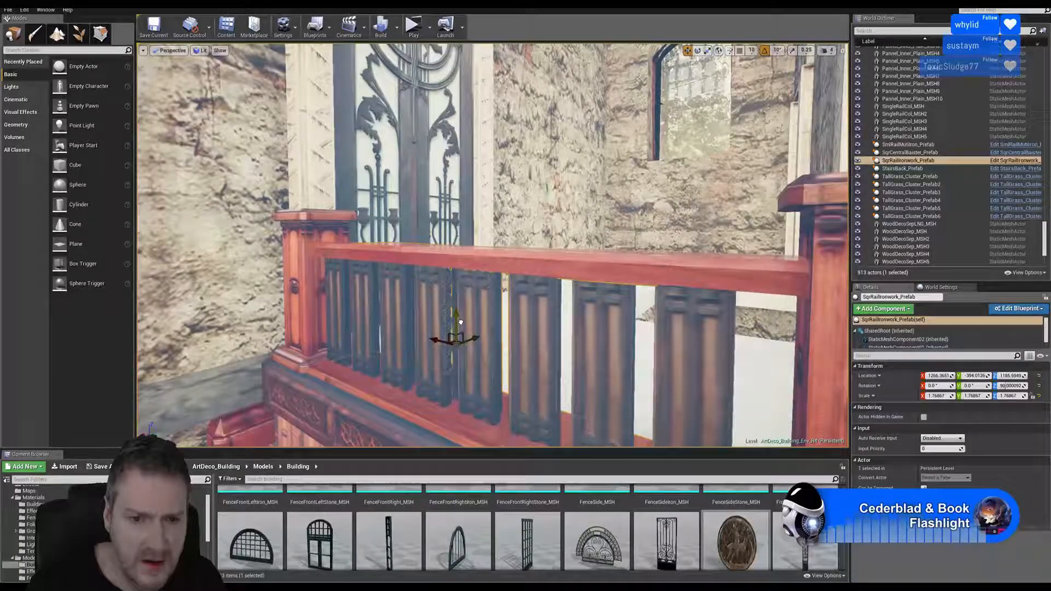
right_click_drag(461, 322, 260, 311)
left_click(707, 50)
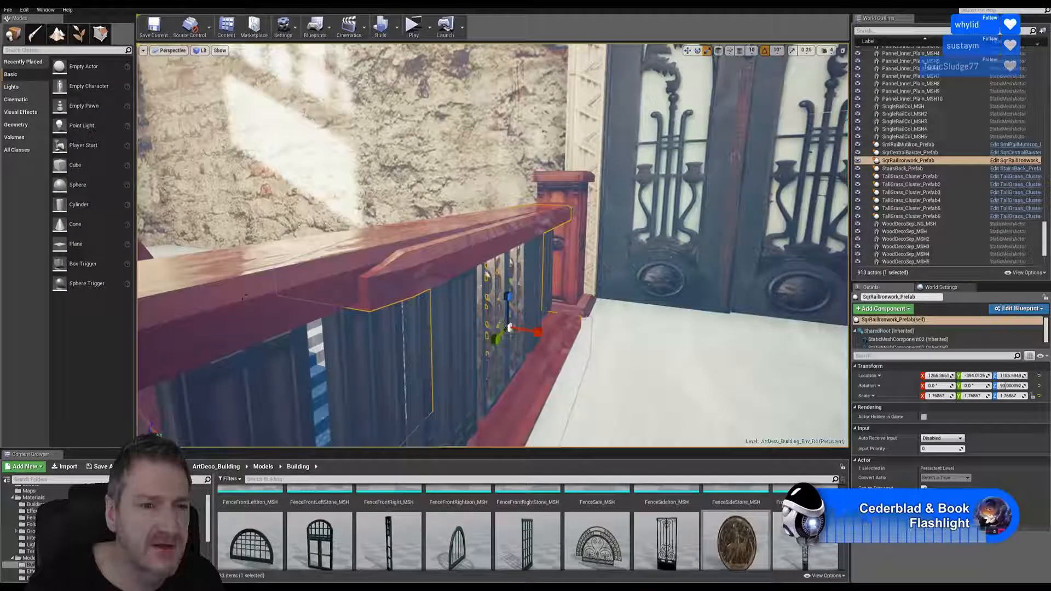
left_click(244, 298)
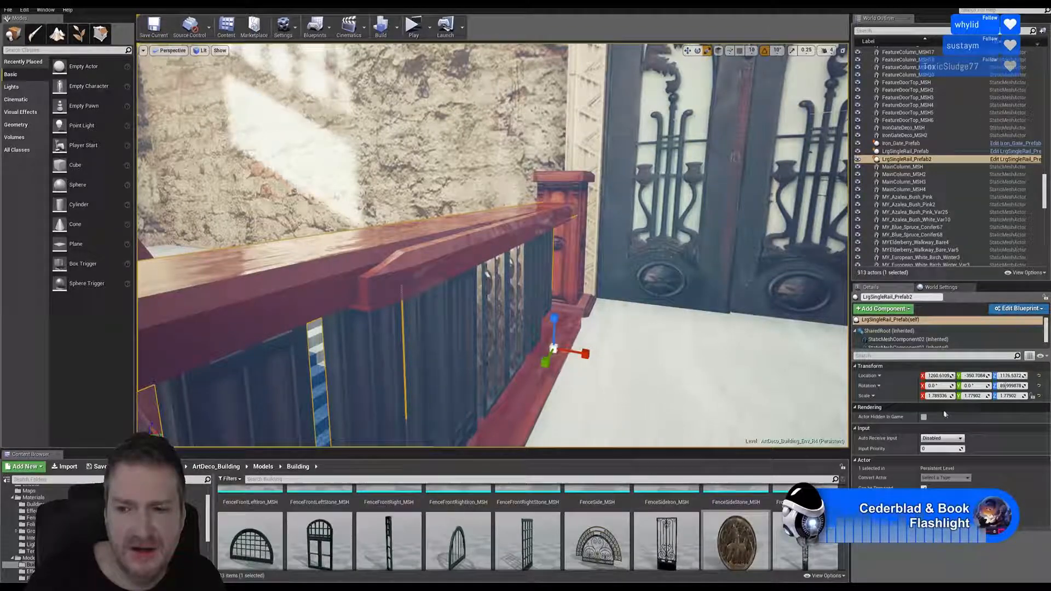
Shrink the ironwork prefab to about 1.618 scale and slide it toward the landing front.
left_click(527, 230)
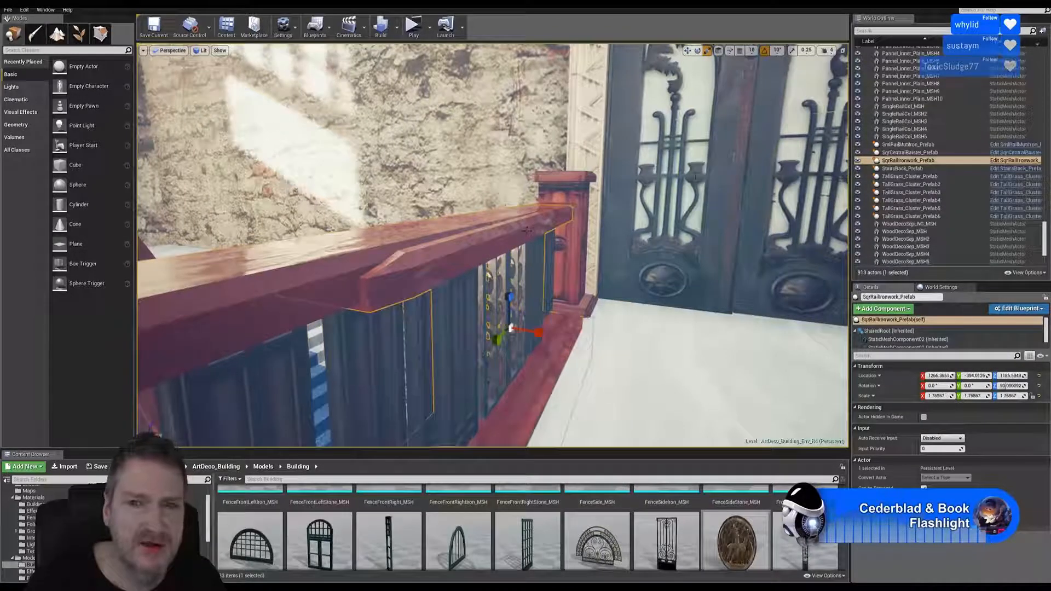
left_click_drag(509, 328, 510, 328)
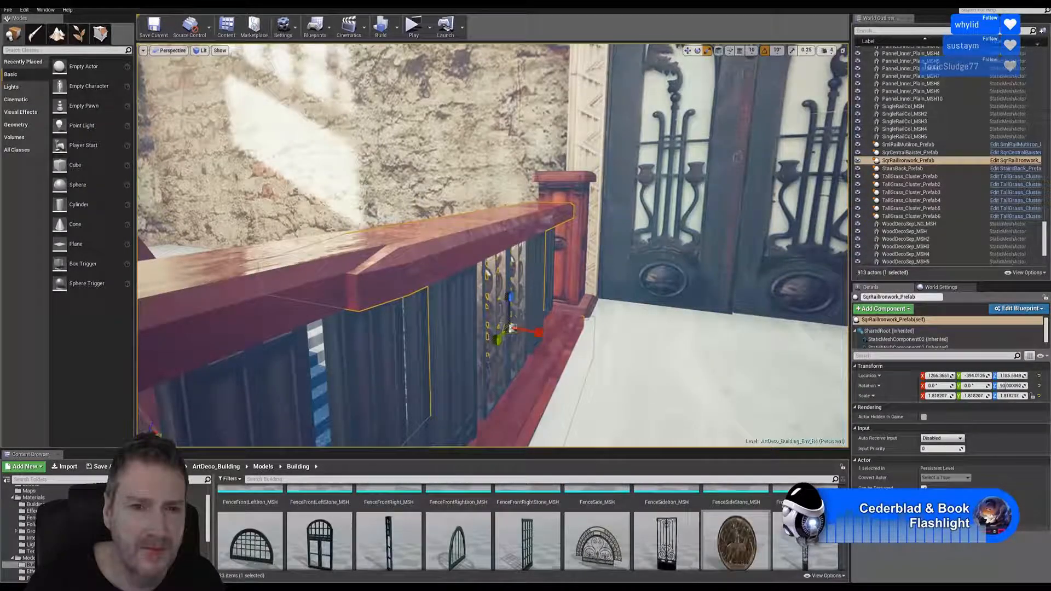
right_click_drag(625, 262, 402, 274)
right_click_drag(522, 218, 485, 265)
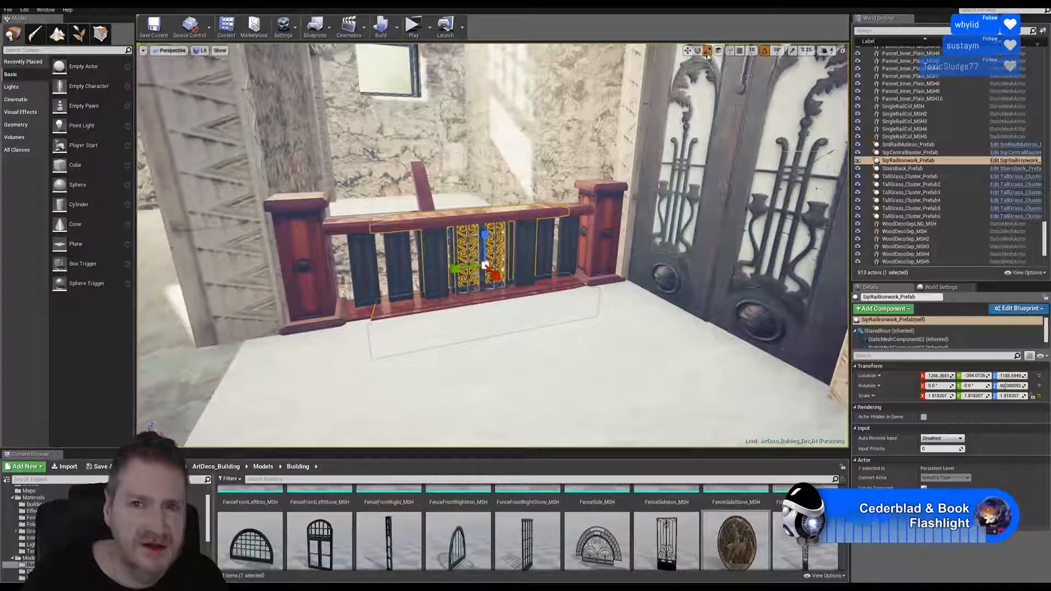
left_click(688, 51)
right_click_drag(560, 314, 659, 290)
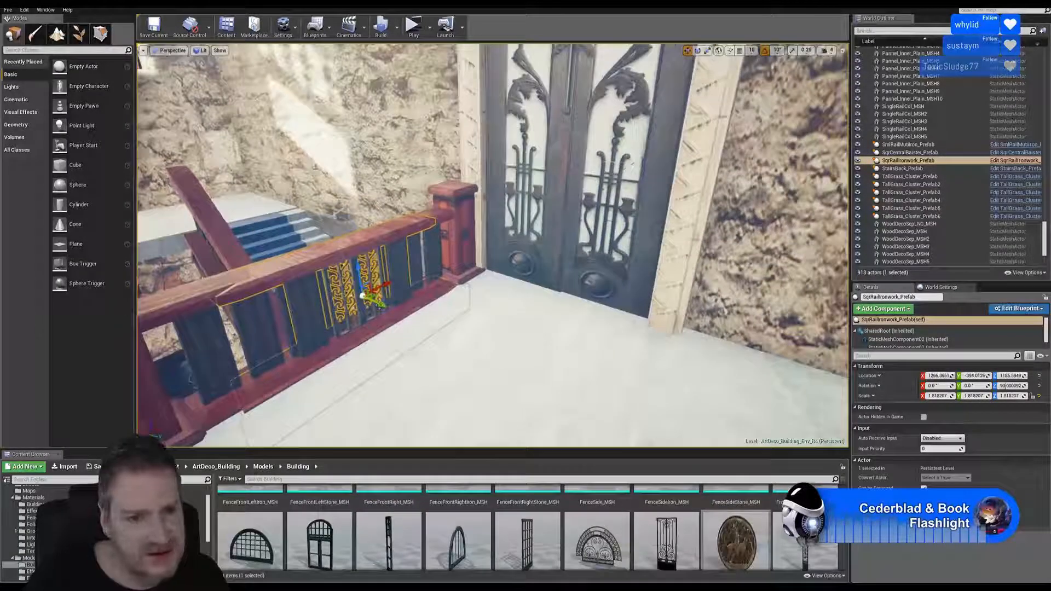
left_click_drag(380, 300, 618, 418)
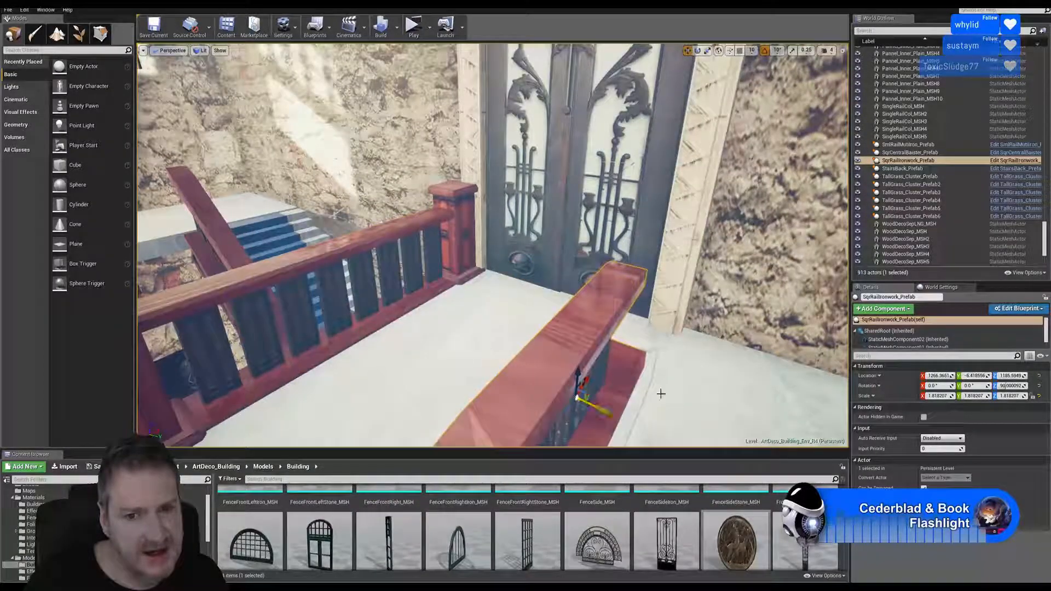
Fly down toward the stairs and nudge the railing prefab toward the camera.
right_click_drag(660, 393, 646, 427)
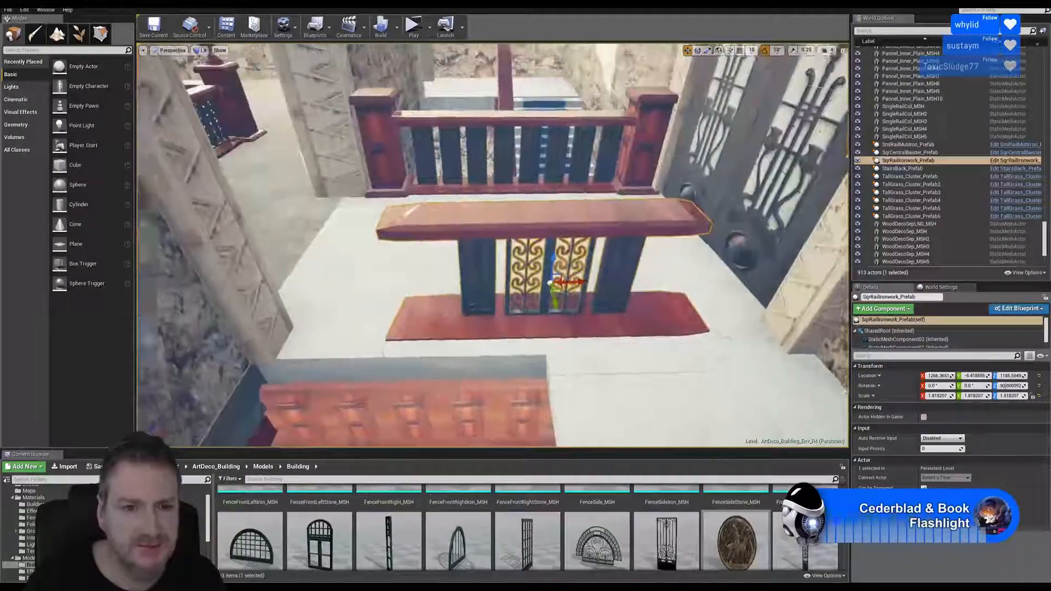
left_click_drag(602, 274, 597, 411)
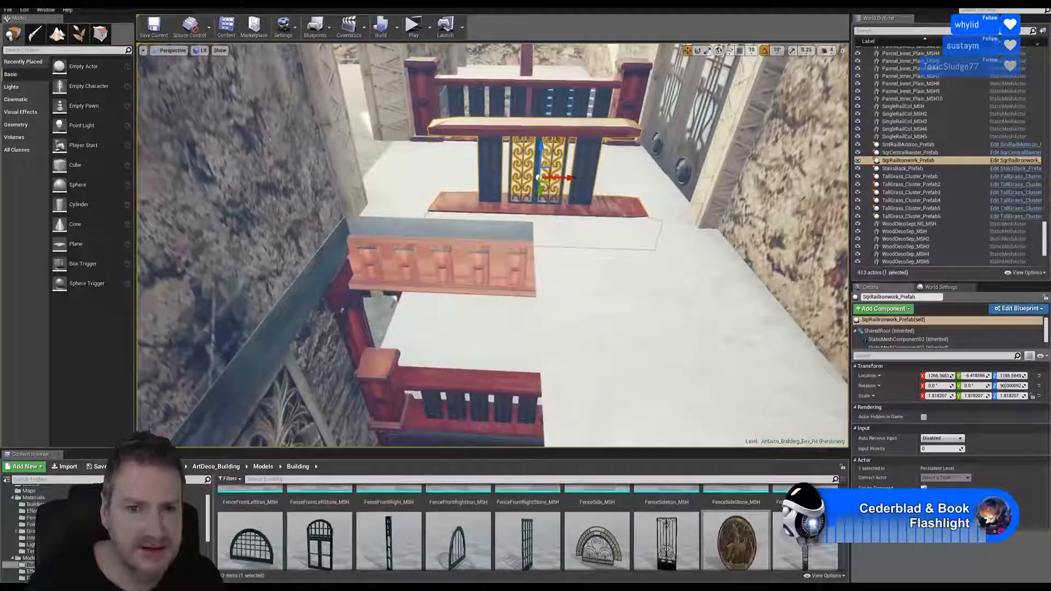
right_click_drag(596, 329, 549, 373)
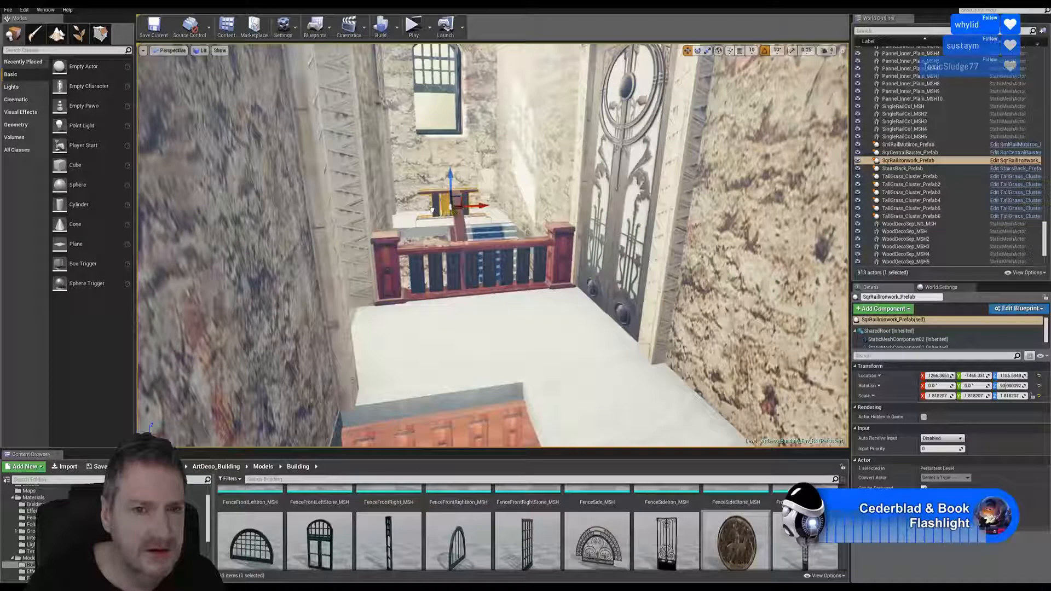
left_click_drag(434, 208, 435, 213)
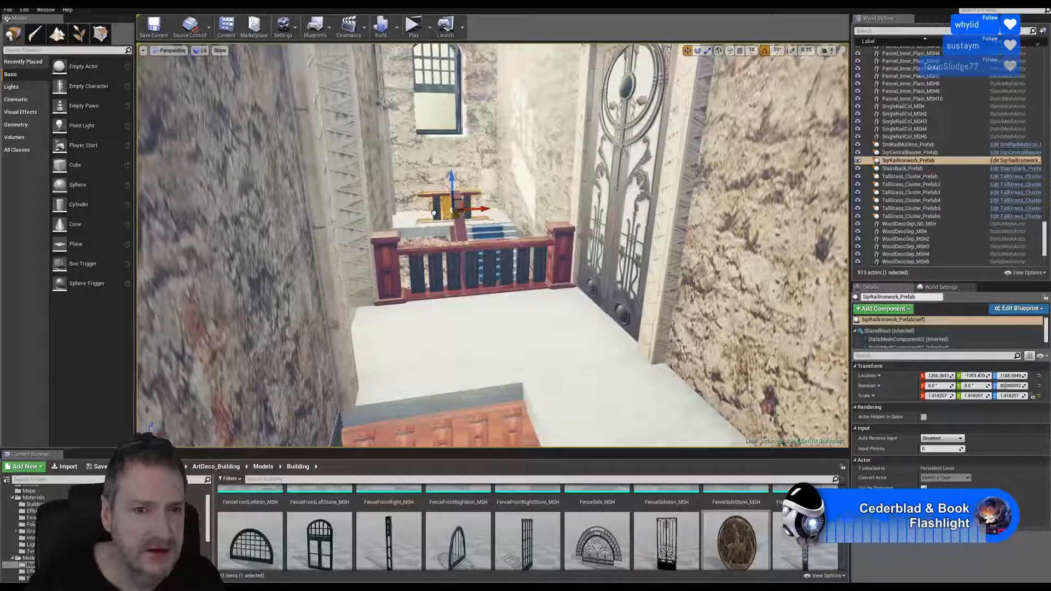
right_click_drag(527, 314, 547, 365)
Slide the railing prefab along X and Y onto the landing edge, then select the wooden pillar.
left_click_drag(526, 284, 515, 284)
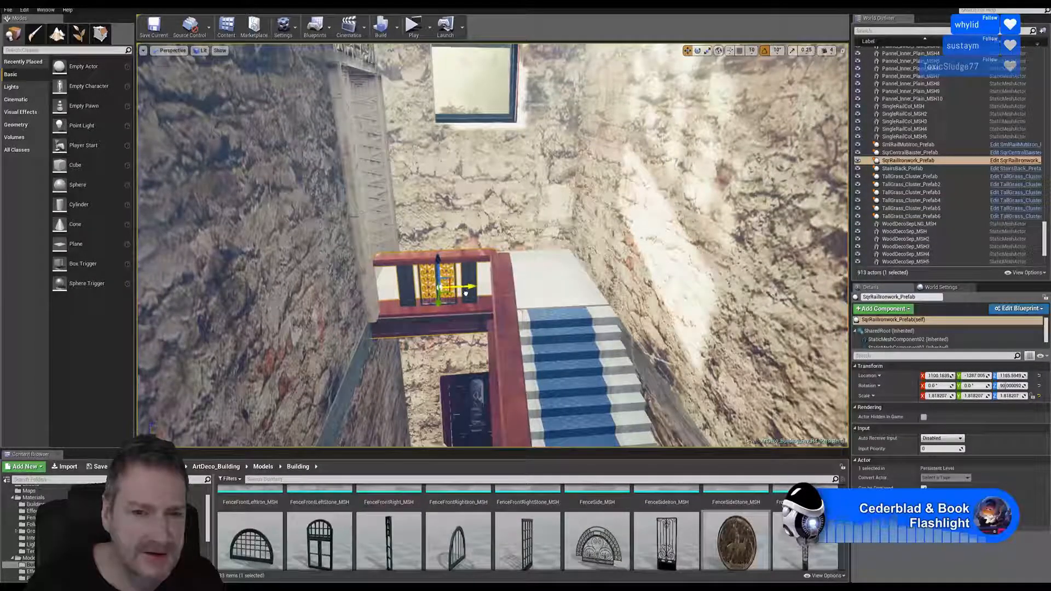
left_click_drag(466, 294, 464, 293)
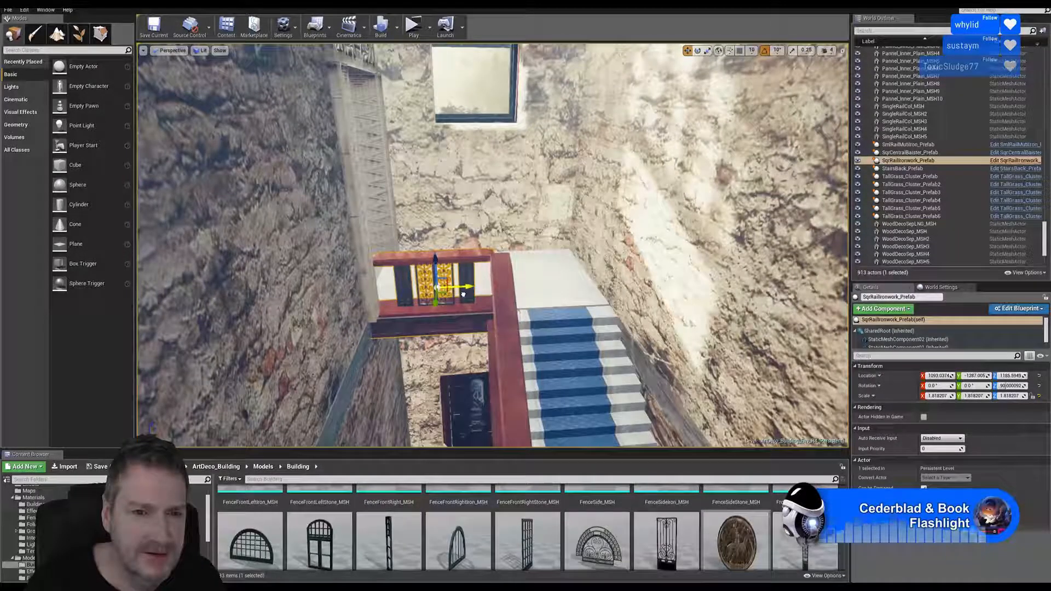
right_click_drag(463, 295, 454, 378)
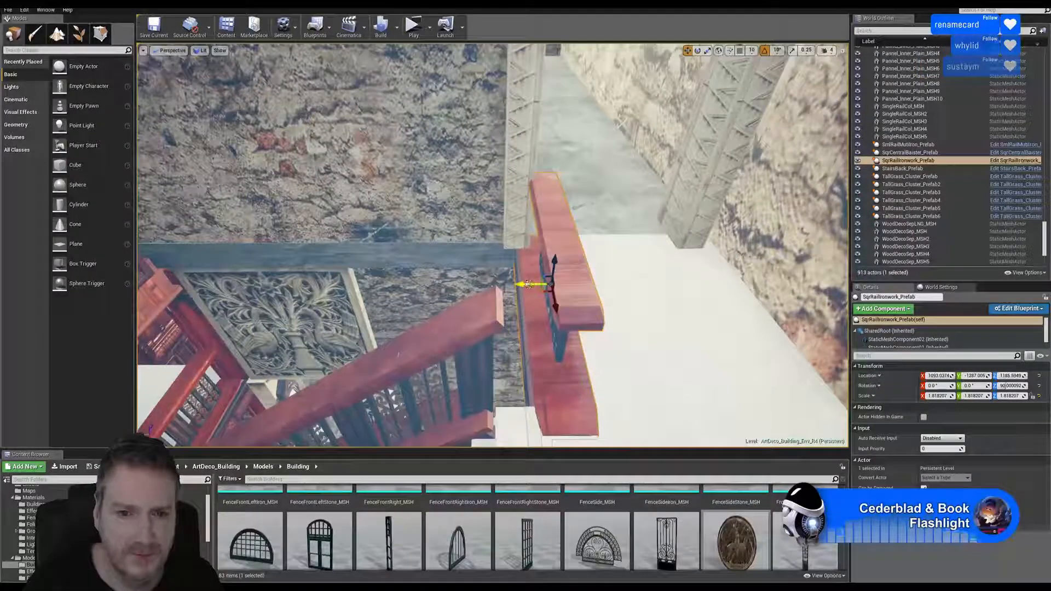
left_click_drag(528, 284, 493, 284)
right_click_drag(594, 311, 464, 213)
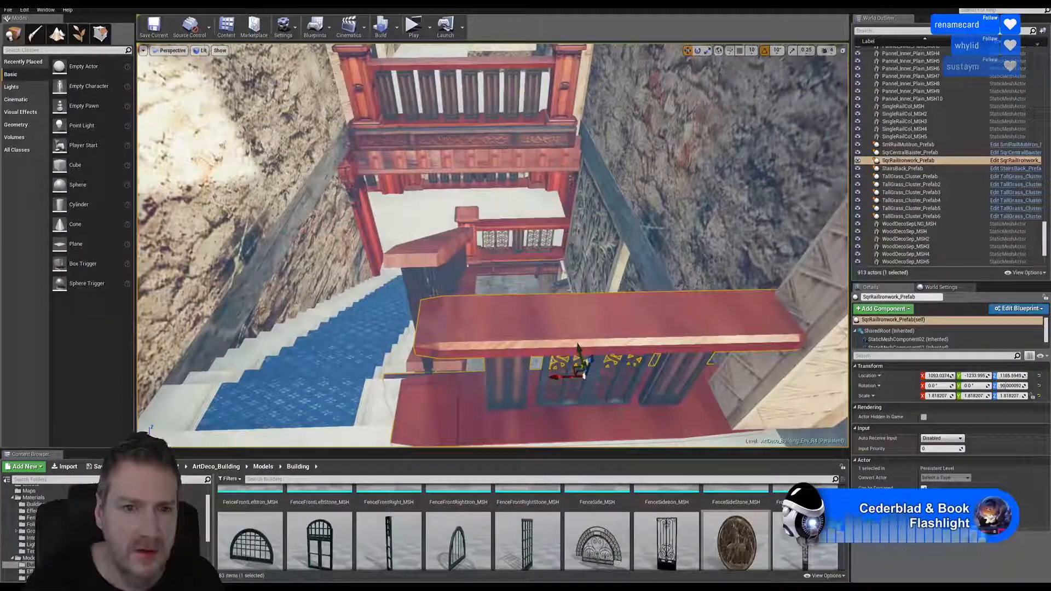
left_click(467, 214)
Duplicate the wooden post SingleRailCol_MSH5 and bring the copy to railing height.
right_click(472, 214)
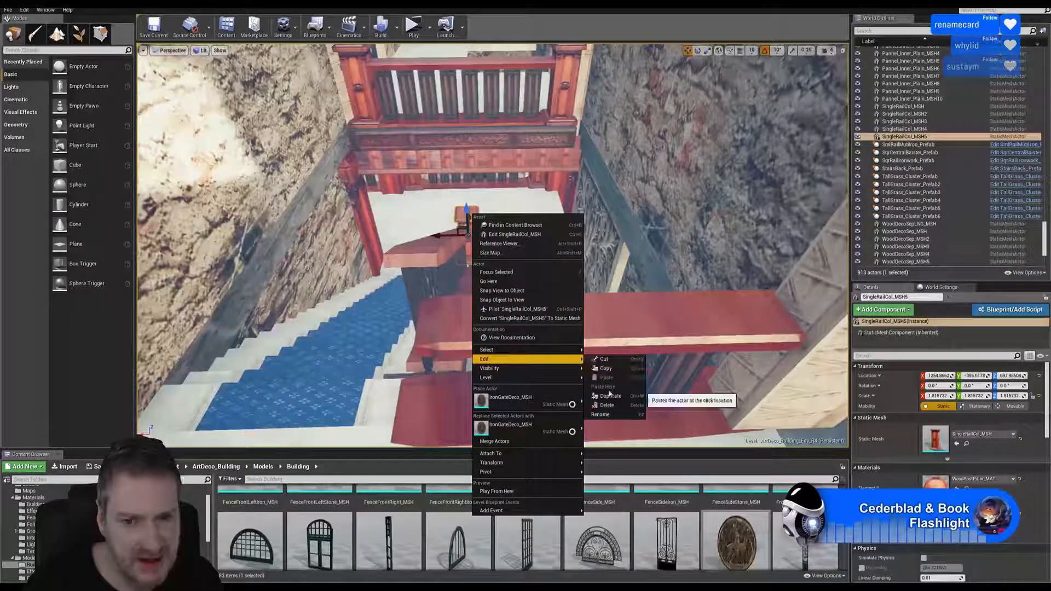
left_click(611, 396)
scroll(493, 246, "up", 5)
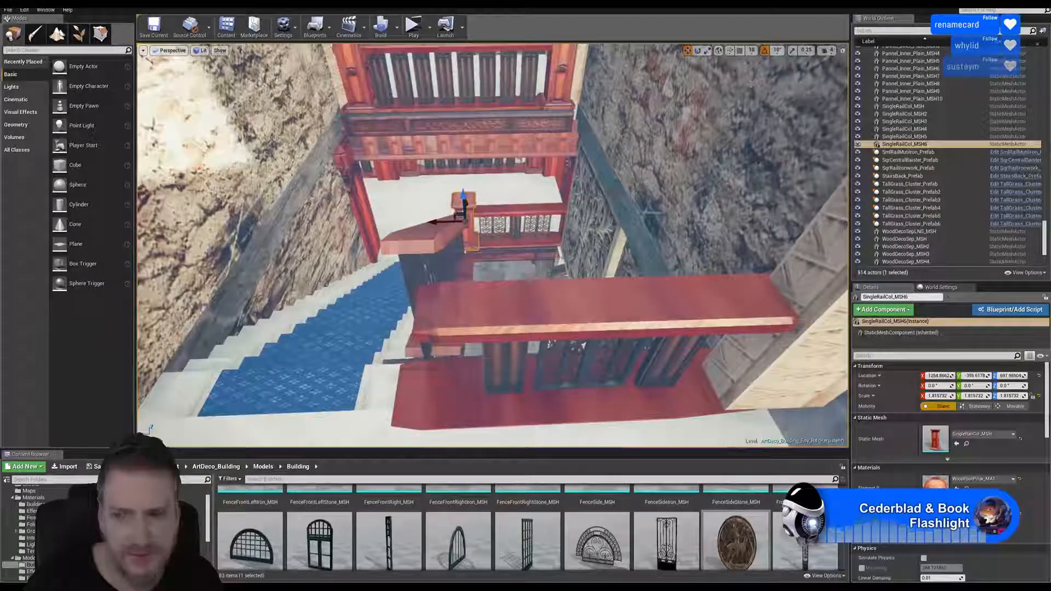
right_click_drag(491, 232, 469, 232)
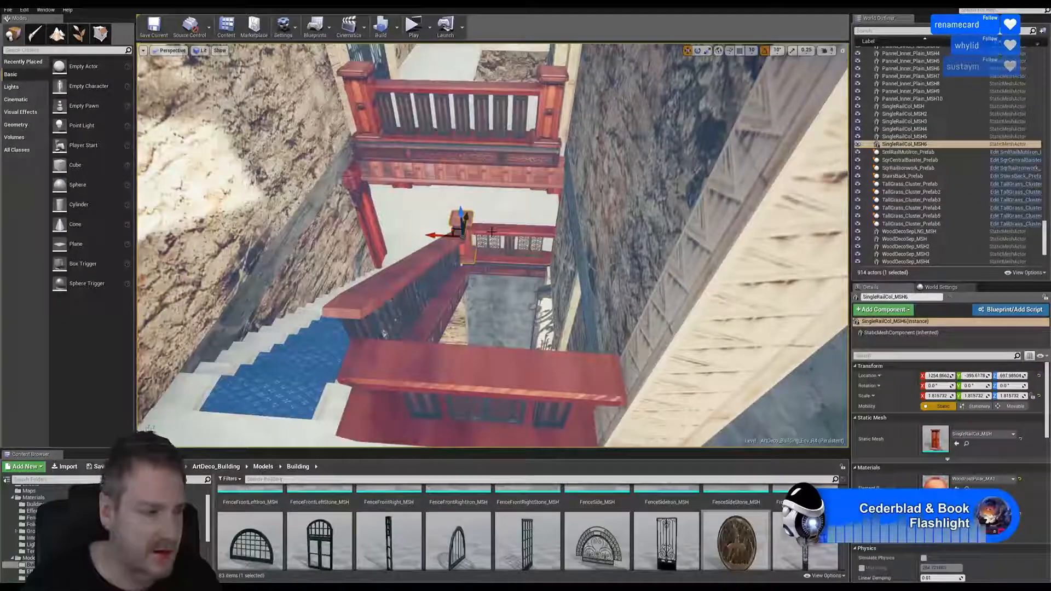
left_click_drag(466, 219, 405, 396)
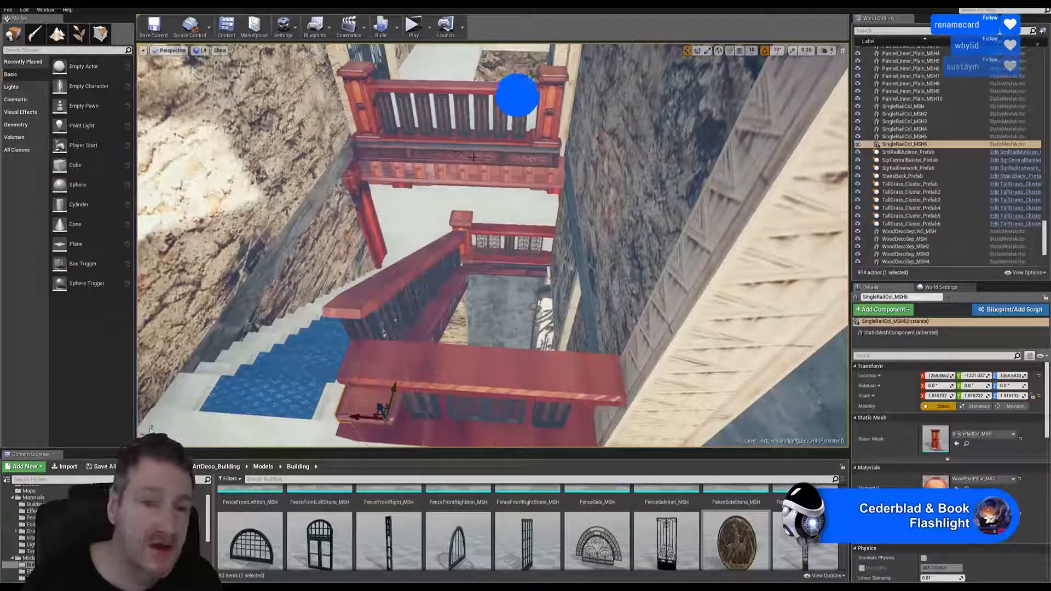
right_click_drag(449, 151, 448, 178)
right_click_drag(449, 322, 397, 319)
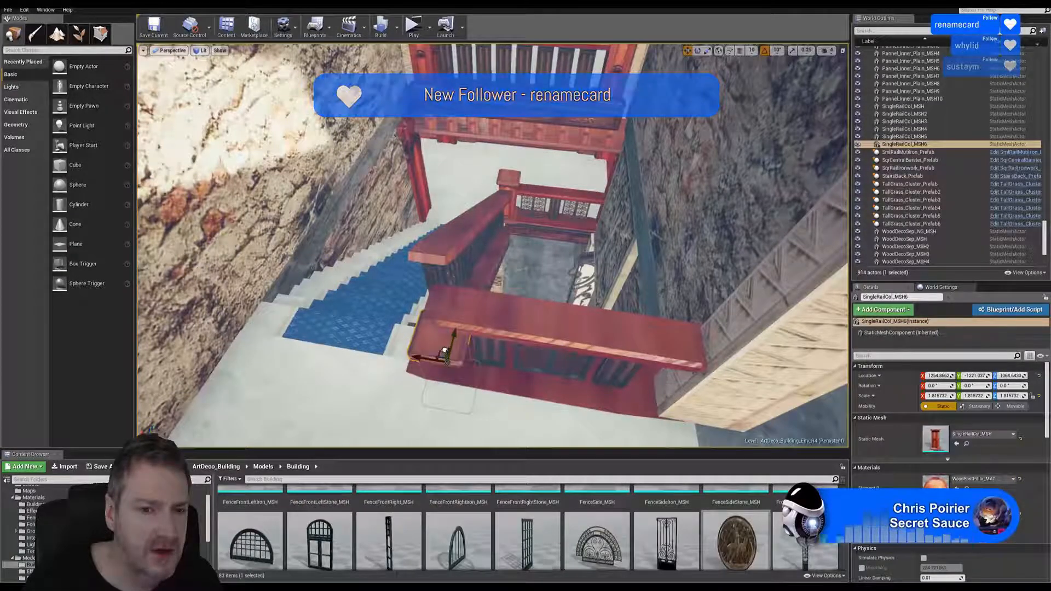
left_click_drag(444, 350, 438, 319)
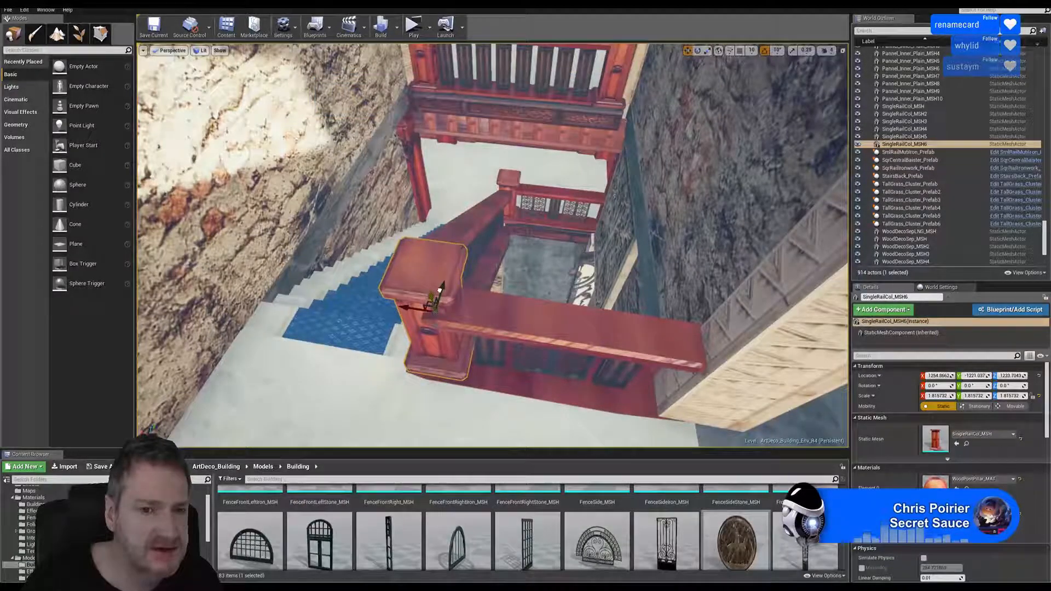
Nudge the post copy along Y into the corner against the handrail.
right_click_drag(439, 290, 181, 287)
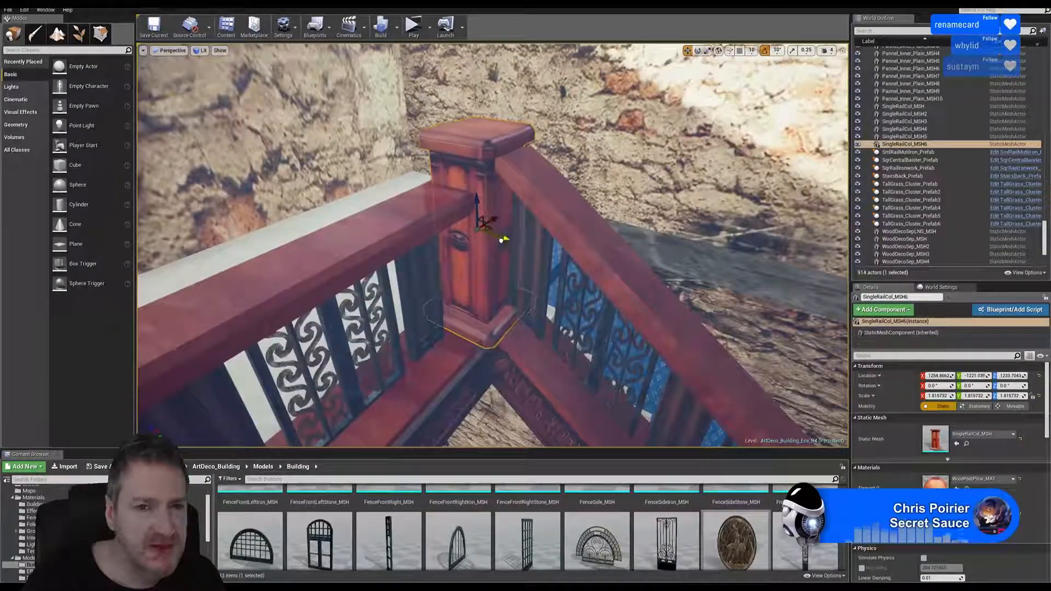
left_click_drag(506, 240, 500, 241)
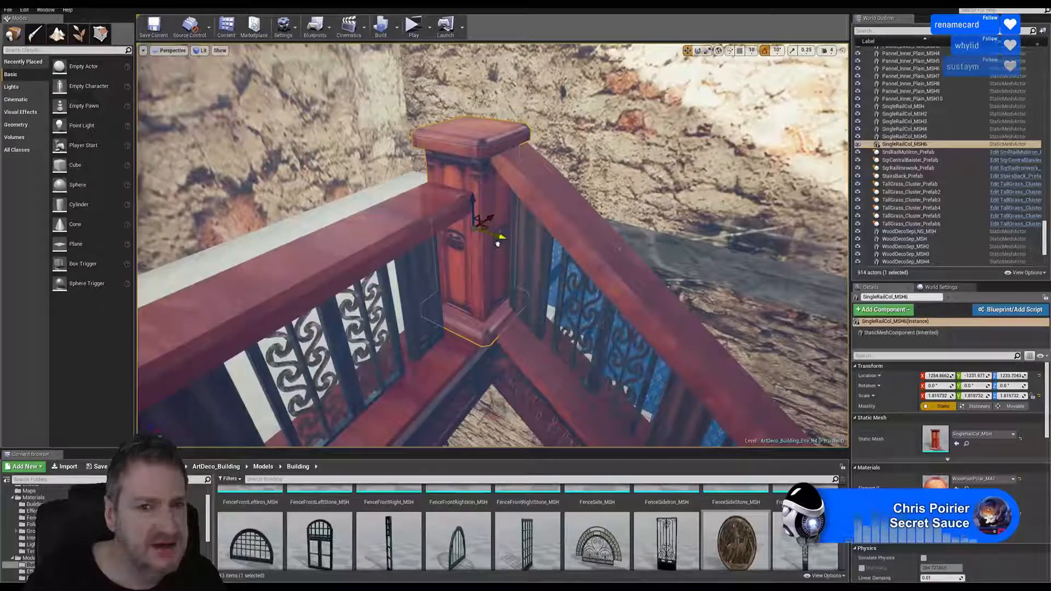
right_click_drag(620, 248, 593, 219)
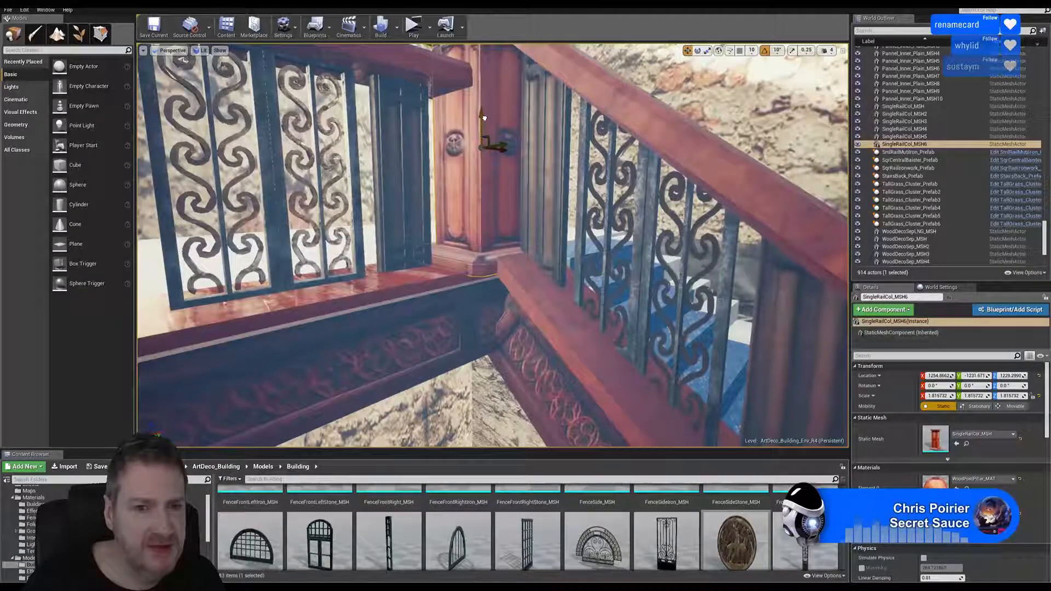
right_click_drag(492, 246, 500, 340)
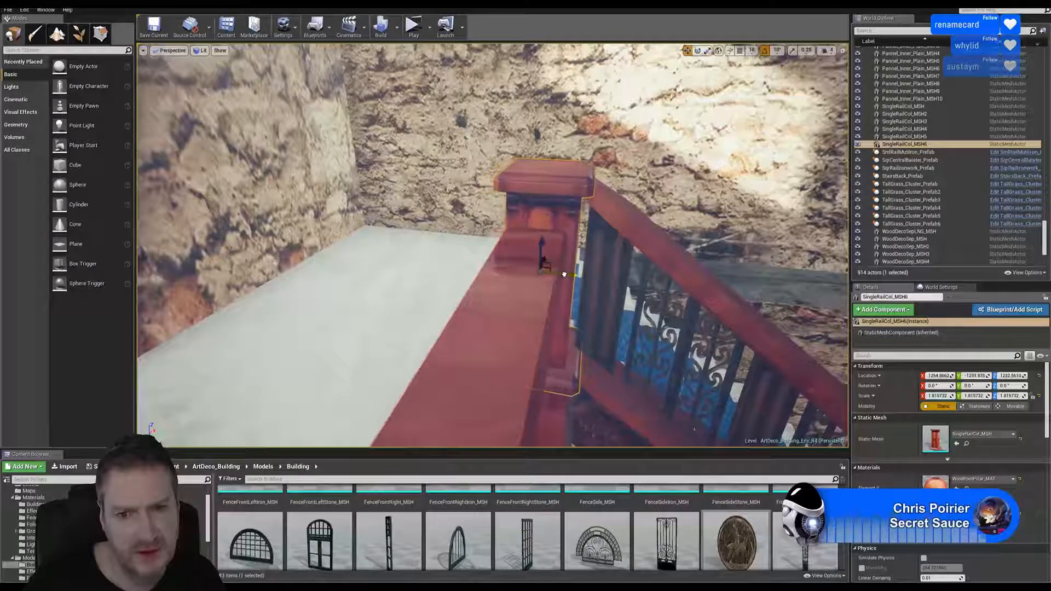
left_click_drag(563, 274, 565, 272)
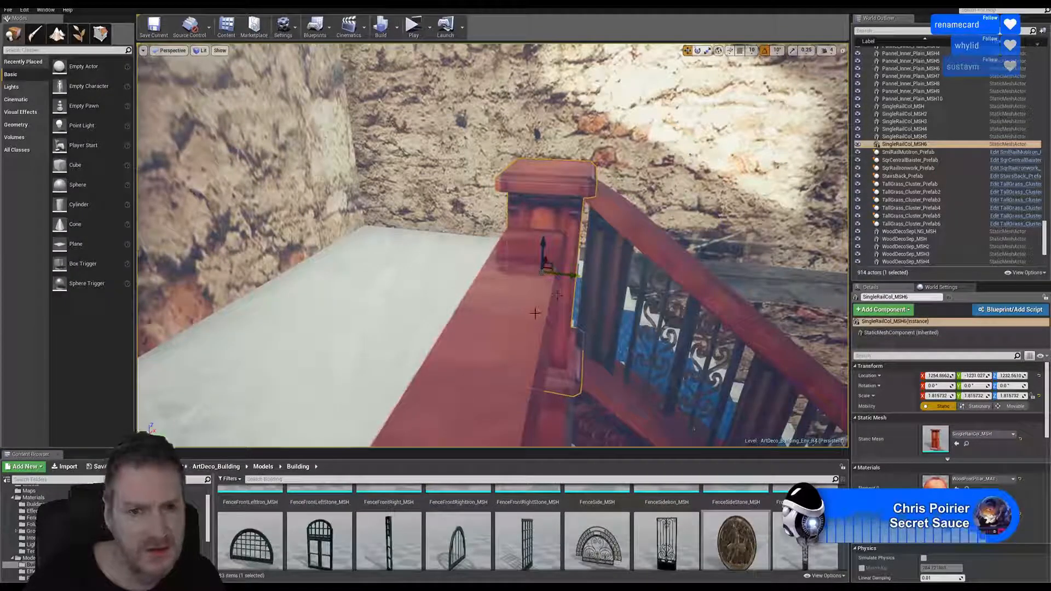
left_click(524, 346)
right_click_drag(524, 345, 542, 399)
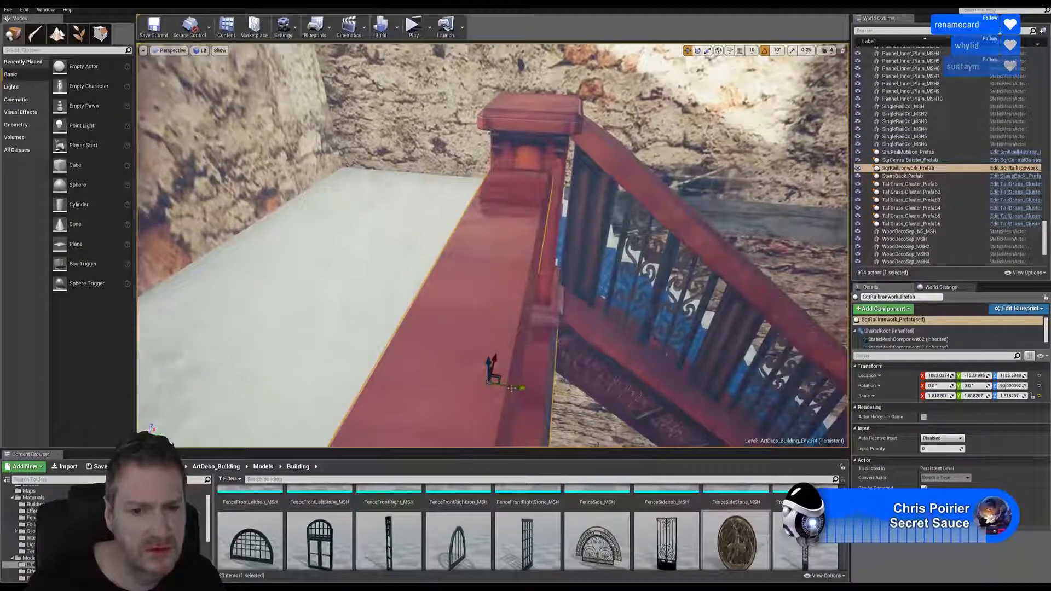
Nudge the ironwork railing against the new corner post and deselect it.
left_click_drag(513, 387, 520, 386)
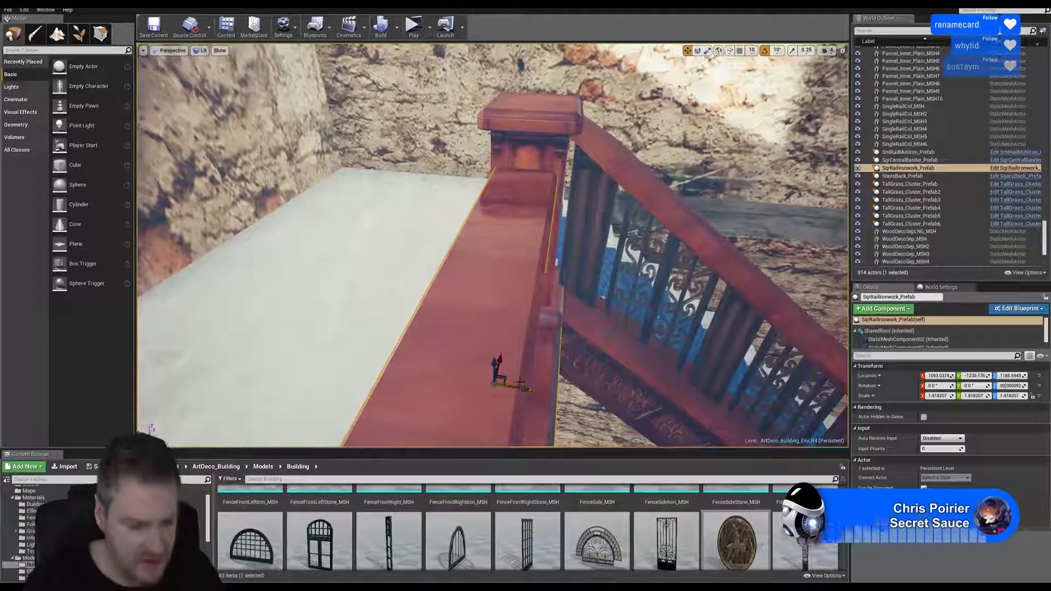
key("Escape")
right_click_drag(493, 245, 416, 219)
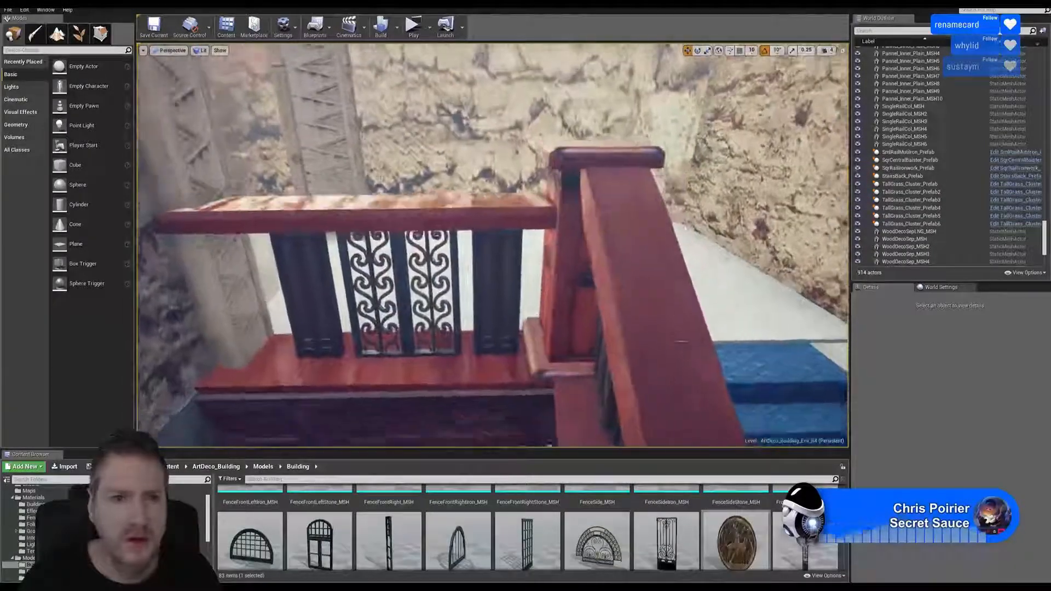
key("s")
right_click_drag(493, 245, 419, 275)
key("q")
key("e")
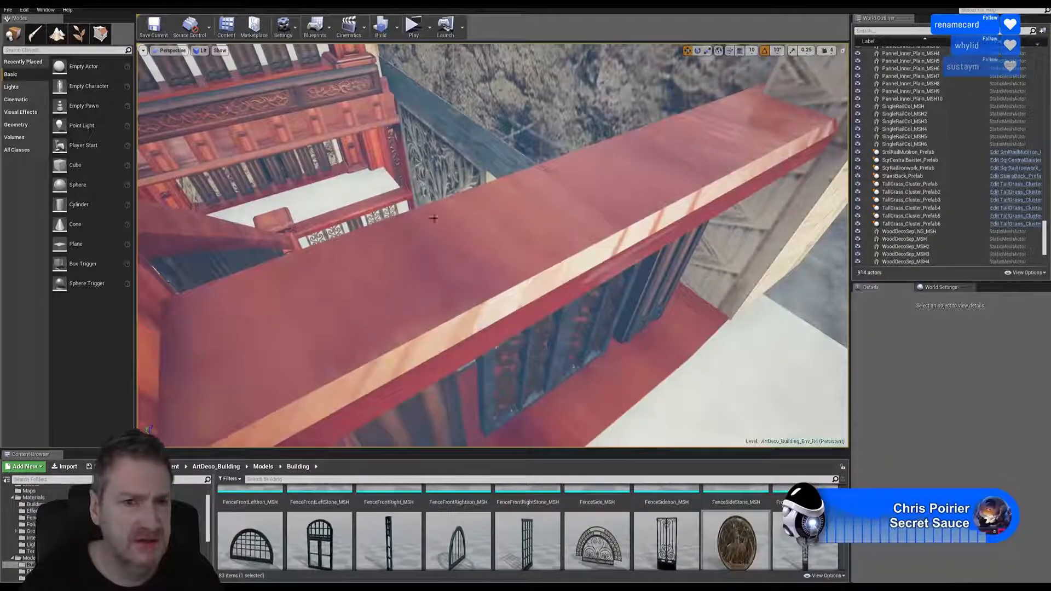
Look around the stairwell to inspect the finished landing railing.
right_click_drag(574, 254, 584, 288)
right_click_drag(391, 201, 439, 240)
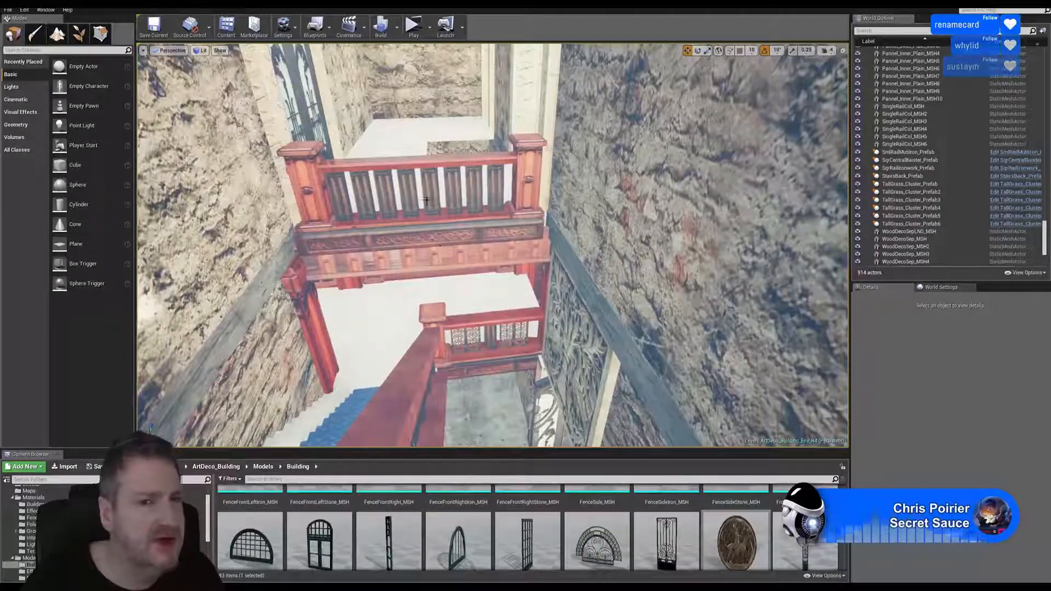
right_click_drag(420, 177, 652, 398)
right_click_drag(564, 287, 594, 312)
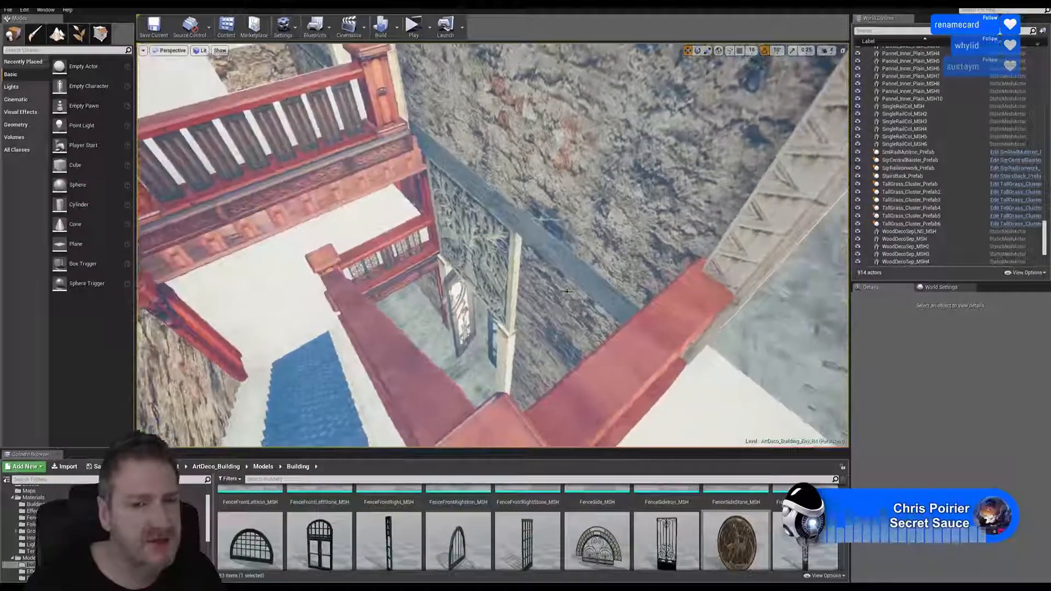
Duplicate the ironwork railing prefab and slide it into position along its length.
left_click(622, 362)
right_click(622, 362)
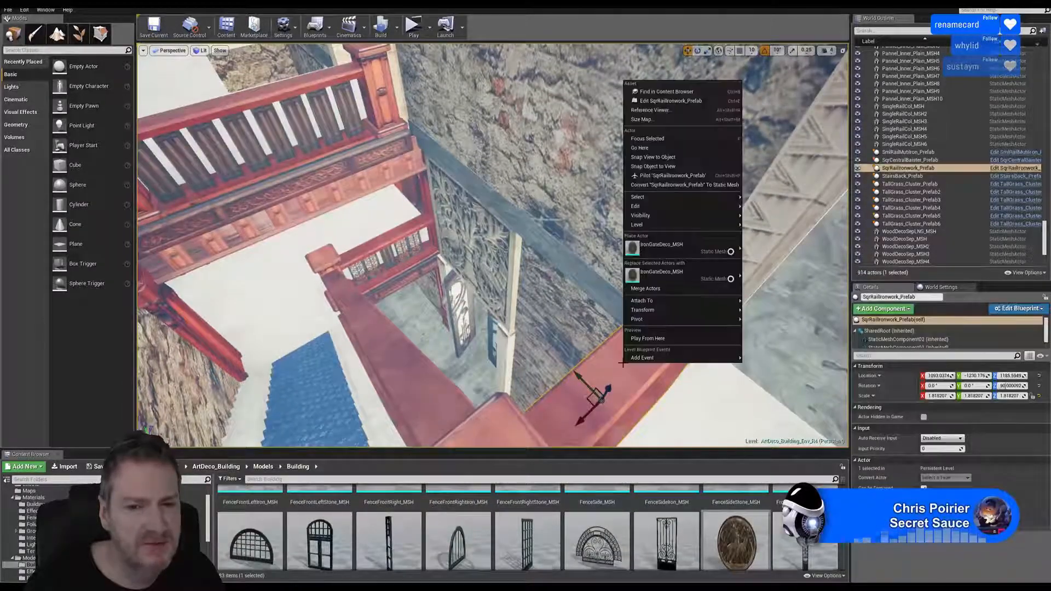
mouse_move(646, 202)
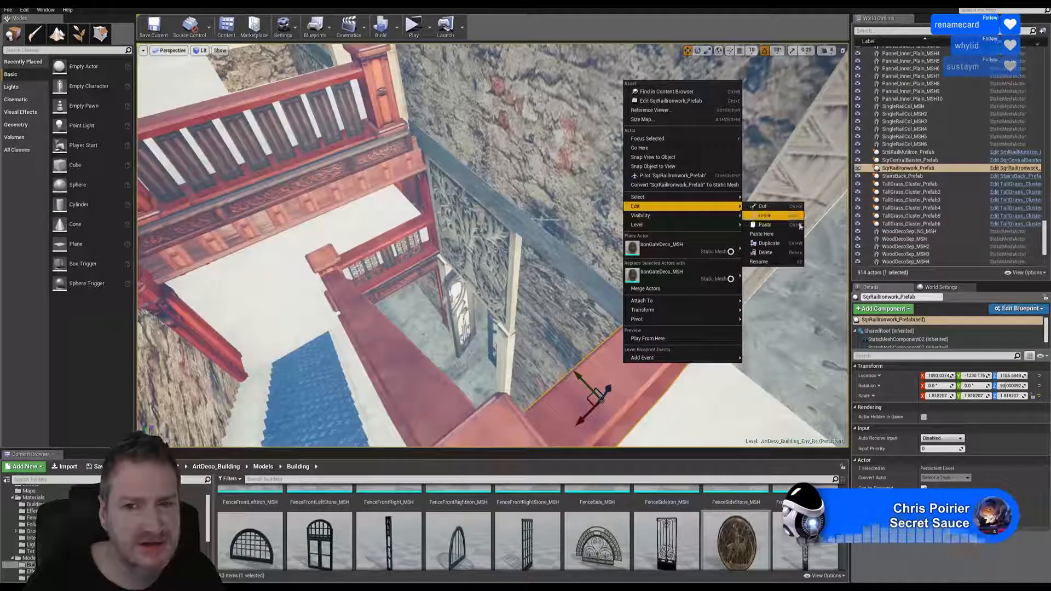
left_click(769, 243)
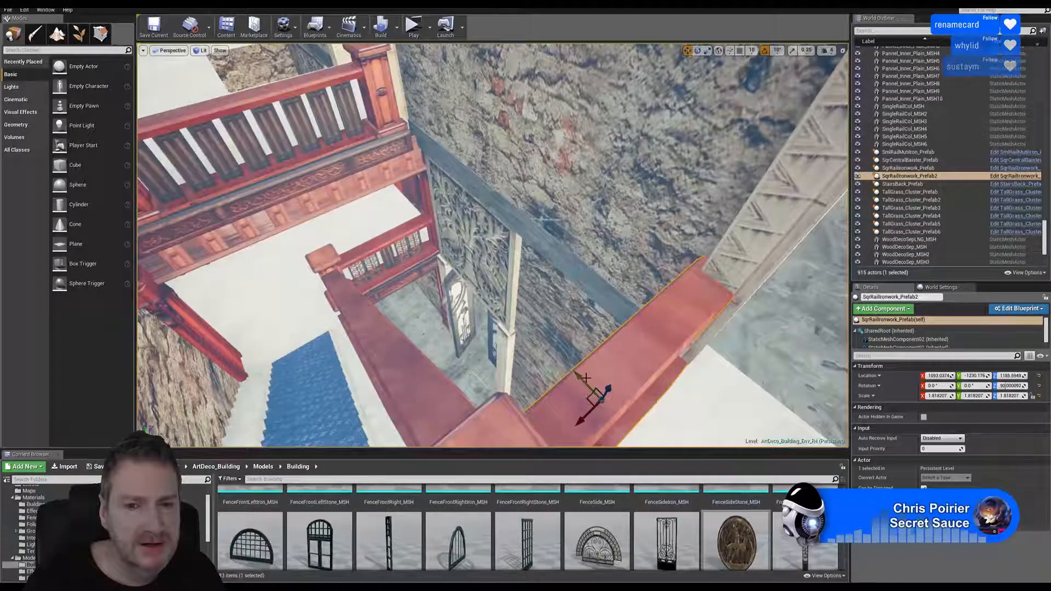
left_click_drag(586, 383, 441, 280)
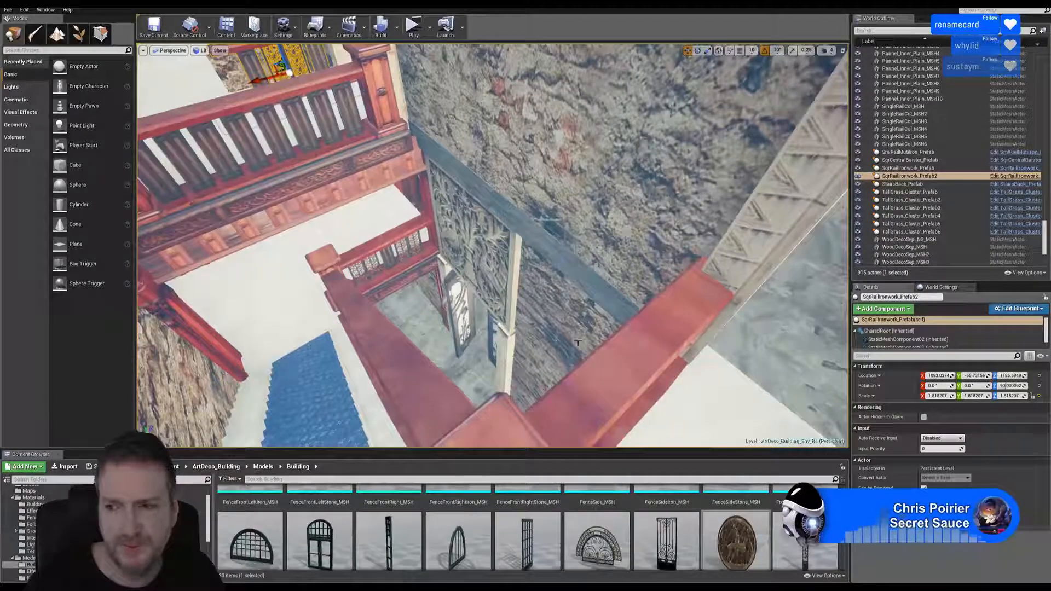
right_click_drag(454, 243, 534, 187)
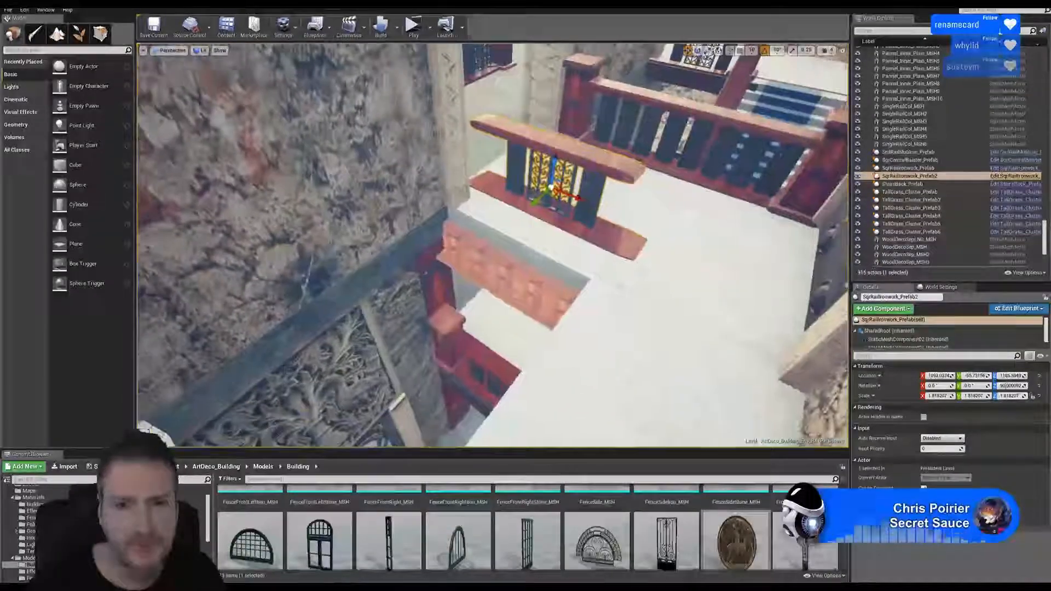
left_click_drag(534, 186, 515, 231)
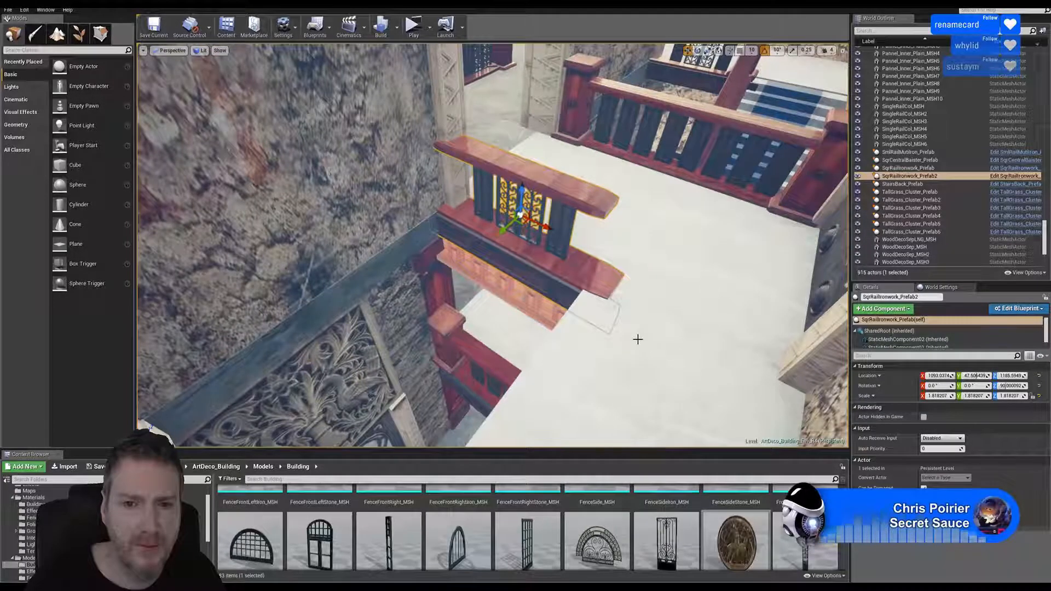
Make another railing copy, SqrRailIronwork_Prefab3, and move it to the left.
right_click_drag(636, 338, 602, 296)
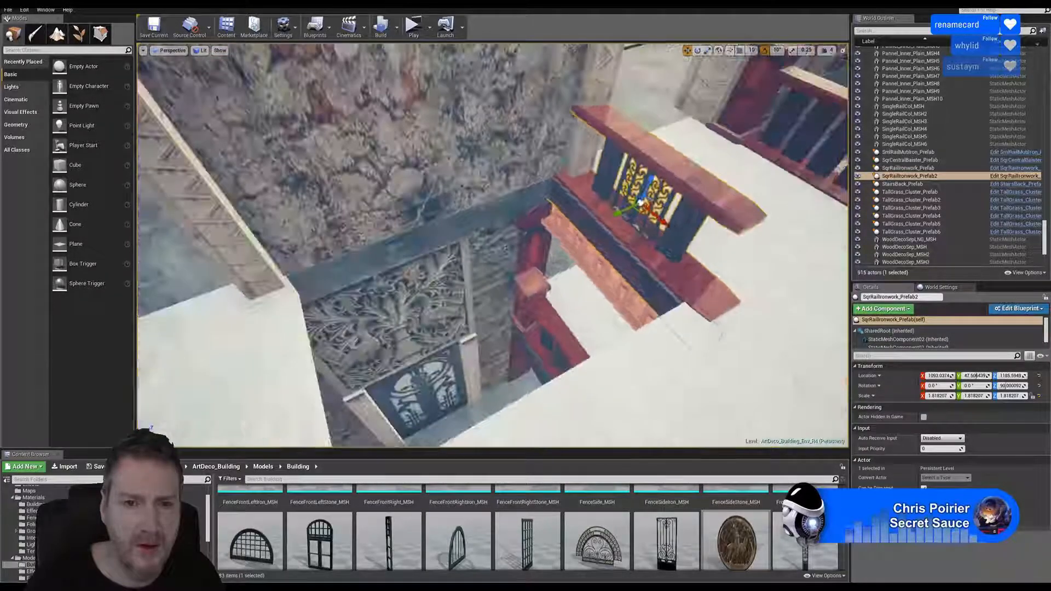
right_click(650, 252)
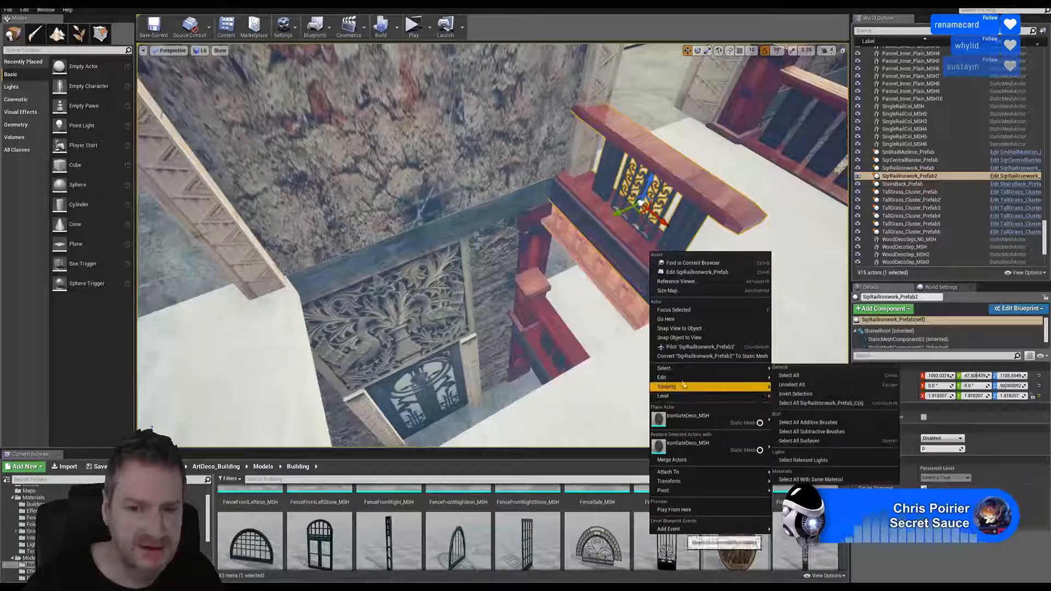
mouse_move(684, 378)
left_click(796, 414)
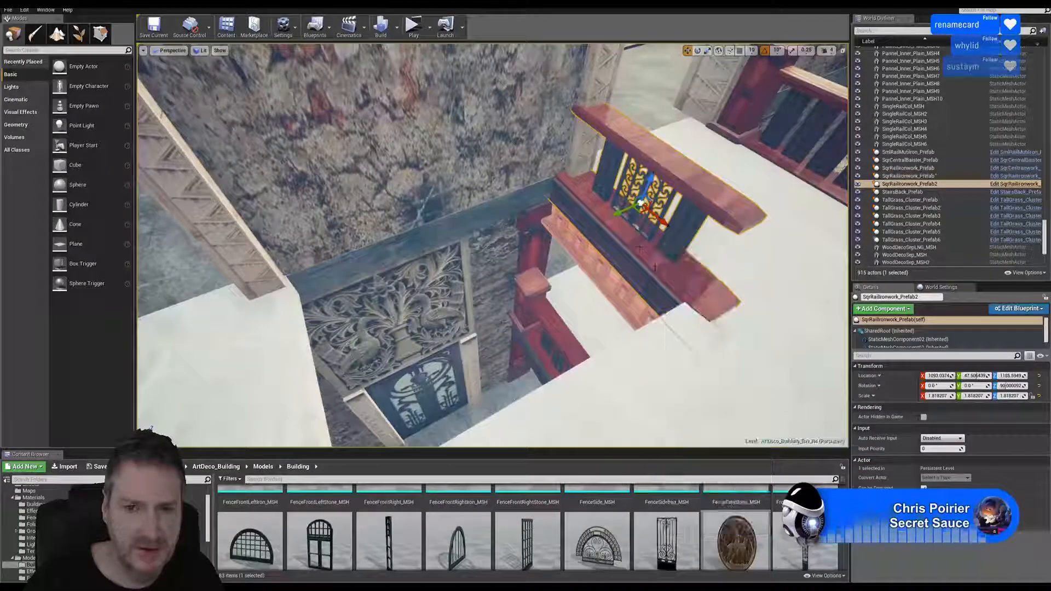
left_click_drag(627, 207, 359, 324)
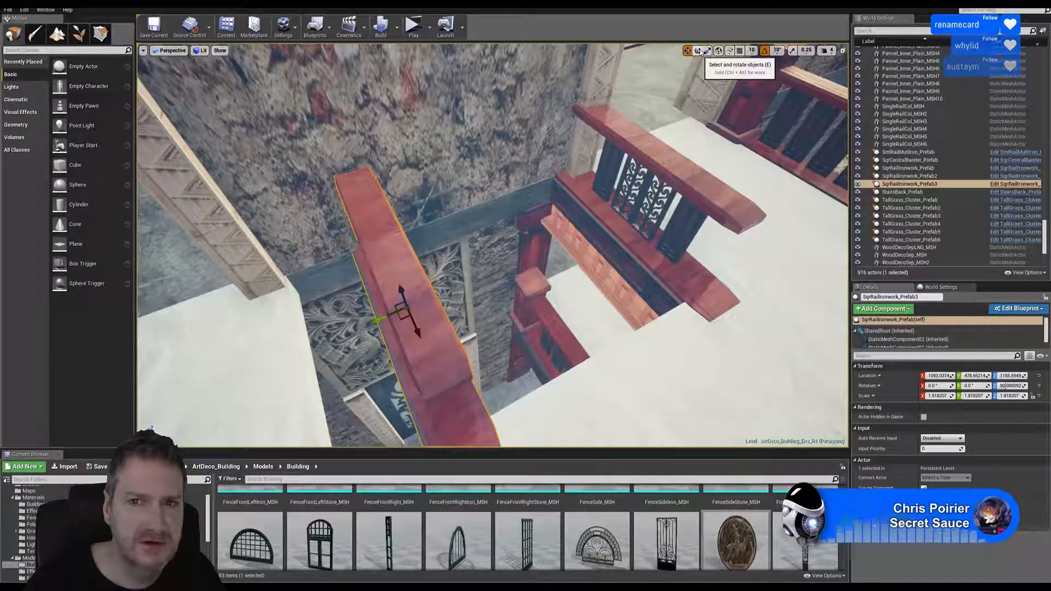
Rotate SqrRailIronwork_Prefab3 on its Z ring and move it along toward the stairwell.
left_click(699, 51)
left_click_drag(382, 348, 399, 265)
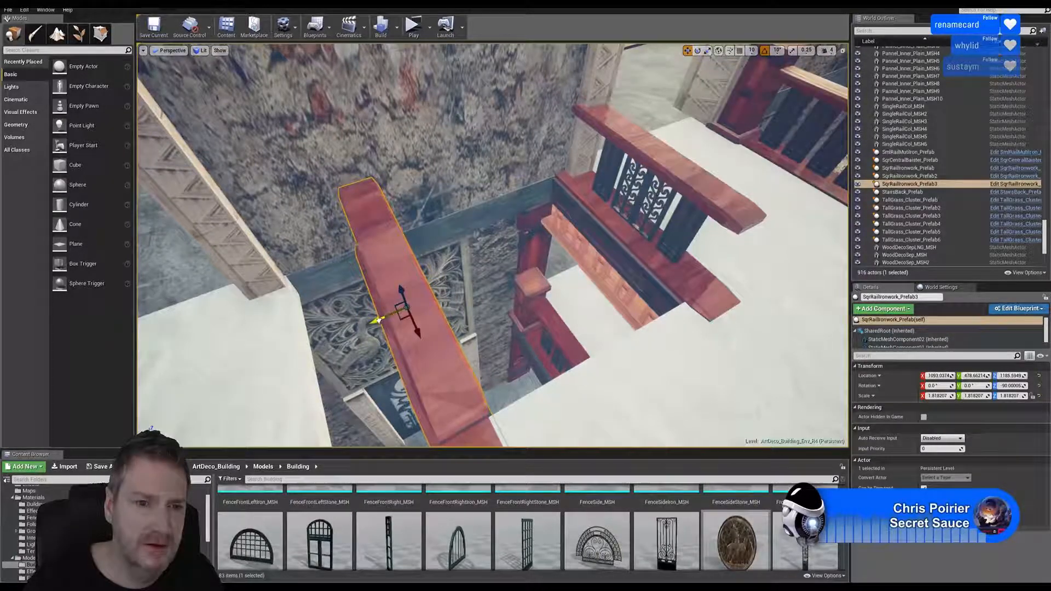
left_click_drag(378, 320, 242, 370)
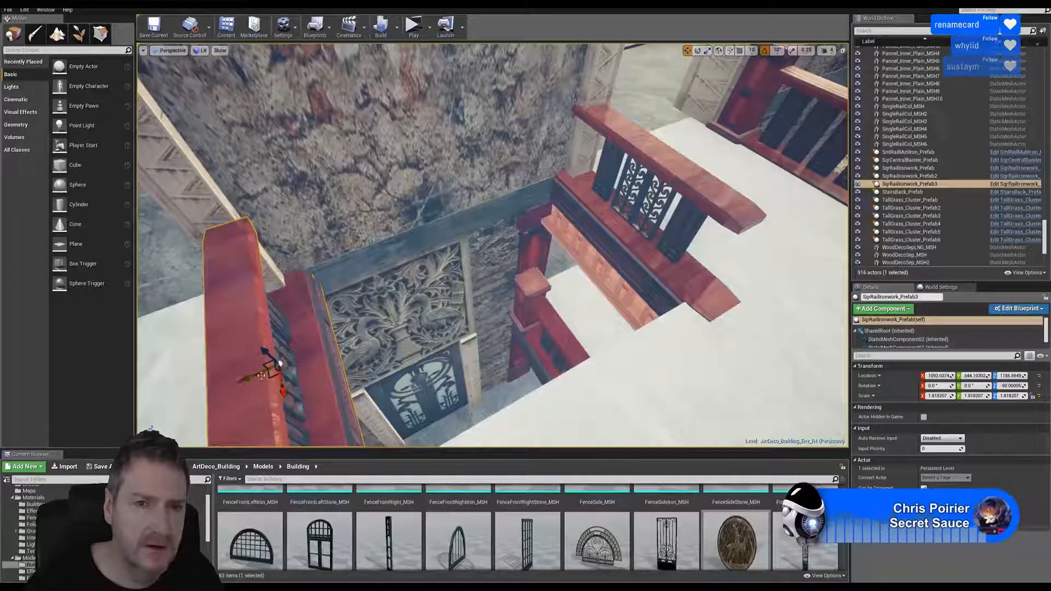
right_click_drag(261, 376, 442, 282)
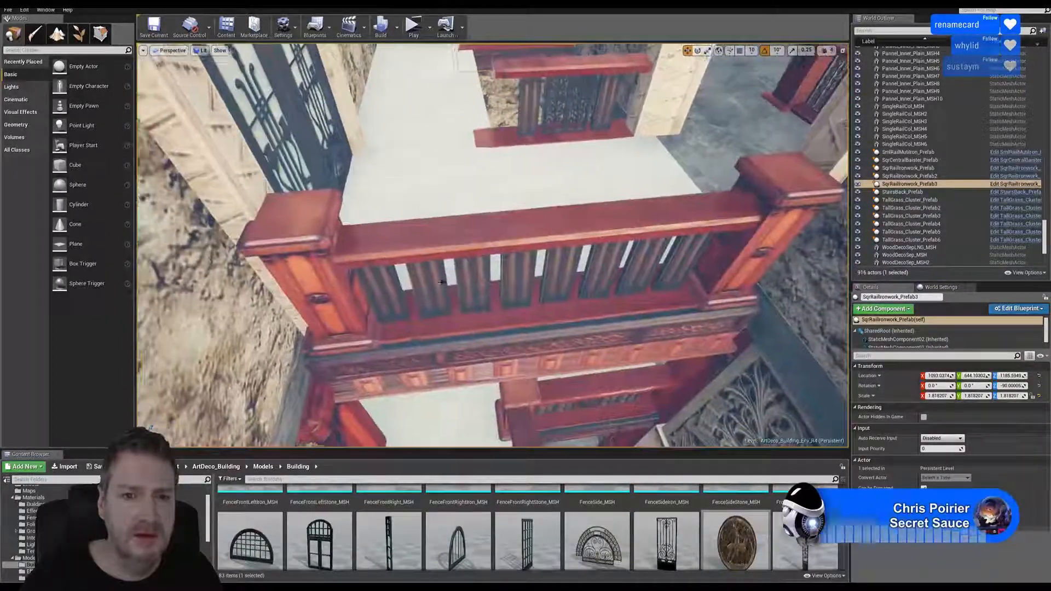
mouse_move(573, 256)
right_mouse_down()
mouse_move(578, 296)
mouse_move(574, 254)
mouse_move(572, 272)
right_mouse_up()
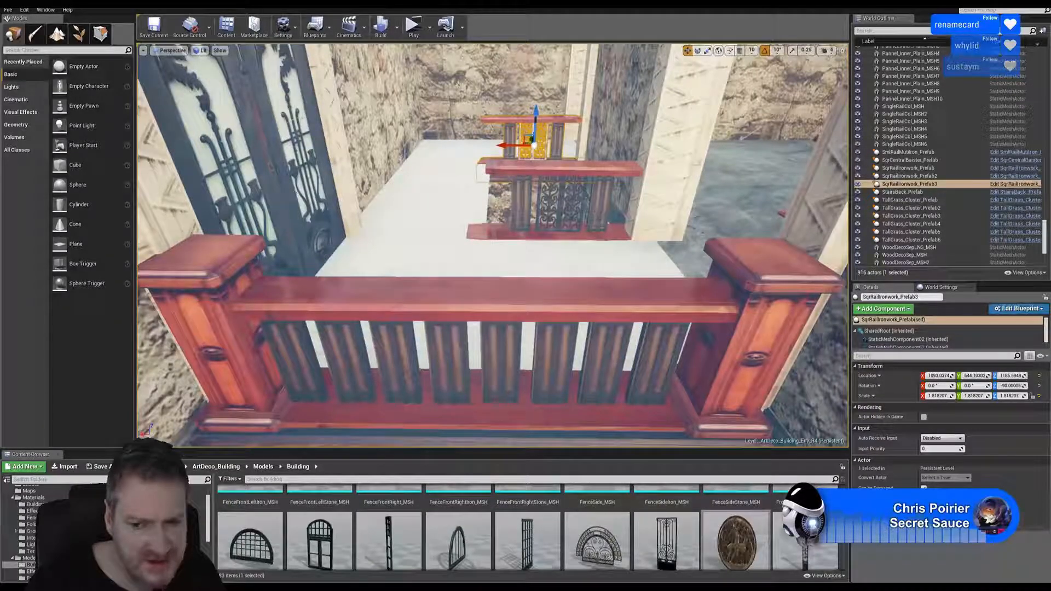
Show the ArtDeco_Building > Blueprints folder in the Content Browser and browse its assets.
scroll(528, 526, "down", 2)
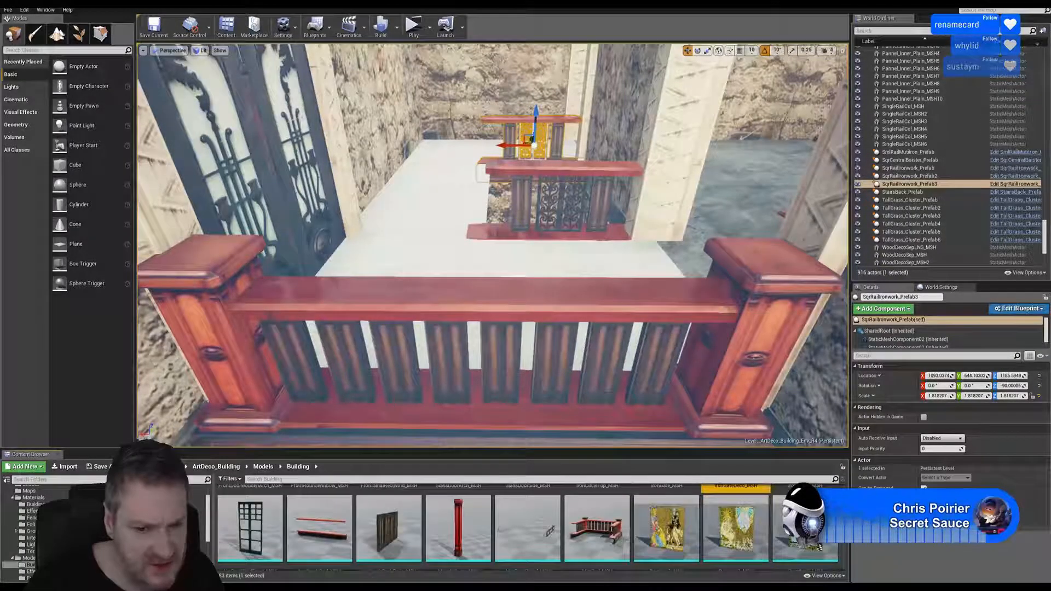
scroll(499, 530, "down", 4)
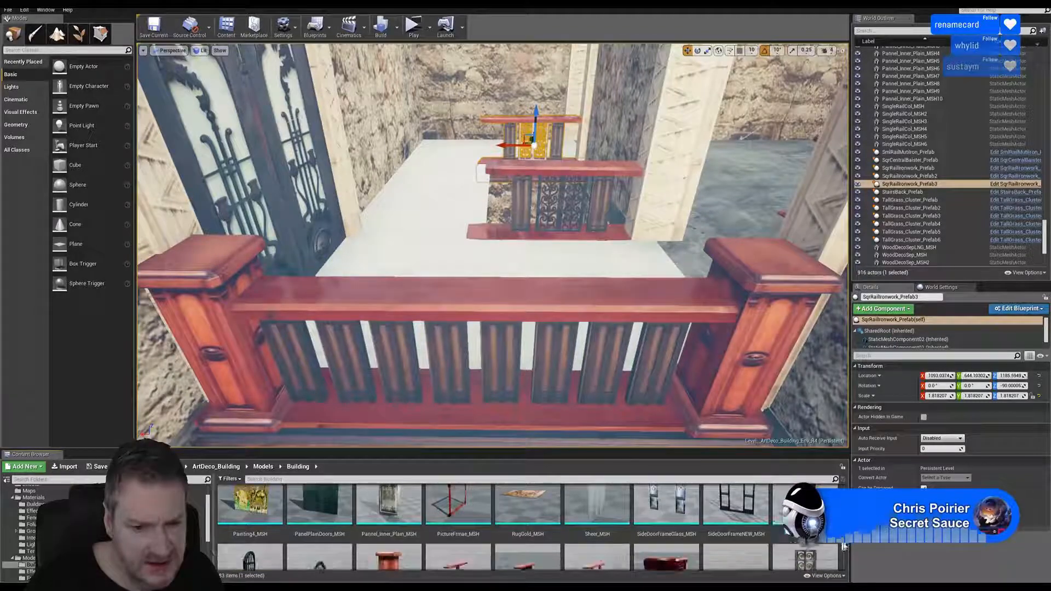
left_click_drag(843, 548, 843, 547)
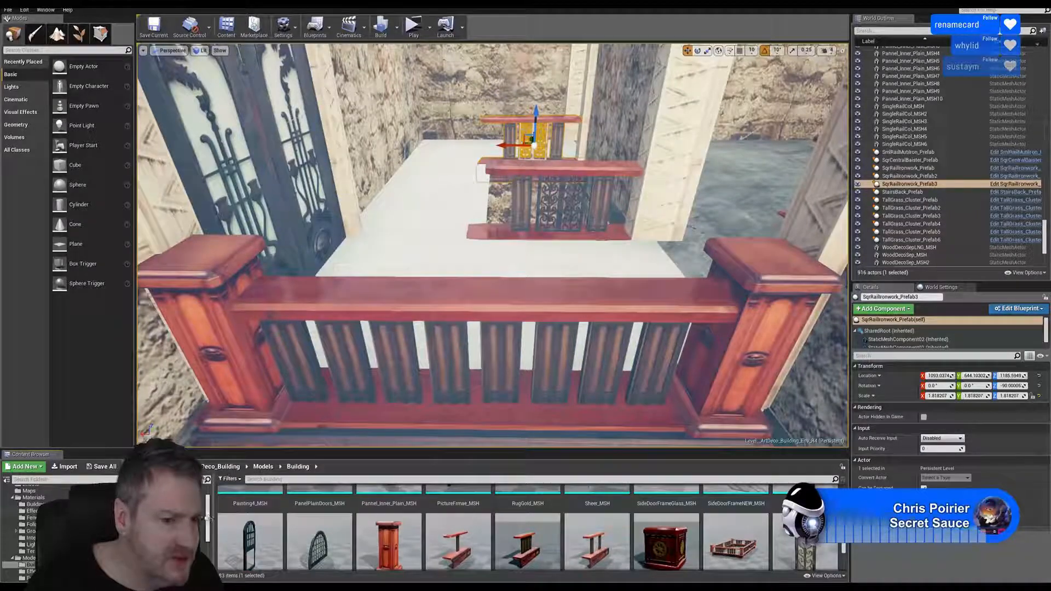
left_click_drag(208, 518, 214, 500)
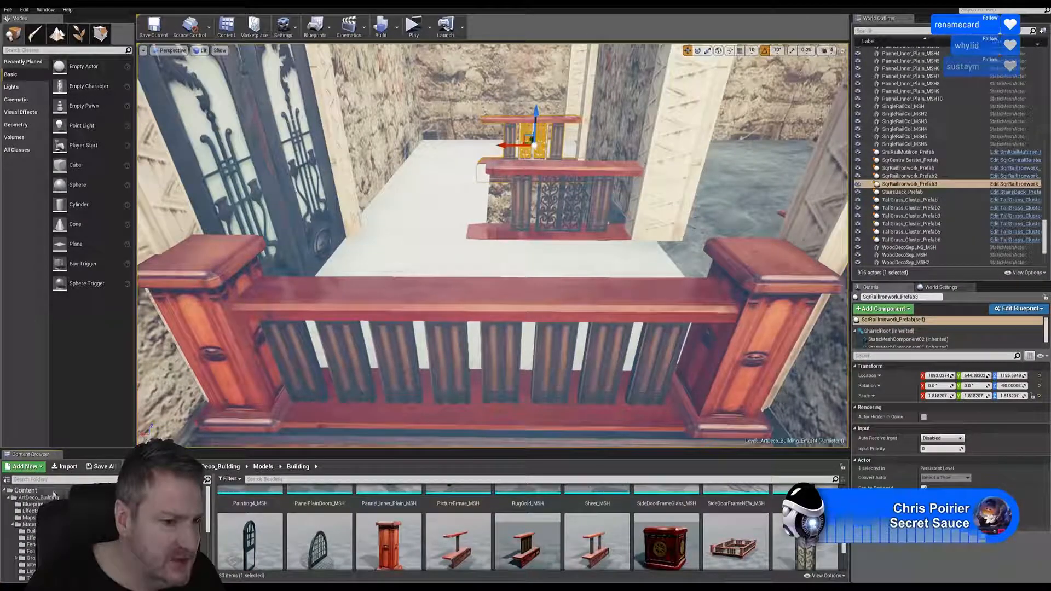
left_click(32, 504)
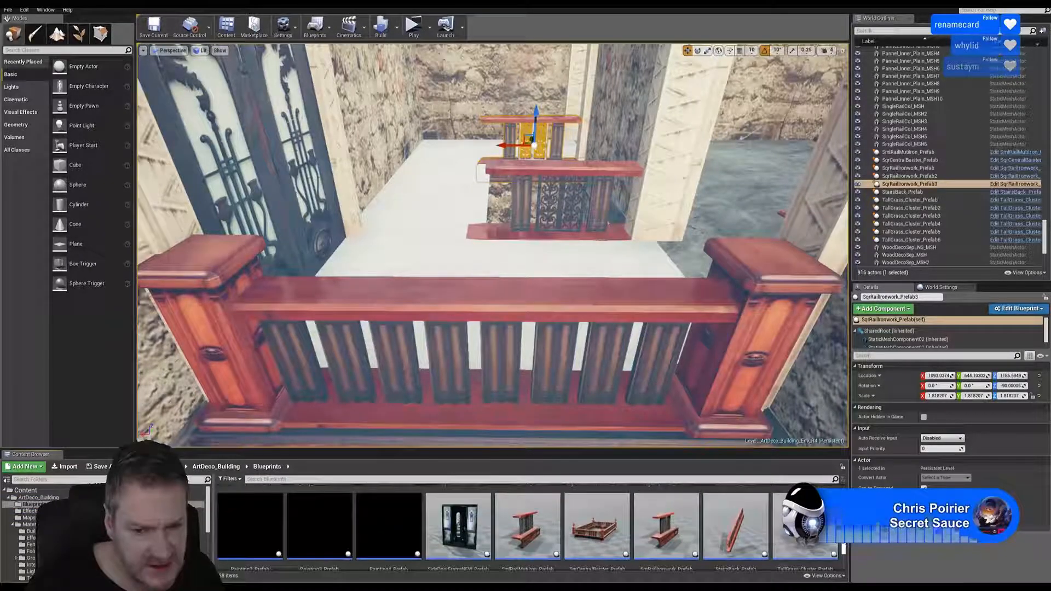
scroll(526, 525, "up", 3)
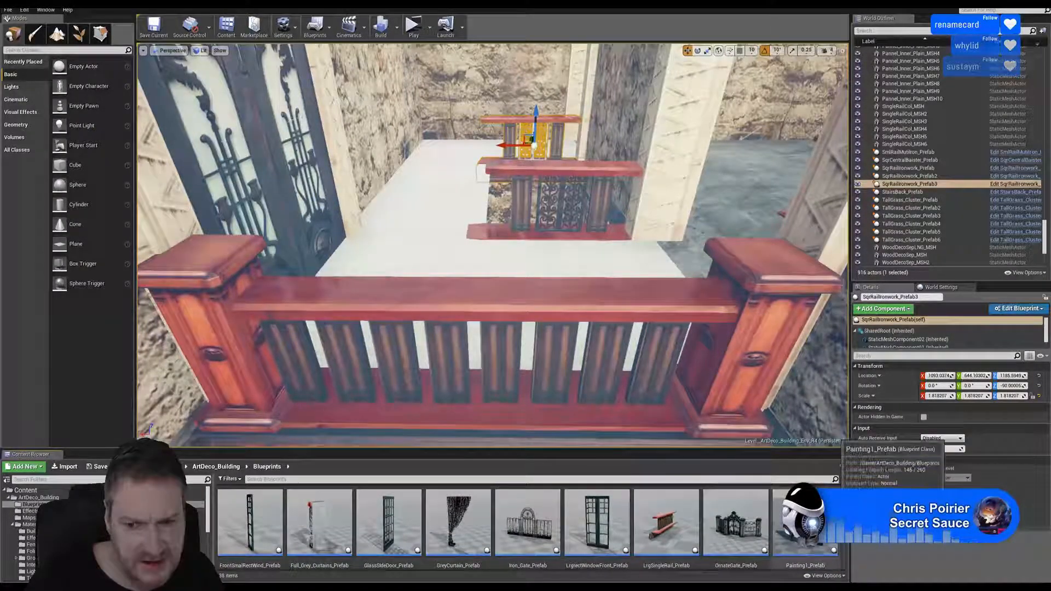
scroll(526, 525, "up", 8)
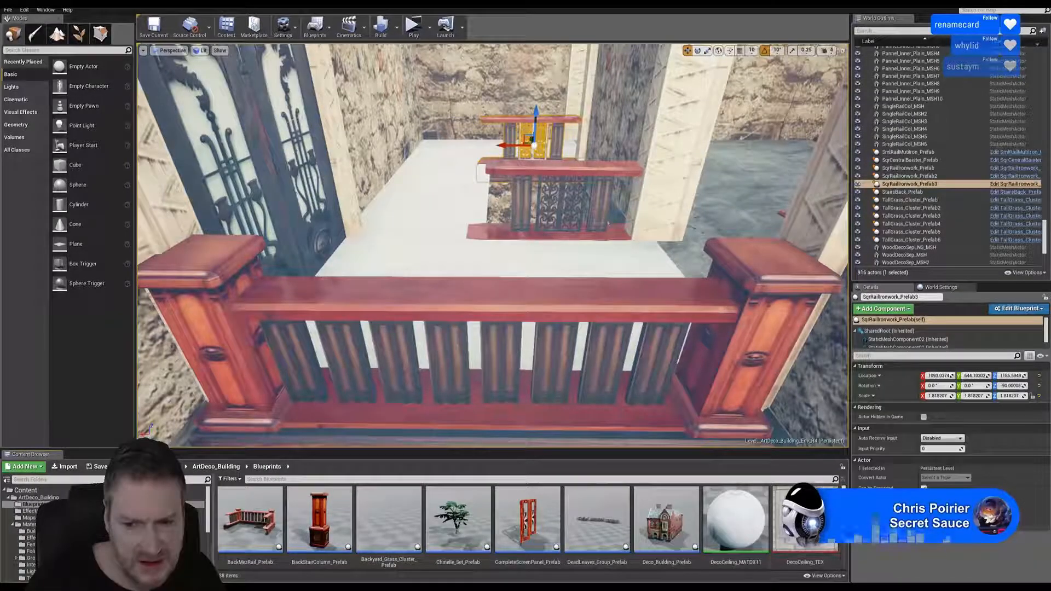
scroll(528, 526, "down", 3)
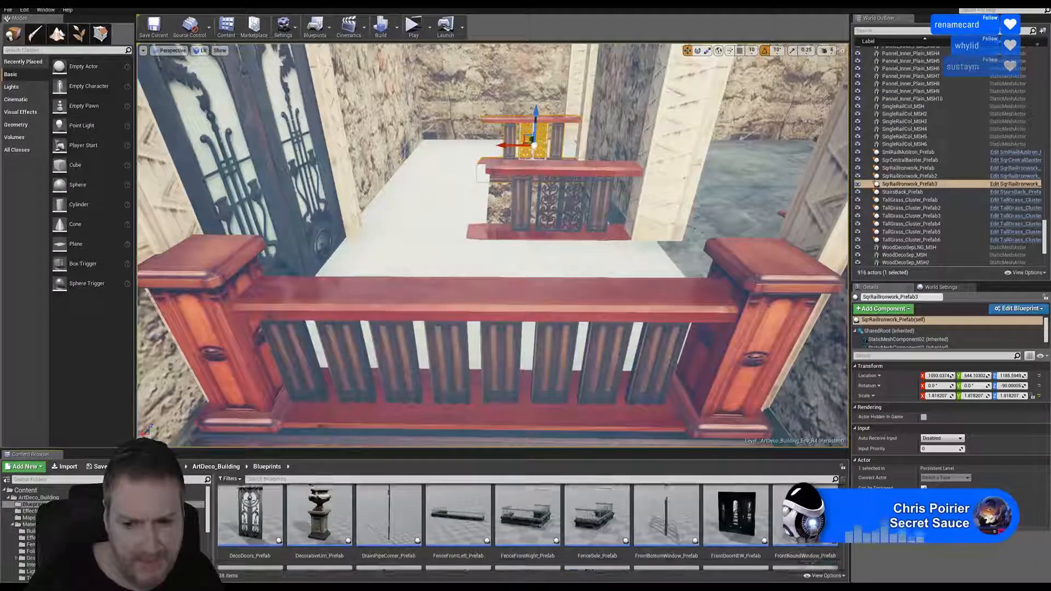
scroll(528, 526, "down", 3)
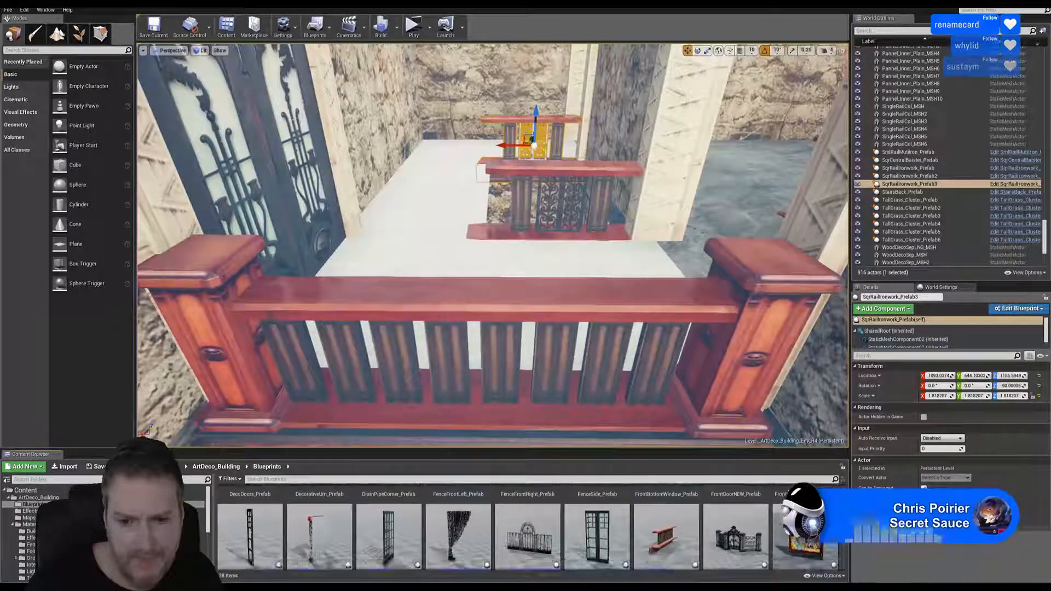
scroll(837, 548, "down", 3)
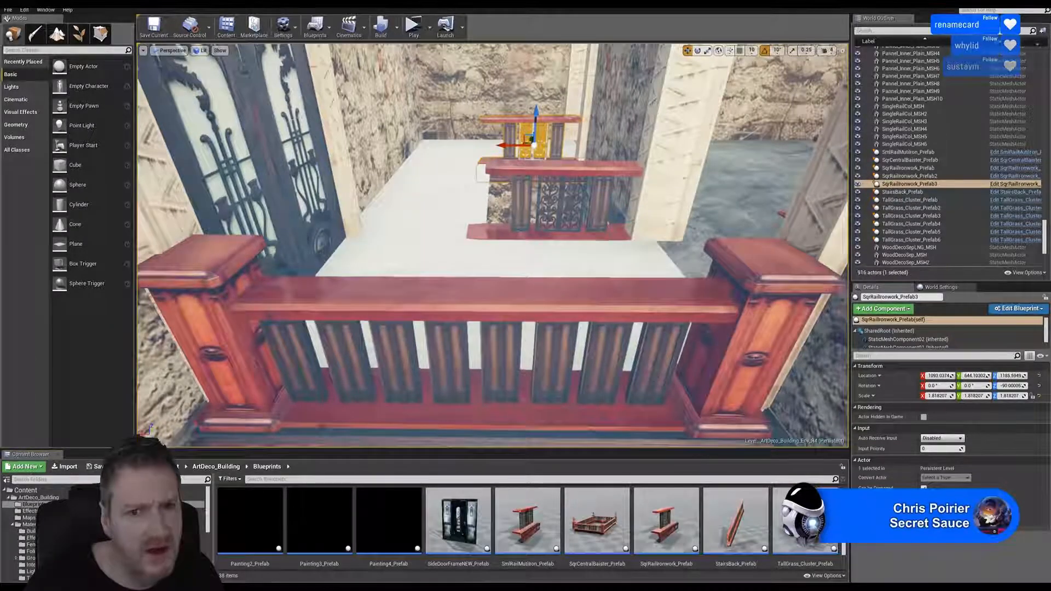
left_click_drag(492, 246, 495, 339)
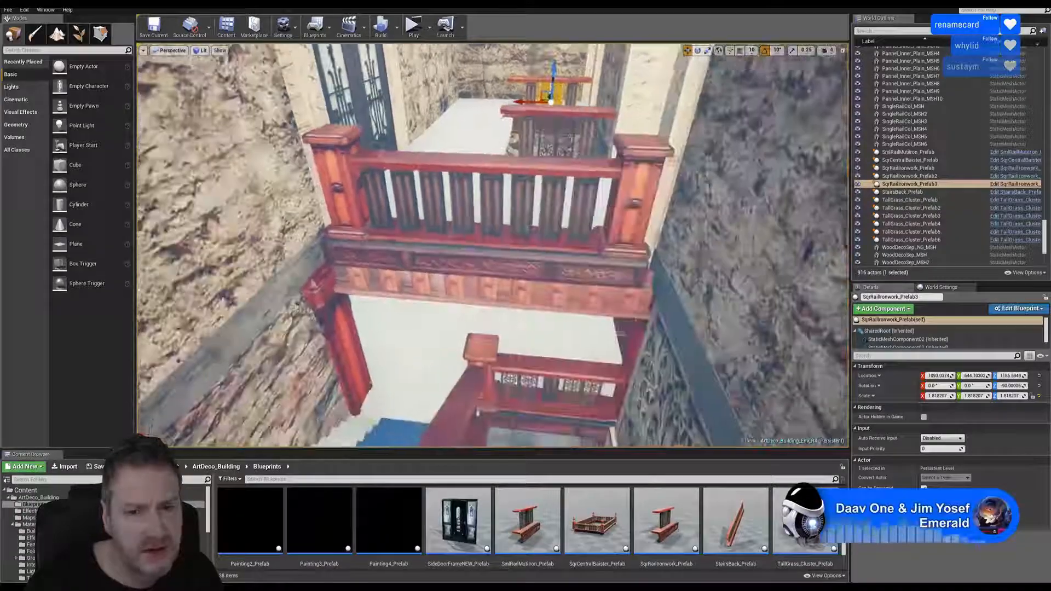
right_click_drag(619, 333, 634, 349)
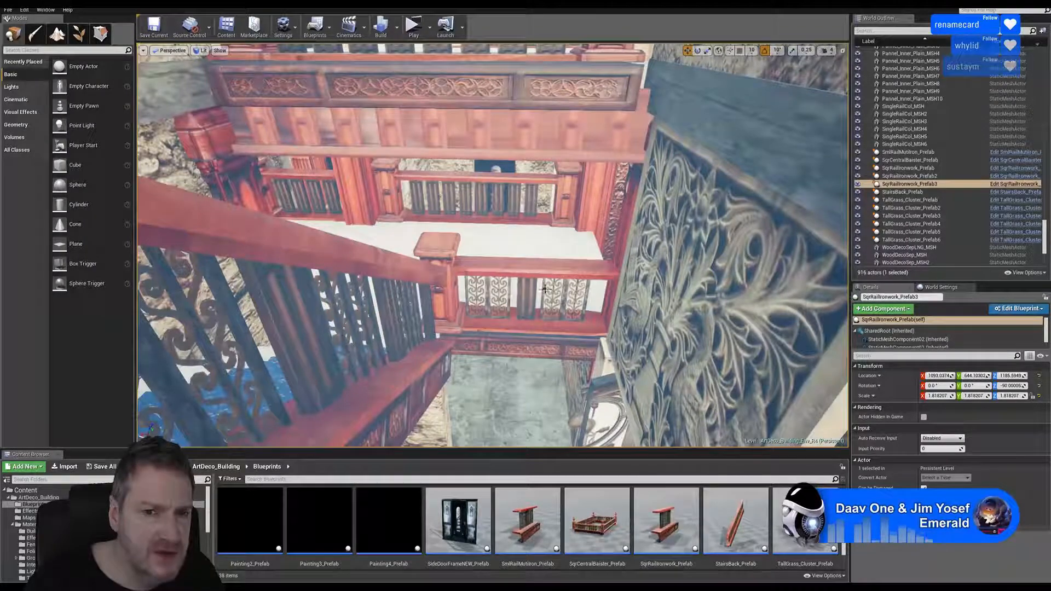
right_click_drag(390, 308, 394, 181)
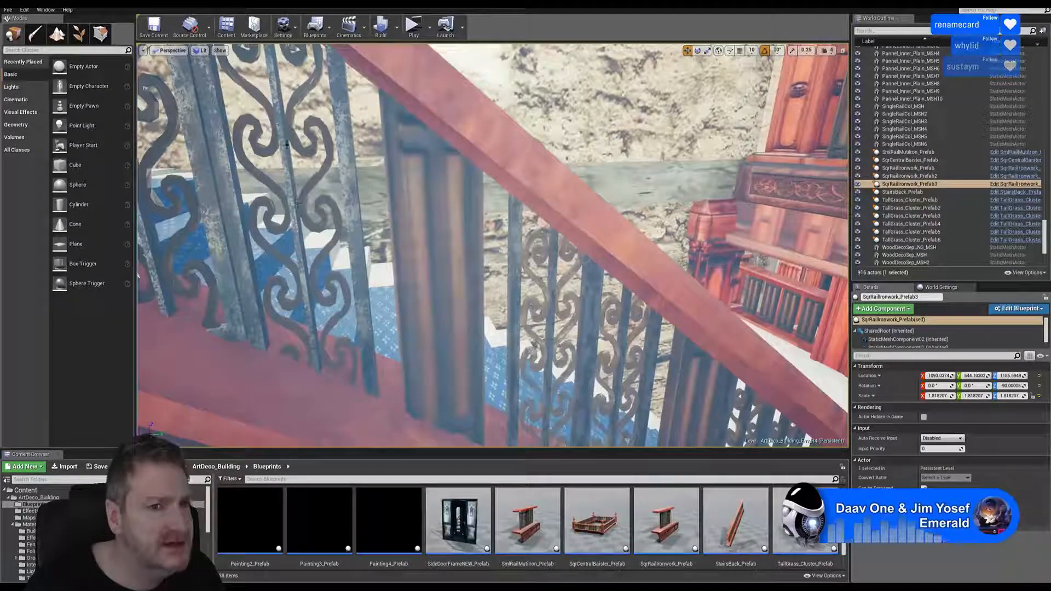
right_click_drag(297, 203, 673, 279)
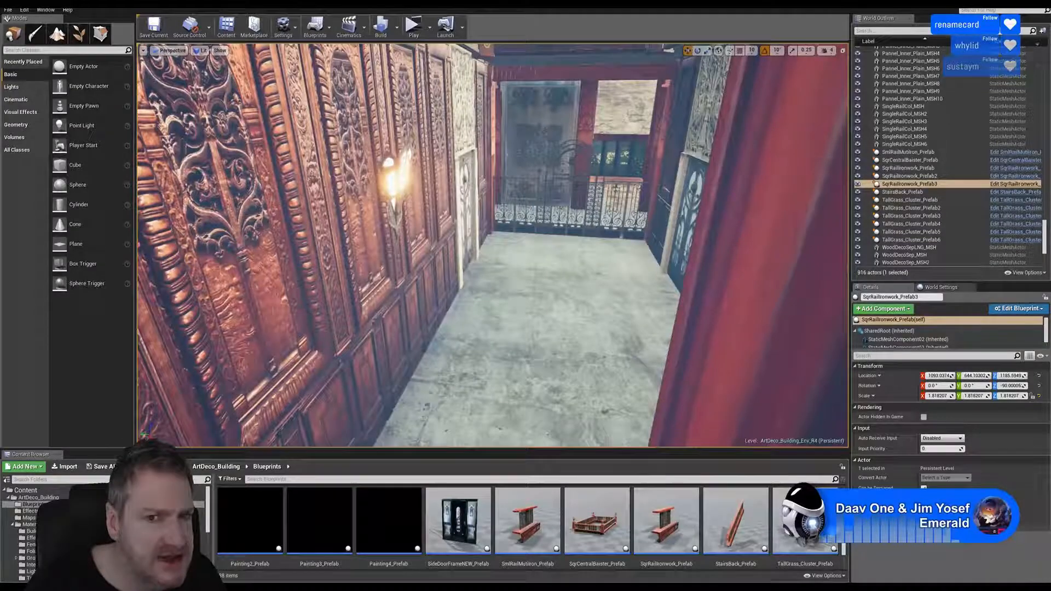
right_click_drag(581, 307, 419, 218)
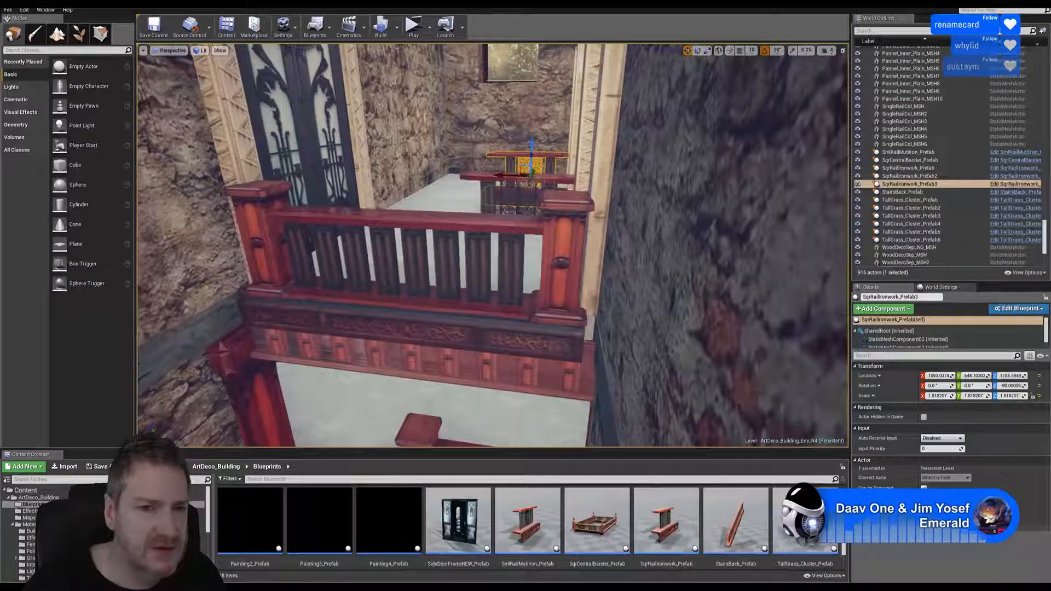
Select the front wooden railing LrgSingleRail_Prefab2 and both newel posts, undoing an accidental move.
left_click(406, 223)
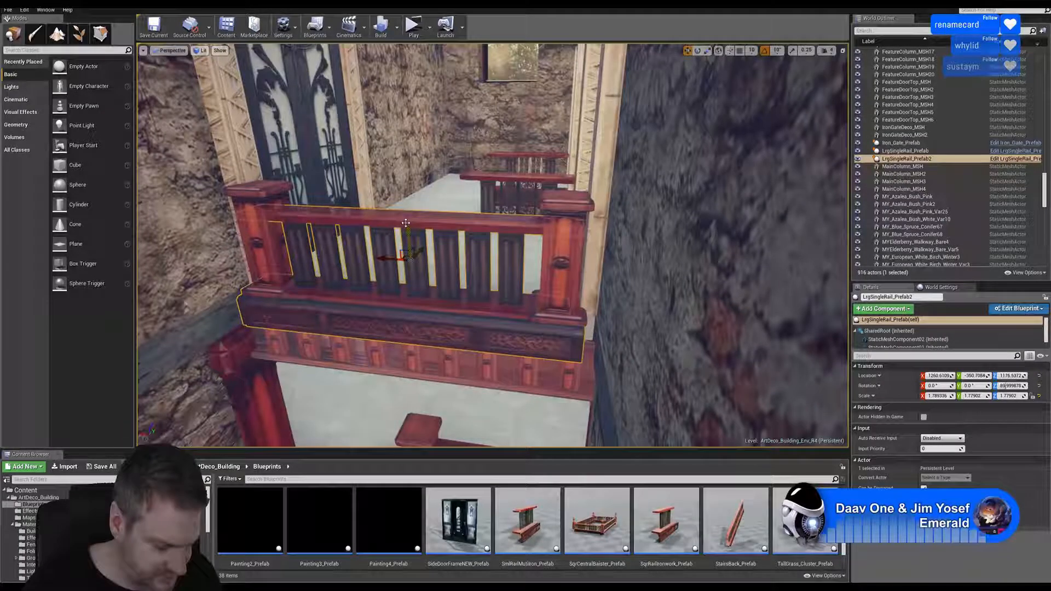
left_click(267, 188, "ctrl")
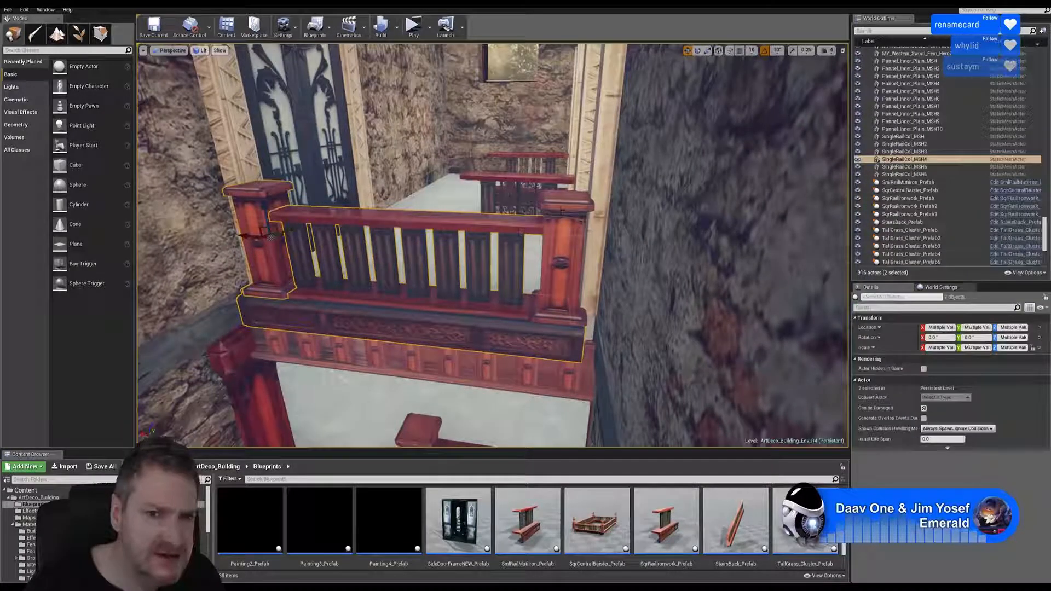
left_click(562, 204, "ctrl")
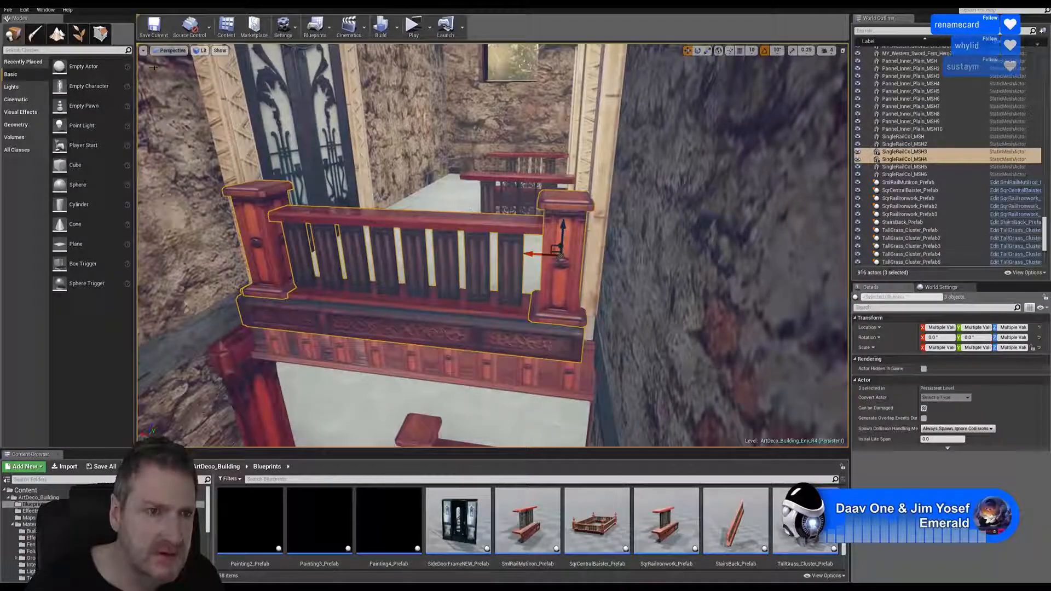
left_click(22, 10)
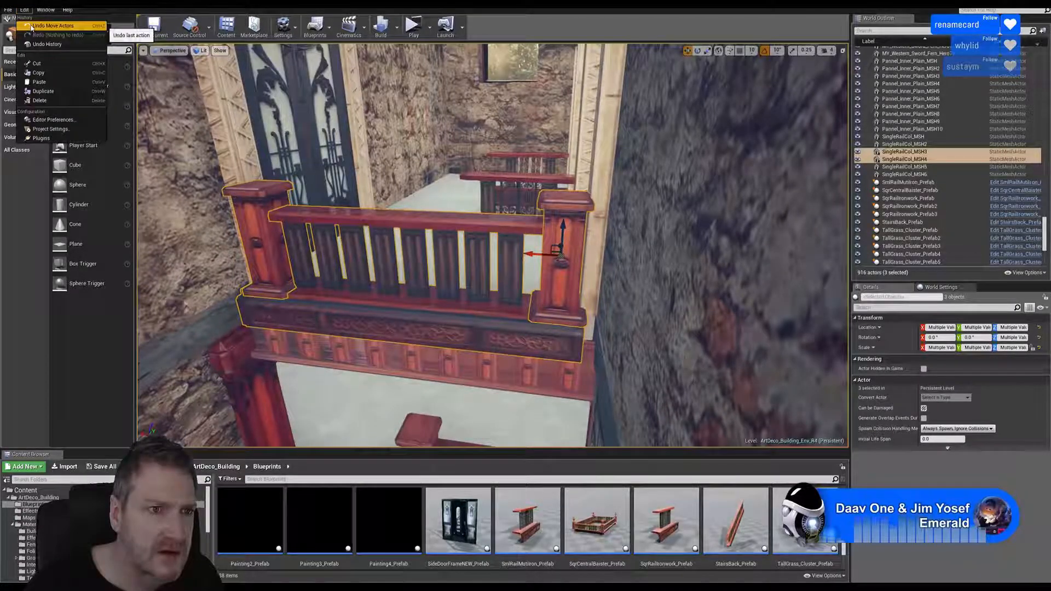
left_click(38, 27)
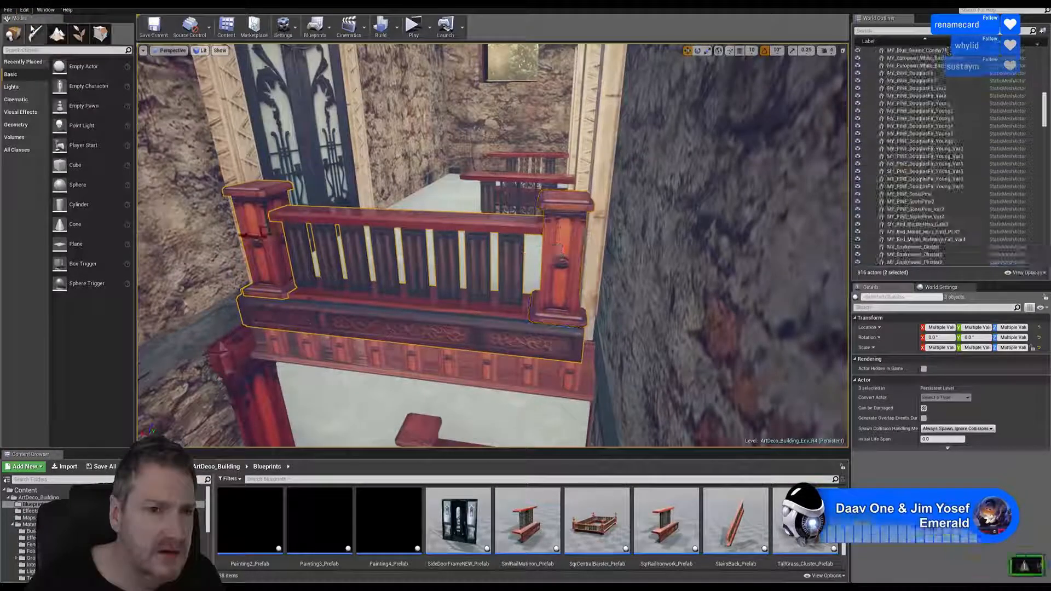
left_click(556, 208, "ctrl")
Duplicate the railing and posts, and move the copy back toward the rear balcony.
right_click(448, 219)
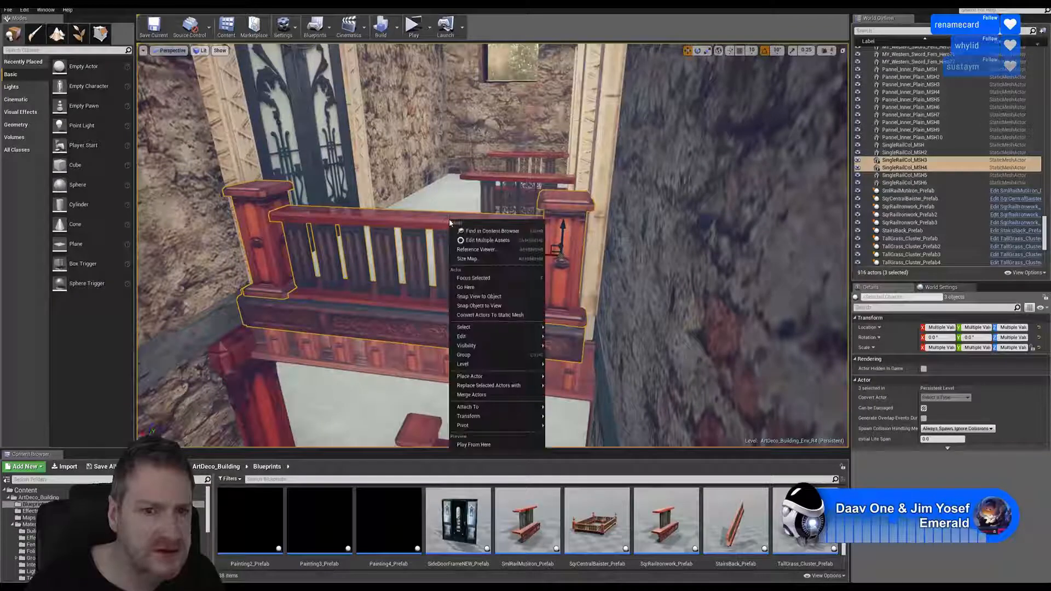
mouse_move(486, 346)
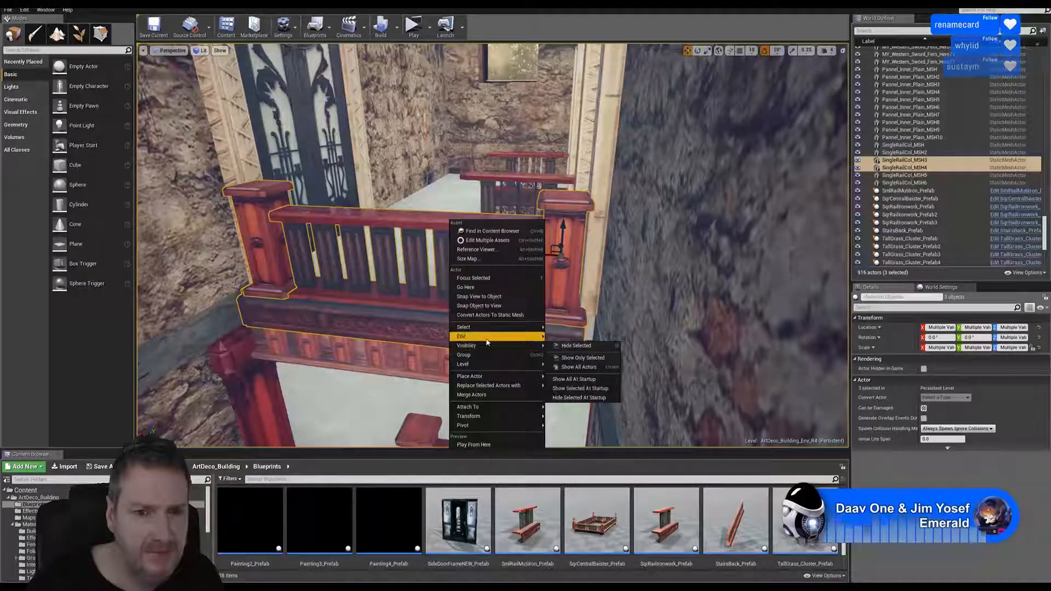
left_click(594, 374)
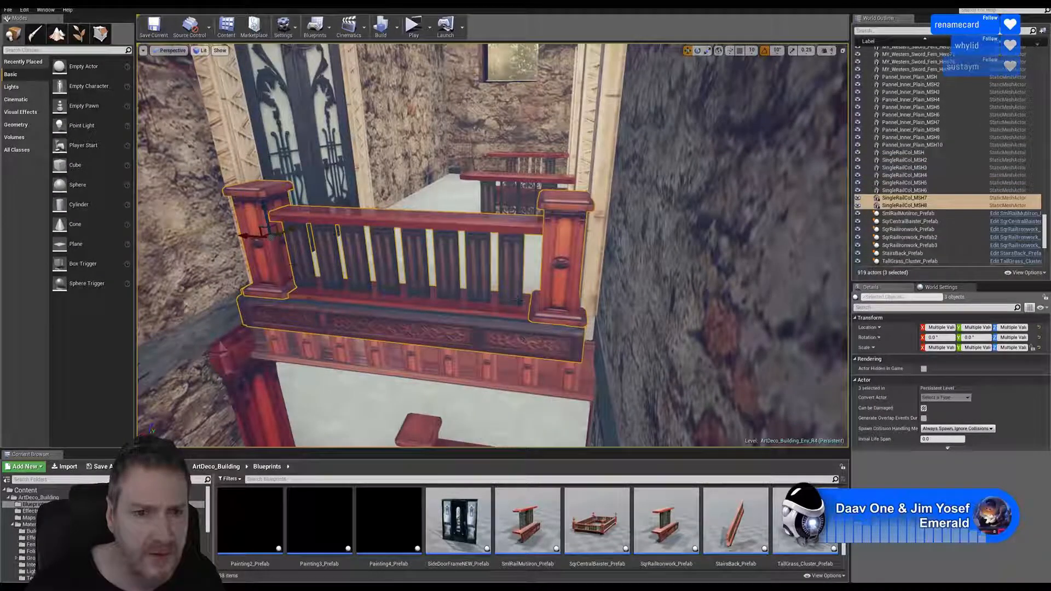
left_click_drag(291, 230, 364, 163)
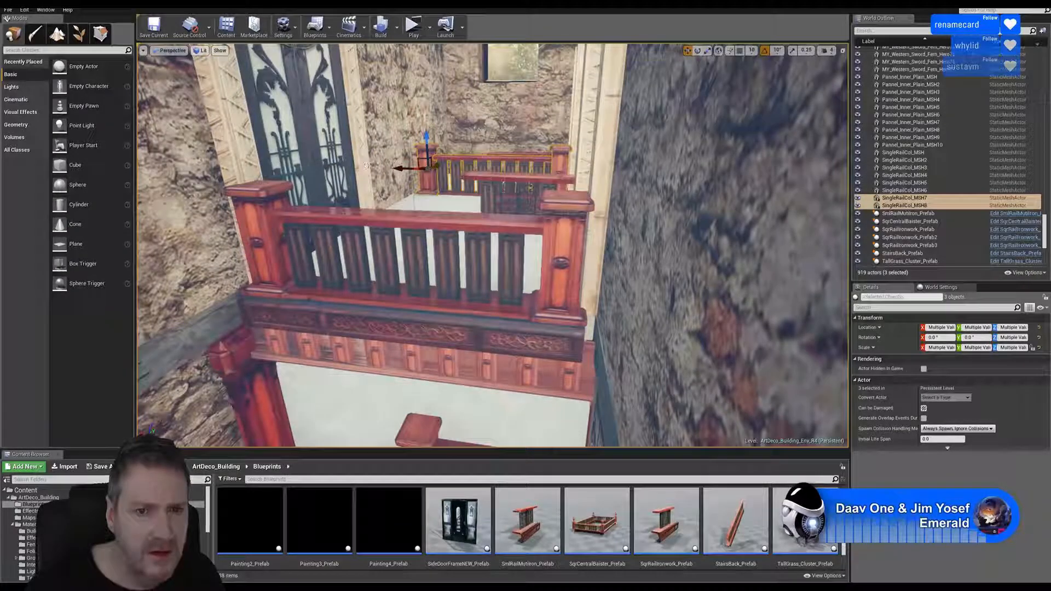
right_click_drag(445, 203, 481, 213)
left_click_drag(481, 213, 464, 138)
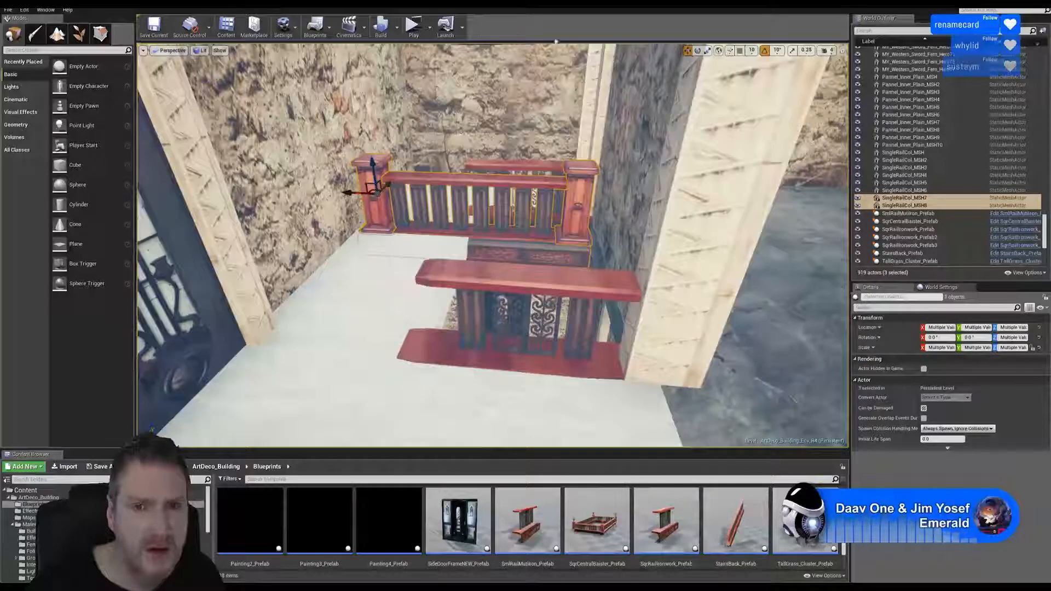
Rotate the duplicated railing 90° around its corner post and slide it beside the stair opening.
left_click(697, 50)
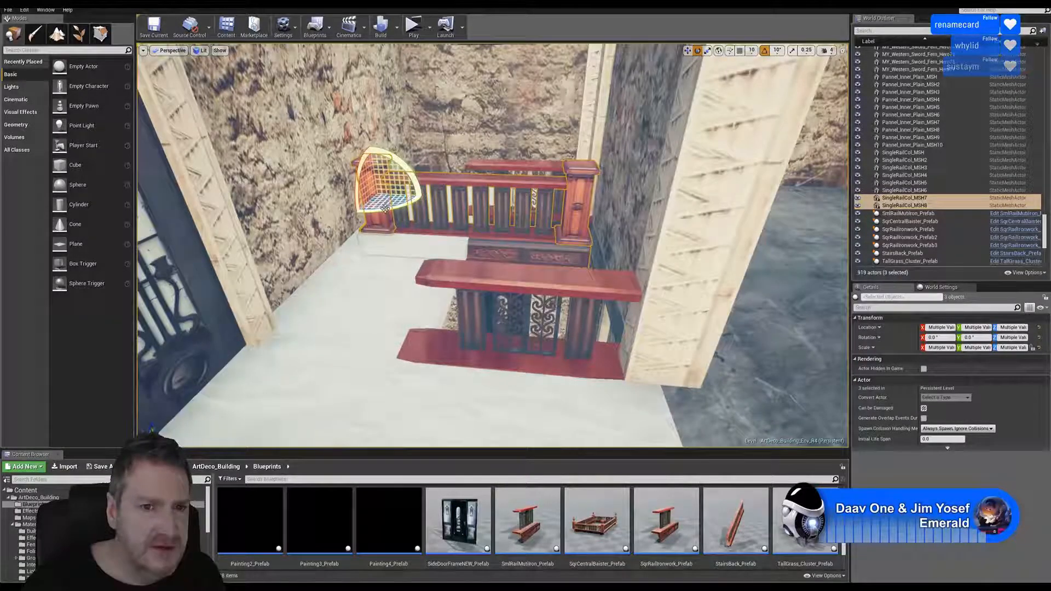
left_click_drag(386, 209, 345, 218)
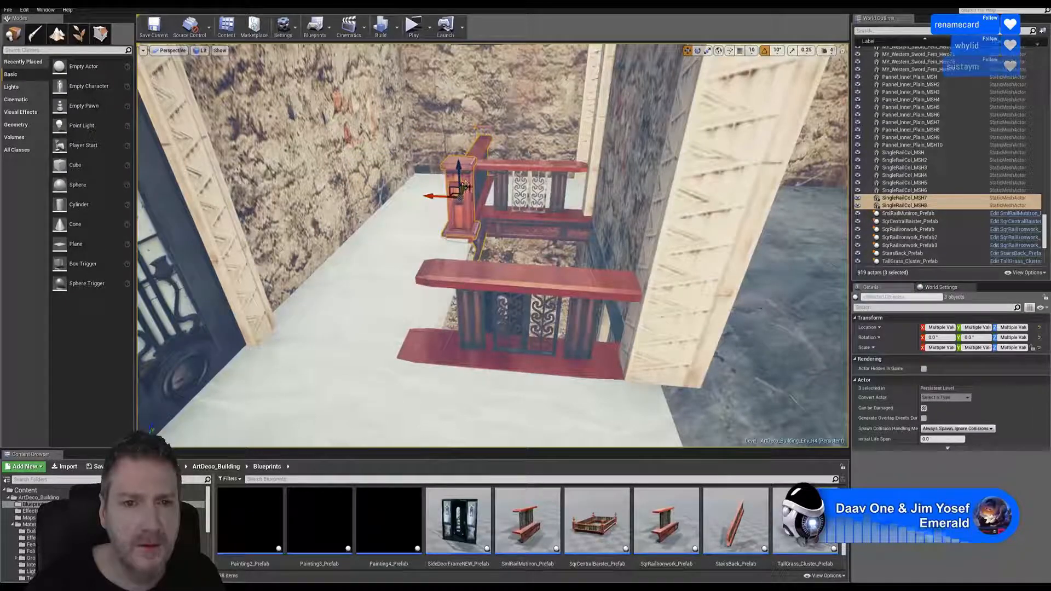
left_click_drag(463, 196, 431, 272)
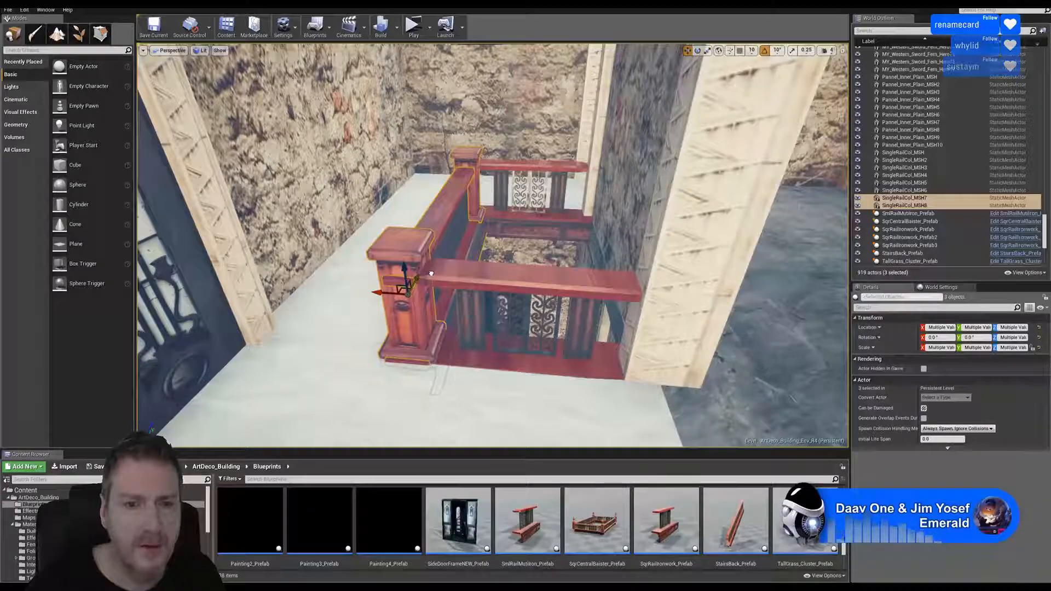
right_click_drag(524, 276, 561, 285)
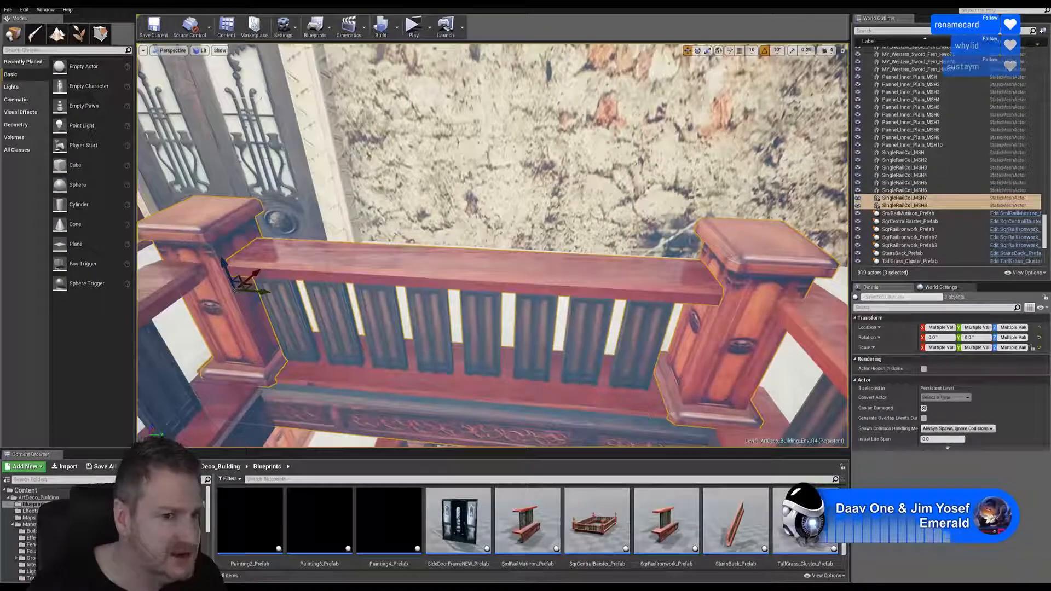
Slide the right railing post SingleRailCol_MSH7 outward along Y.
left_click(259, 293)
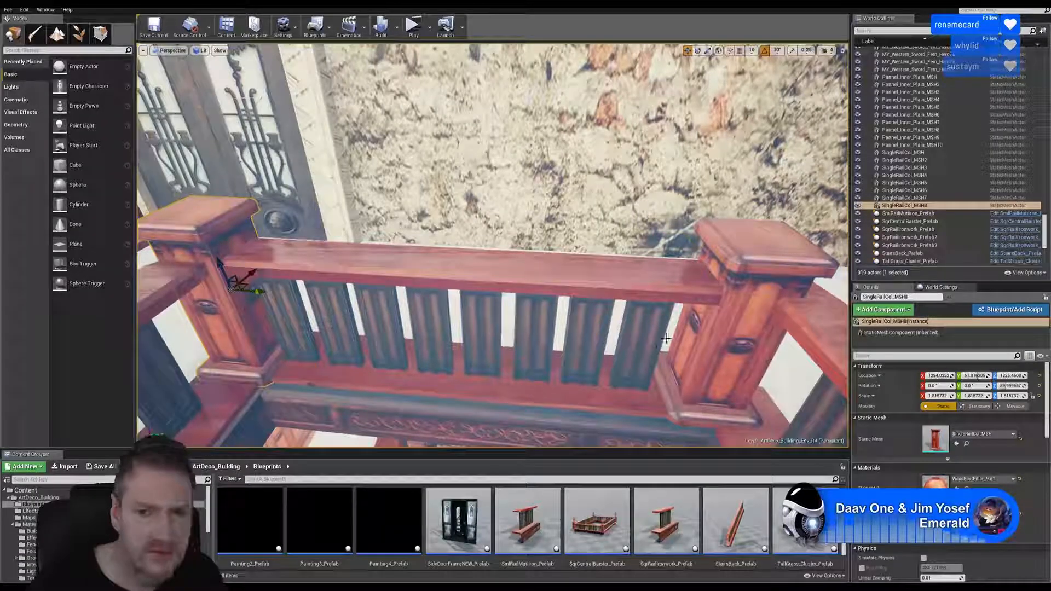
right_click_drag(666, 338, 700, 314)
left_click(714, 287)
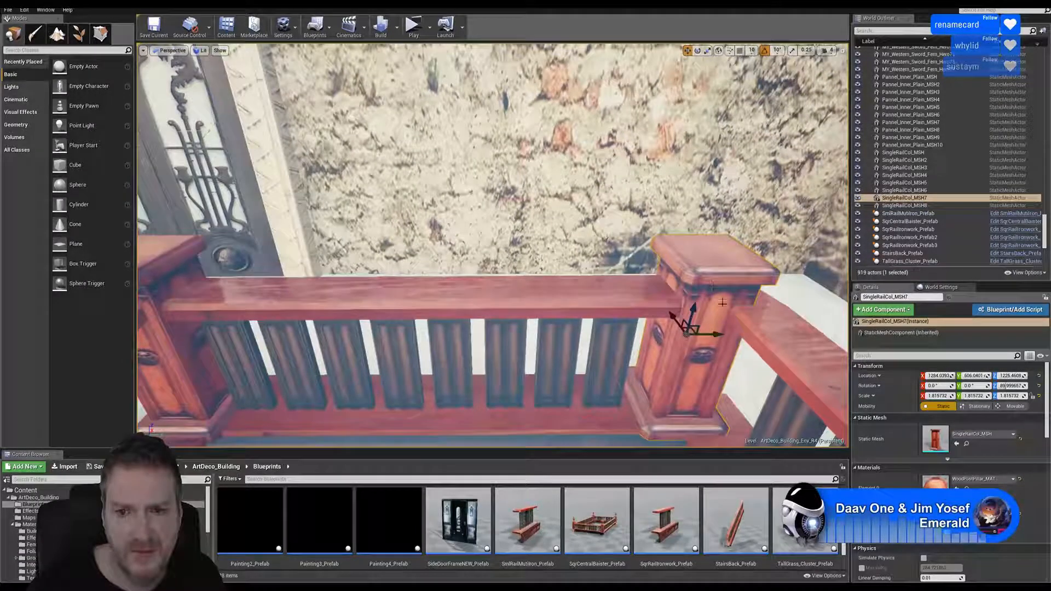
left_click_drag(719, 334, 749, 329)
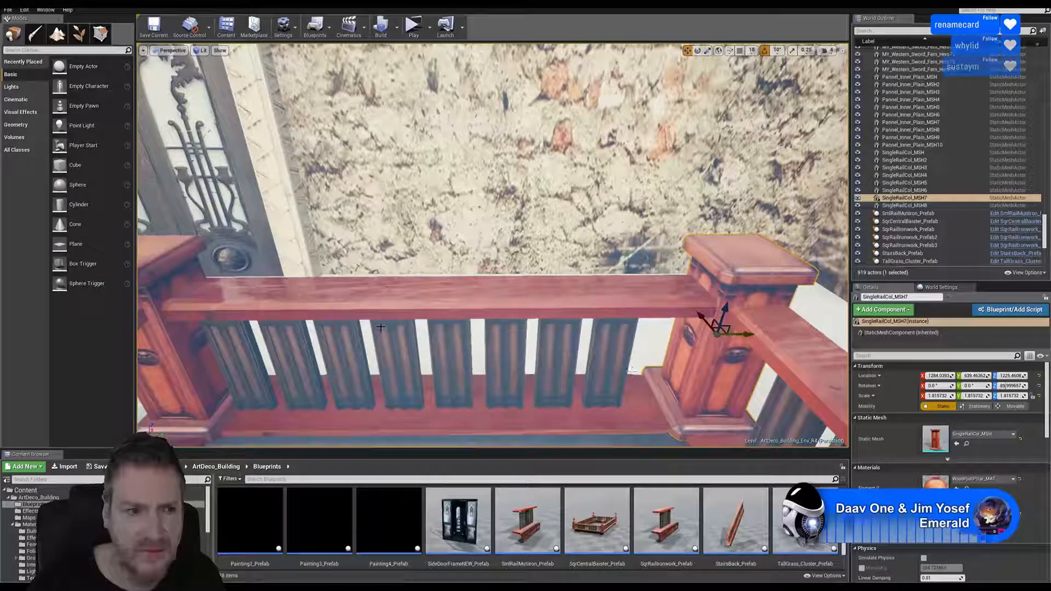
right_click_drag(380, 328, 353, 277)
Nudge LrgSingleRail_Prefab3 along Y so it sits centred between its posts.
left_click(548, 203)
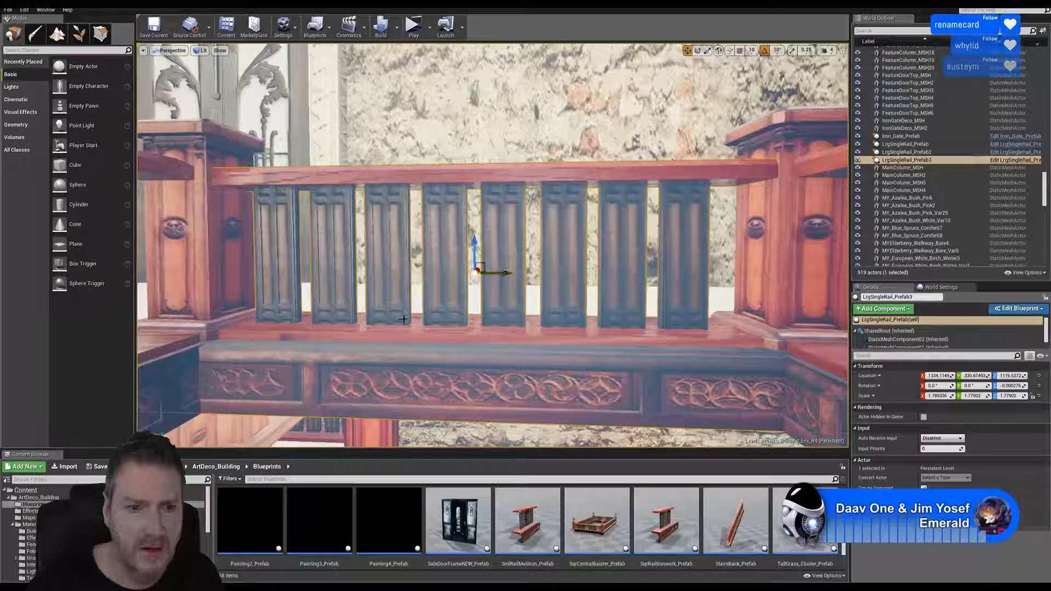
right_click_drag(403, 319, 490, 278)
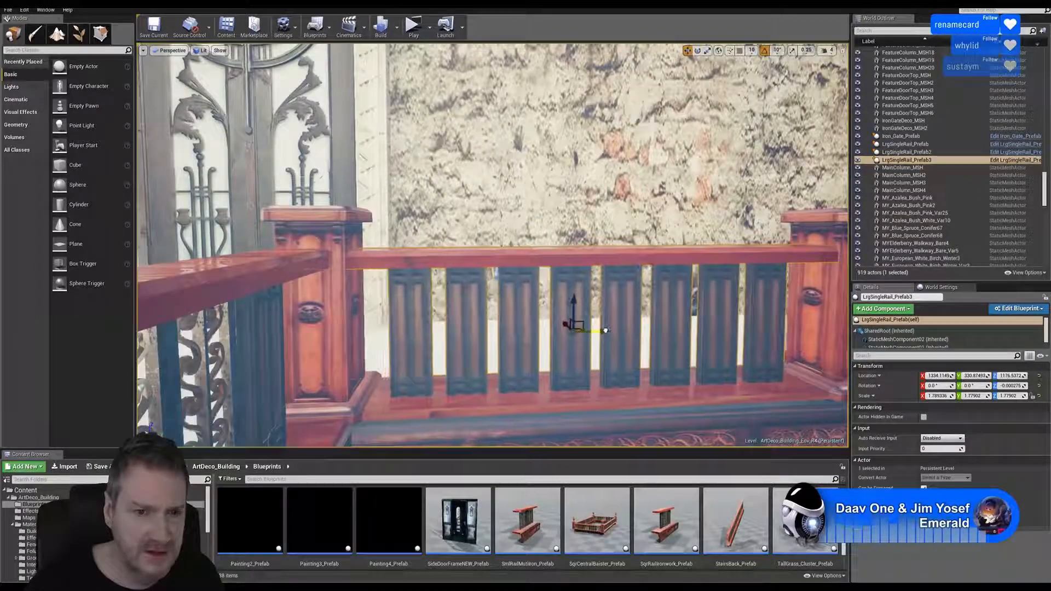
left_click_drag(605, 330, 605, 331)
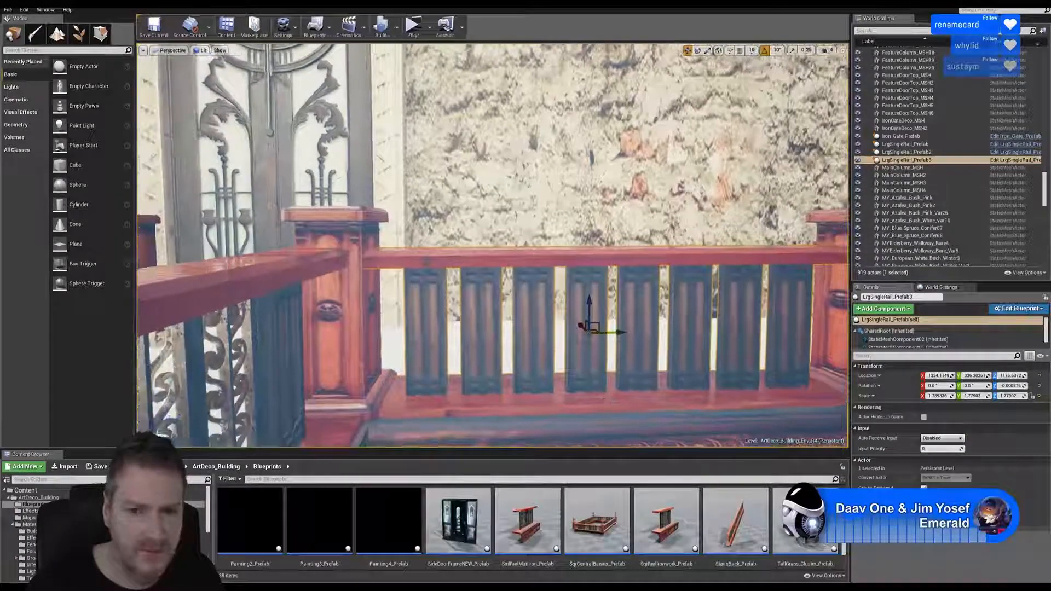
key("d")
right_click_drag(605, 330, 564, 328)
key("a")
key("e")
key("w")
key("s")
key("q")
key("Escape")
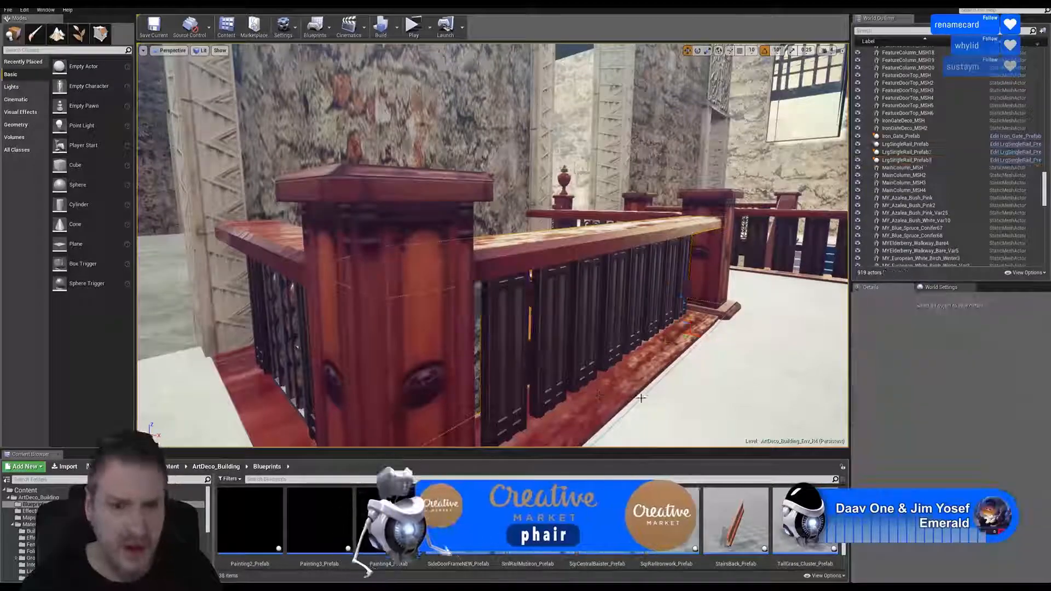
right_click_drag(640, 396, 613, 391)
key("d")
key("e")
key("w")
right_click_drag(493, 247, 602, 252)
key("w")
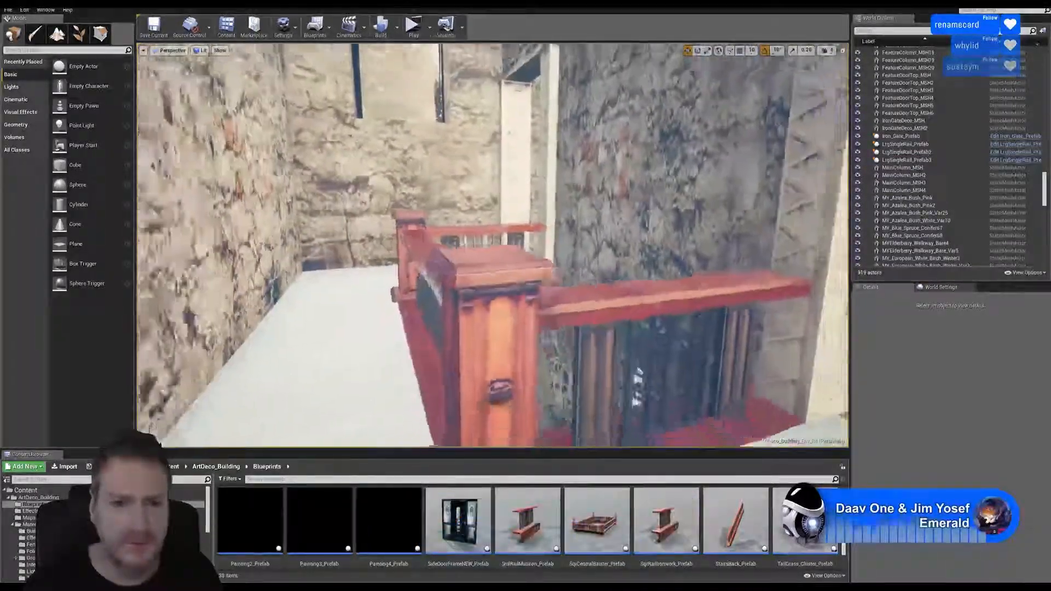
left_click_drag(492, 246, 492, 307)
right_click_drag(493, 246, 542, 274)
key("q")
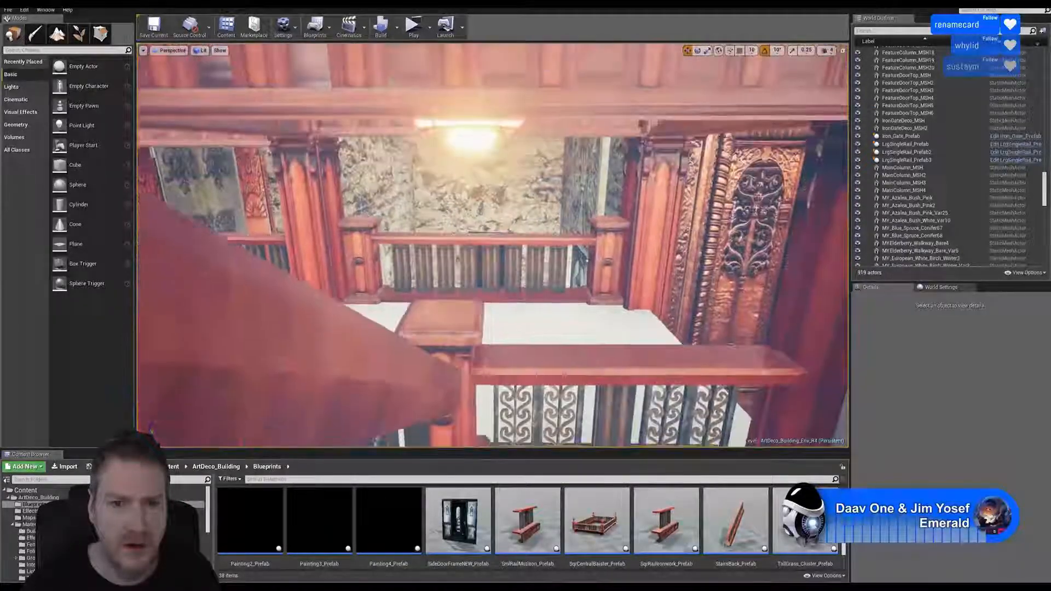
key("s")
right_click_drag(492, 247, 454, 181)
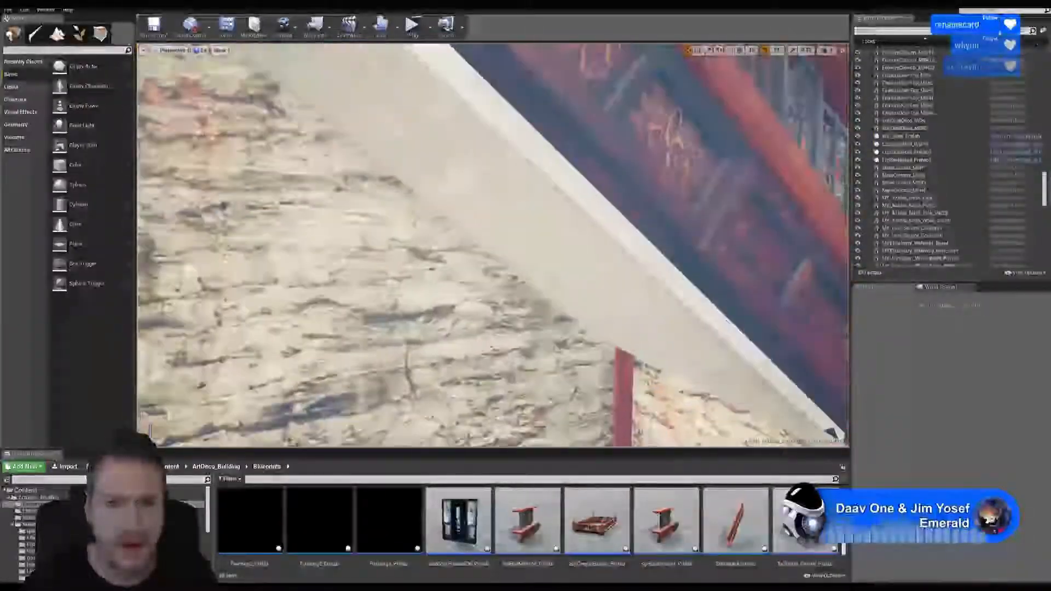
key("s")
right_click_drag(492, 246, 575, 269)
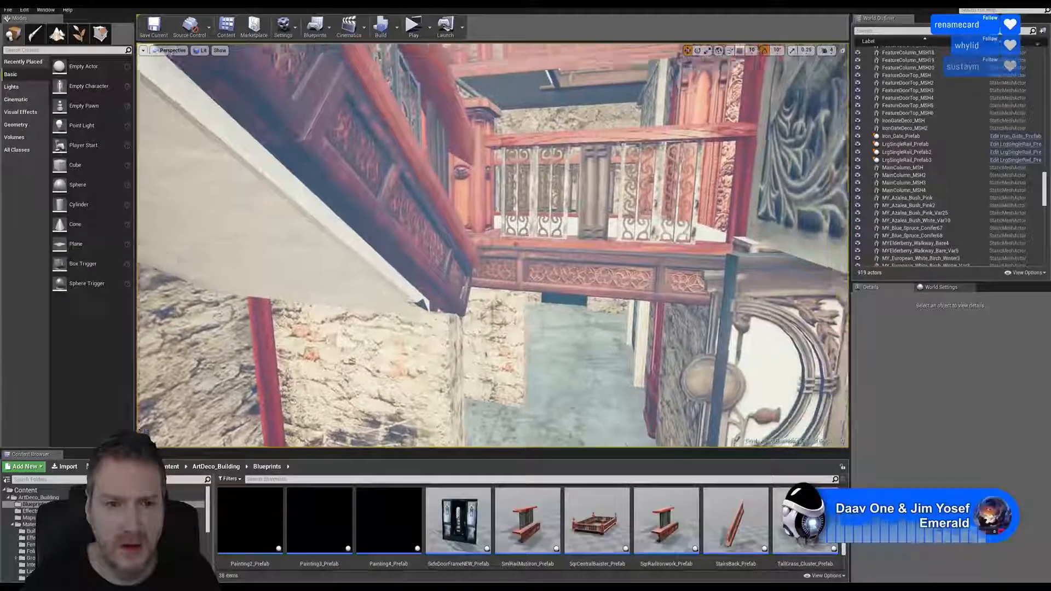
right_click_drag(493, 246, 504, 307)
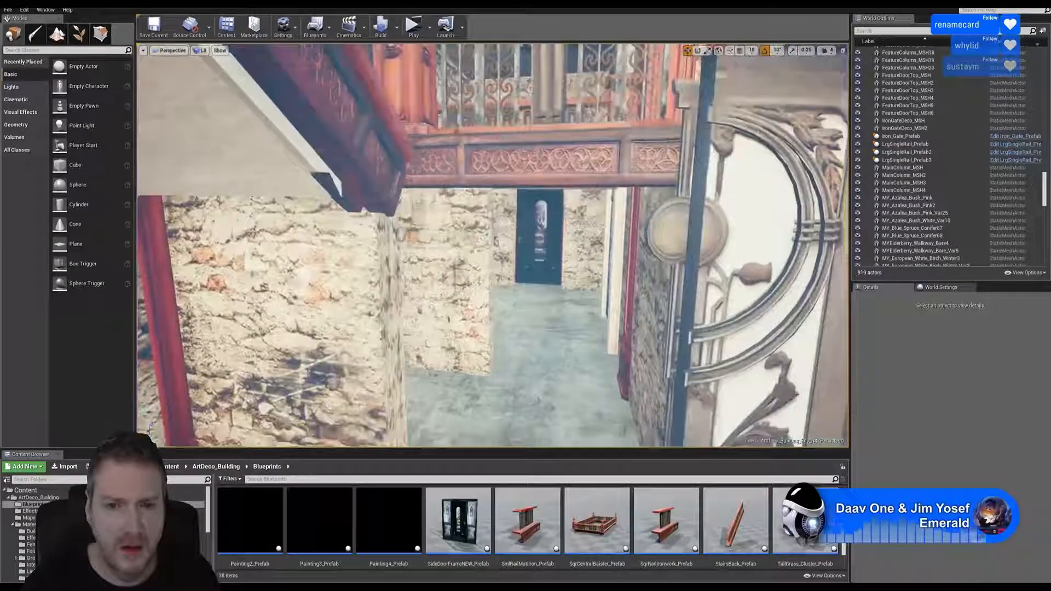
key("q")
right_click_drag(492, 246, 619, 243)
key("s")
right_click_drag(493, 243, 523, 208)
key("w")
right_click_drag(495, 174, 519, 50)
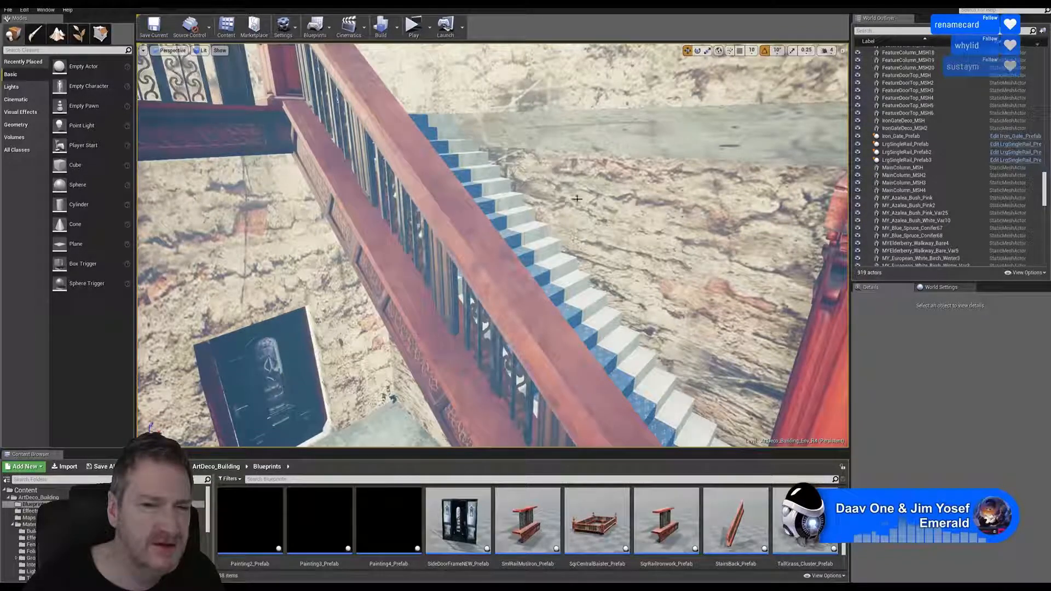
middle_click_drag(577, 198, 598, 84)
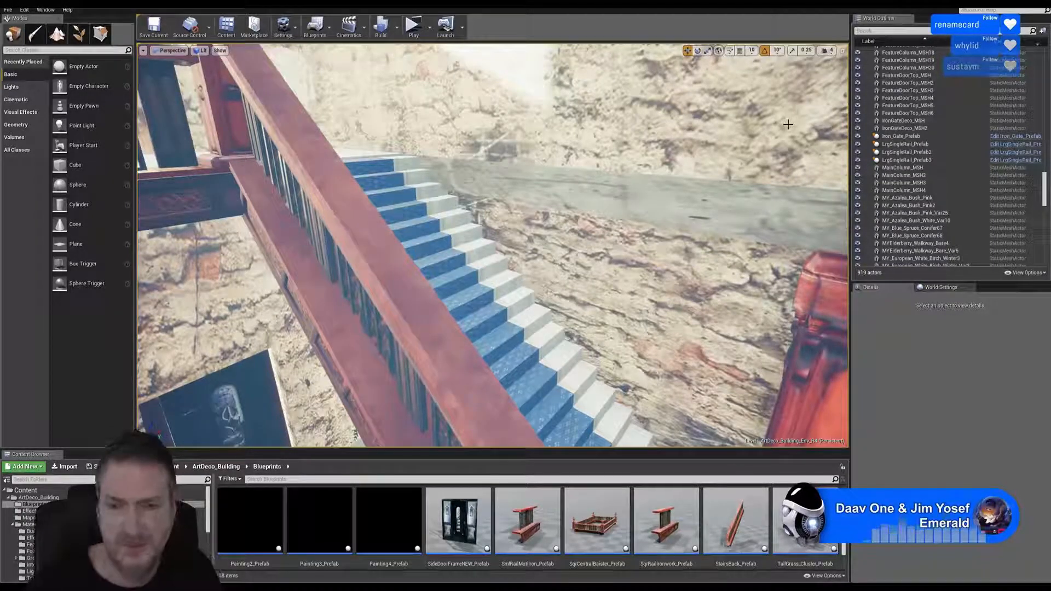
right_click_drag(788, 125, 788, 74)
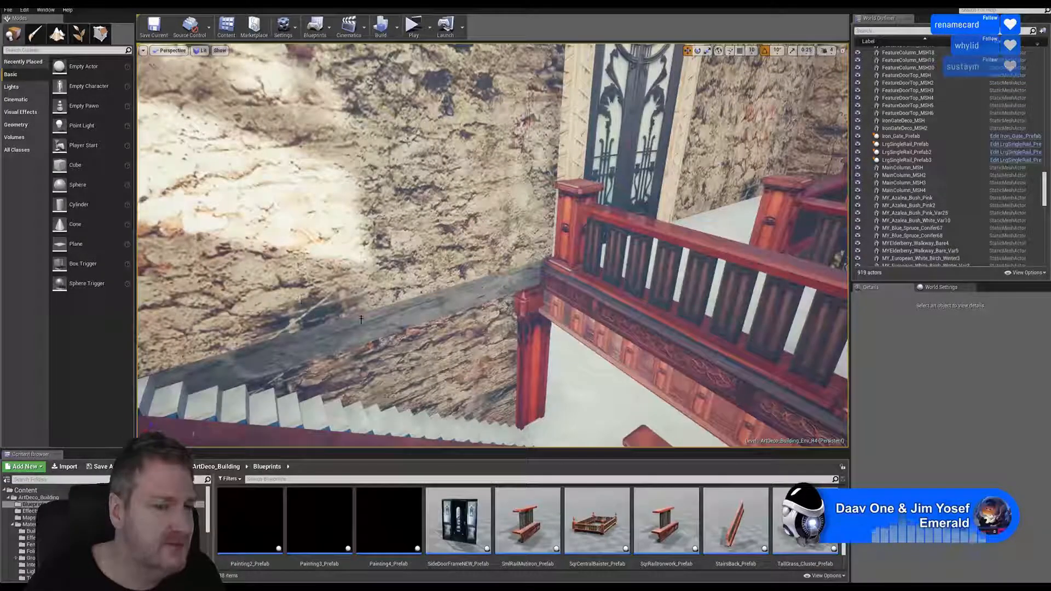
right_click_drag(303, 286, 416, 274)
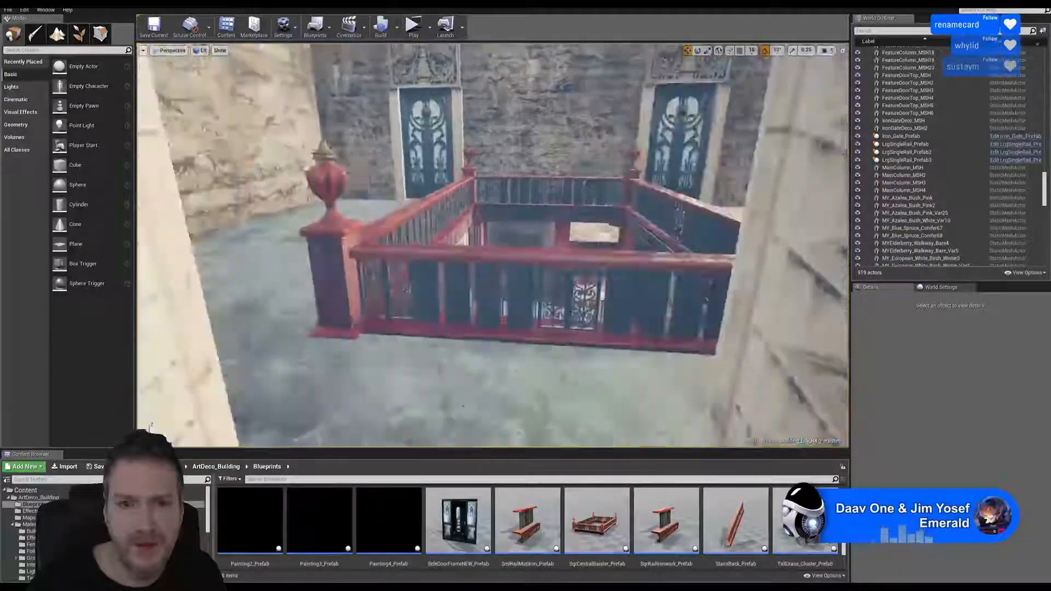
right_click_drag(493, 274, 515, 323)
right_click_drag(493, 274, 630, 274)
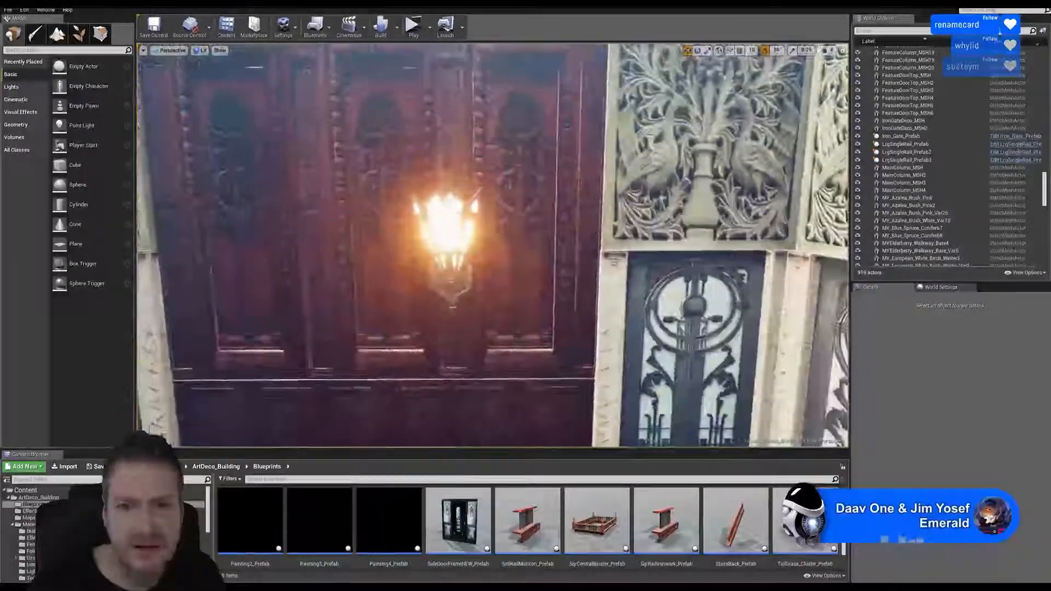
right_click_drag(492, 274, 416, 290)
right_click_drag(493, 274, 427, 284)
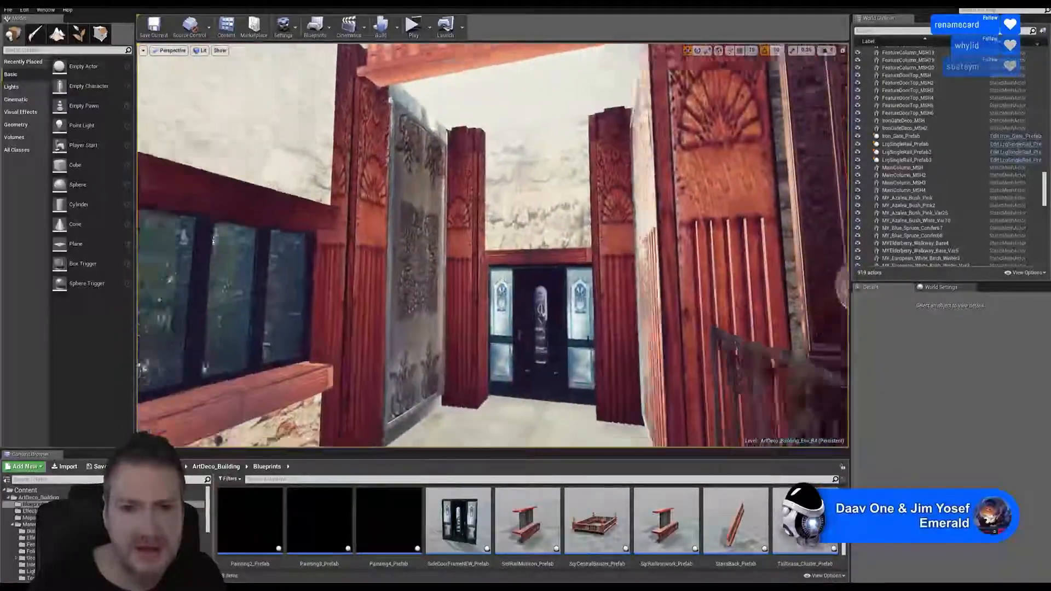
right_click_drag(493, 274, 481, 282)
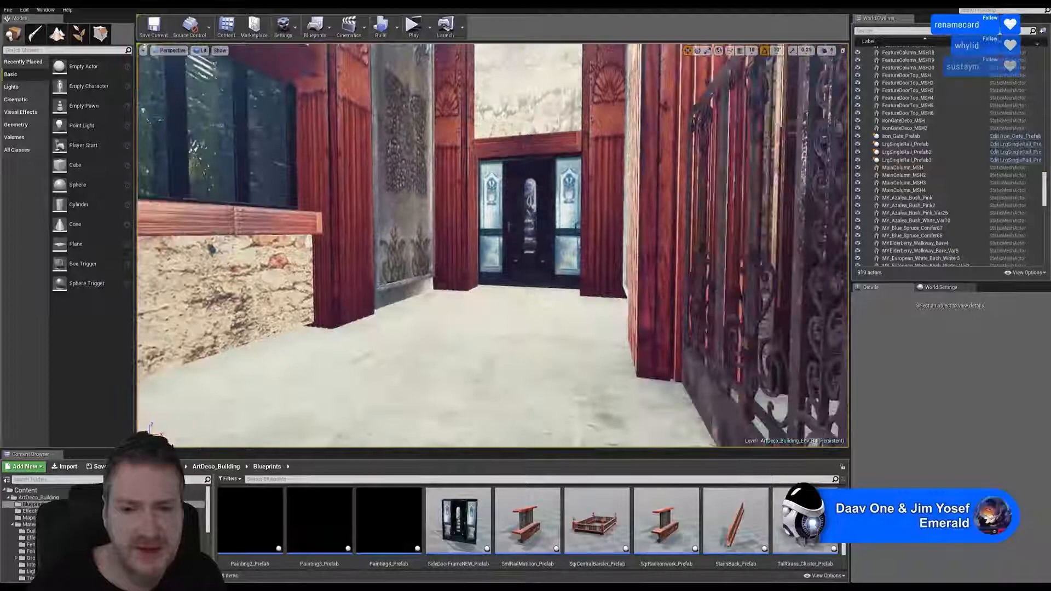
right_click_drag(584, 152, 537, 118)
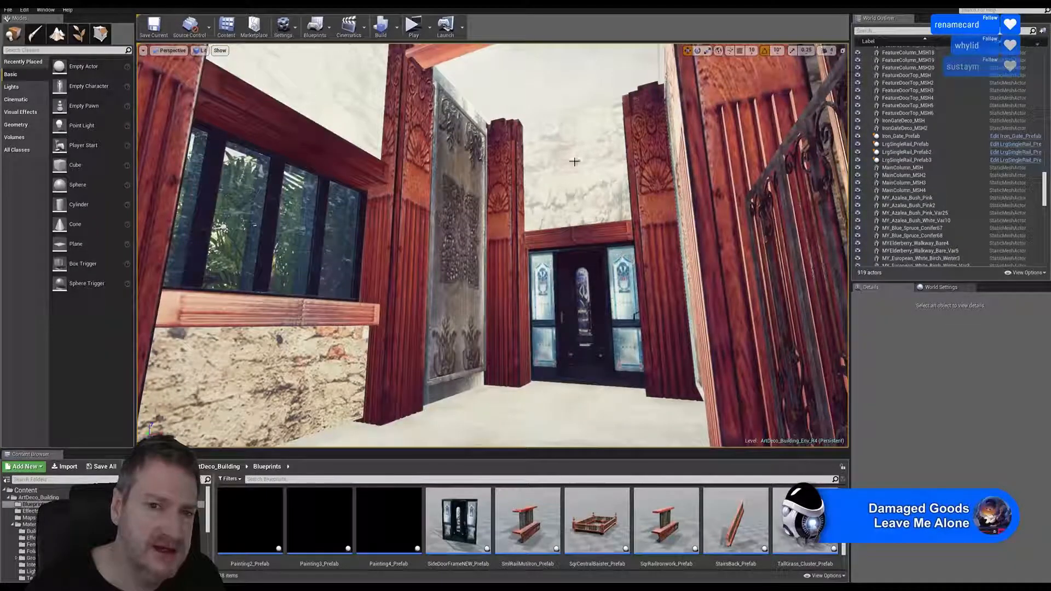
right_click_drag(575, 161, 515, 163)
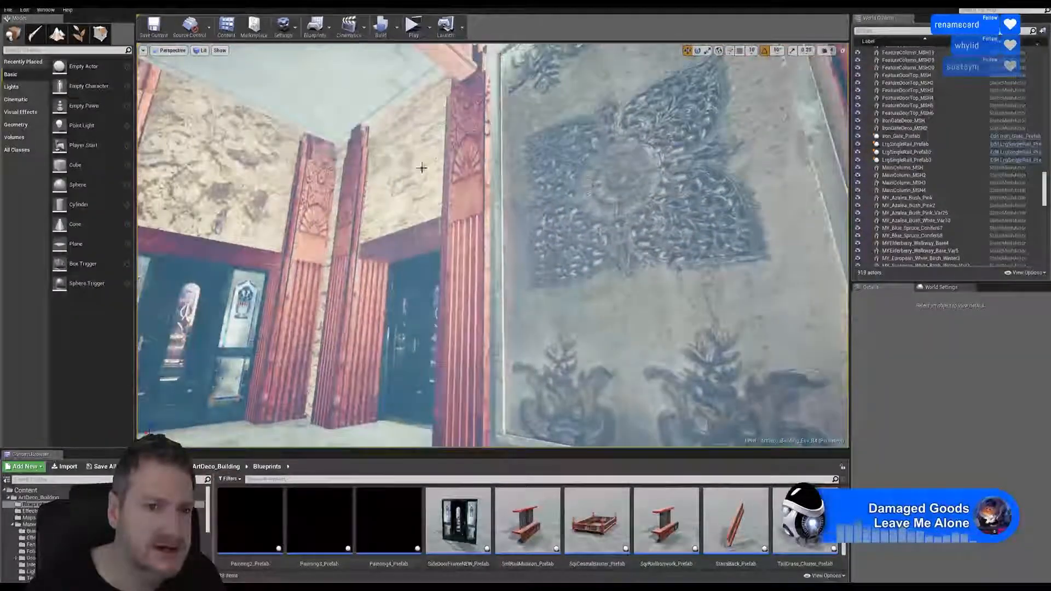
right_click_drag(422, 167, 361, 167)
key("w")
key("s")
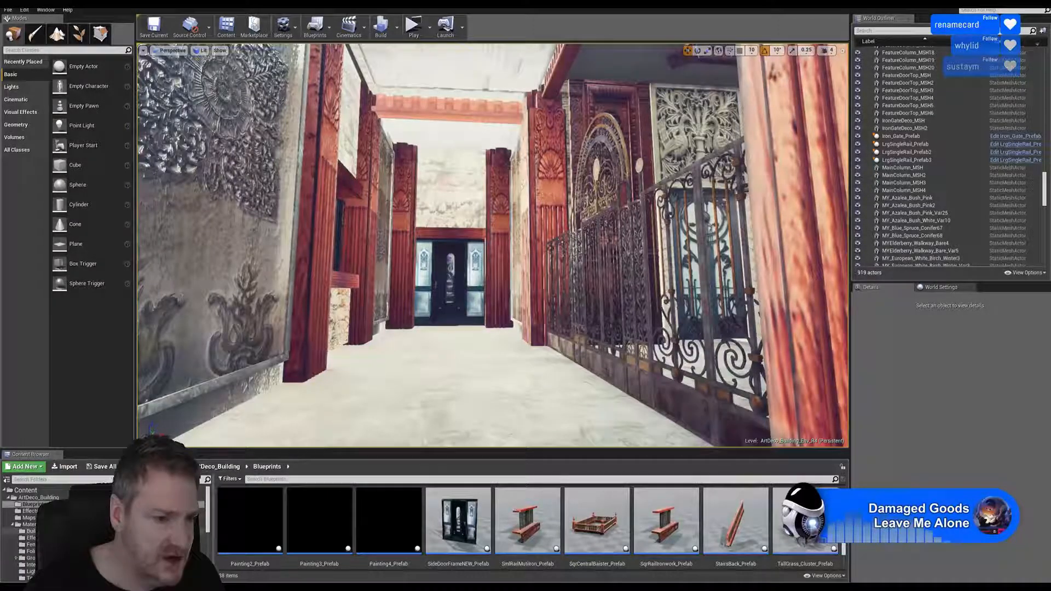
scroll(32, 525, "down", 3)
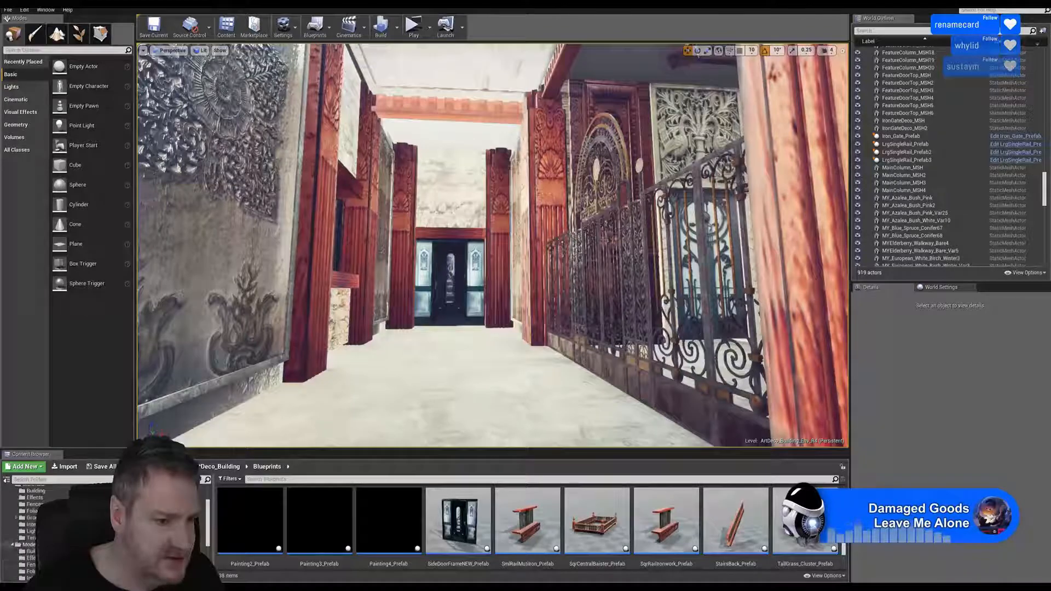
Browse the ArtDeco_Building Building model meshes and select PanelPlainDoors_MSH.
left_click(30, 551)
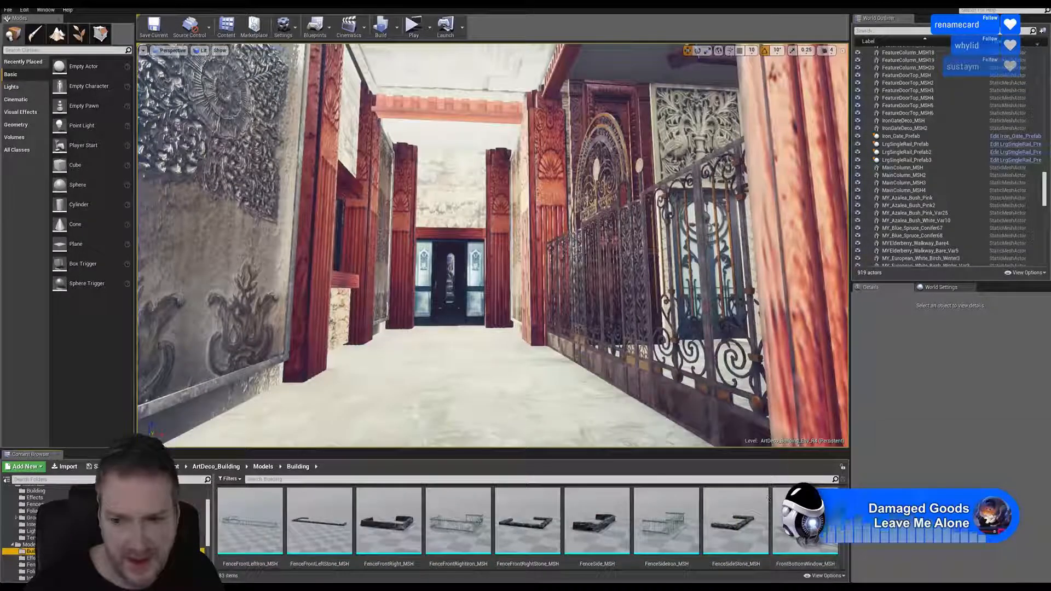
scroll(769, 498, "down", 3)
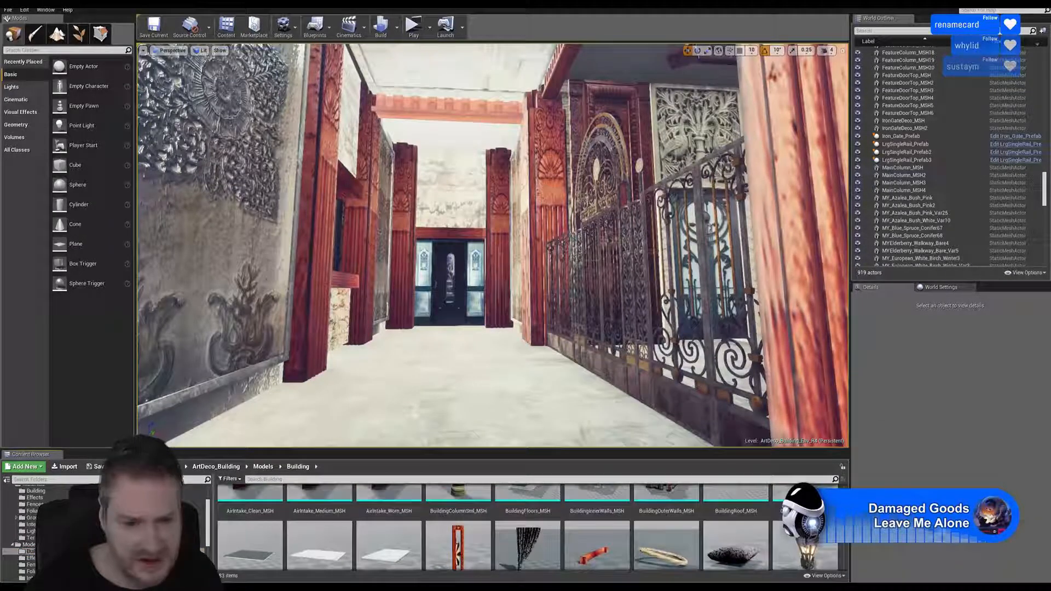
scroll(528, 526, "up", 3)
scroll(528, 526, "down", 4)
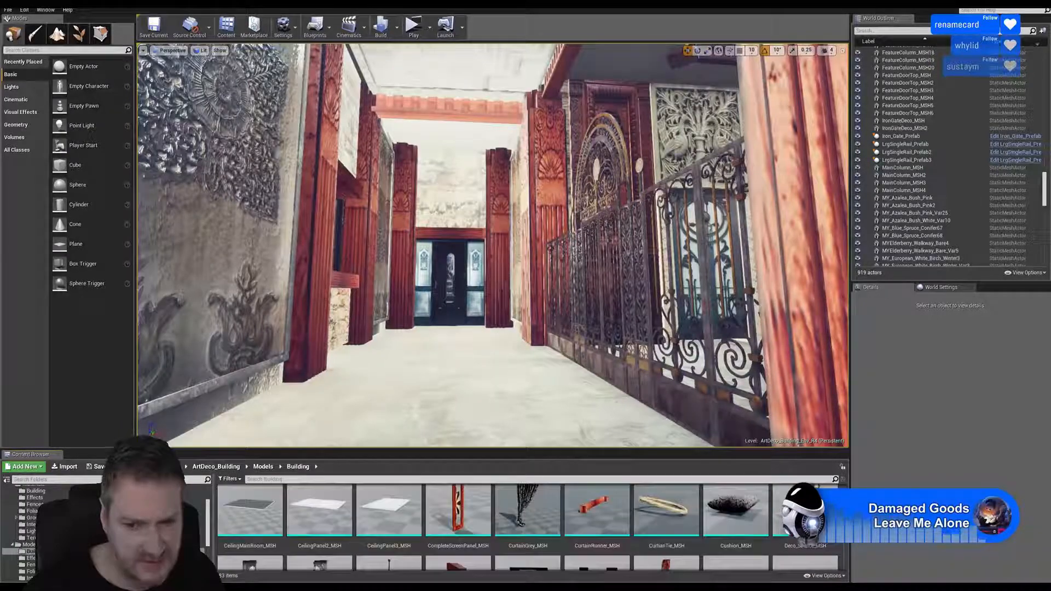
scroll(527, 526, "down", 5)
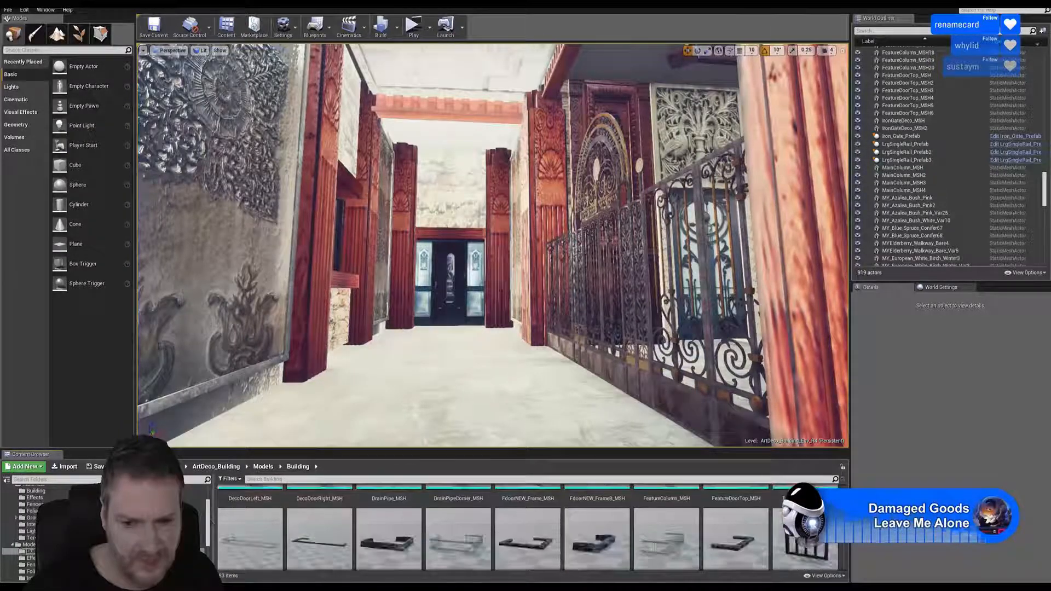
scroll(527, 526, "down", 4)
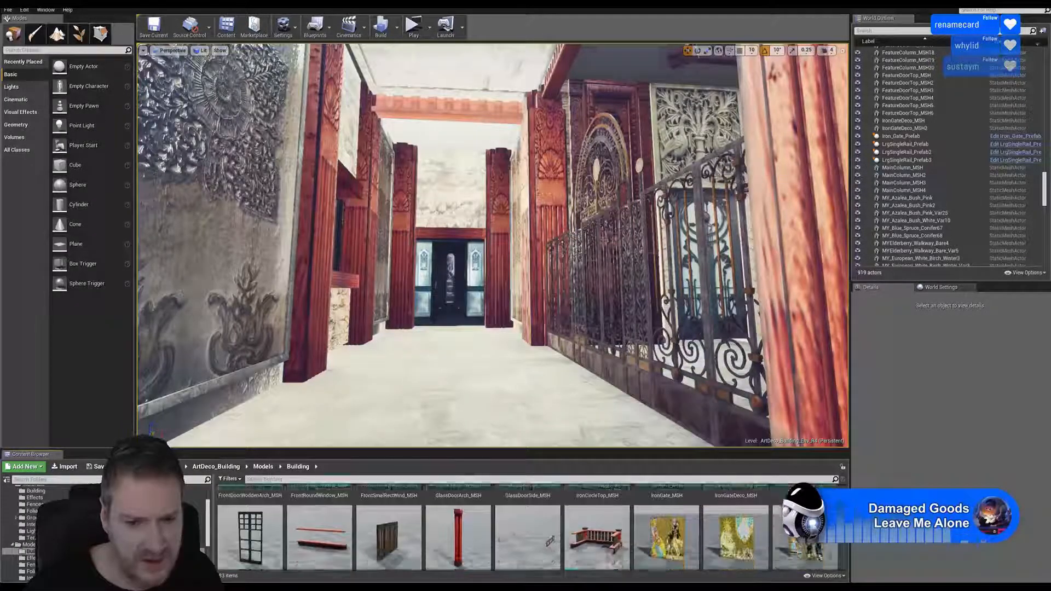
scroll(841, 551, "down", 5)
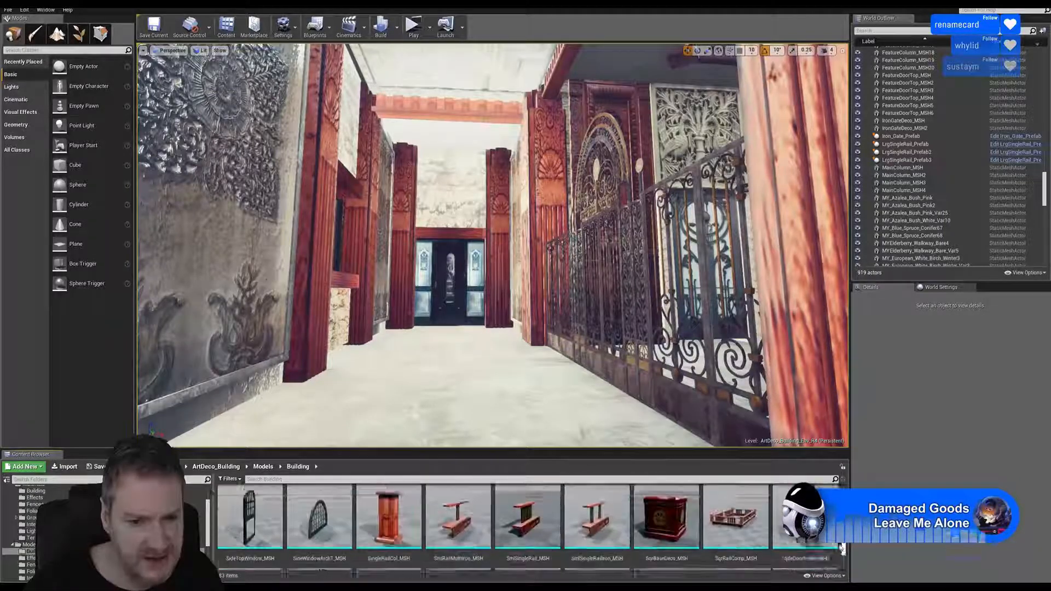
scroll(841, 551, "down", 2)
scroll(842, 553, "up", 2)
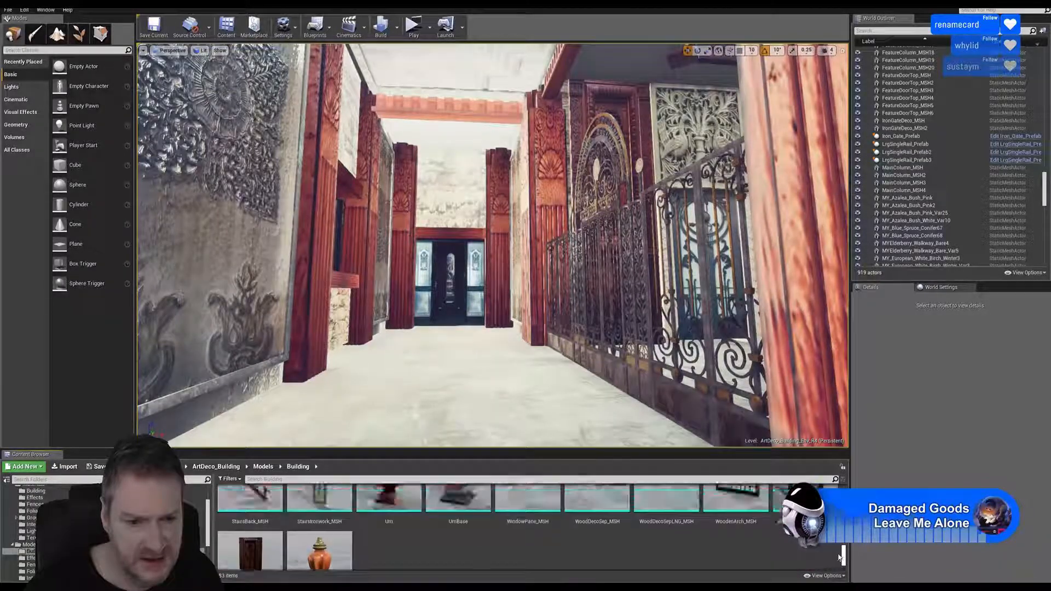
scroll(842, 553, "down", 1)
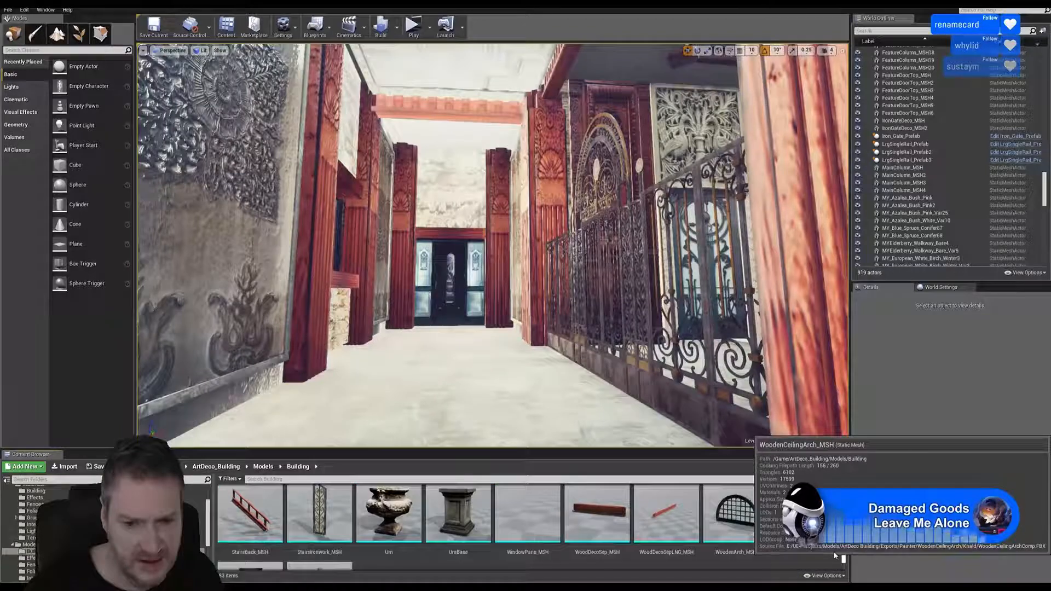
scroll(834, 556, "up", 1)
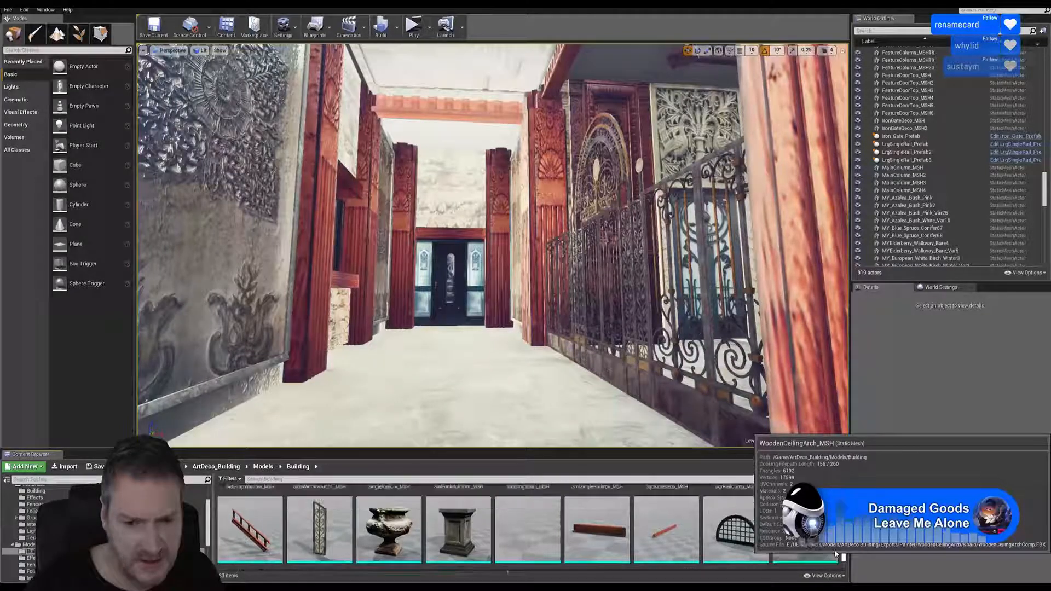
scroll(838, 548, "up", 2)
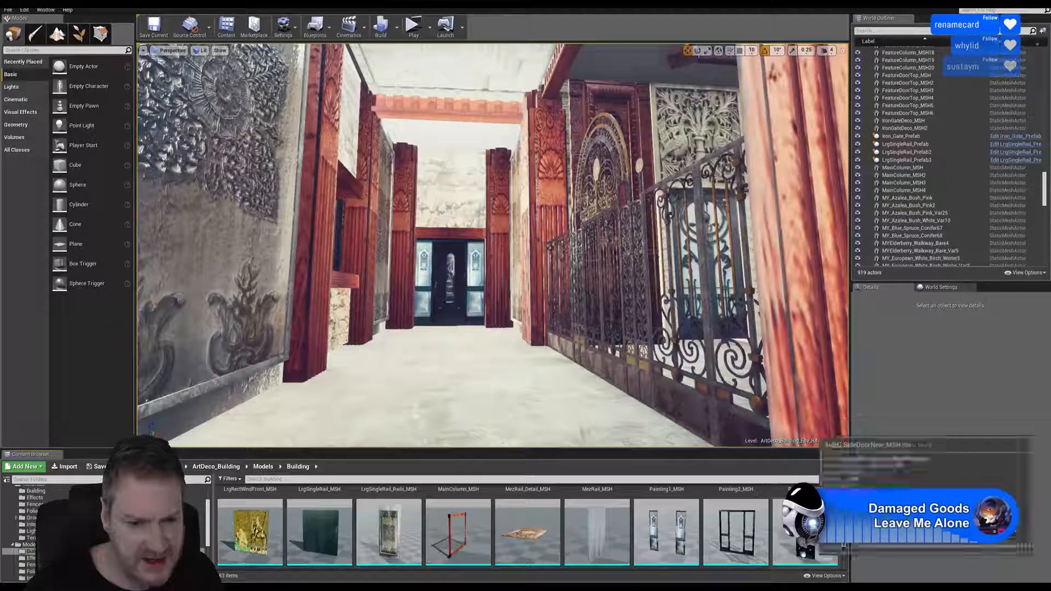
left_click(311, 532)
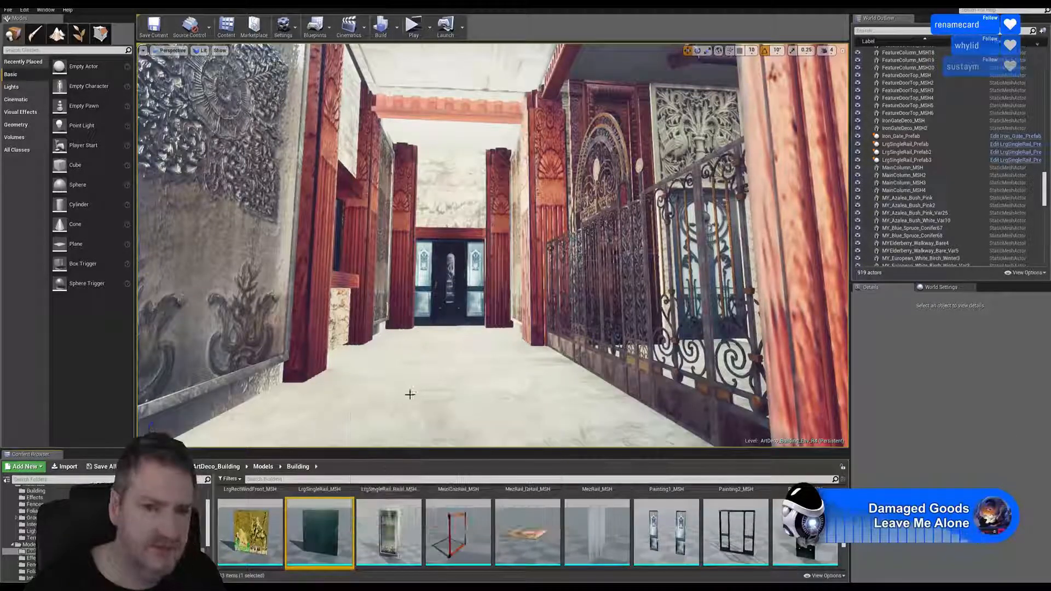
double_click(320, 543)
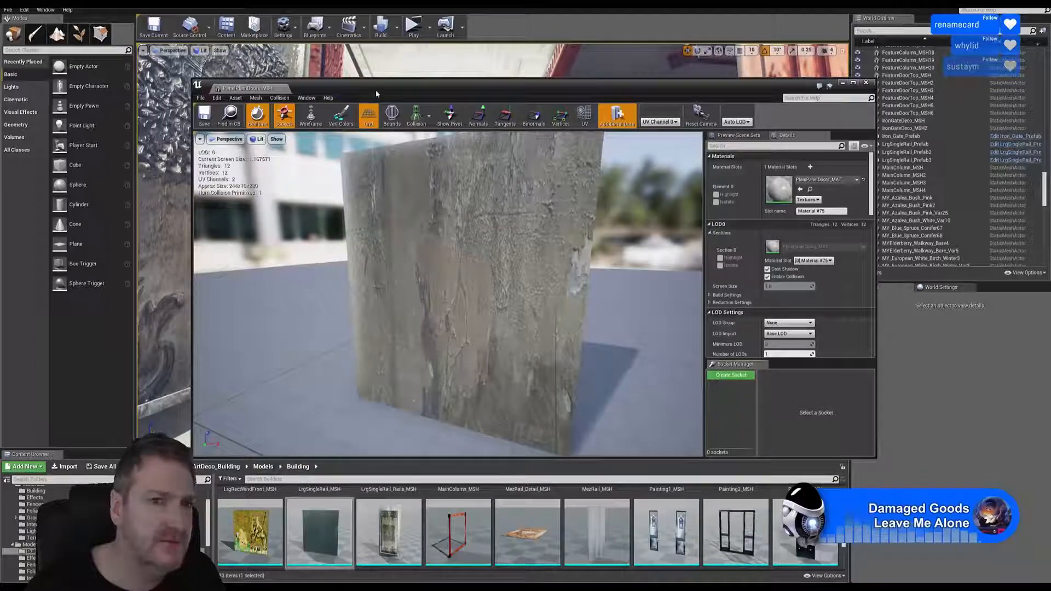
left_click_drag(376, 94, 515, 56)
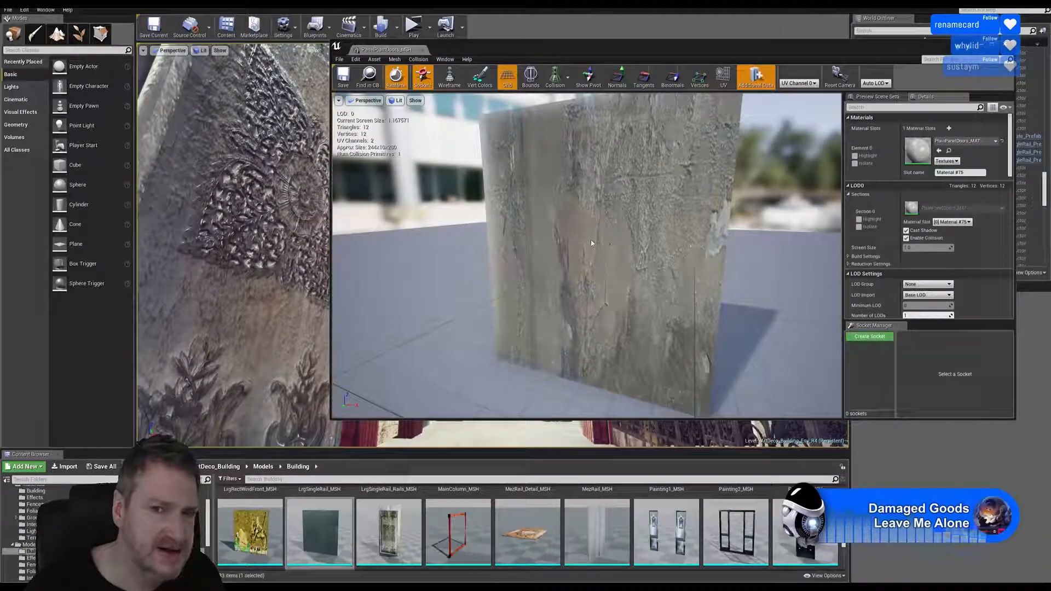
left_click_drag(582, 243, 597, 160)
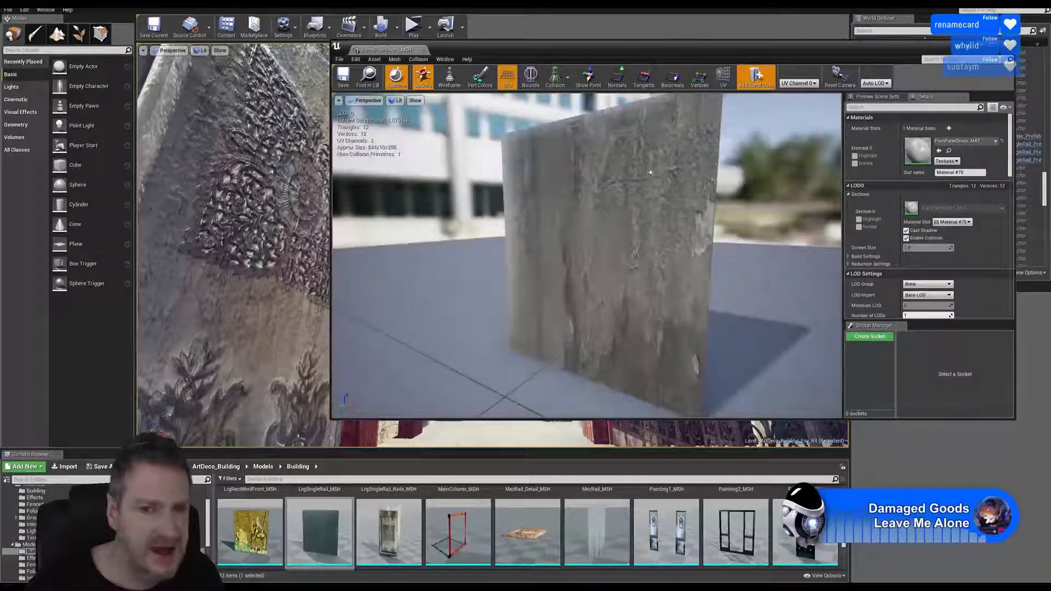
left_click(965, 97)
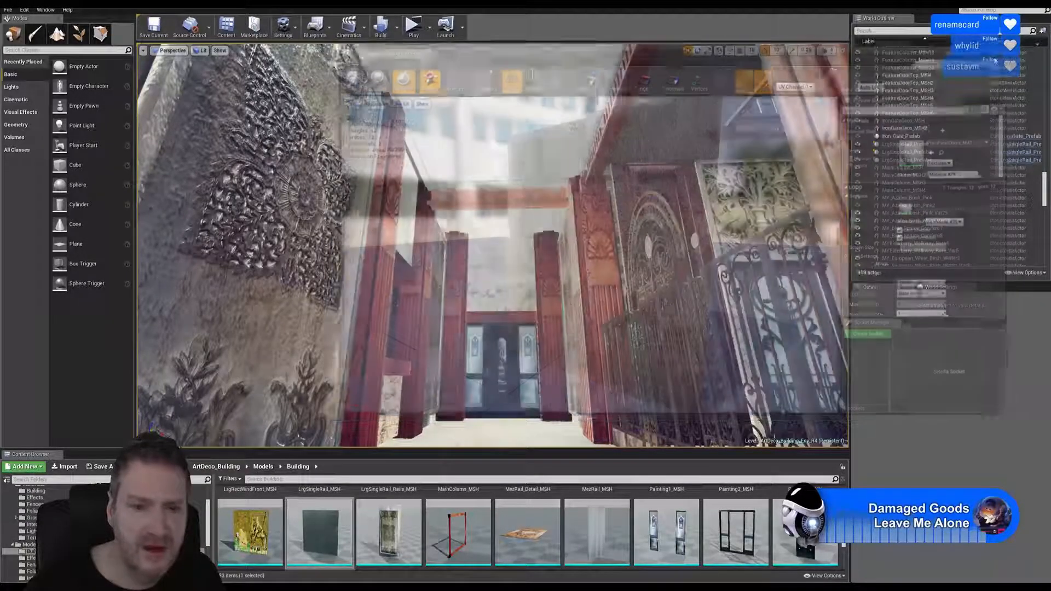
left_click(459, 519)
double_click(458, 517)
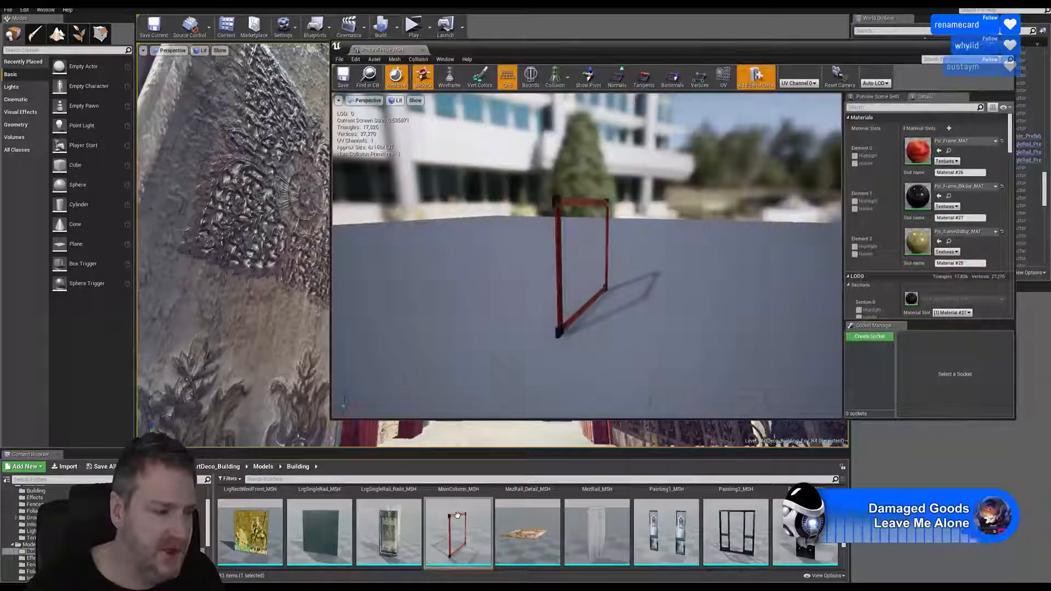
left_click_drag(668, 253, 530, 259)
right_click_drag(531, 259, 530, 288)
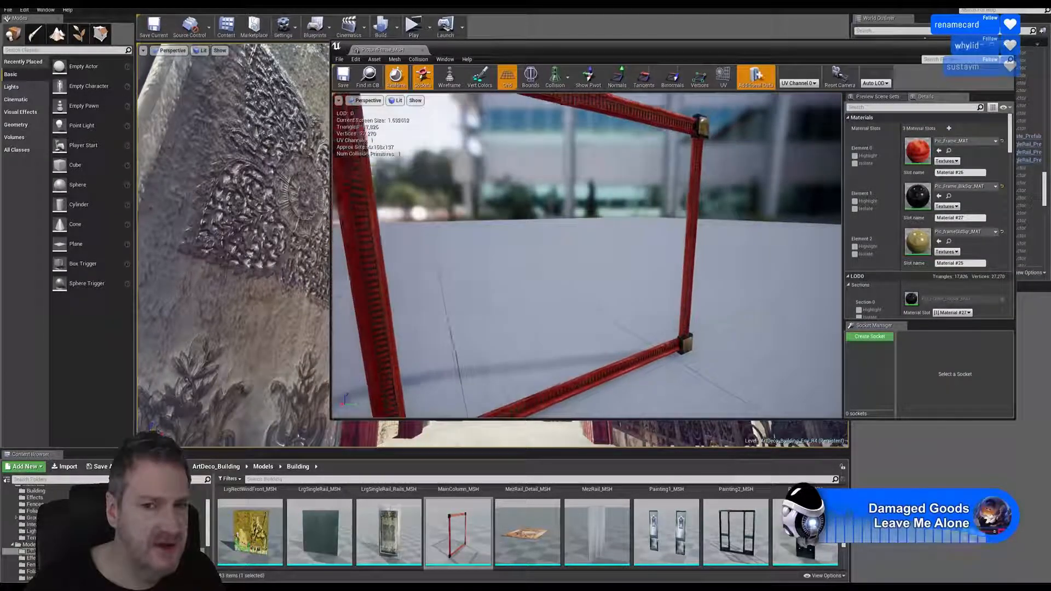
left_click_drag(531, 259, 570, 246)
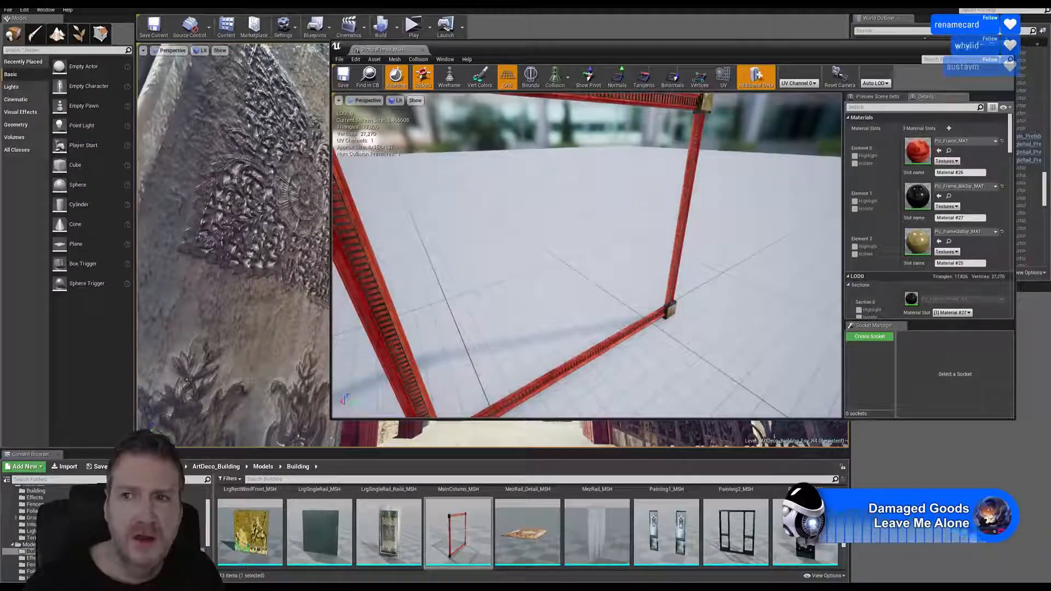
left_click(1005, 44)
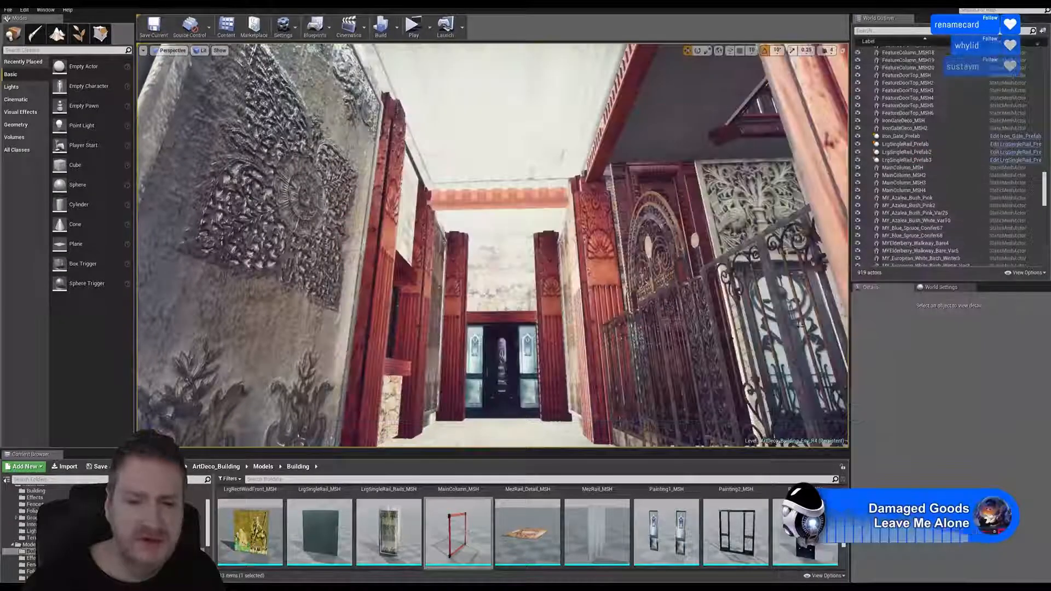
double_click(260, 532)
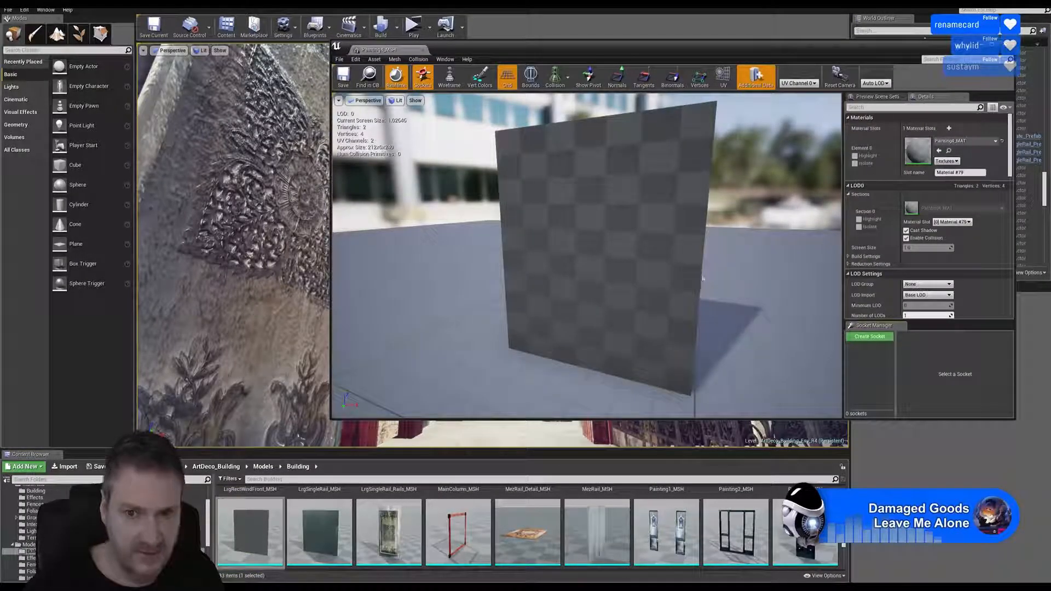
mouse_move(702, 279)
left_mouse_down()
mouse_move(676, 274)
mouse_move(723, 274)
mouse_move(673, 271)
mouse_move(717, 266)
left_mouse_up()
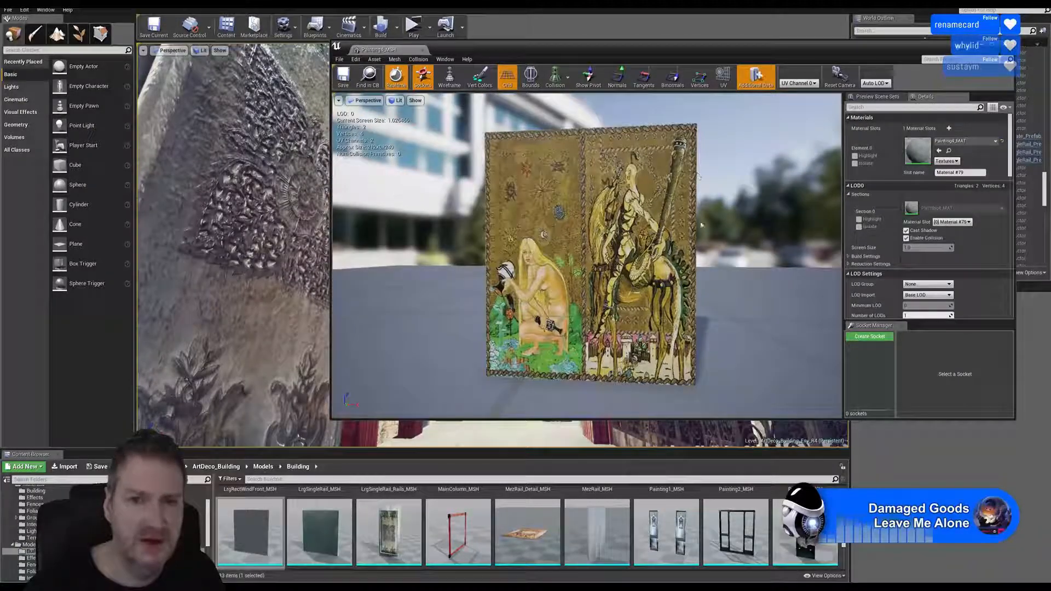
left_click(1005, 46)
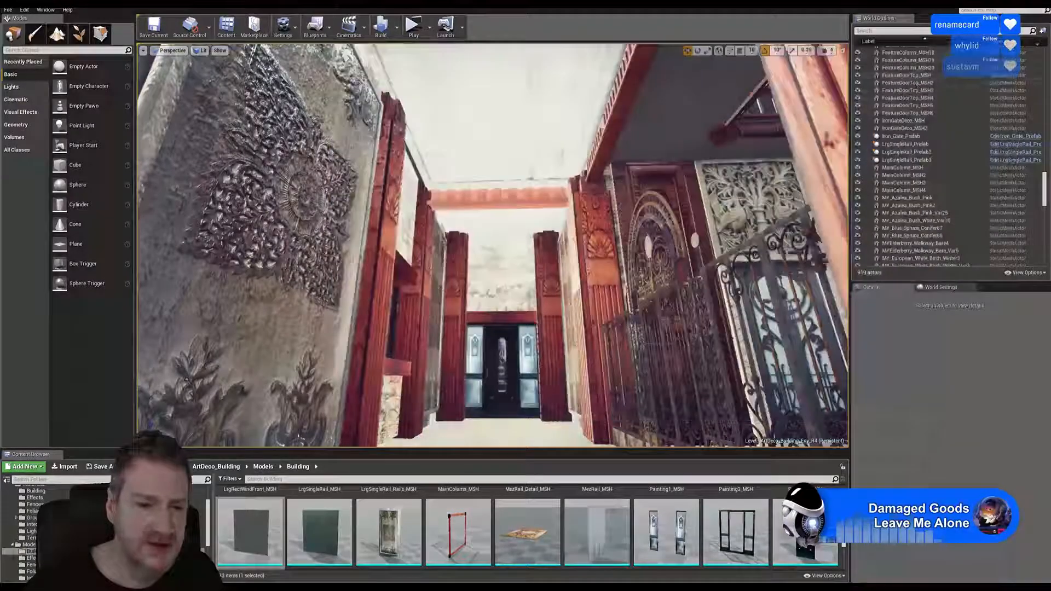
double_click(451, 517)
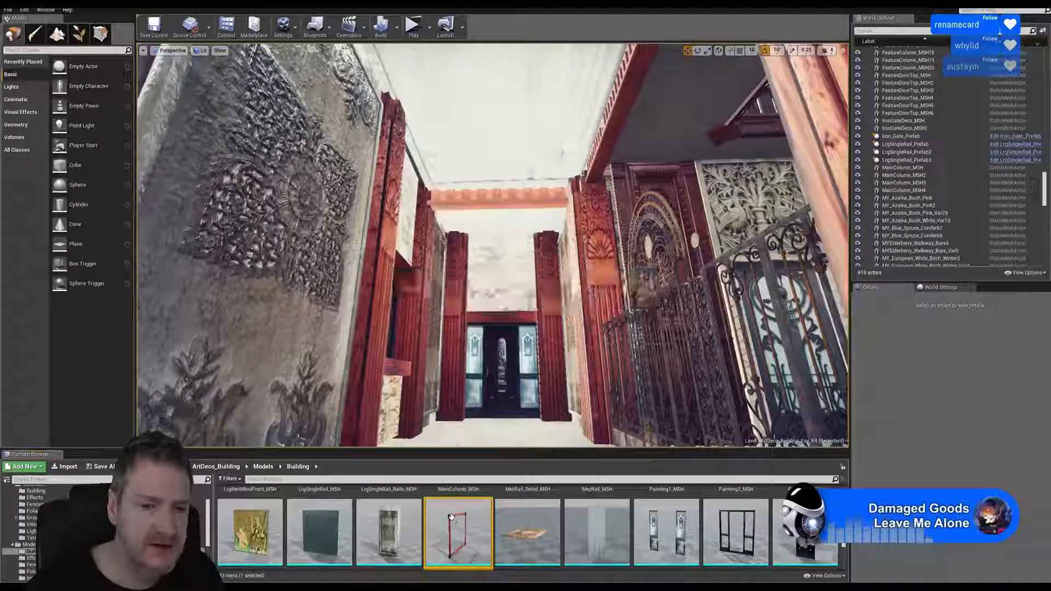
left_click_drag(504, 265, 542, 263)
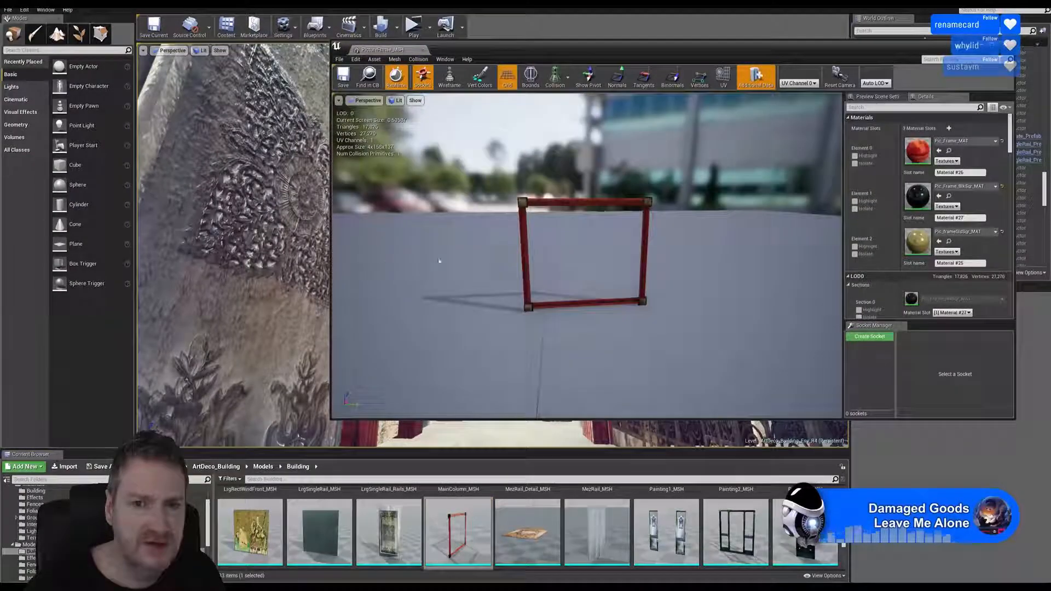
scroll(439, 263, "up", 5)
left_click_drag(630, 279, 613, 252)
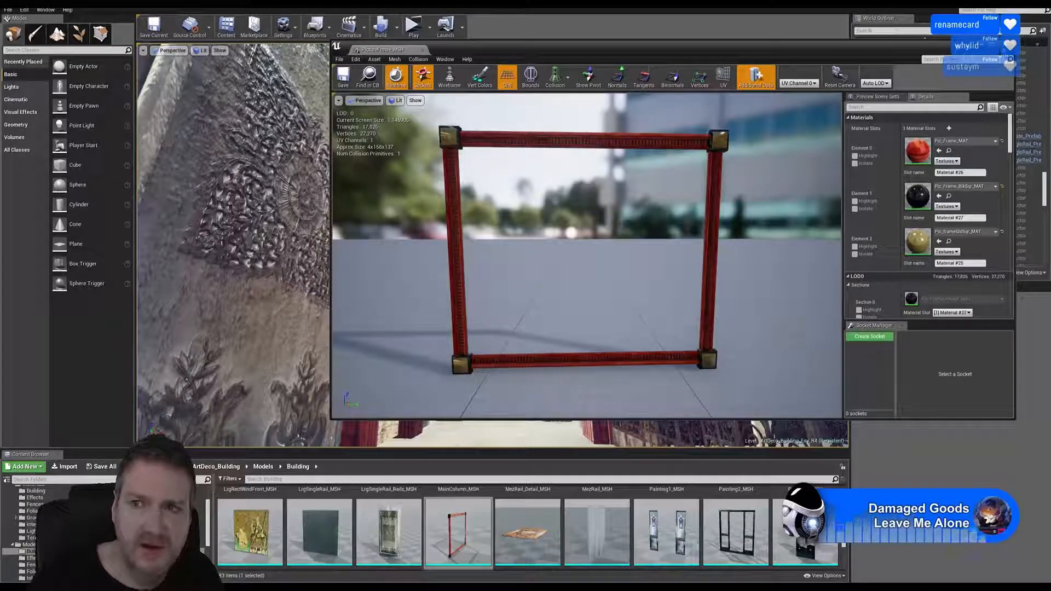
left_click(1006, 47)
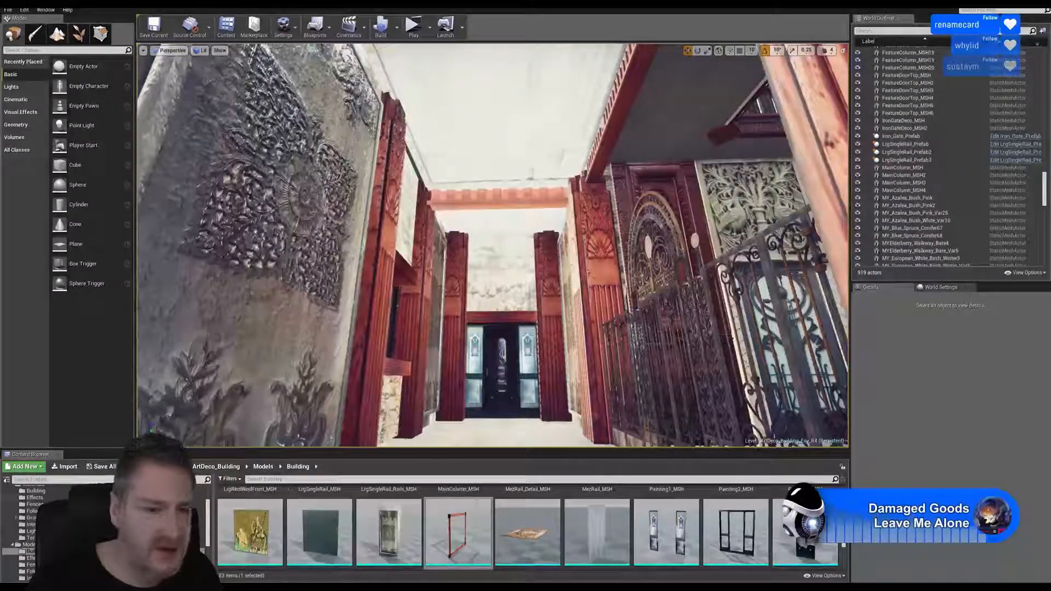
List the prefabs in the ArtDeco_Building Blueprints folder.
scroll(104, 530, "up", 3)
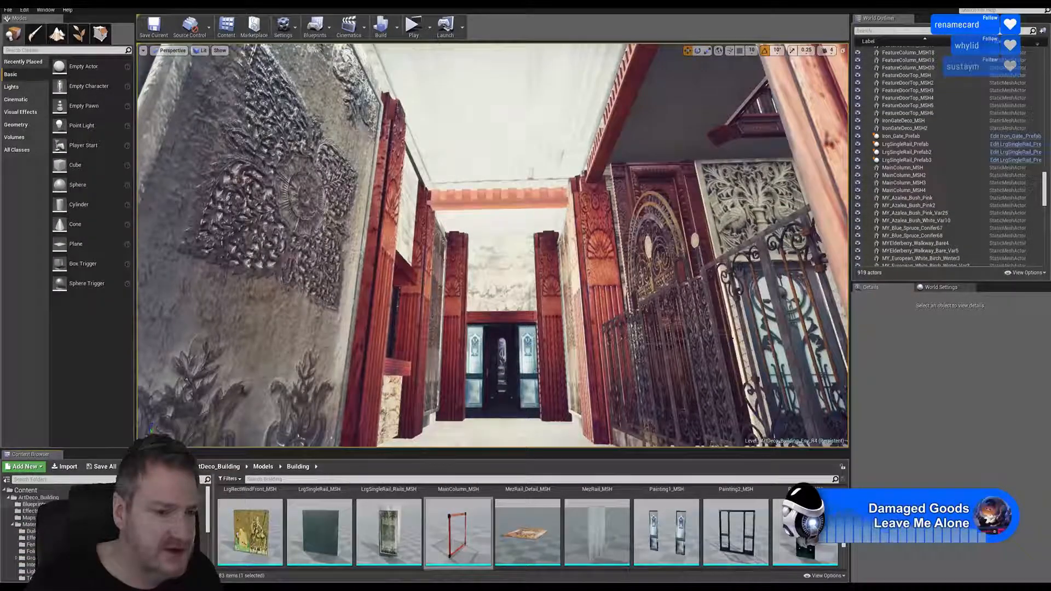
left_click(33, 504)
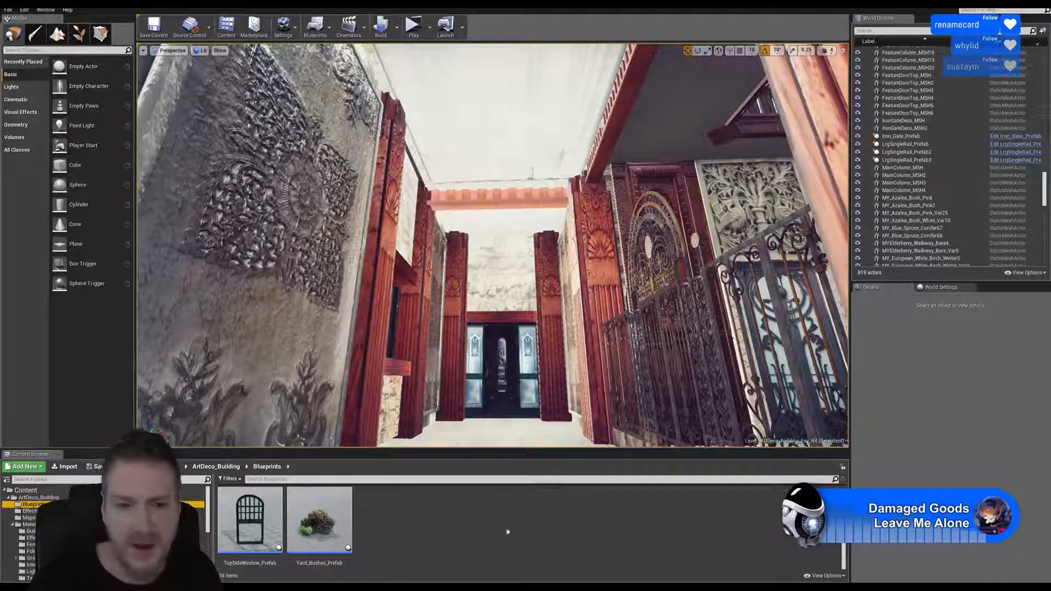
mouse_move(843, 562)
left_mouse_down()
mouse_move(843, 540)
mouse_move(843, 551)
left_mouse_up()
scroll(447, 532, "down", 1)
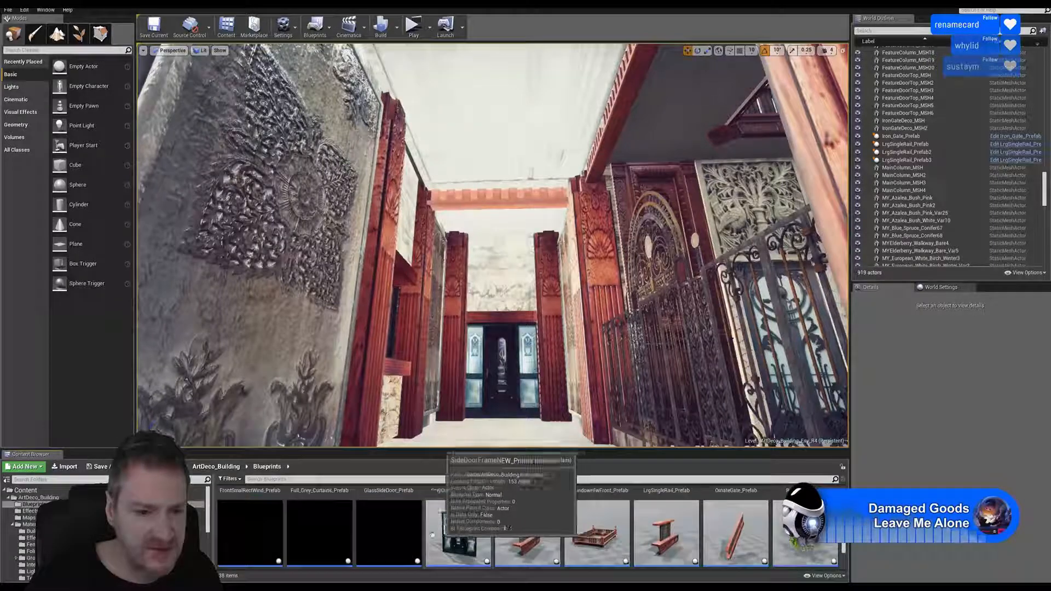
Select Painting3_Prefab and Painting4_Prefab and view their context menus.
right_click(257, 533)
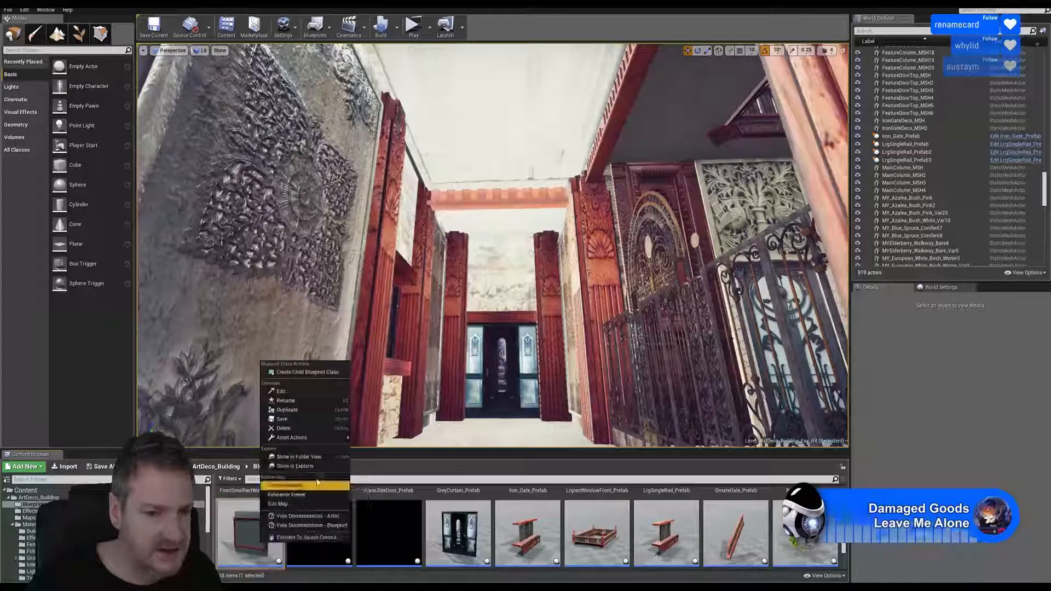
left_click(330, 549)
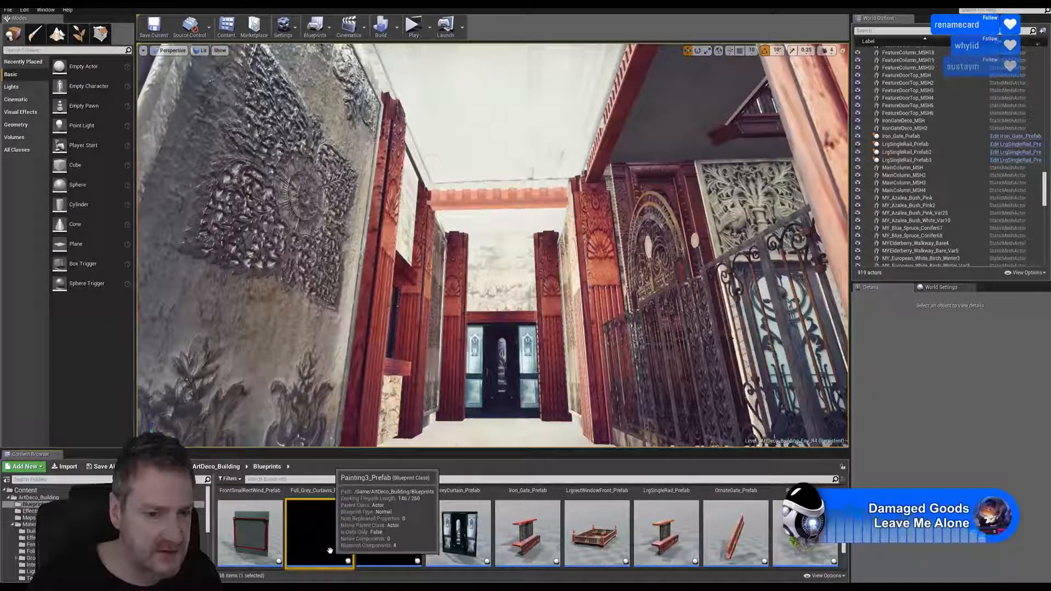
right_click(330, 552)
left_click(377, 556)
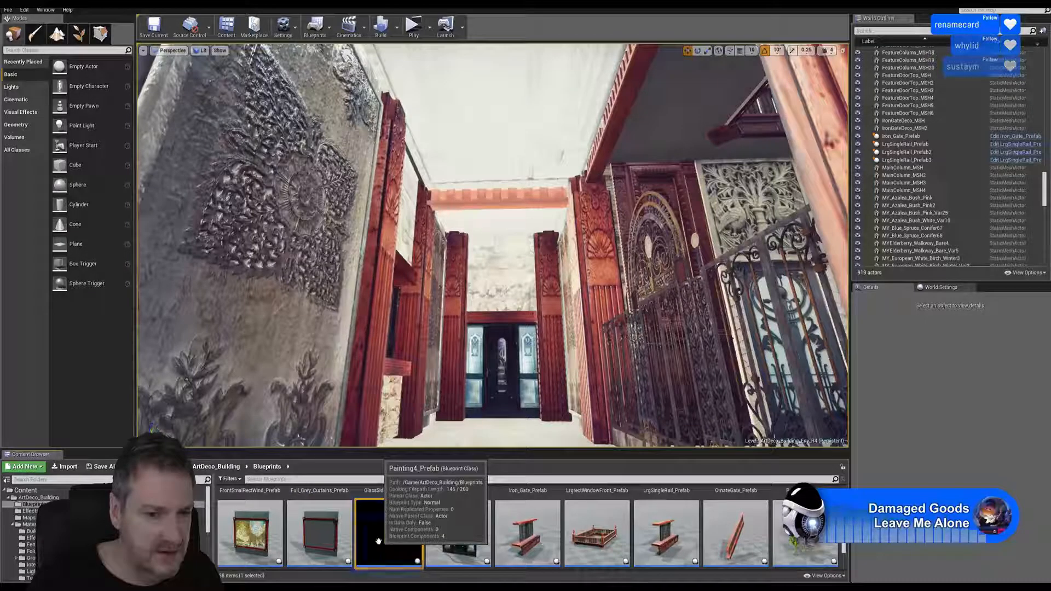
right_click(378, 541)
scroll(844, 547, "up", 2)
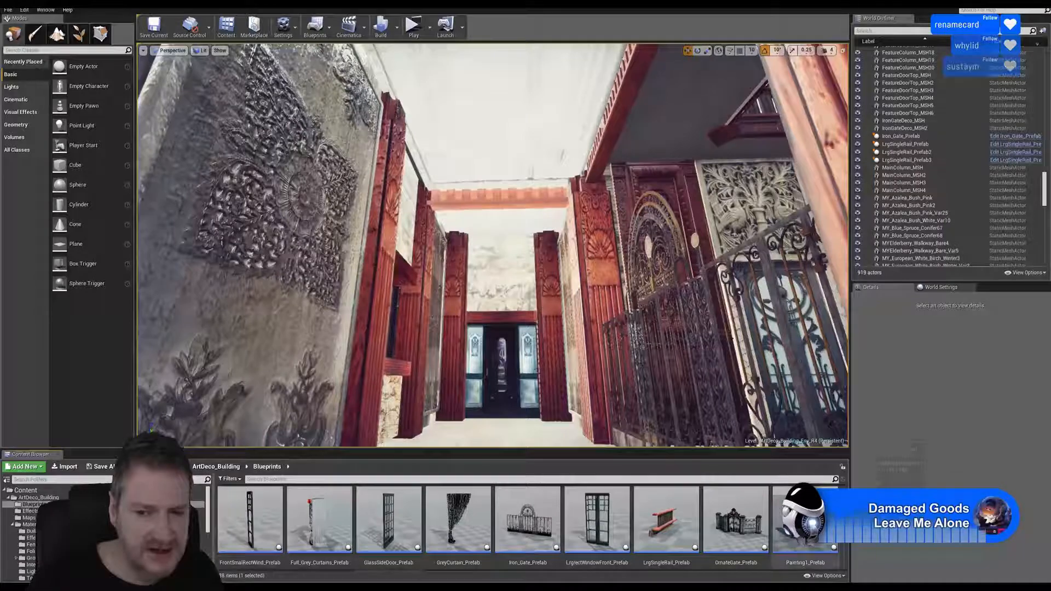
Open Painting1_Prefab's Blueprint and frame the whole red-framed painting in its 3D preview.
double_click(798, 520)
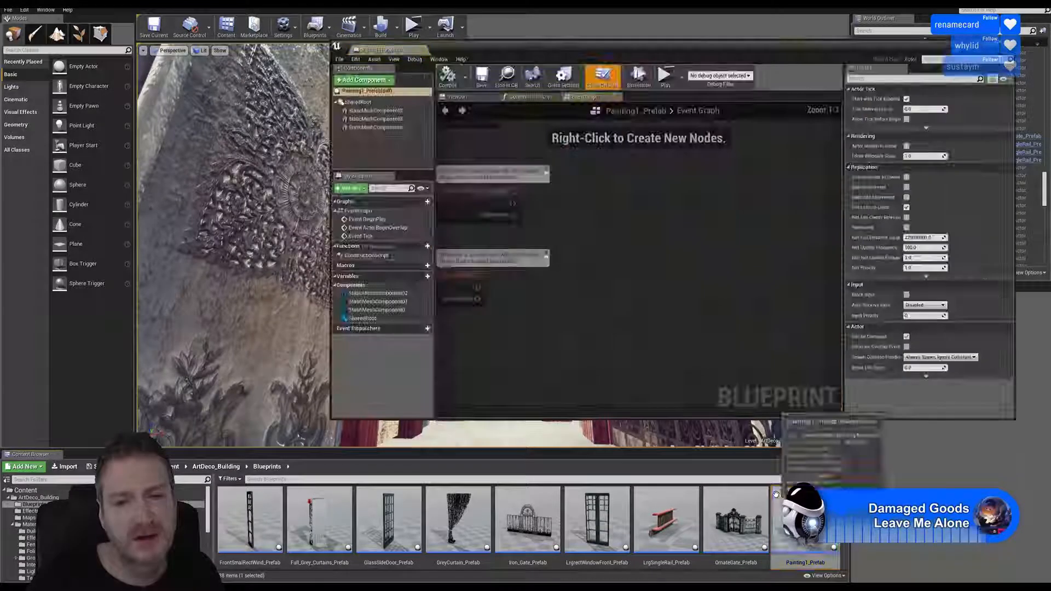
left_click(459, 97)
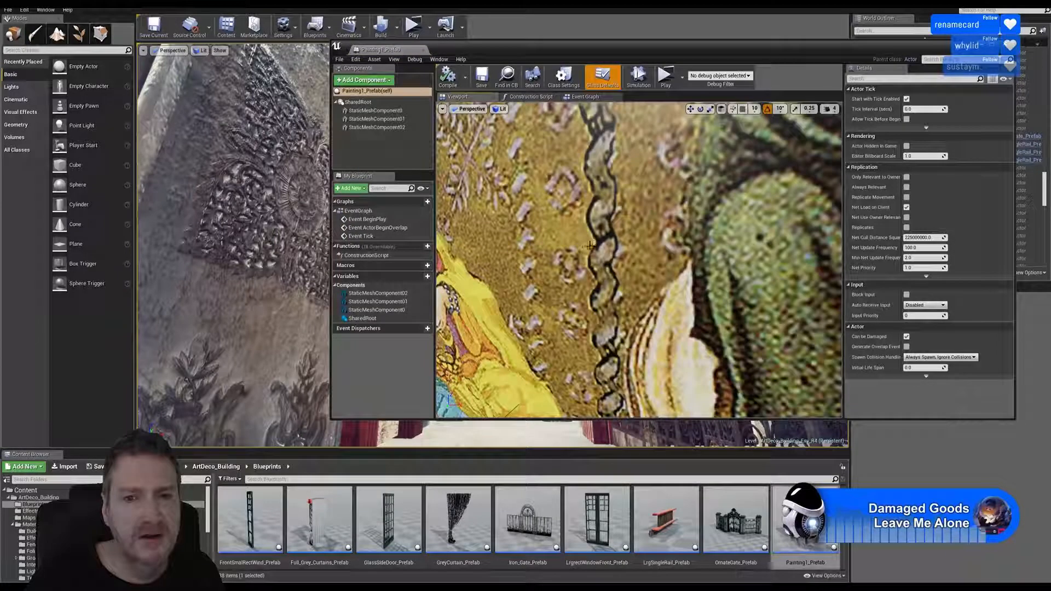
mouse_move(593, 240)
right_mouse_down()
mouse_move(723, 240)
mouse_move(629, 240)
right_mouse_up()
key("s")
key("a")
key("d")
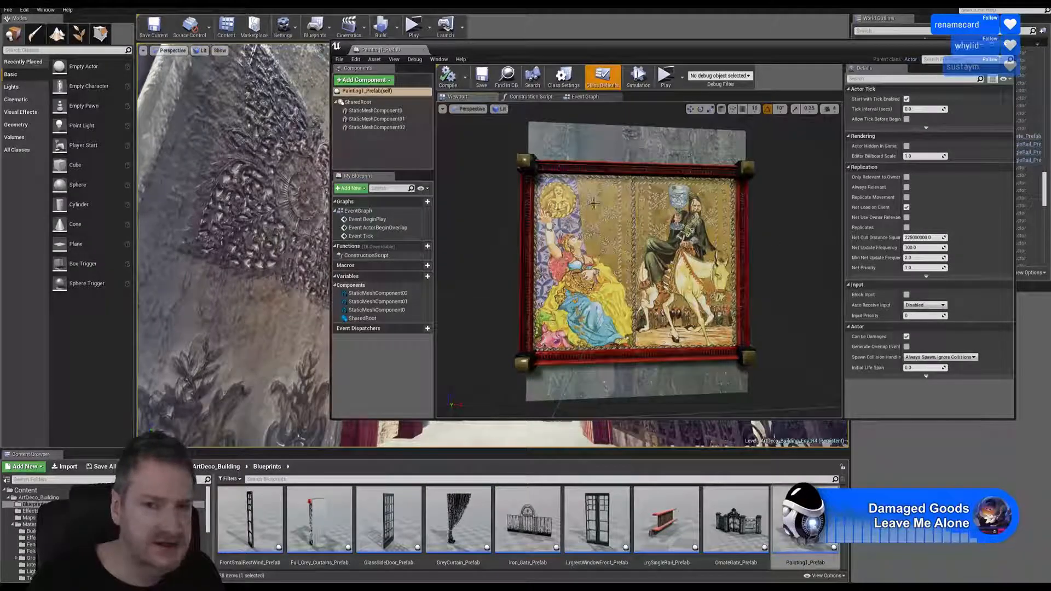
scroll(613, 242, "down", 3)
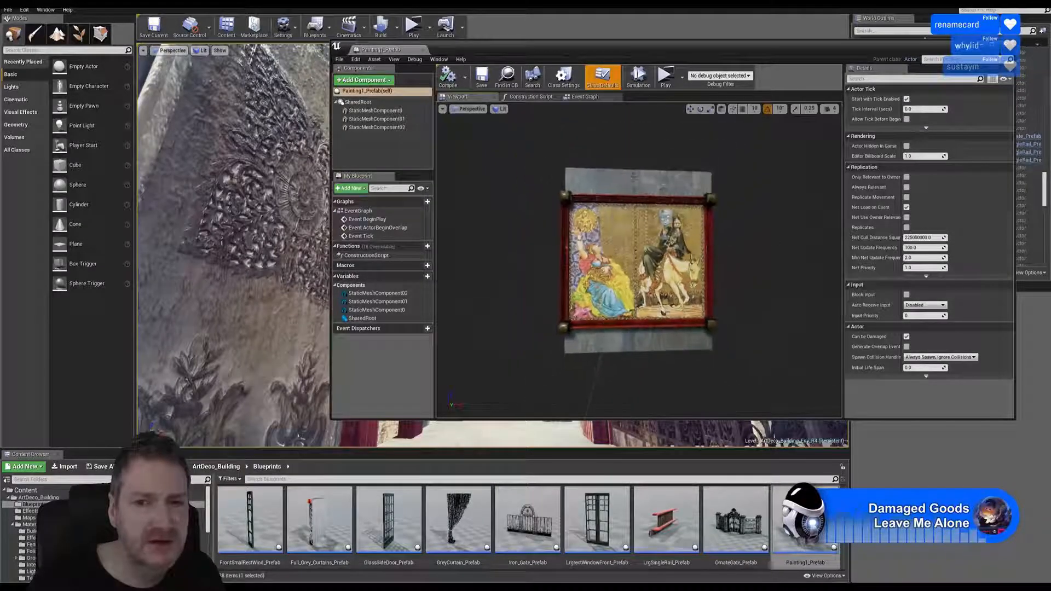
scroll(613, 242, "up", 5)
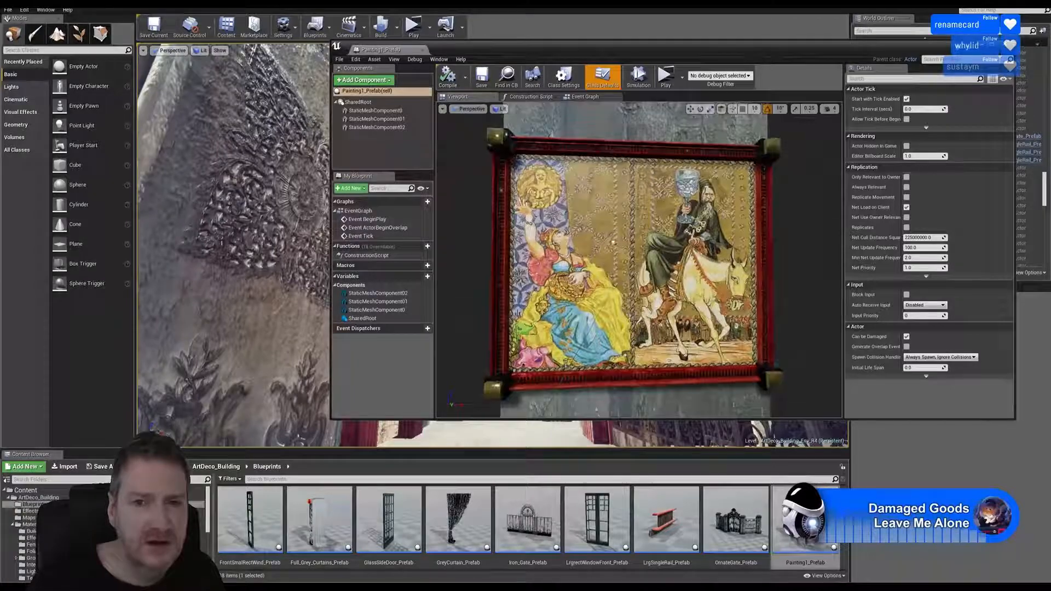
Orbit around the framed painting to check it from several angles, then close the Blueprint editor.
mouse_move(613, 241)
left_mouse_down("alt")
mouse_move(717, 247)
mouse_move(747, 296)
mouse_move(679, 257)
mouse_move(618, 243)
left_mouse_up("alt")
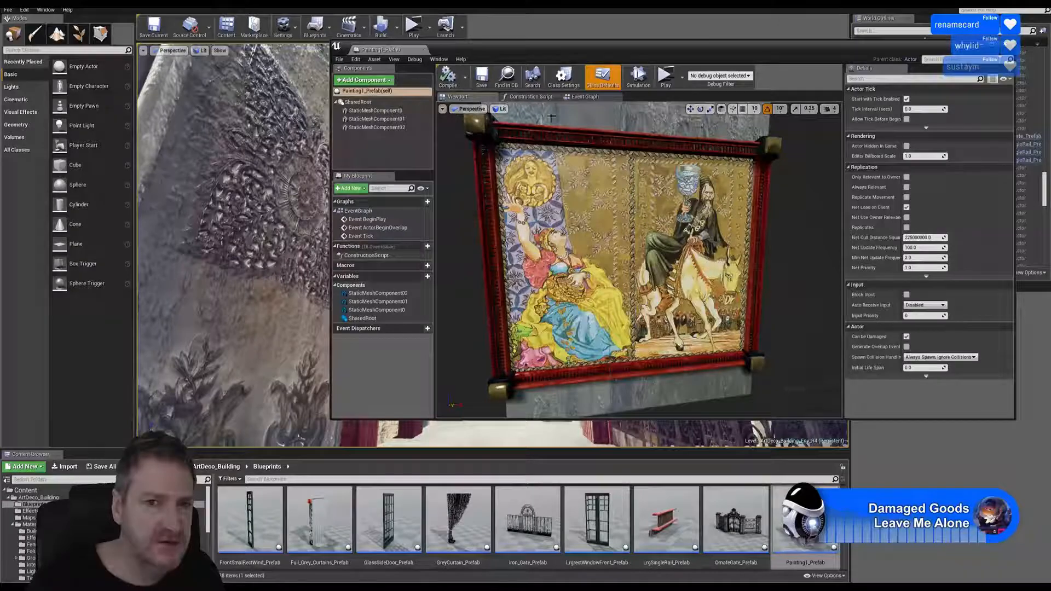
left_click_drag(669, 193, 635, 195, "alt")
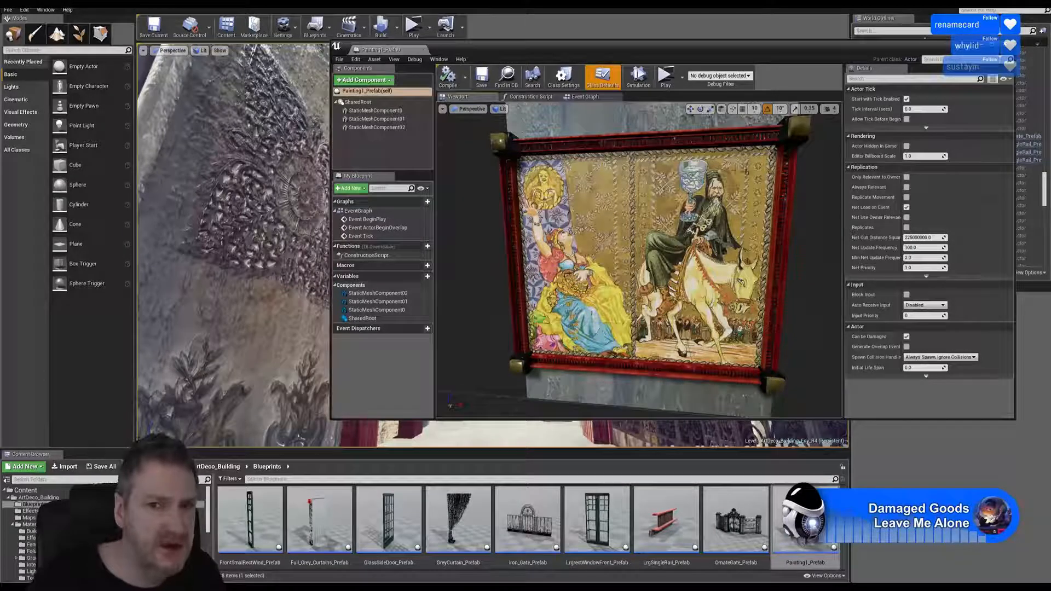
scroll(600, 178, "down", 3)
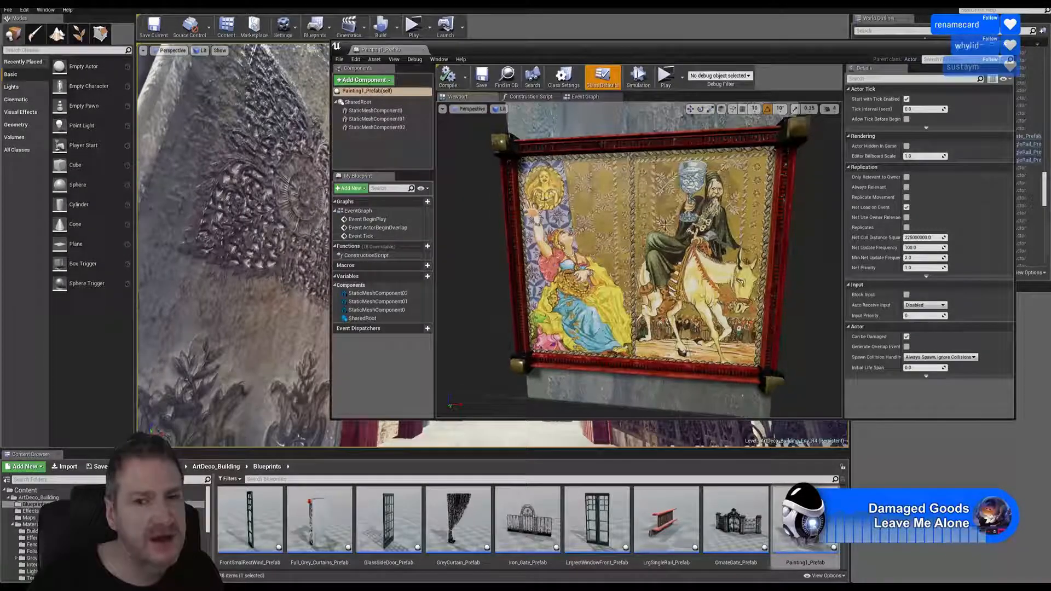
mouse_move(673, 338)
left_mouse_down("alt")
mouse_move(718, 297)
mouse_move(772, 307)
mouse_move(662, 341)
left_mouse_up("alt")
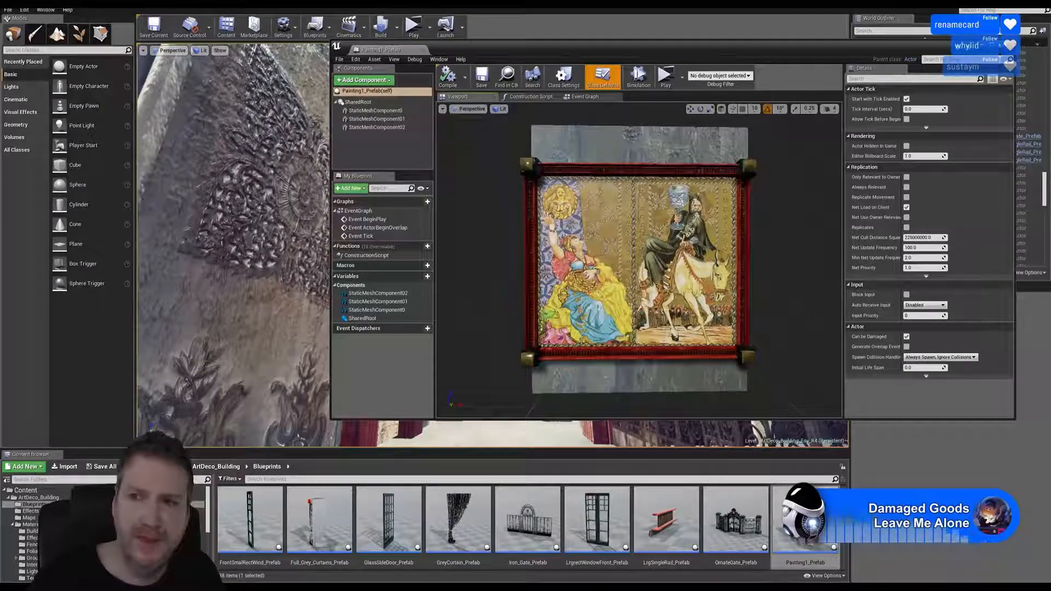
key("alt+F4")
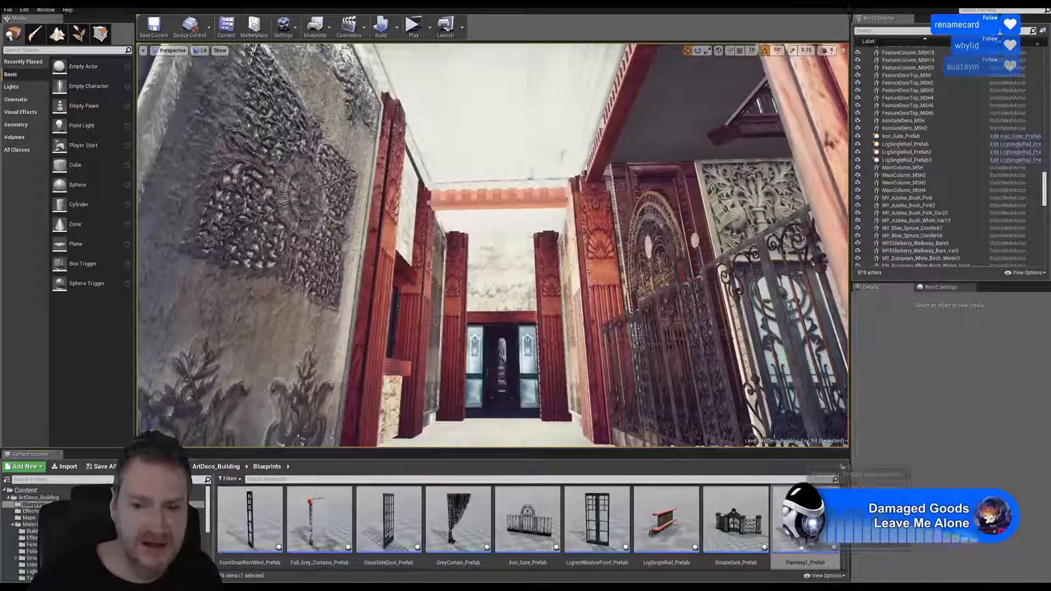
Place a Painting3_Prefab in the interior corridor near the far door.
right_click_drag(493, 245, 533, 243)
key("w")
right_click_drag(583, 378, 551, 380)
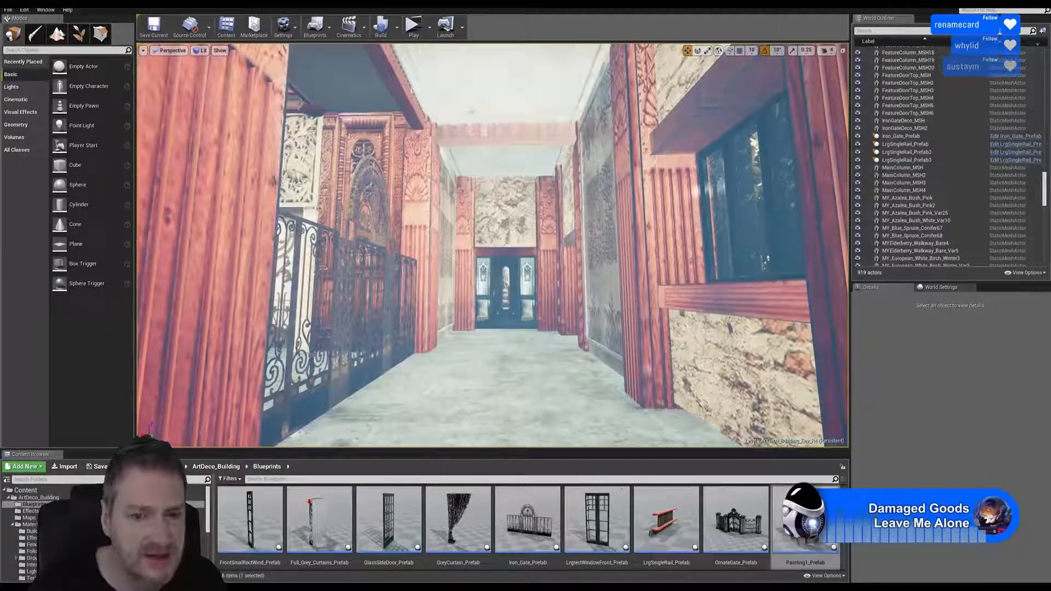
scroll(528, 529, "down", 2)
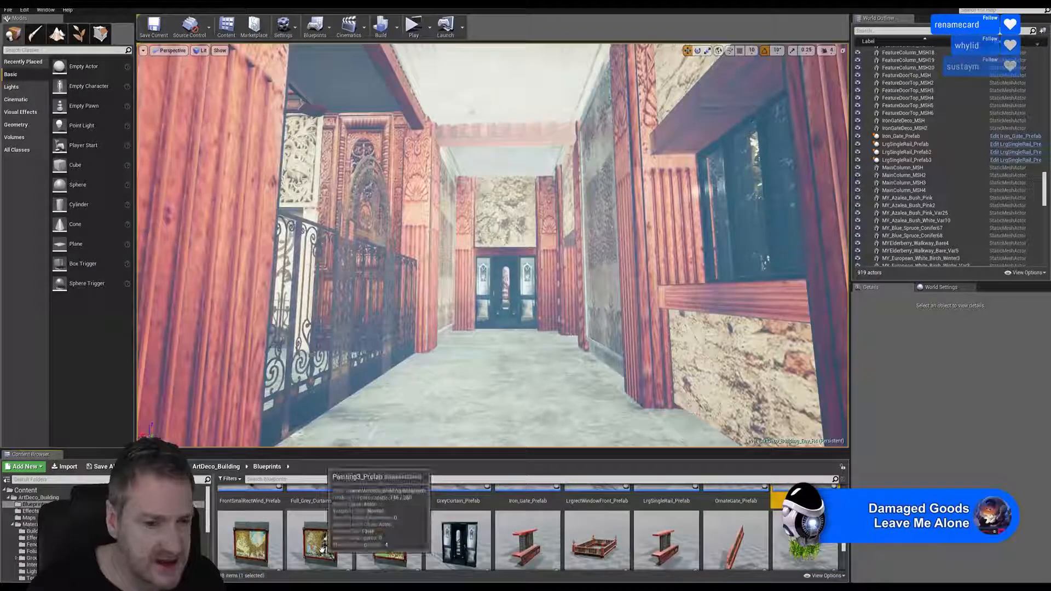
mouse_move(323, 547)
left_mouse_down()
mouse_move(422, 469)
mouse_move(487, 355)
mouse_move(517, 360)
left_mouse_up()
Turn the placed painting about 180° around Z and open its Blueprint.
left_click(697, 51)
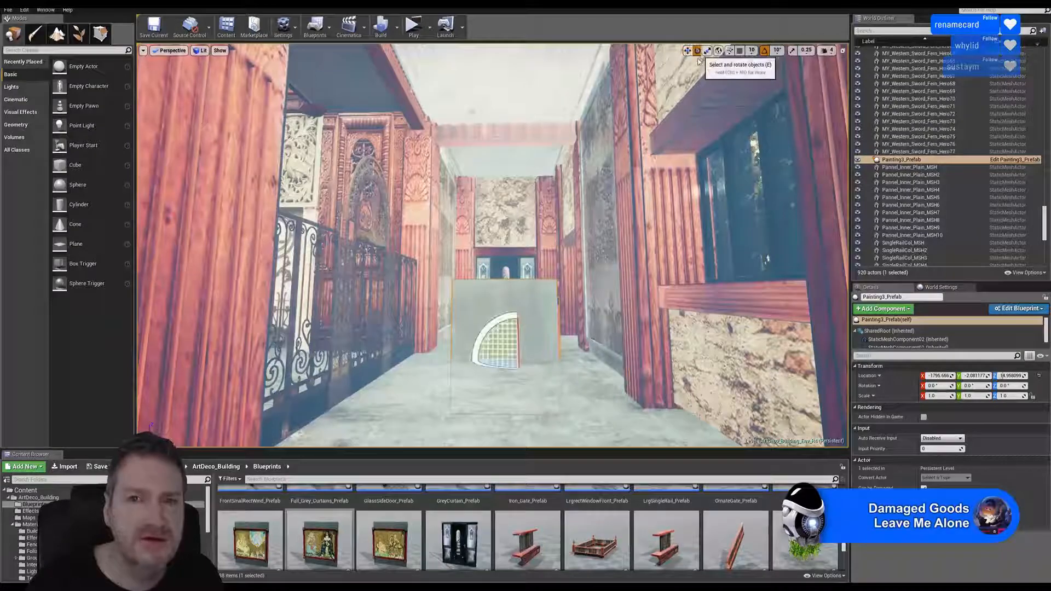
mouse_move(497, 366)
left_mouse_down()
mouse_move(481, 366)
mouse_move(581, 361)
left_mouse_up()
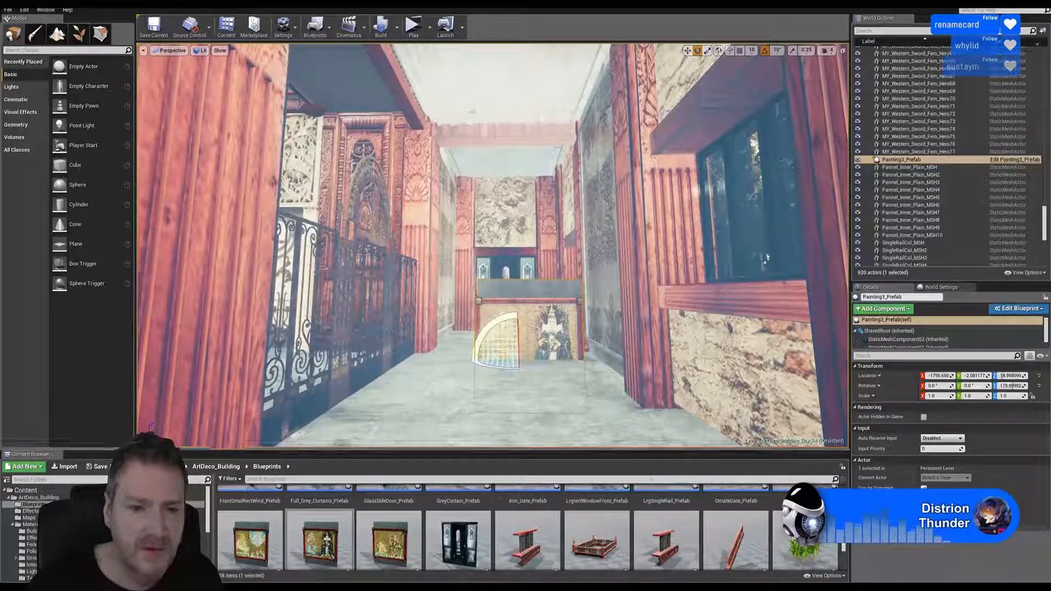
double_click(325, 556)
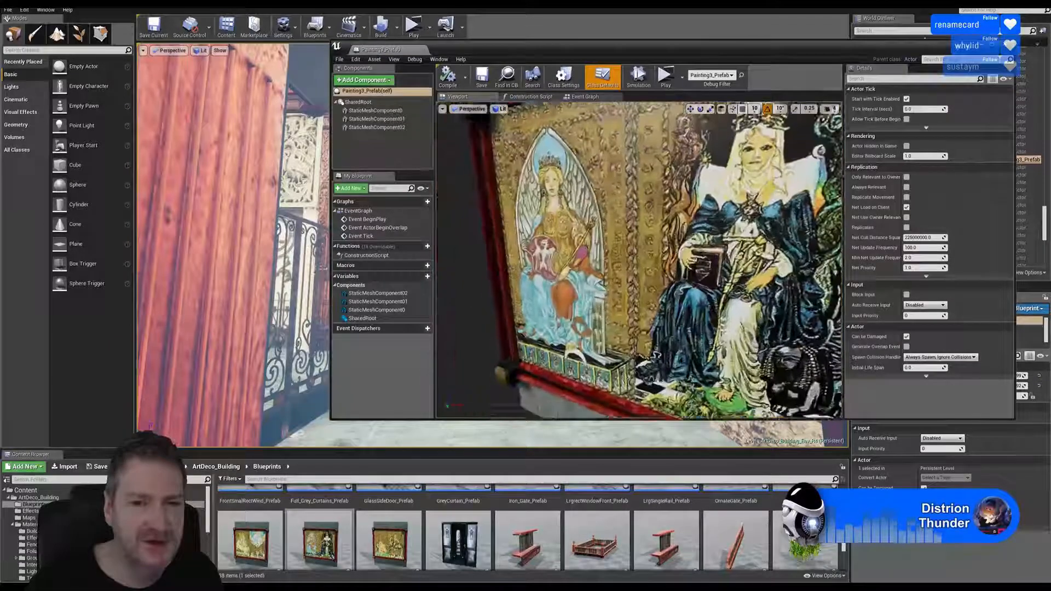
left_click_drag(775, 266, 627, 229, "alt")
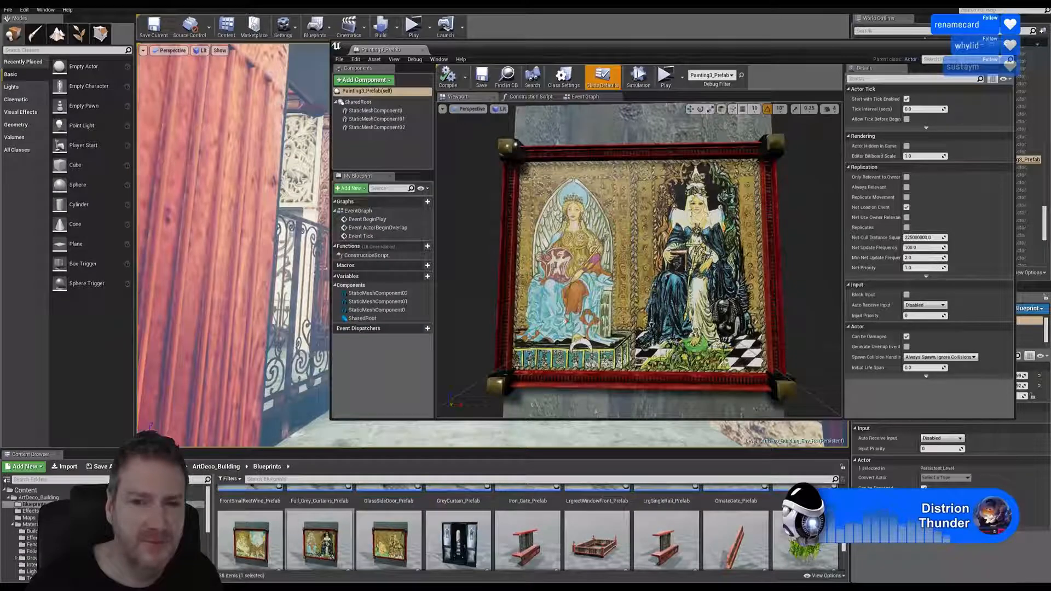
mouse_move(634, 172)
left_mouse_down("alt")
mouse_move(673, 173)
mouse_move(636, 174)
left_mouse_up("alt")
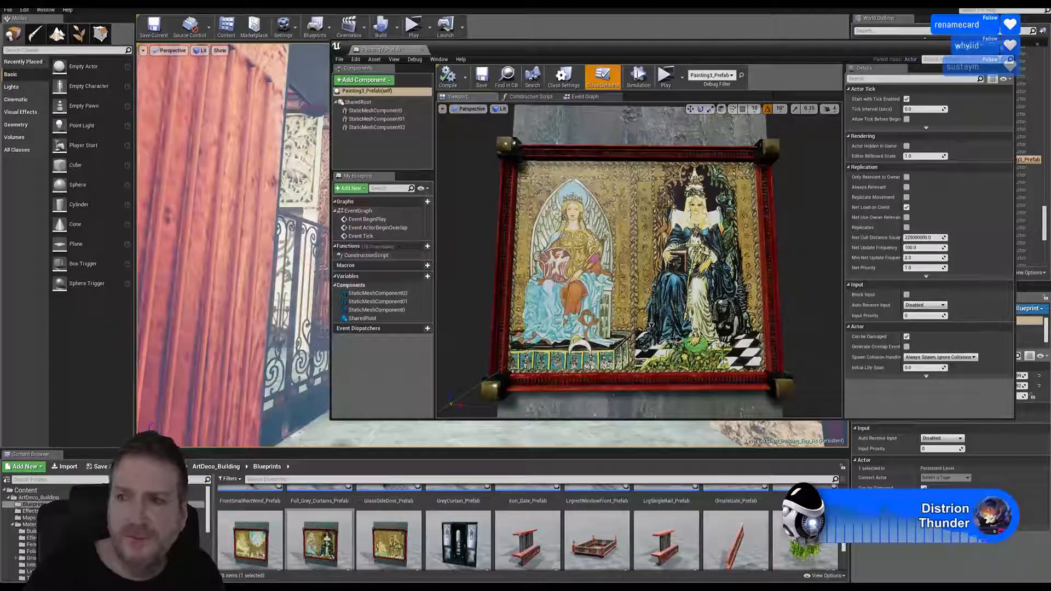
left_click(1005, 47)
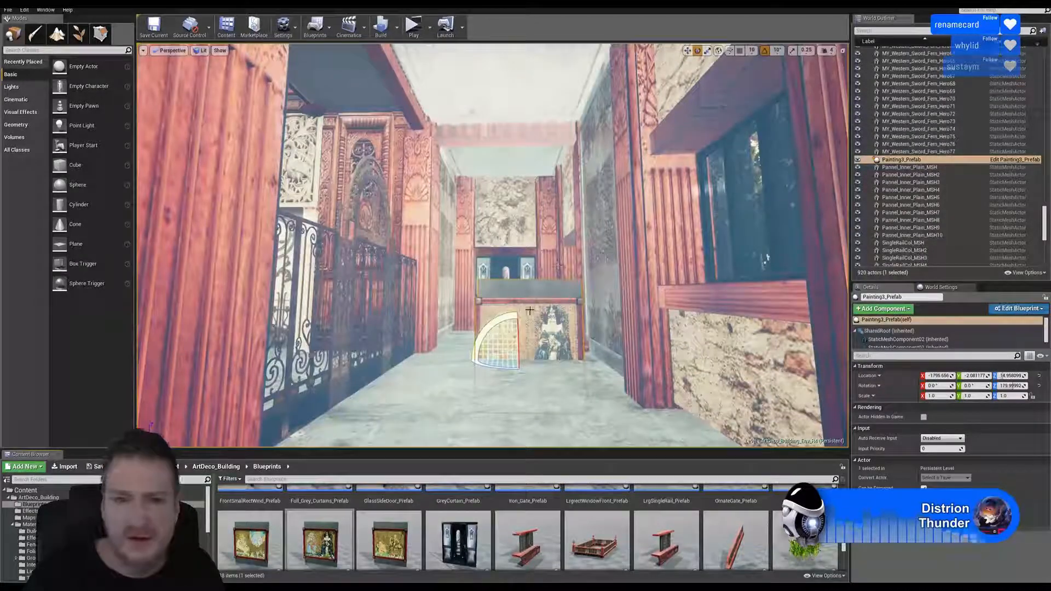
Raise Painting3_Prefab off the floor and slide it toward the doorway wall.
left_click(687, 50)
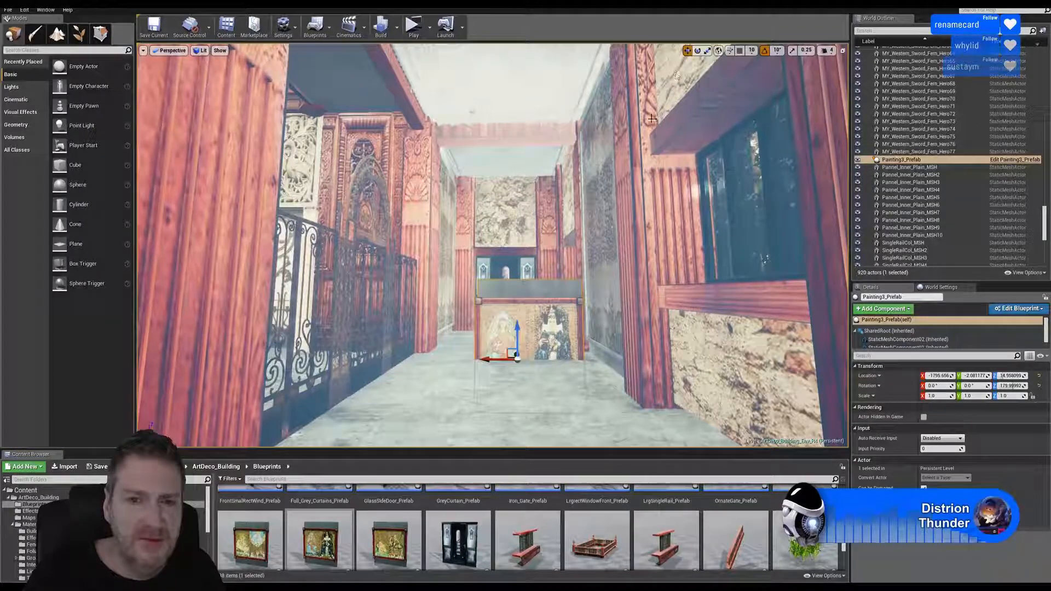
left_click_drag(516, 329, 518, 218)
scroll(519, 218, "up", 3)
mouse_move(571, 301)
right_mouse_down()
mouse_move(493, 301)
mouse_move(570, 302)
mouse_move(657, 378)
mouse_move(602, 309)
mouse_move(571, 301)
right_mouse_up()
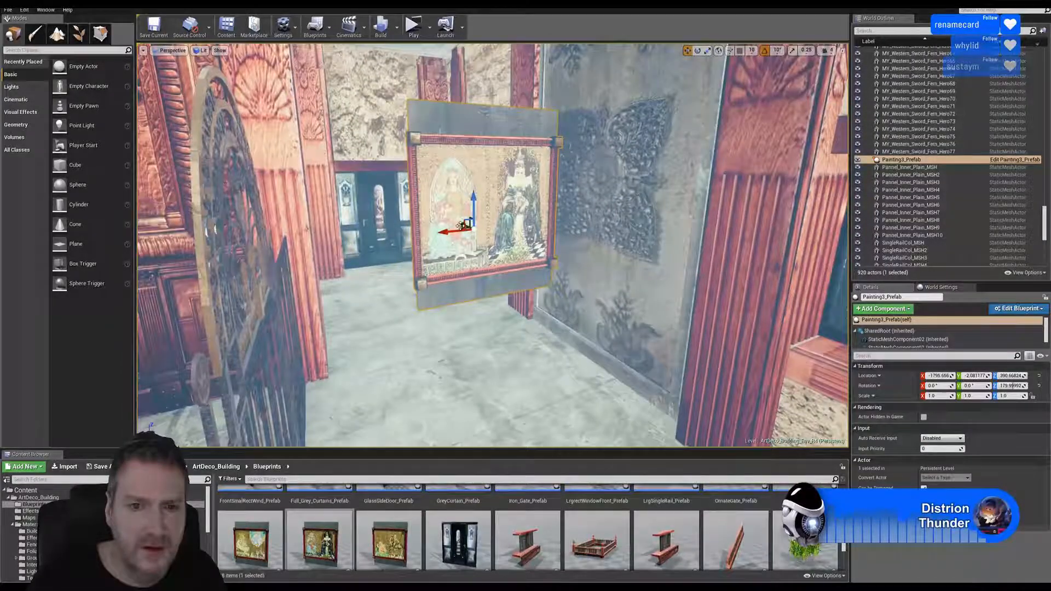
mouse_move(491, 258)
right_mouse_down()
mouse_move(575, 263)
mouse_move(509, 260)
right_mouse_up()
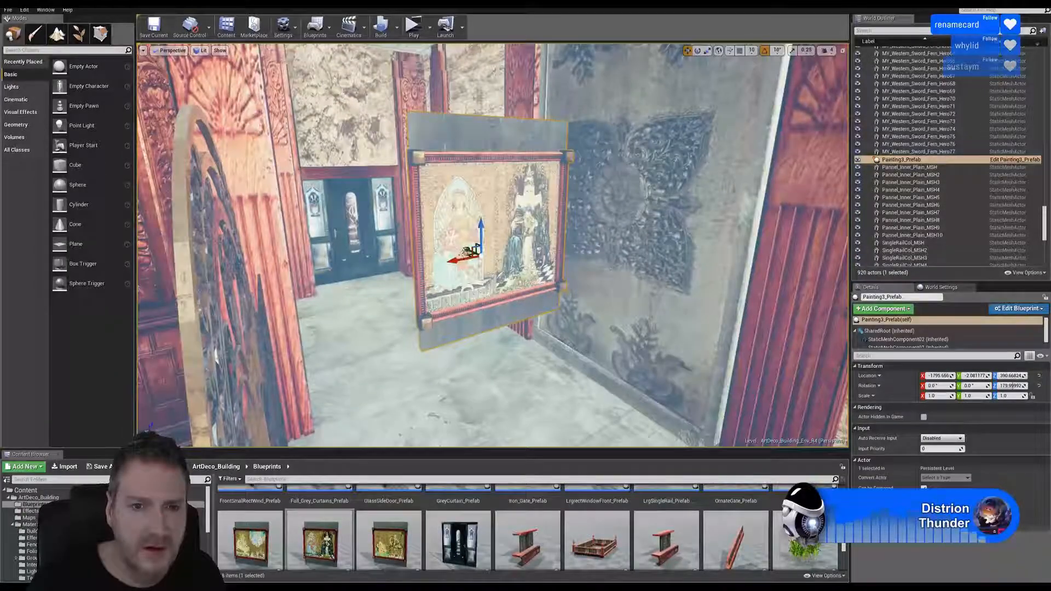
mouse_move(471, 253)
left_mouse_down()
mouse_move(469, 242)
mouse_move(356, 200)
left_mouse_up()
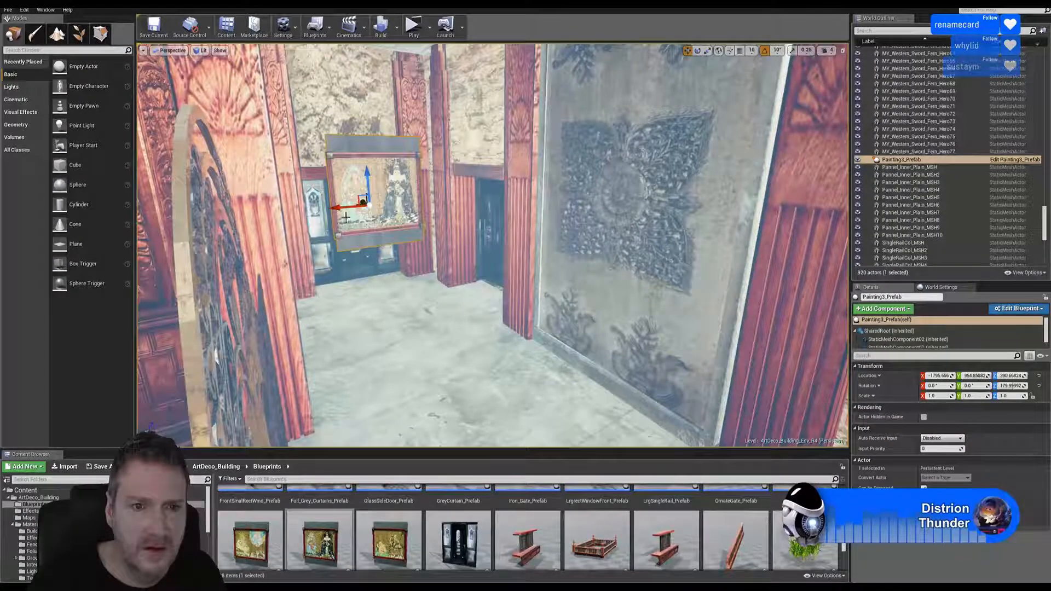
left_click_drag(328, 215, 346, 202)
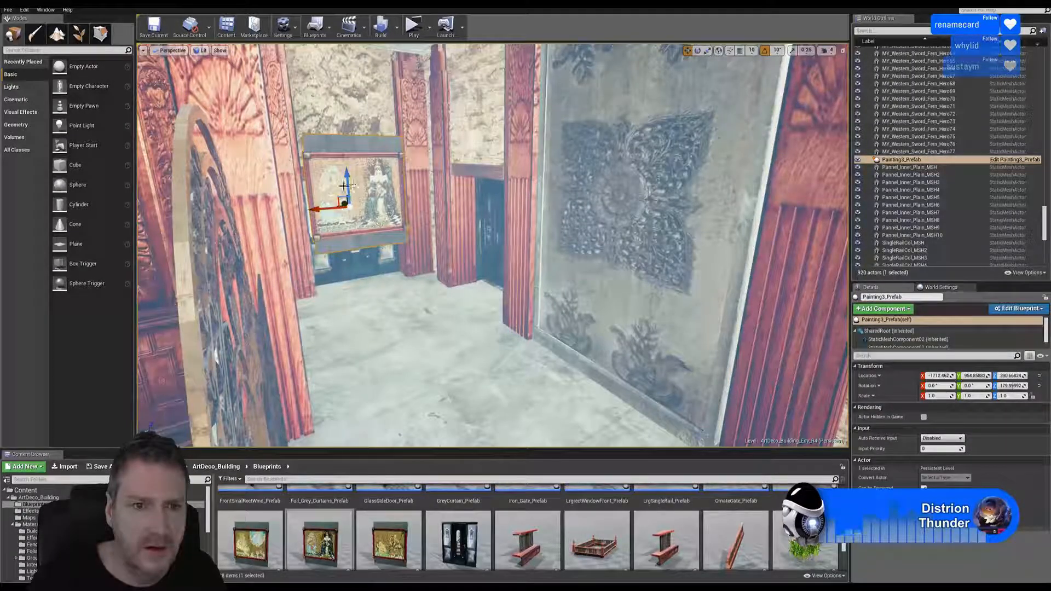
Lift the painting higher, above the far glass double door.
left_click_drag(343, 143, 343, 97)
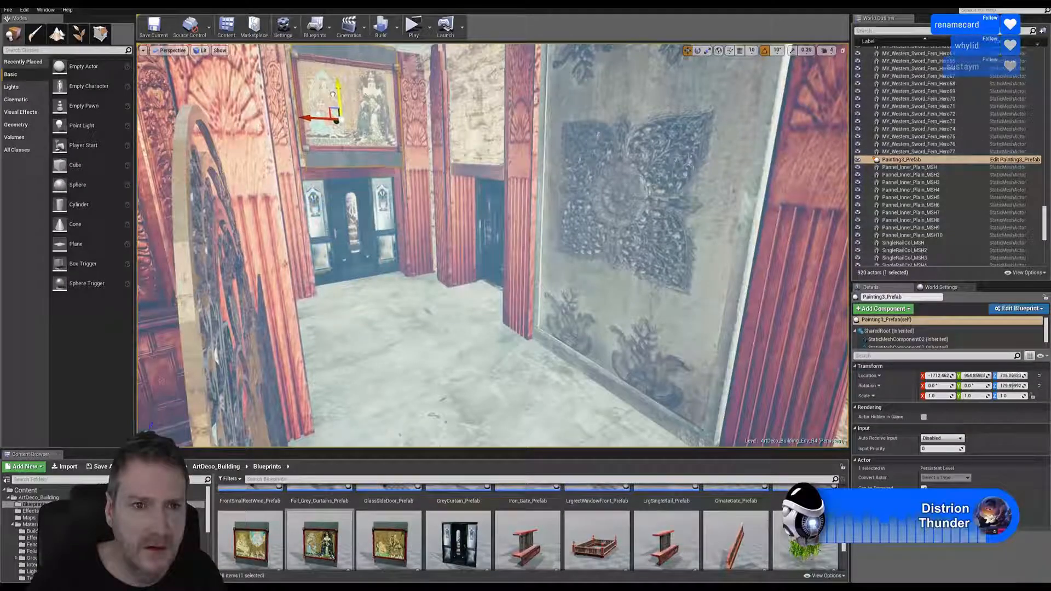
mouse_move(345, 247)
right_mouse_down()
mouse_move(307, 246)
mouse_move(328, 235)
mouse_move(303, 233)
right_mouse_up()
key("w")
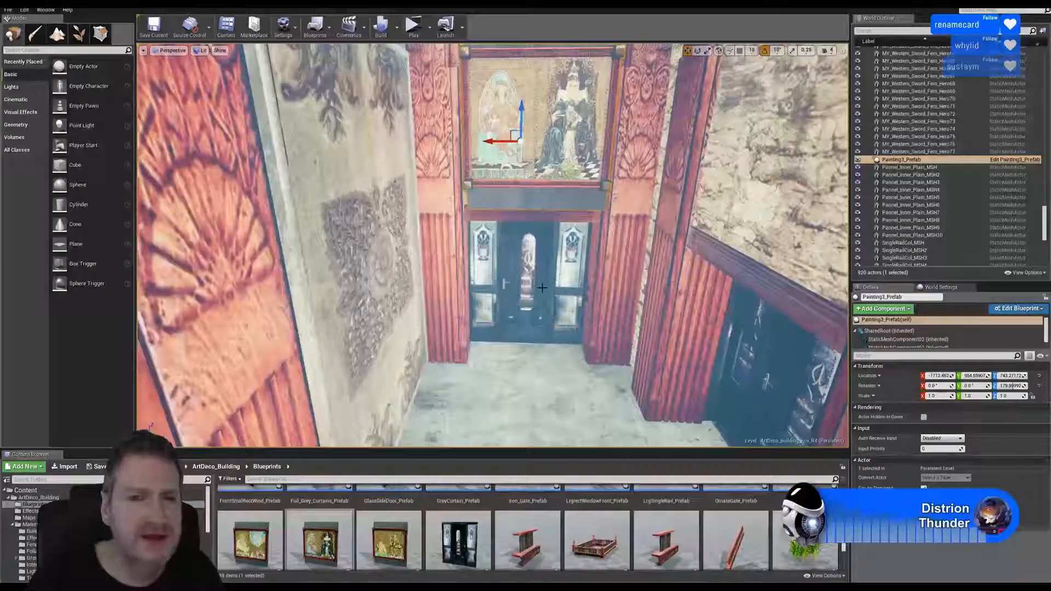
right_click_drag(542, 286, 576, 238)
mouse_move(543, 110)
right_mouse_down()
mouse_move(572, 131)
mouse_move(543, 110)
right_mouse_up()
key("w")
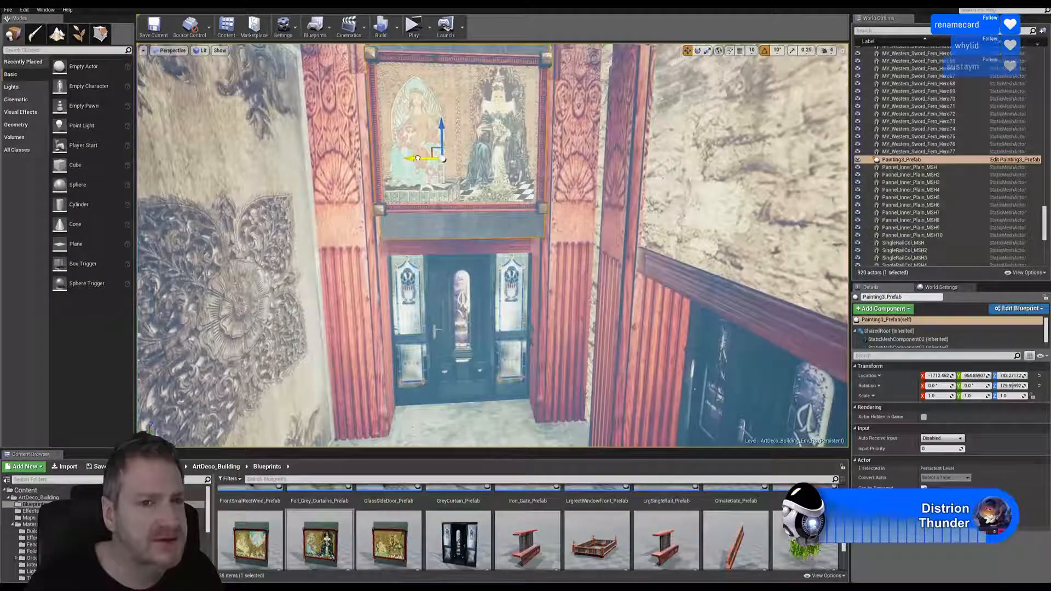
mouse_move(500, 175)
right_mouse_down()
mouse_move(512, 184)
mouse_move(493, 154)
mouse_move(498, 164)
mouse_move(485, 159)
right_mouse_up()
right_click_drag(472, 198, 418, 201)
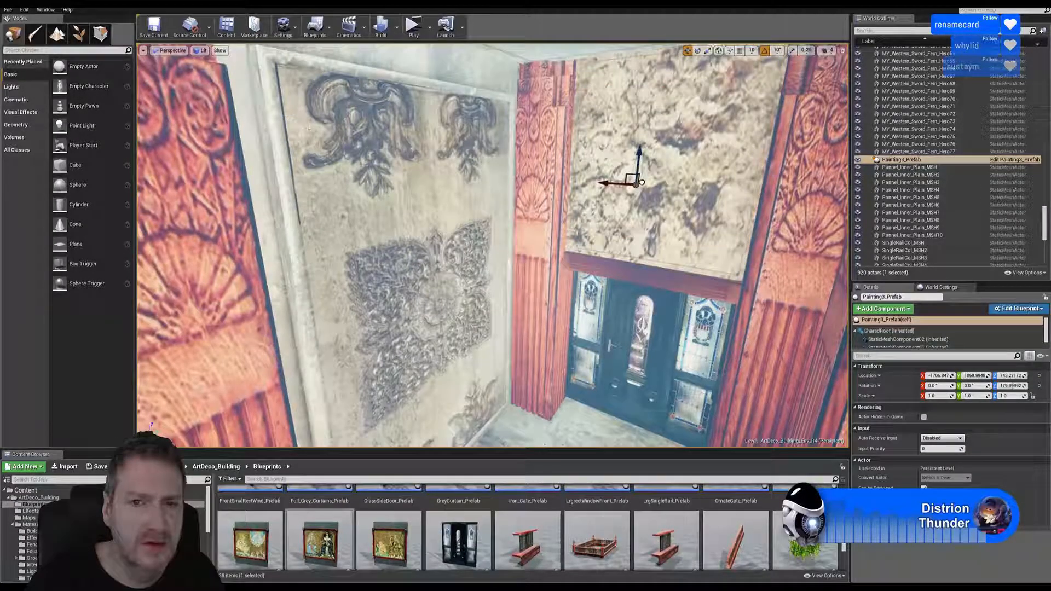
Align the painting against the wall face, lowering it slightly and nudging it along X.
left_click_drag(642, 182, 639, 184)
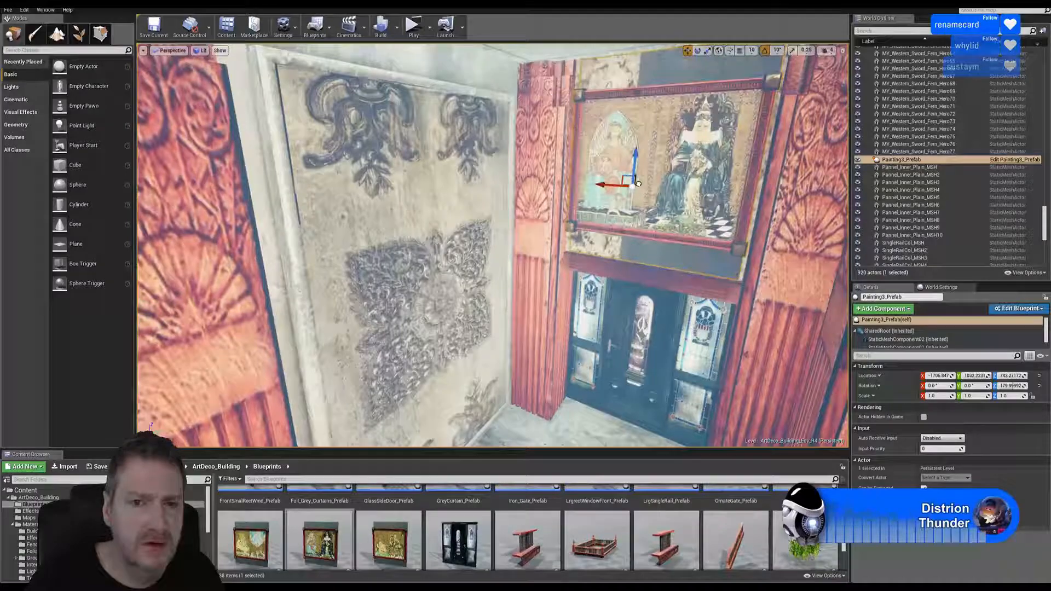
left_click_drag(638, 184, 636, 184)
mouse_move(641, 278)
right_mouse_down()
mouse_move(706, 278)
mouse_move(698, 345)
mouse_move(695, 273)
right_mouse_up()
right_click_drag(522, 233, 532, 210)
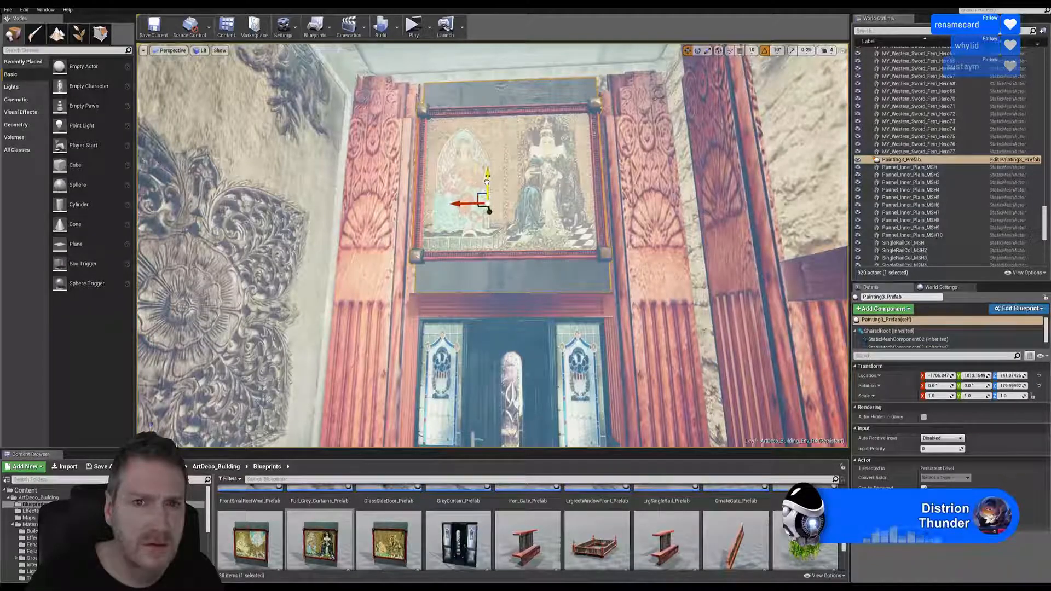
left_click_drag(486, 182, 487, 182)
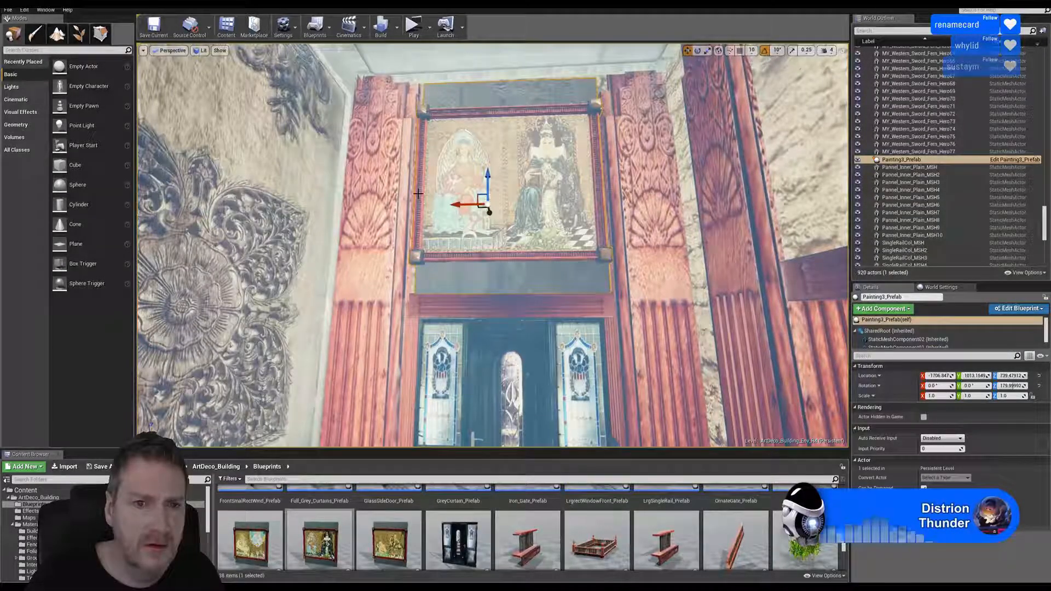
mouse_move(582, 293)
right_mouse_down()
mouse_move(610, 292)
mouse_move(605, 281)
right_mouse_up()
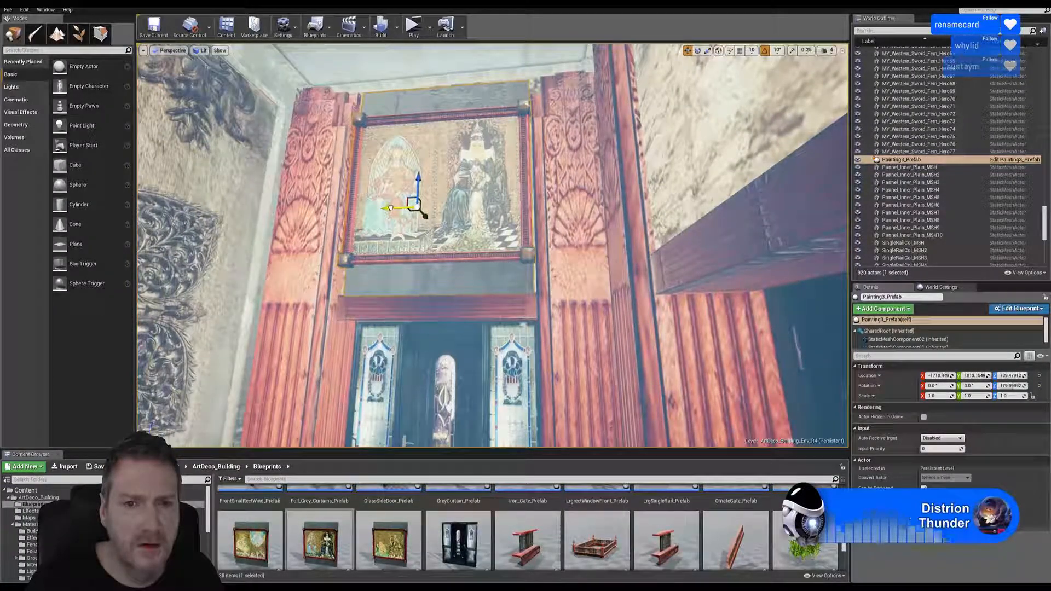
left_click_drag(391, 208, 388, 208)
mouse_move(388, 208)
right_mouse_down()
mouse_move(402, 206)
mouse_move(381, 211)
right_mouse_up()
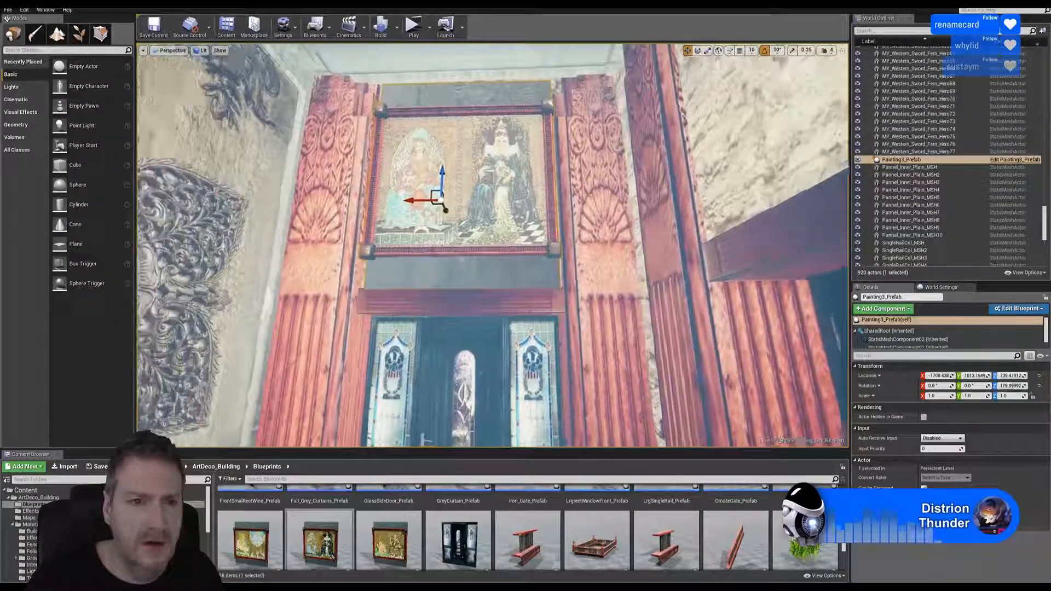
mouse_move(504, 310)
right_mouse_down()
mouse_move(493, 315)
mouse_move(504, 310)
right_mouse_up()
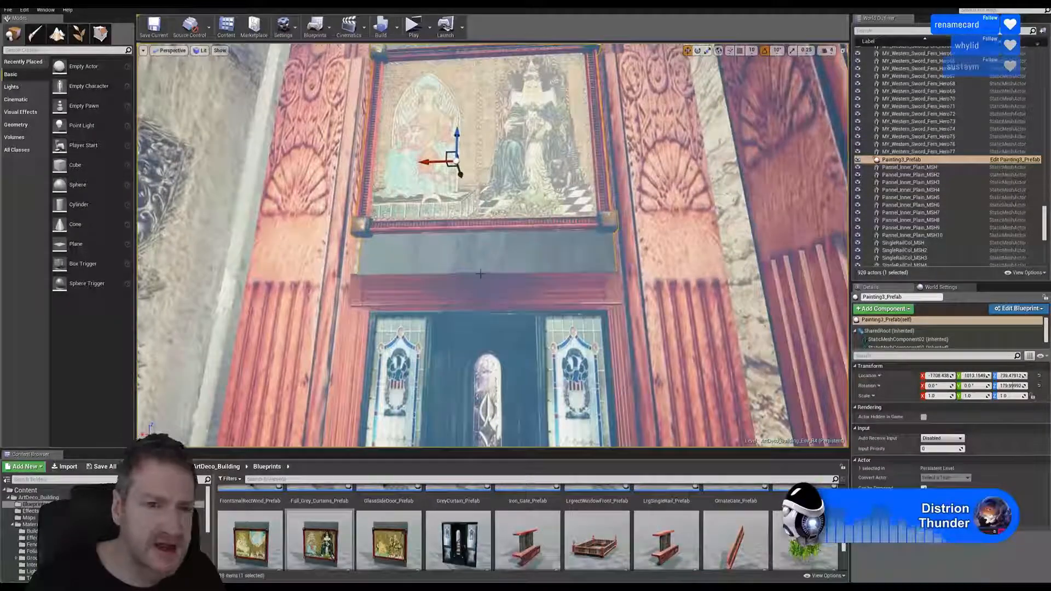
mouse_move(481, 274)
right_mouse_down()
mouse_move(503, 255)
mouse_move(493, 241)
right_mouse_up()
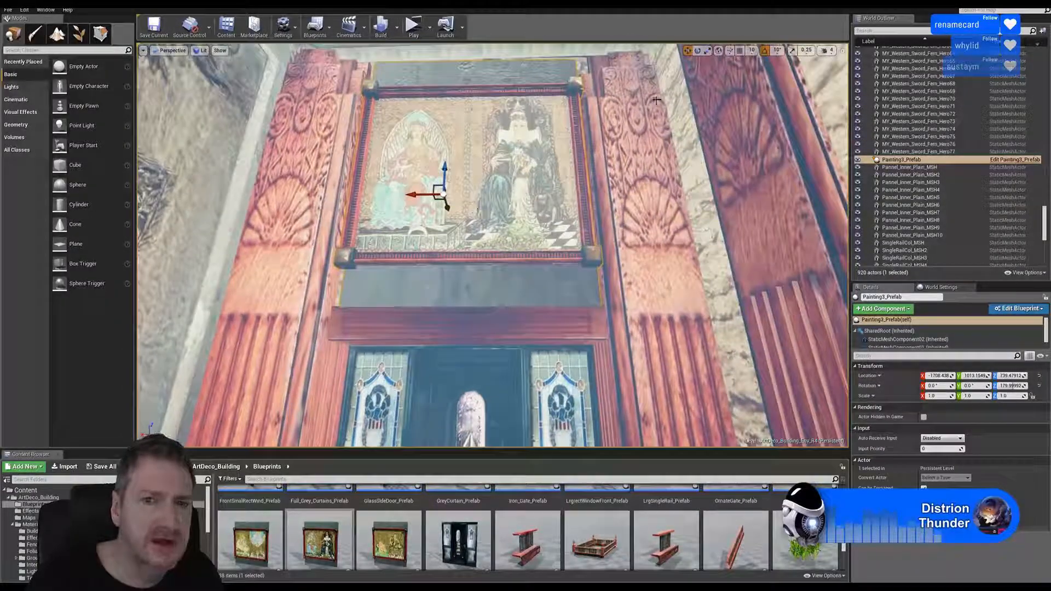
Scale the painting to about 1.04 along X and recentre it above the double doors.
left_click(707, 51)
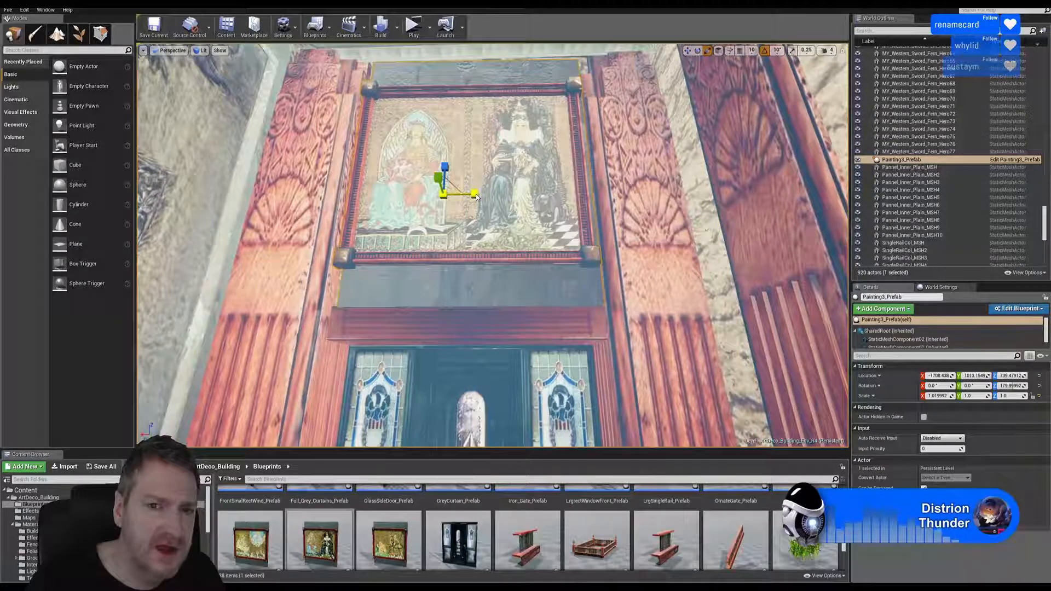
left_click_drag(475, 195, 477, 198)
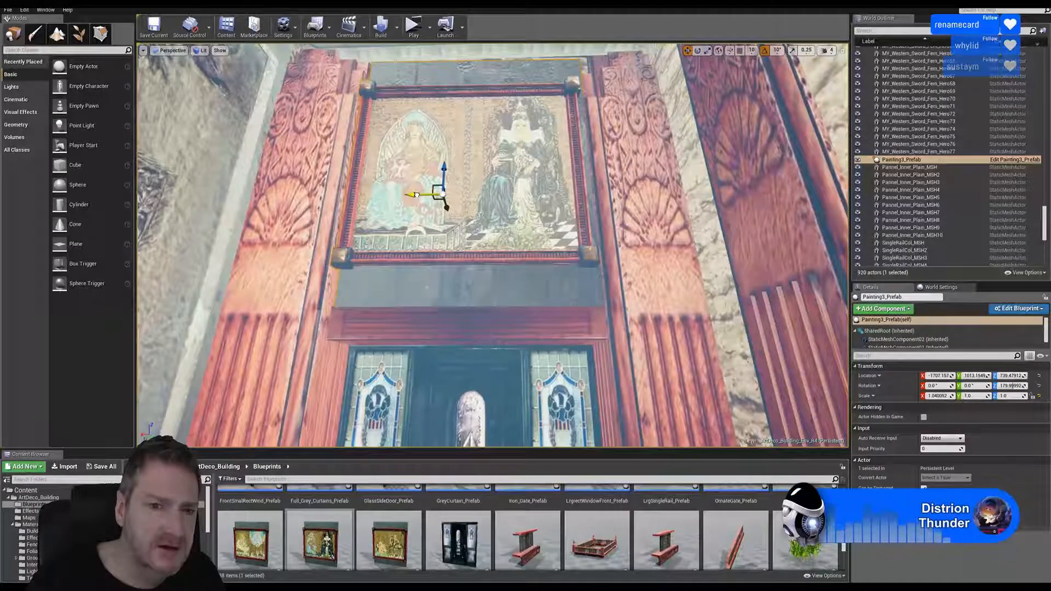
left_click_drag(415, 195, 416, 195)
mouse_move(565, 324)
right_mouse_down()
mouse_move(566, 465)
mouse_move(566, 416)
mouse_move(584, 376)
right_mouse_up()
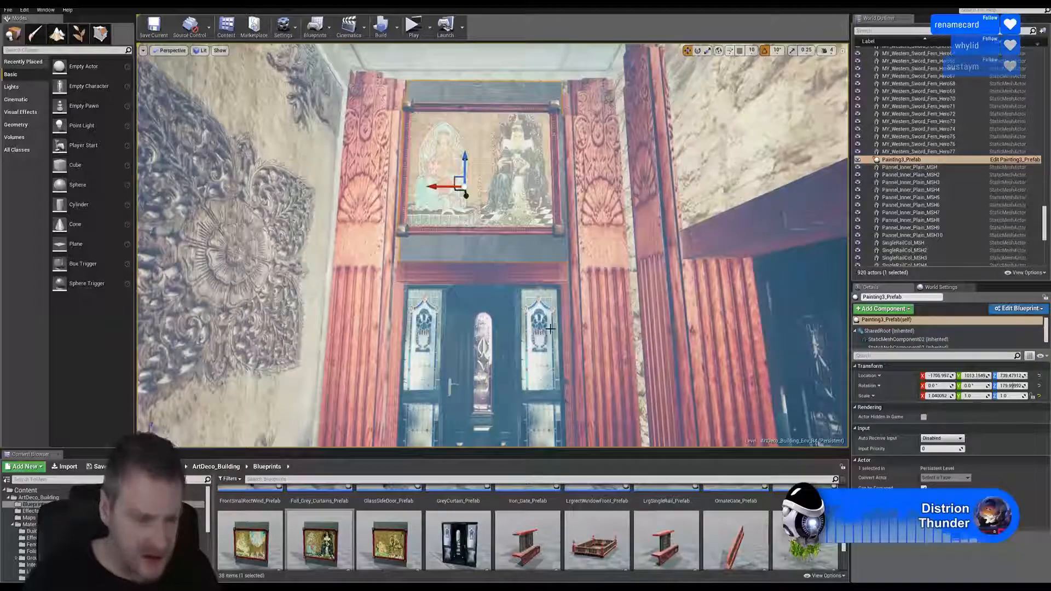
key("Escape")
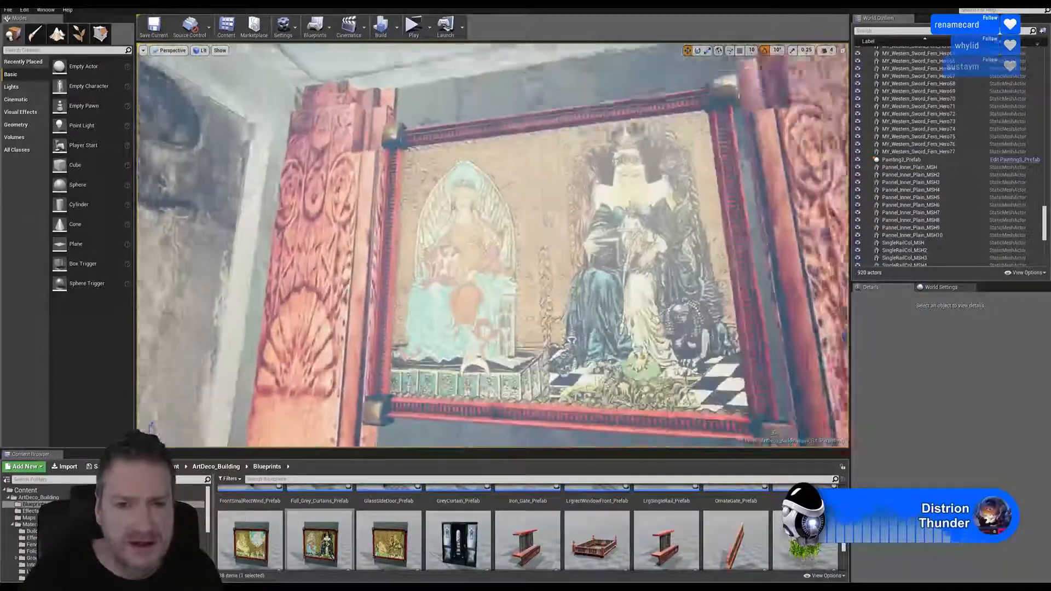
key("w")
mouse_move(585, 376)
right_mouse_down()
mouse_move(572, 387)
mouse_move(604, 406)
mouse_move(606, 433)
mouse_move(627, 411)
mouse_move(603, 390)
mouse_move(590, 390)
mouse_move(586, 404)
mouse_move(599, 400)
mouse_move(604, 364)
mouse_move(596, 416)
mouse_move(662, 383)
mouse_move(723, 389)
mouse_move(715, 364)
right_mouse_up()
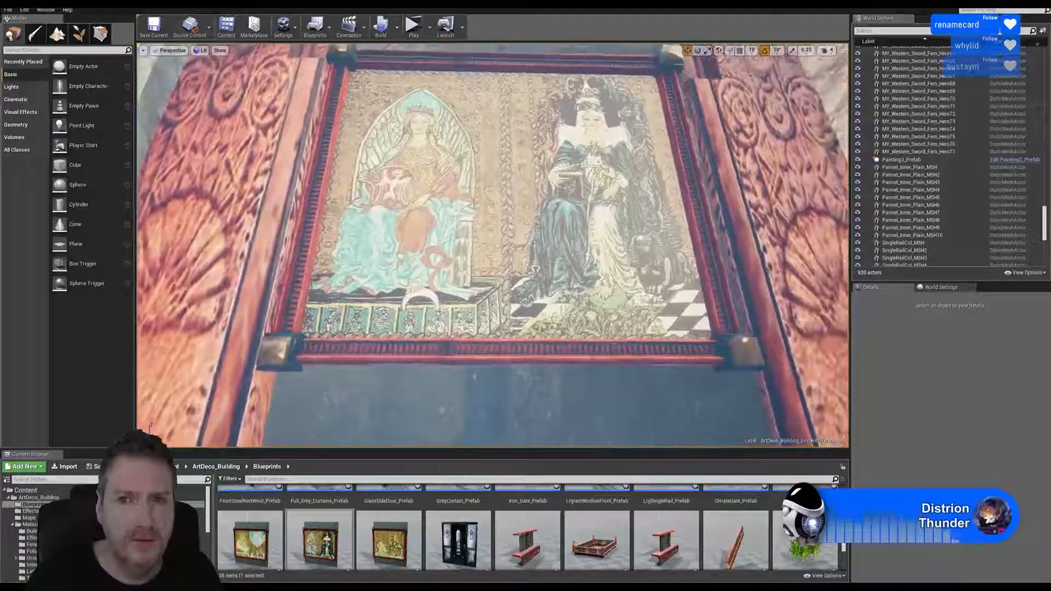
key("s")
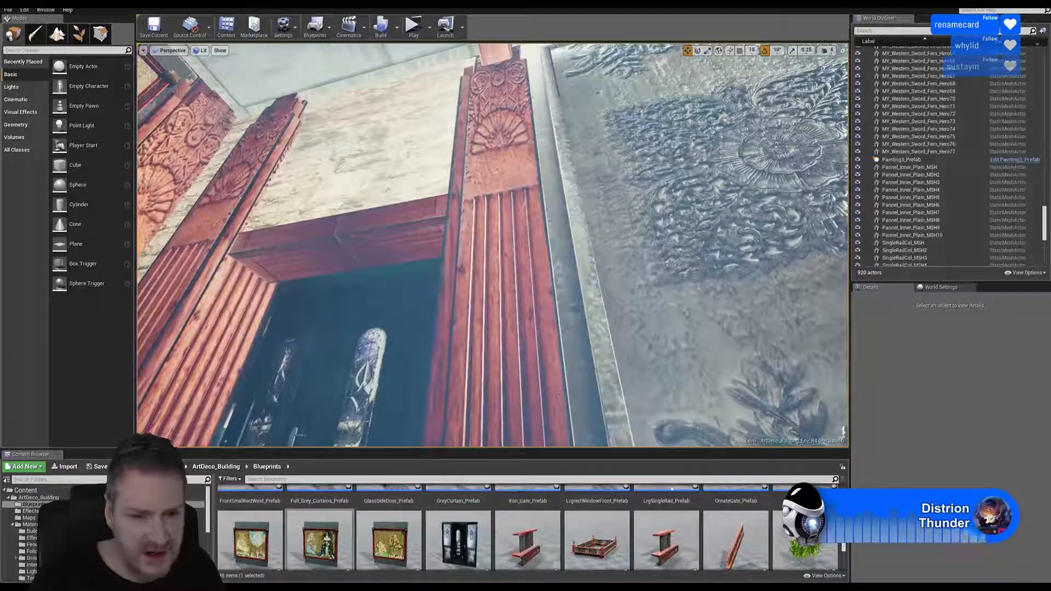
scroll(525, 526, "up", 1)
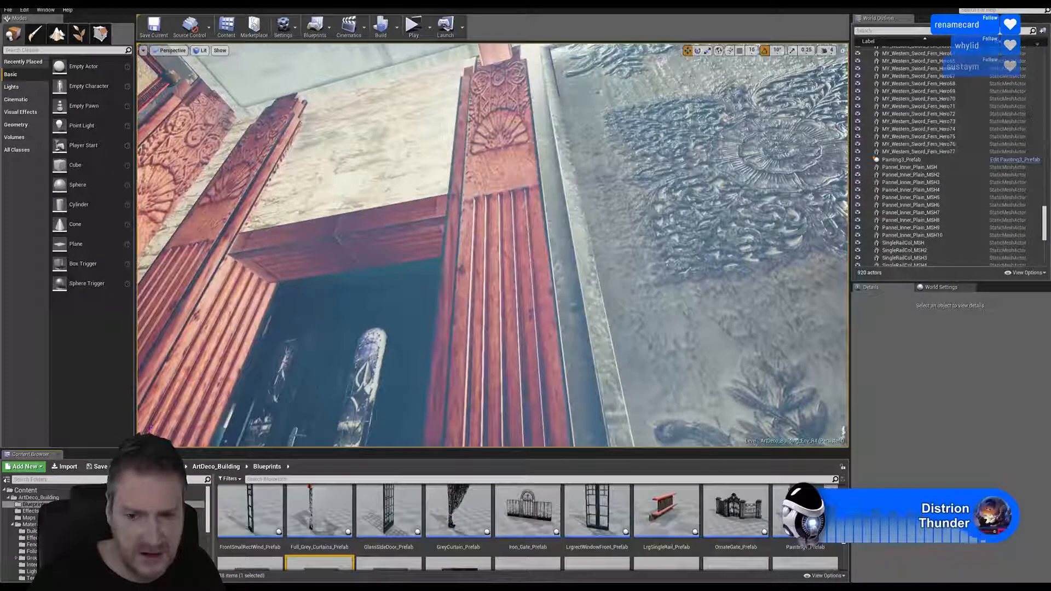
scroll(525, 525, "down", 1)
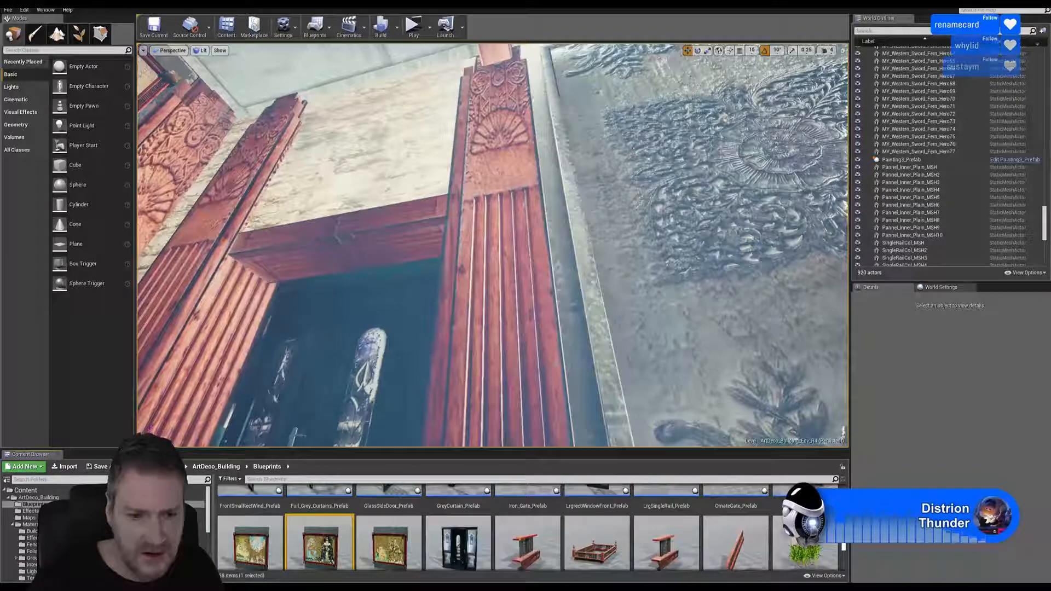
scroll(525, 525, "up", 1)
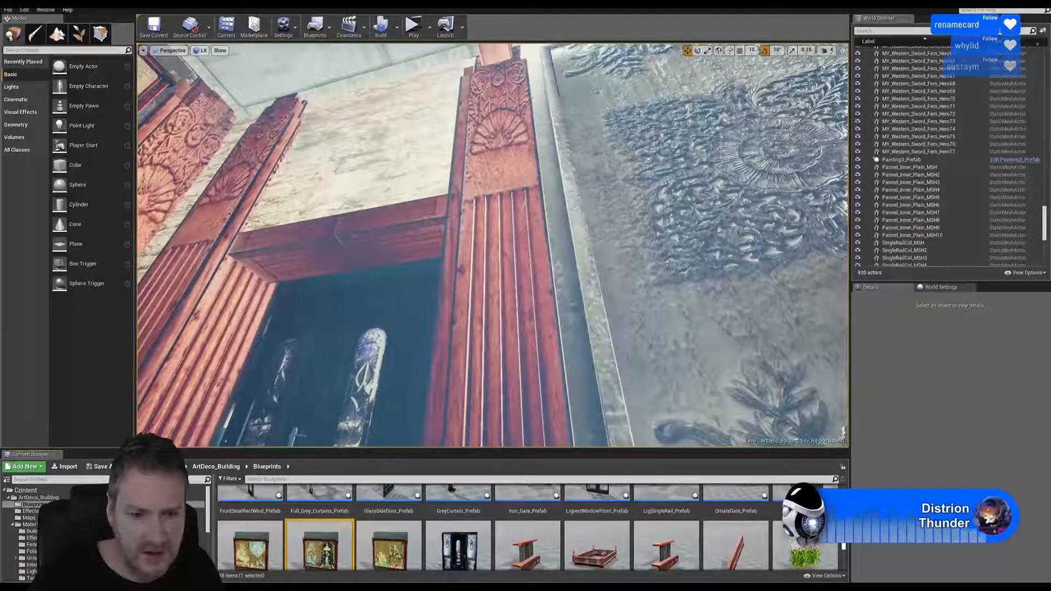
scroll(526, 525, "up", 5)
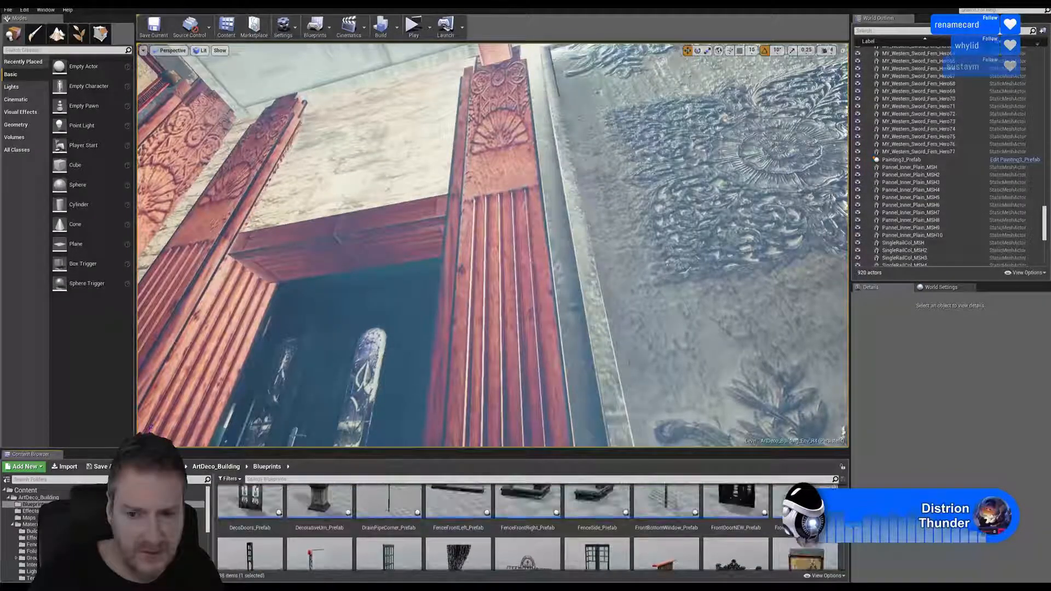
scroll(525, 525, "down", 5)
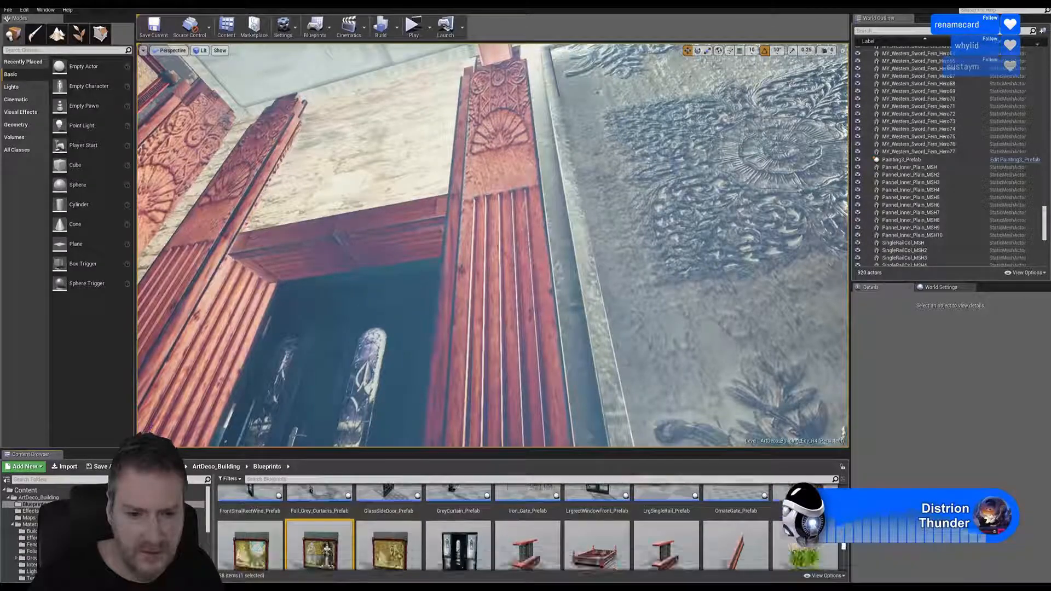
scroll(525, 526, "up", 2)
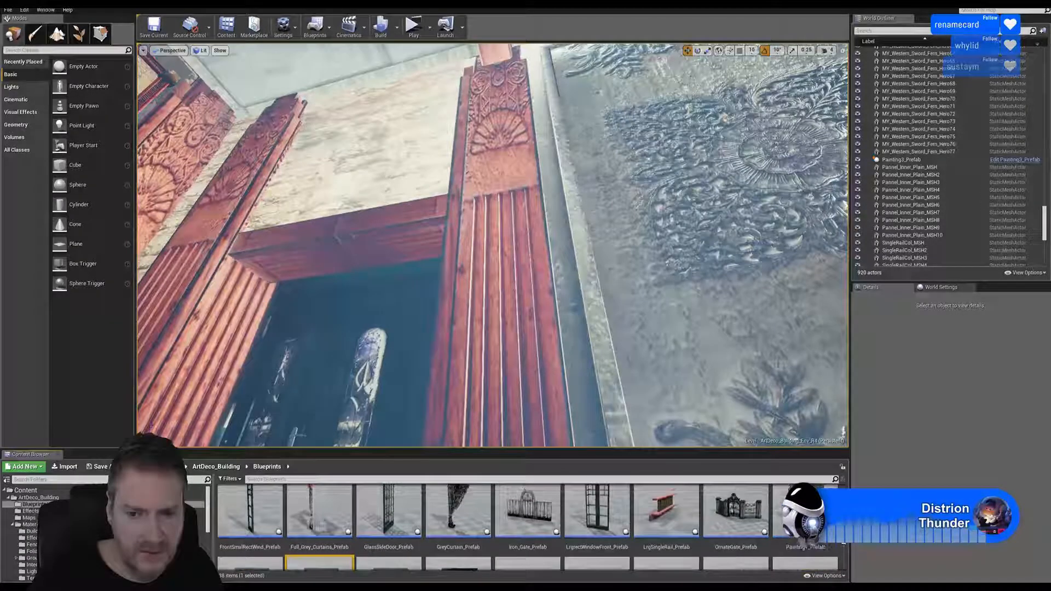
scroll(525, 525, "down", 2)
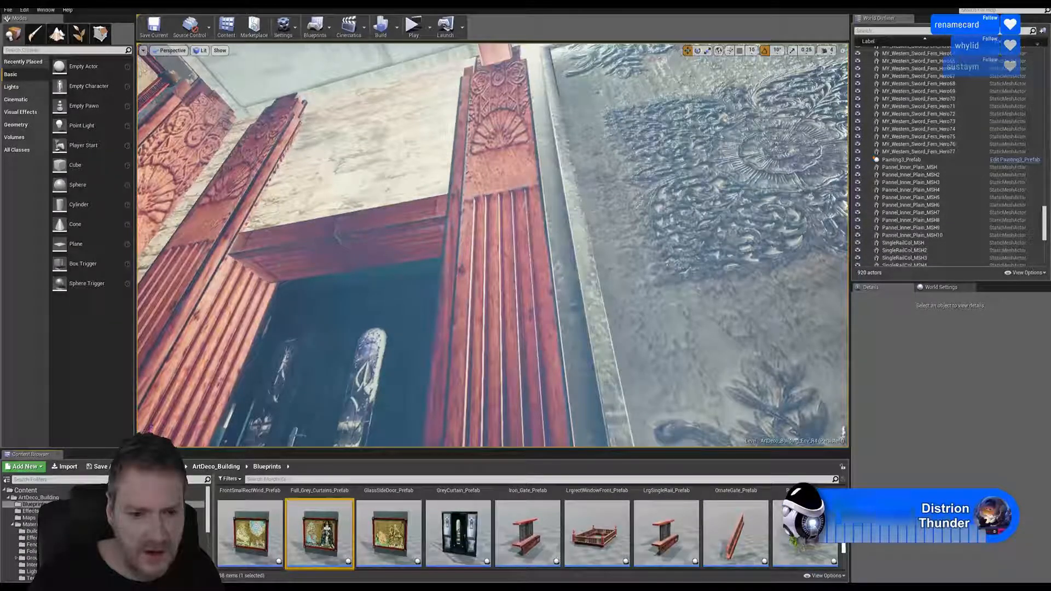
Place Painting2_Prefab near the doorway and rotate it about Z to face the room.
right_click_drag(493, 246, 454, 361)
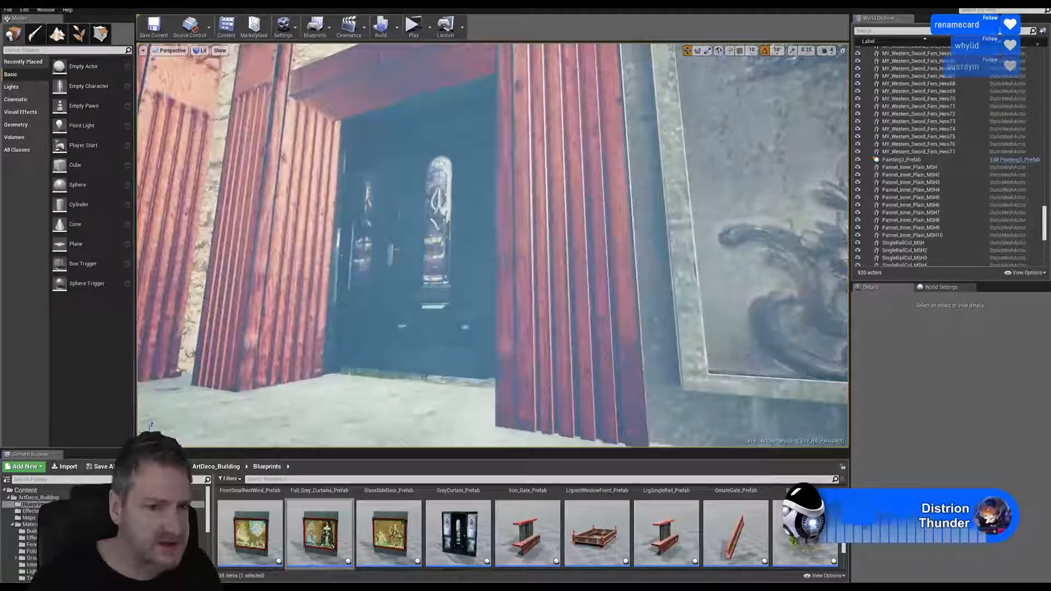
mouse_move(252, 529)
left_mouse_down()
mouse_move(276, 509)
mouse_move(330, 417)
left_mouse_up()
left_click(698, 51)
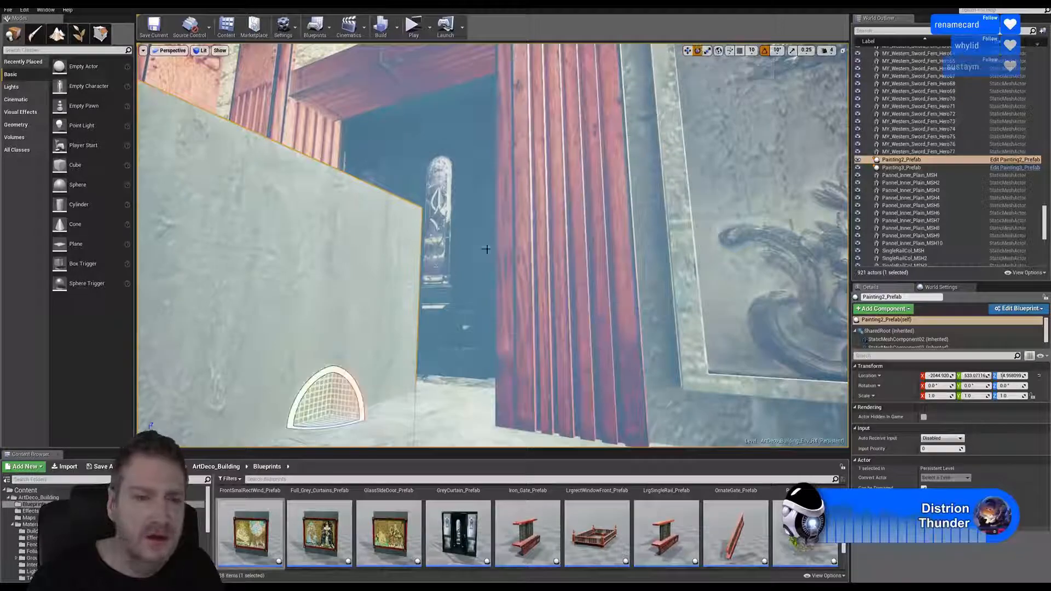
mouse_move(321, 430)
left_mouse_down()
mouse_move(368, 427)
mouse_move(498, 312)
left_mouse_up()
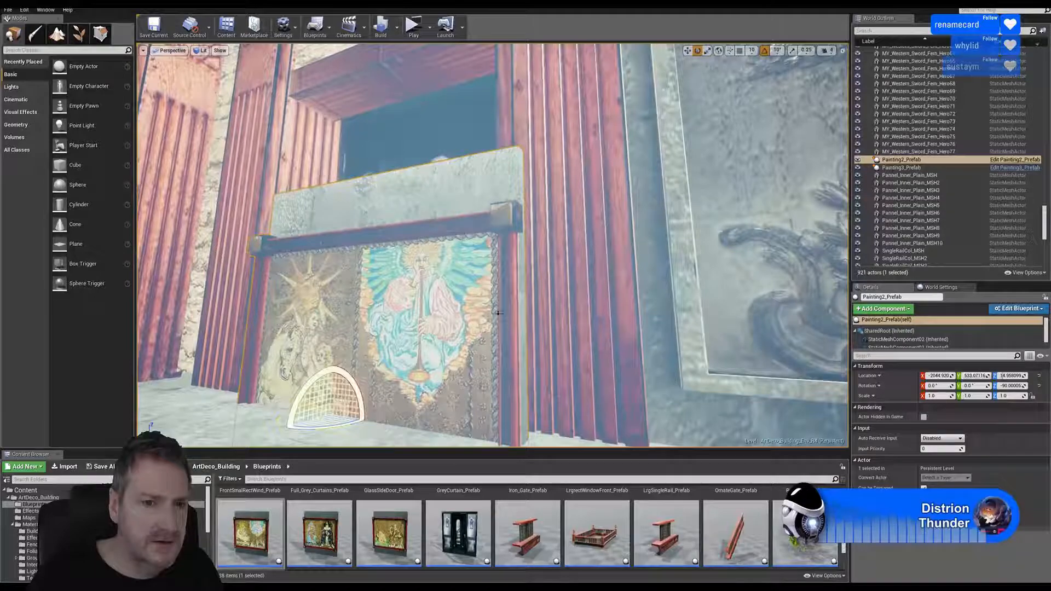
Raise the painting above the doorway, slide it over the door and back against the wall.
left_click(688, 51)
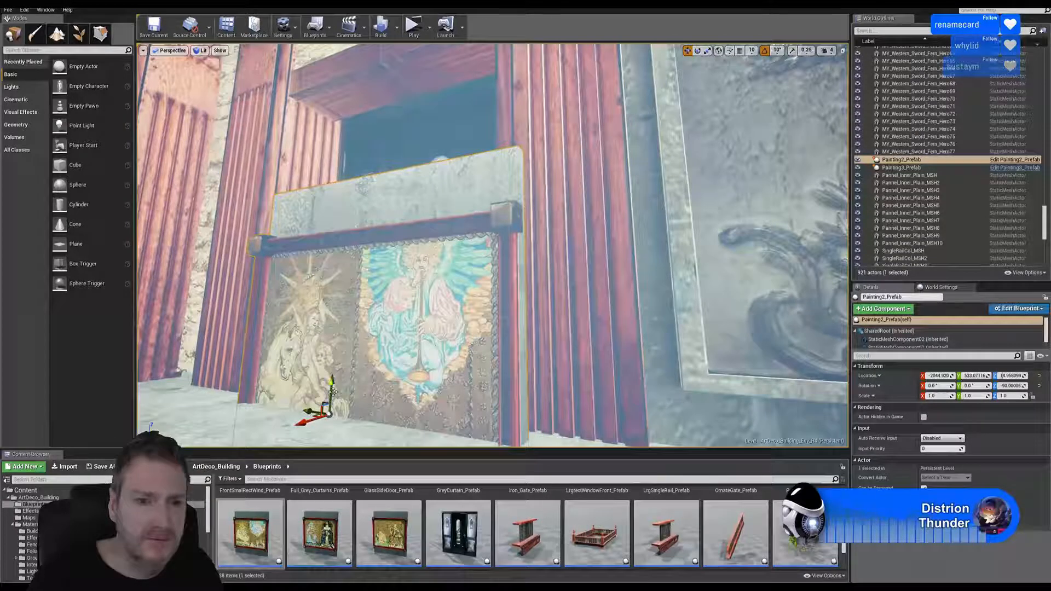
left_click_drag(332, 387, 330, 22)
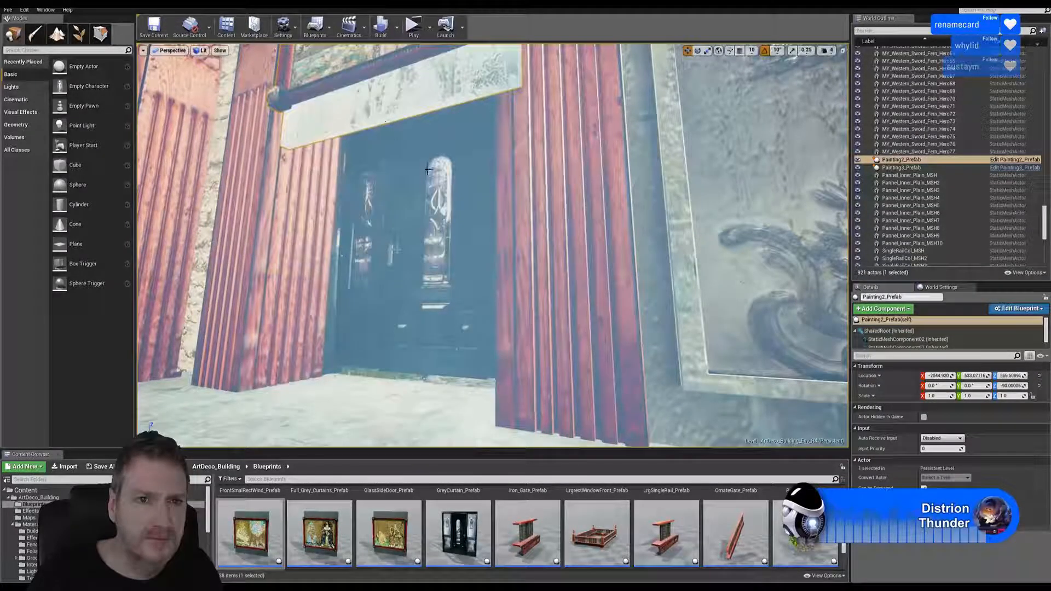
right_click_drag(430, 170, 399, 104)
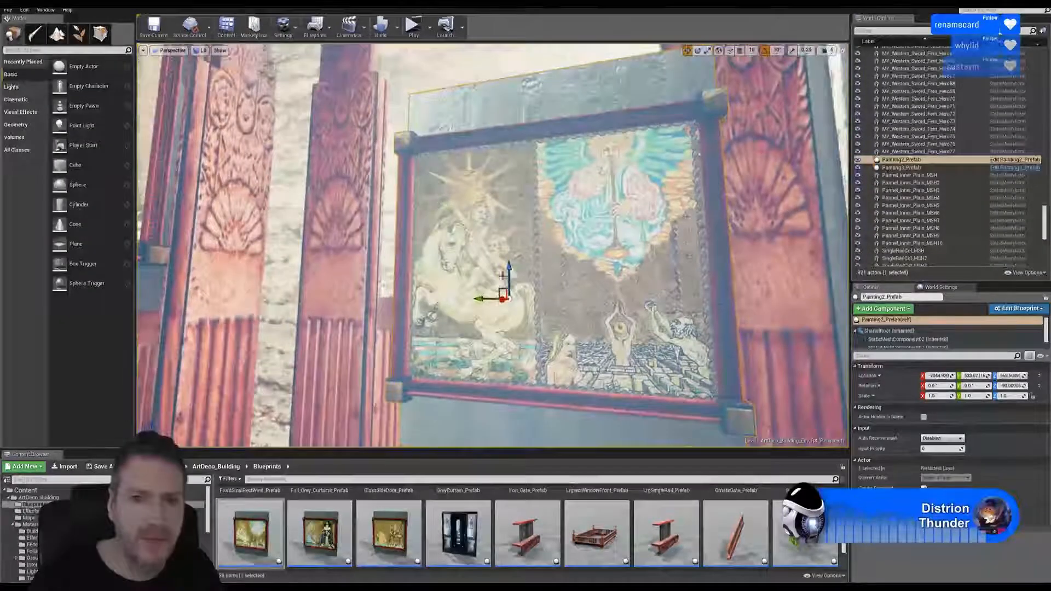
mouse_move(488, 299)
left_mouse_down()
mouse_move(455, 301)
mouse_move(487, 257)
mouse_move(490, 114)
mouse_move(490, 130)
left_mouse_up()
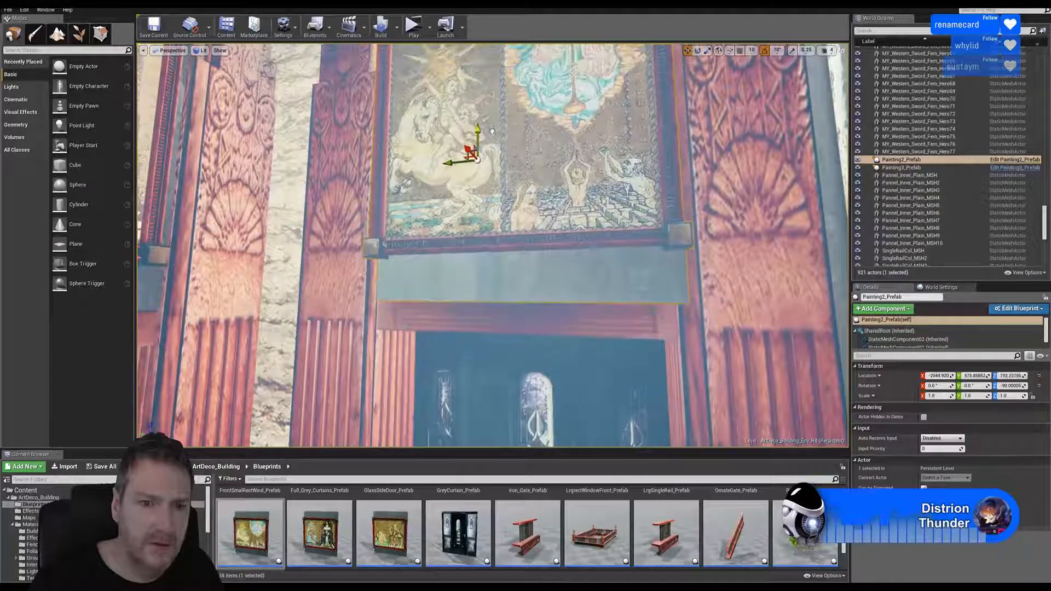
mouse_move(490, 129)
right_mouse_down()
mouse_move(466, 122)
mouse_move(492, 71)
mouse_move(480, 83)
right_mouse_up()
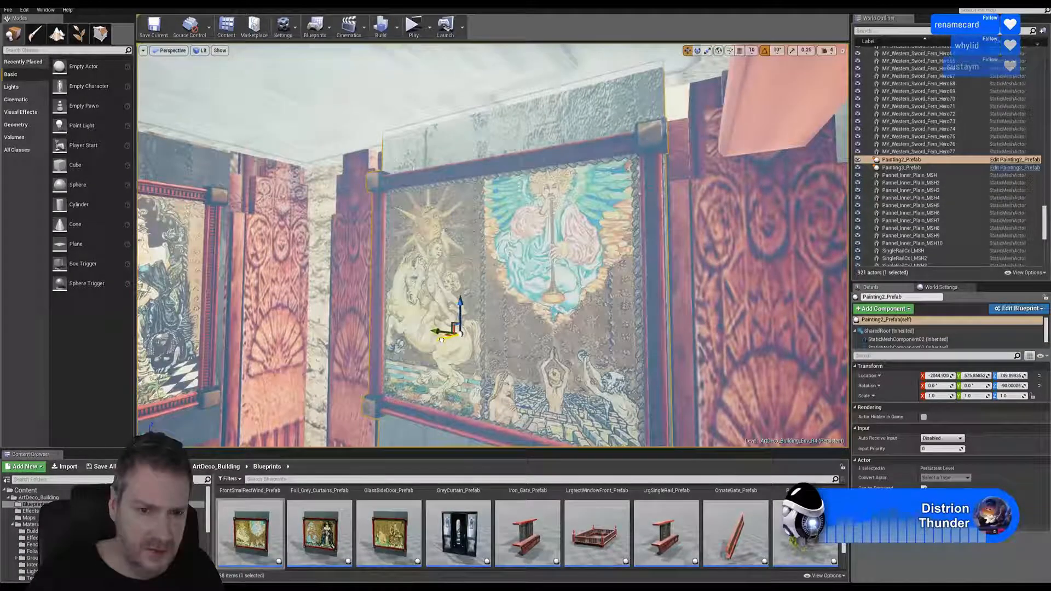
left_click_drag(442, 343, 466, 316)
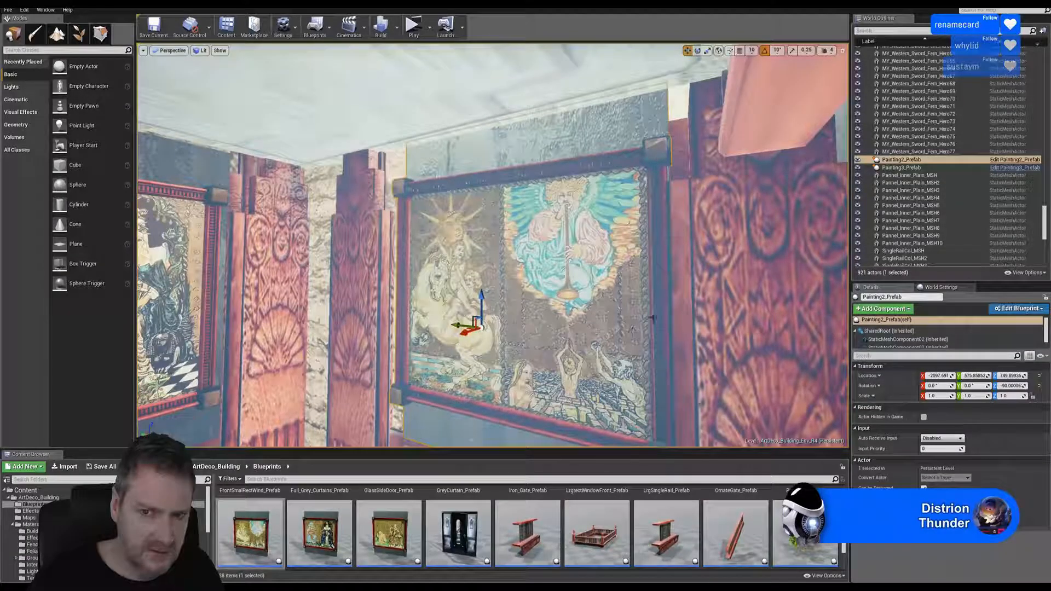
Fine-tune the painting: centre it, lower it slightly and set it flush to the wall near X 2102.
mouse_move(632, 330)
right_mouse_down()
mouse_move(660, 350)
mouse_move(492, 416)
mouse_move(602, 361)
right_mouse_up()
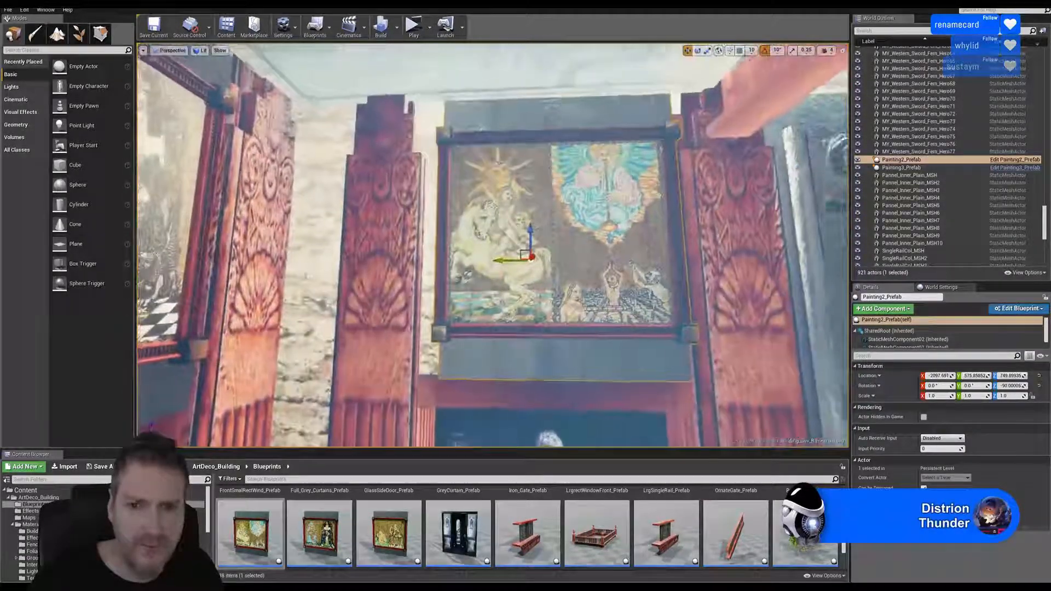
left_click_drag(496, 262, 488, 260)
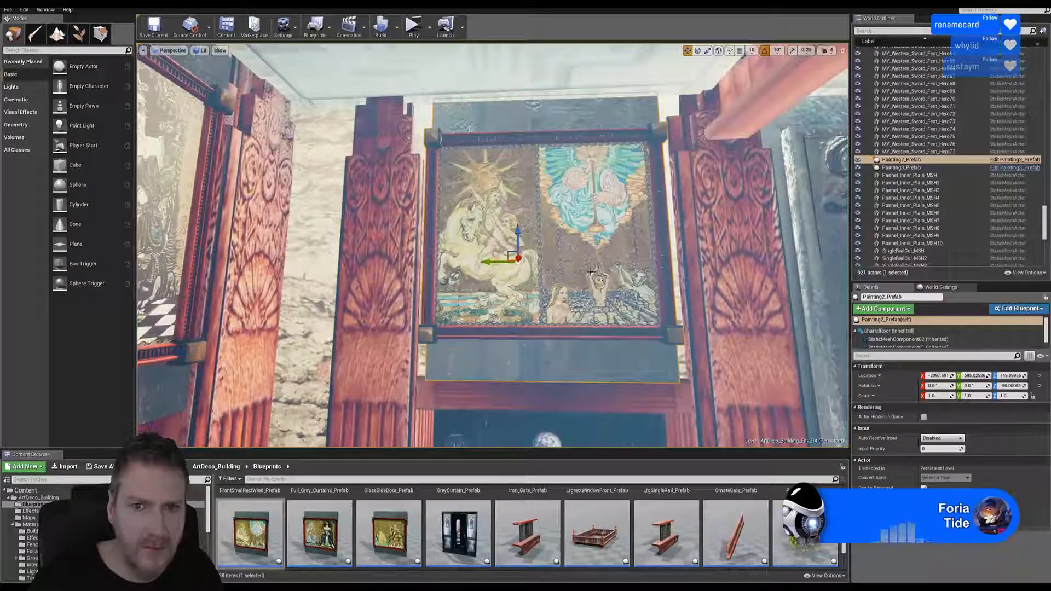
left_click_drag(517, 237, 516, 236)
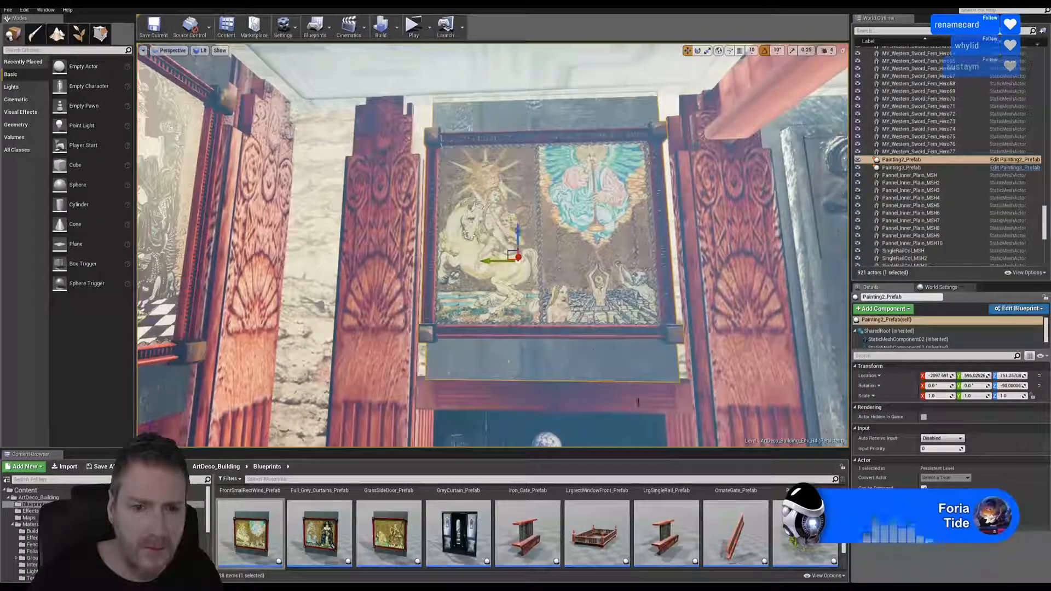
mouse_move(638, 402)
right_mouse_down()
mouse_move(539, 402)
mouse_move(624, 411)
mouse_move(646, 437)
mouse_move(638, 447)
mouse_move(624, 296)
mouse_move(657, 315)
right_mouse_up()
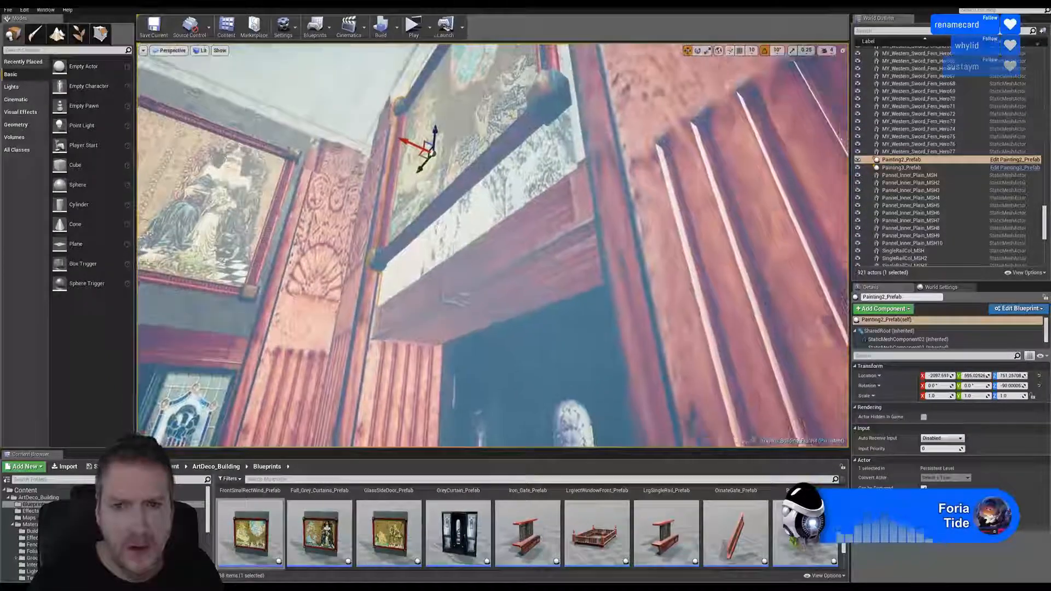
right_click_drag(582, 353, 564, 290)
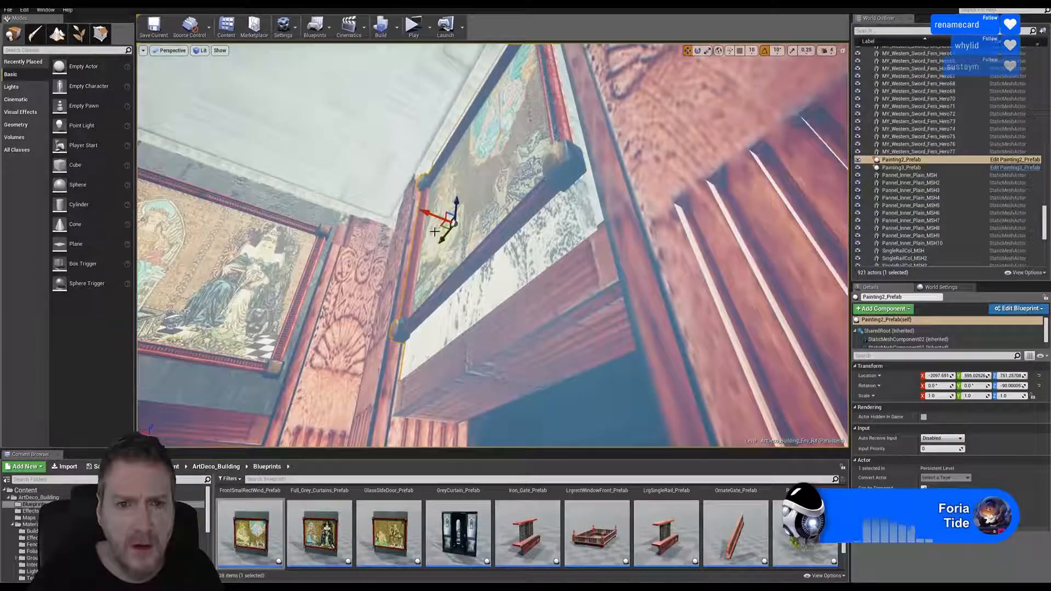
left_click_drag(432, 215, 435, 214)
mouse_move(434, 214)
right_mouse_down()
mouse_move(492, 257)
mouse_move(384, 230)
mouse_move(442, 242)
mouse_move(427, 202)
mouse_move(460, 175)
mouse_move(454, 147)
mouse_move(437, 189)
right_mouse_up()
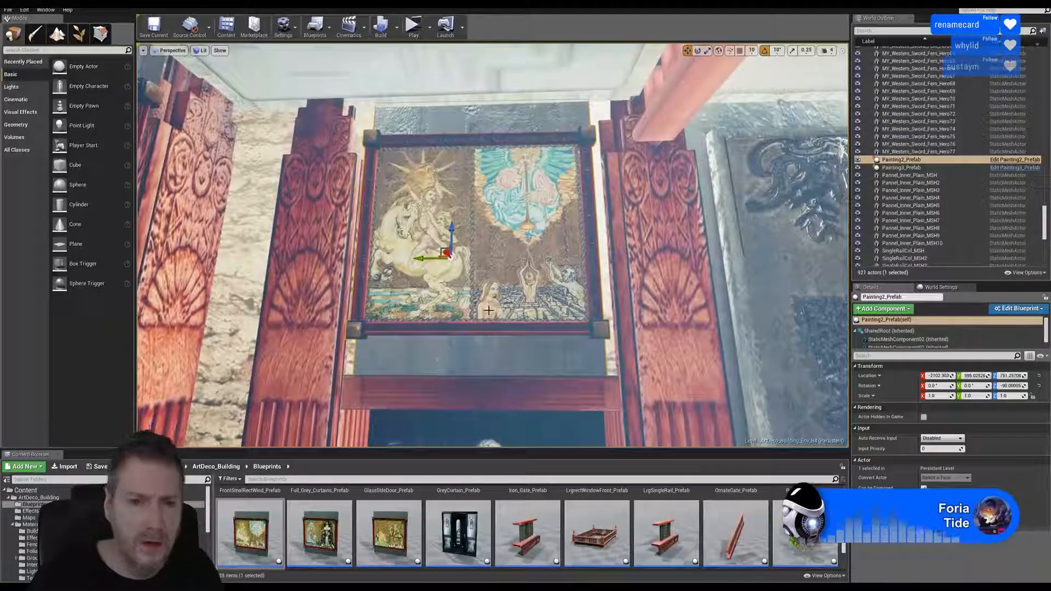
Widen Painting2_Prefab slightly along X and nudge it along Y to about 602.6, centred over the door.
left_click(707, 50)
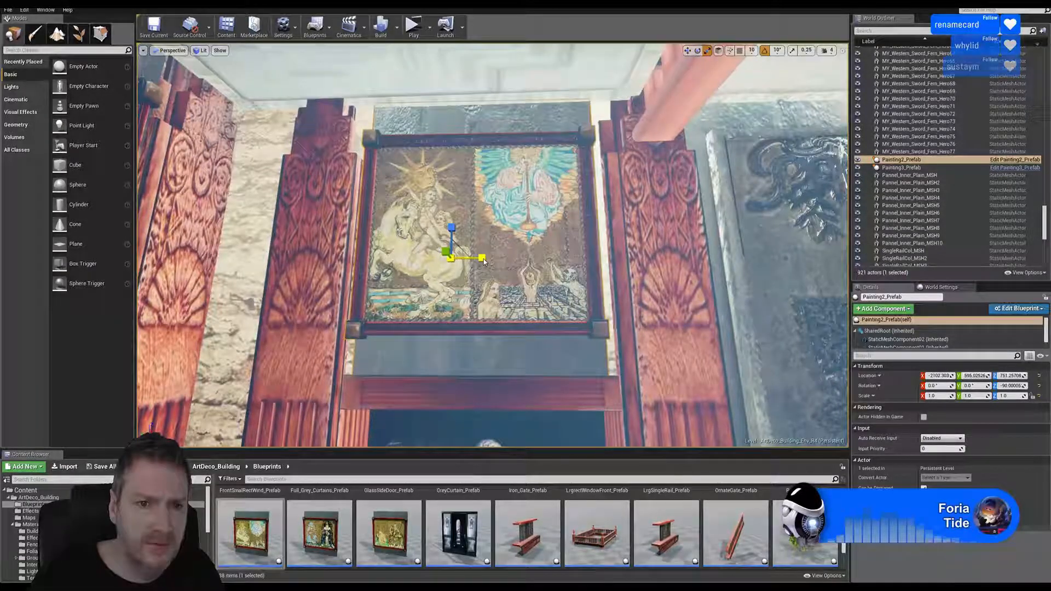
left_click_drag(484, 261, 493, 261)
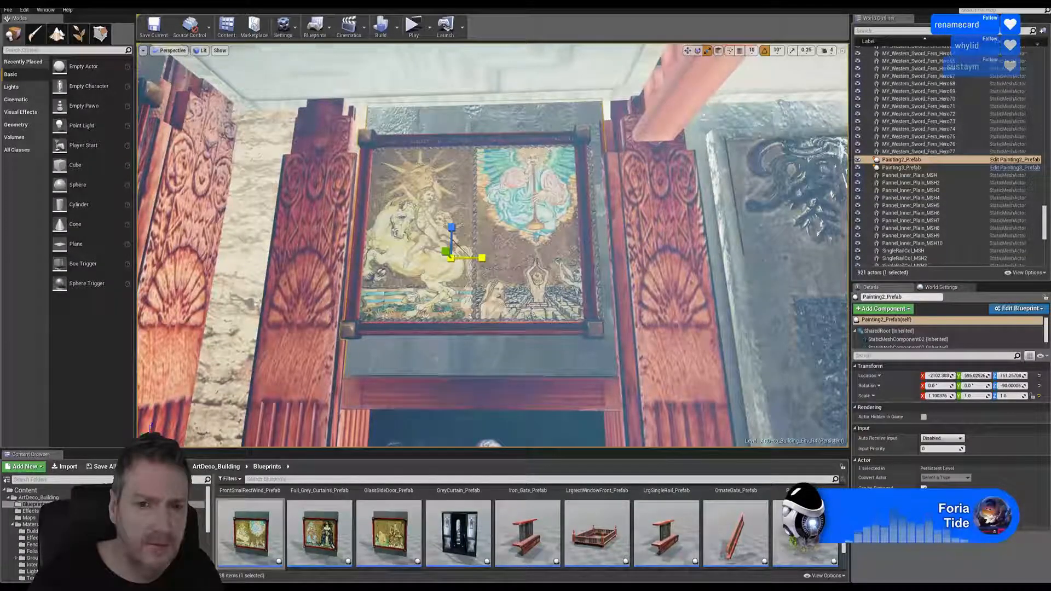
left_click(688, 51)
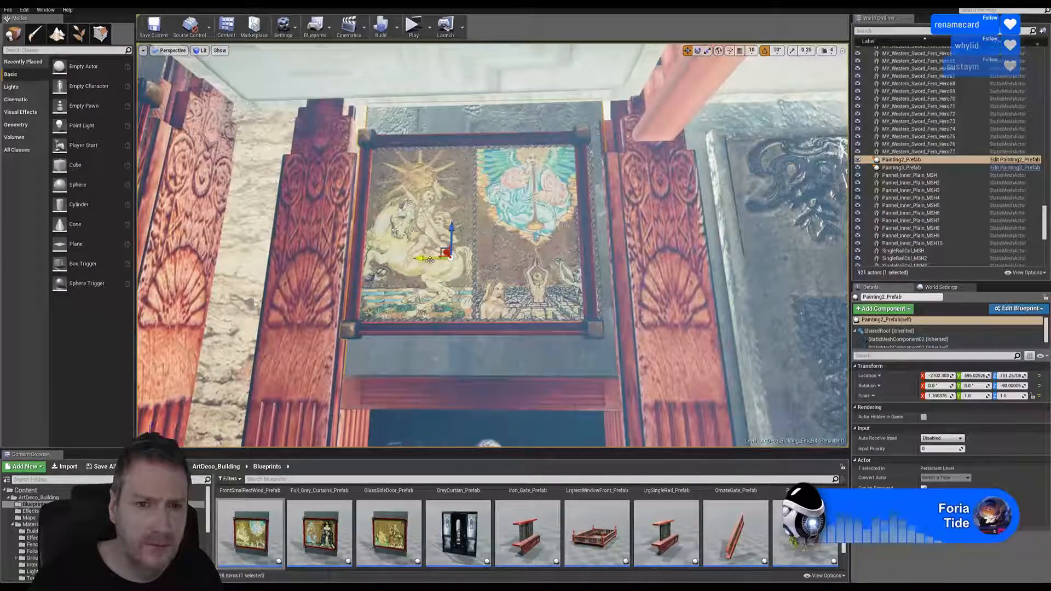
left_click_drag(434, 259, 432, 259)
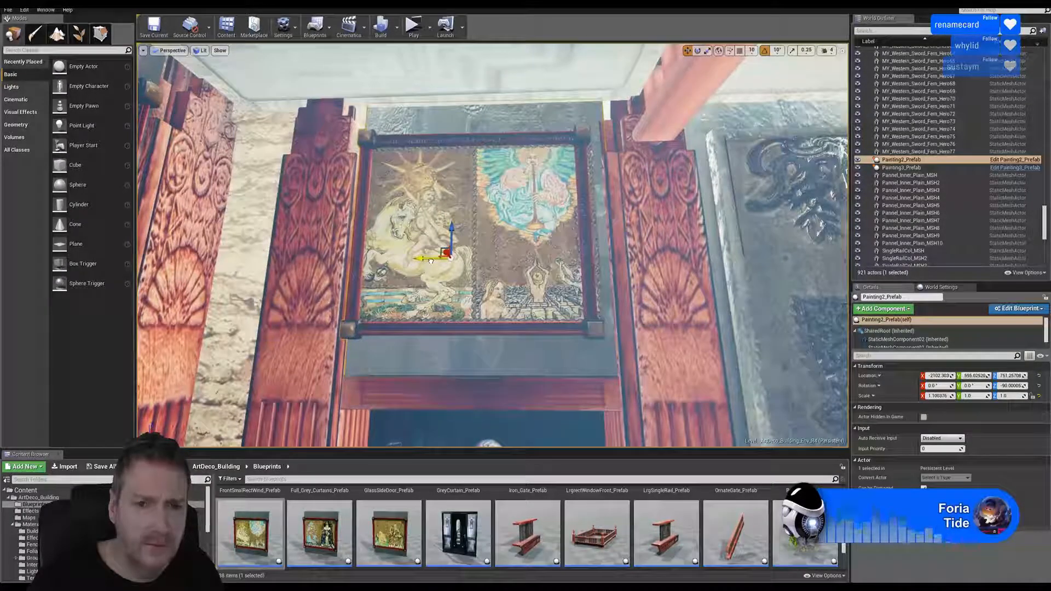
mouse_move(430, 261)
right_mouse_down()
mouse_move(416, 345)
mouse_move(388, 264)
mouse_move(344, 261)
mouse_move(423, 255)
mouse_move(403, 399)
mouse_move(386, 307)
mouse_move(405, 320)
mouse_move(407, 329)
mouse_move(350, 296)
mouse_move(394, 274)
mouse_move(401, 325)
right_mouse_up()
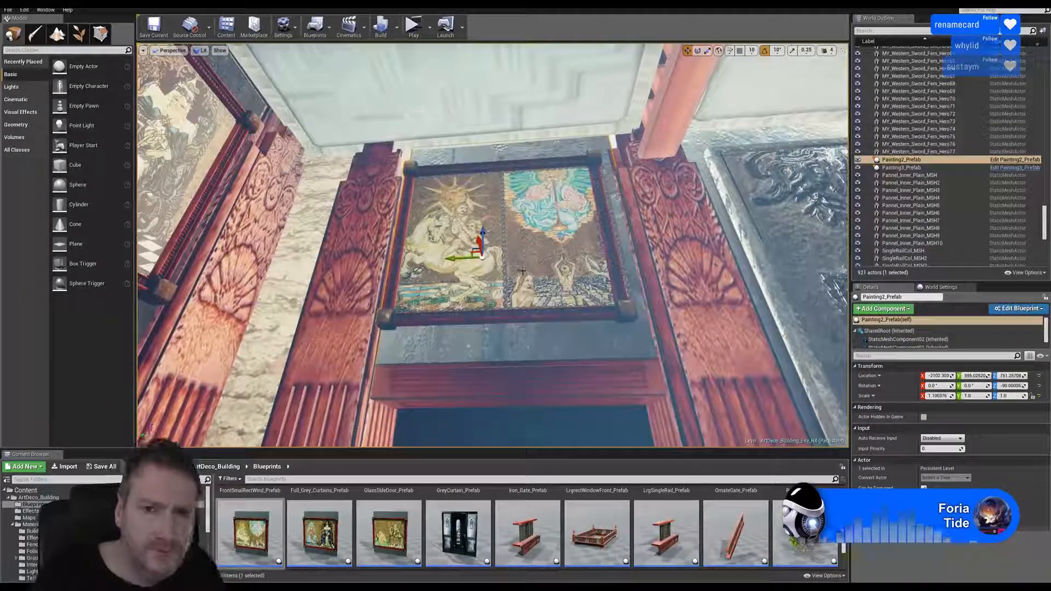
left_click_drag(457, 258, 466, 254)
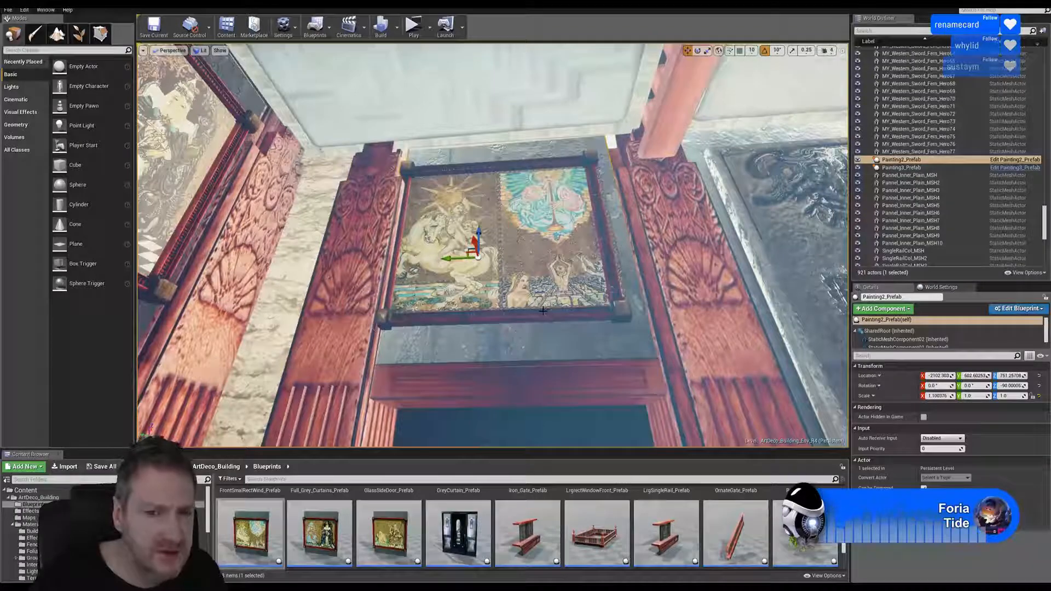
Select the painting's frame and picture components, look it over up close, then deselect it.
left_click(521, 276)
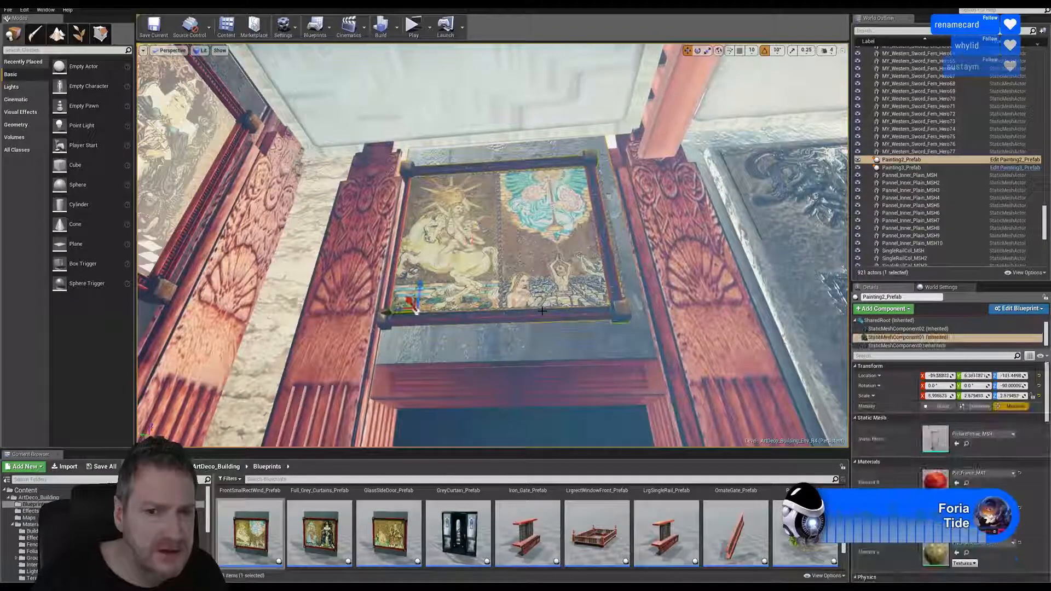
left_click(522, 274, "ctrl")
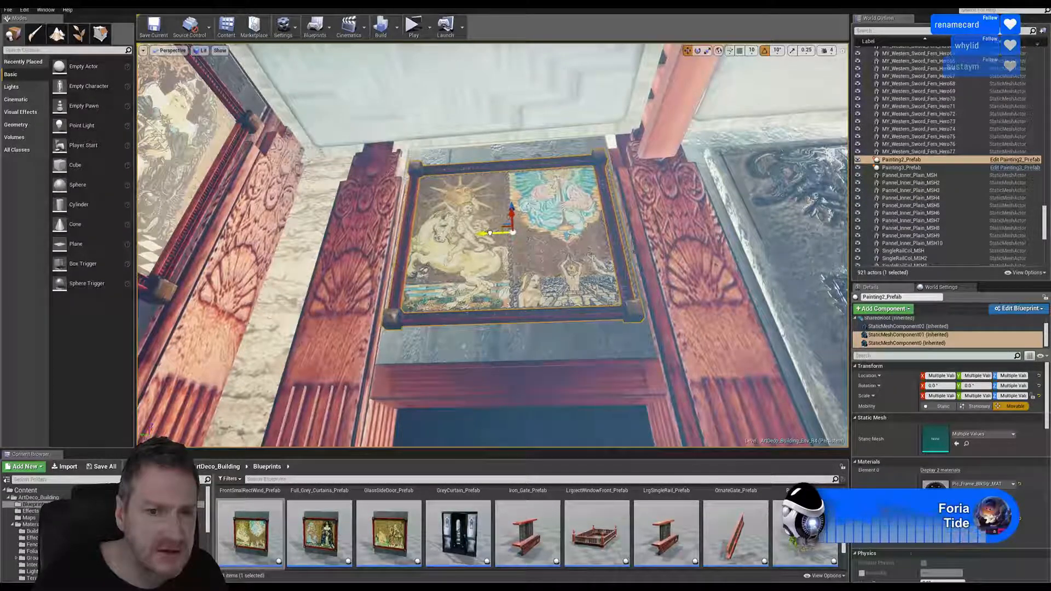
mouse_move(524, 325)
right_mouse_down()
mouse_move(550, 373)
mouse_move(497, 311)
mouse_move(477, 329)
mouse_move(516, 341)
mouse_move(495, 352)
mouse_move(519, 390)
mouse_move(492, 361)
mouse_move(458, 354)
mouse_move(619, 352)
right_mouse_up()
key("Escape")
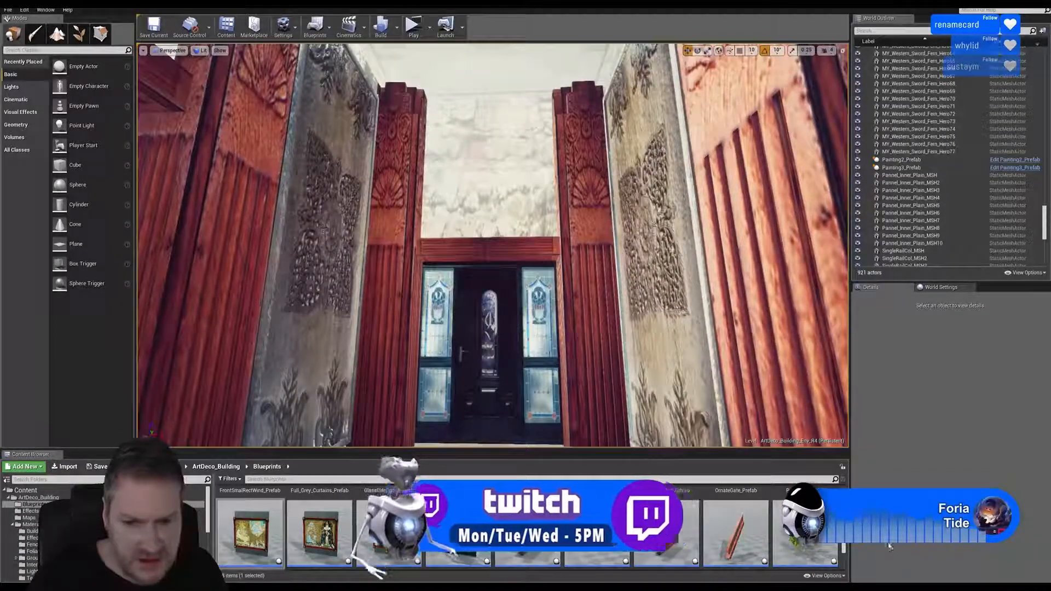
Drop a new painting prefab, Painting4_Prefab, into the level above the next doorway.
scroll(530, 522, "up", 2)
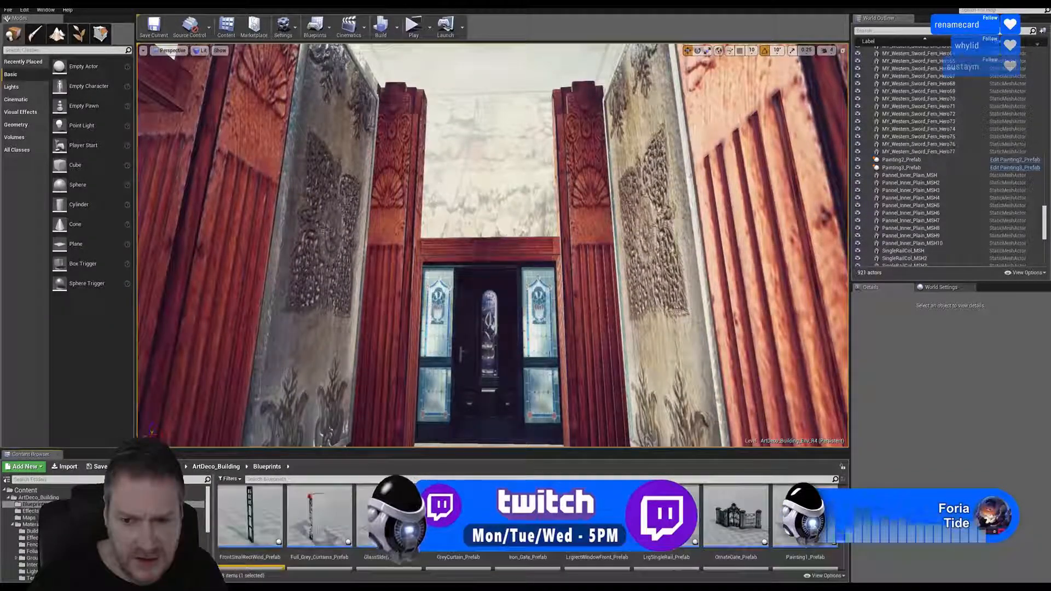
scroll(529, 525, "down", 2)
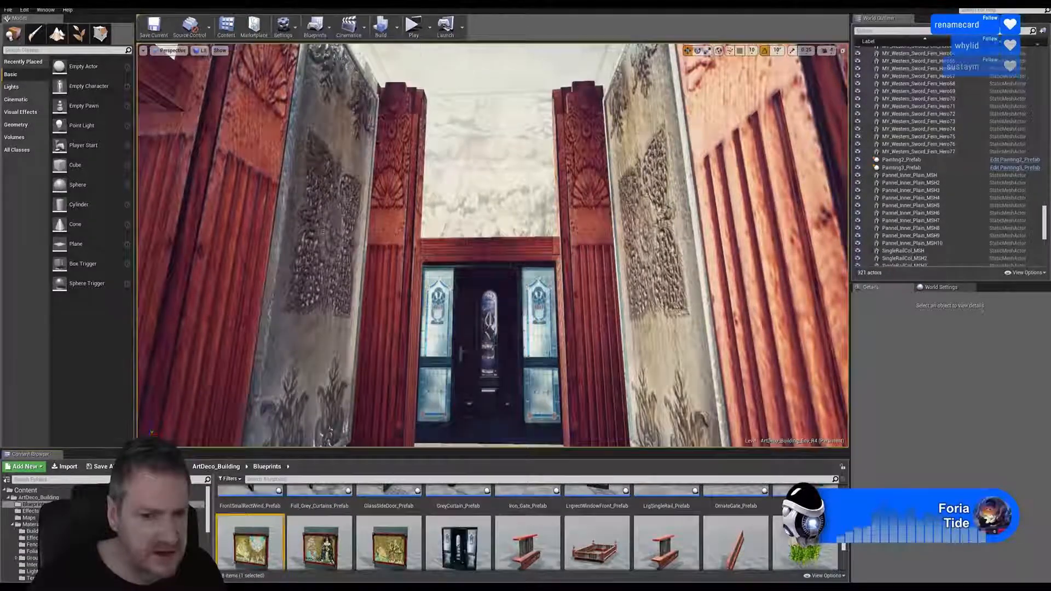
right_click_drag(481, 350, 481, 410)
mouse_move(390, 545)
left_mouse_down()
mouse_move(458, 414)
mouse_move(475, 91)
left_mouse_up()
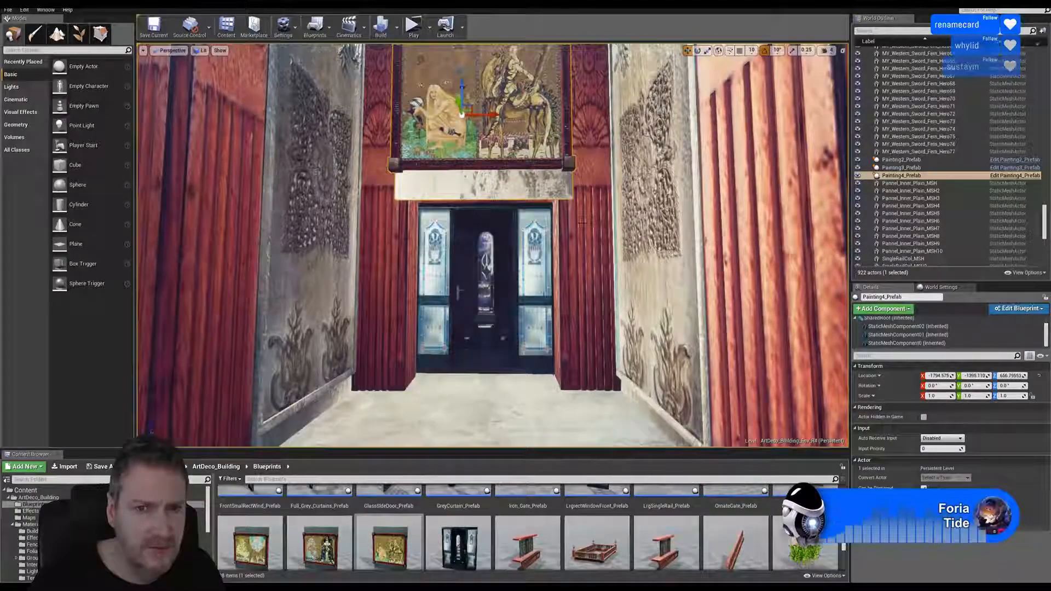
right_click_drag(582, 222, 586, 238)
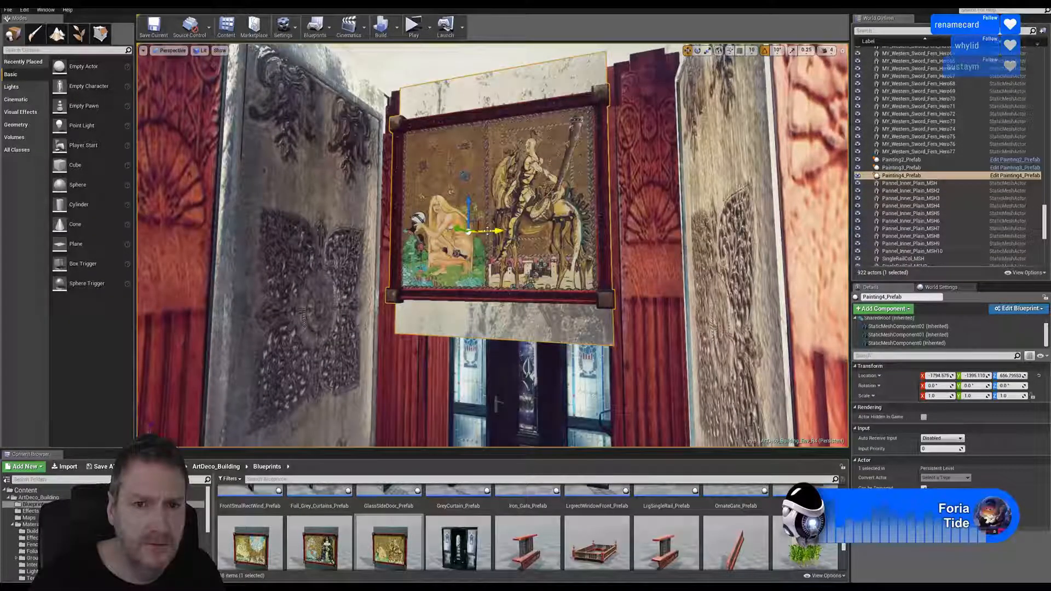
Push the painting to the wall, raise it and centre it on X over the door.
left_click_drag(460, 228, 498, 236)
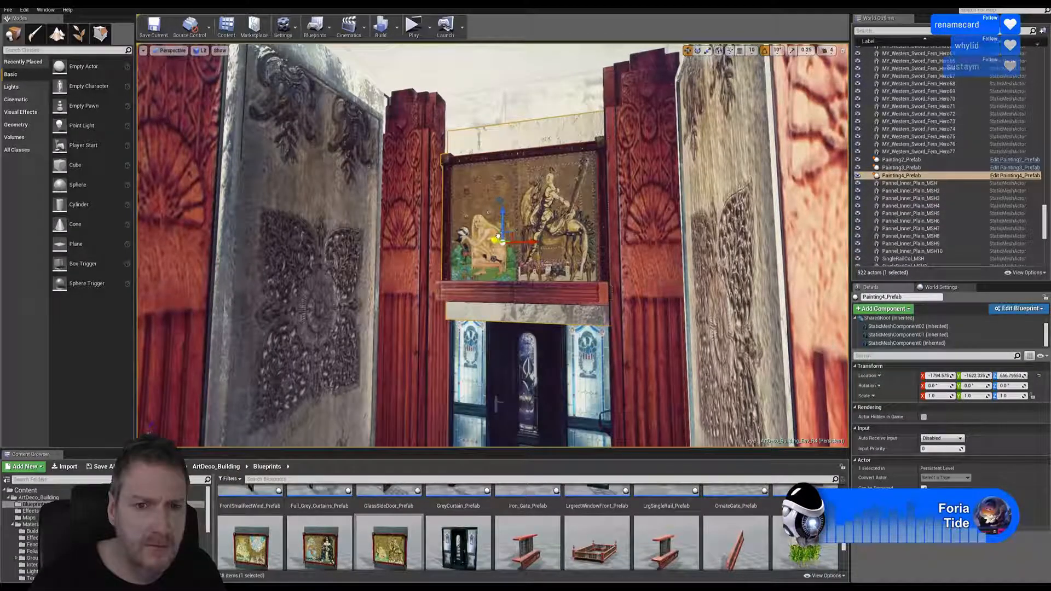
mouse_move(498, 237)
right_mouse_down()
mouse_move(569, 237)
mouse_move(527, 242)
right_mouse_up()
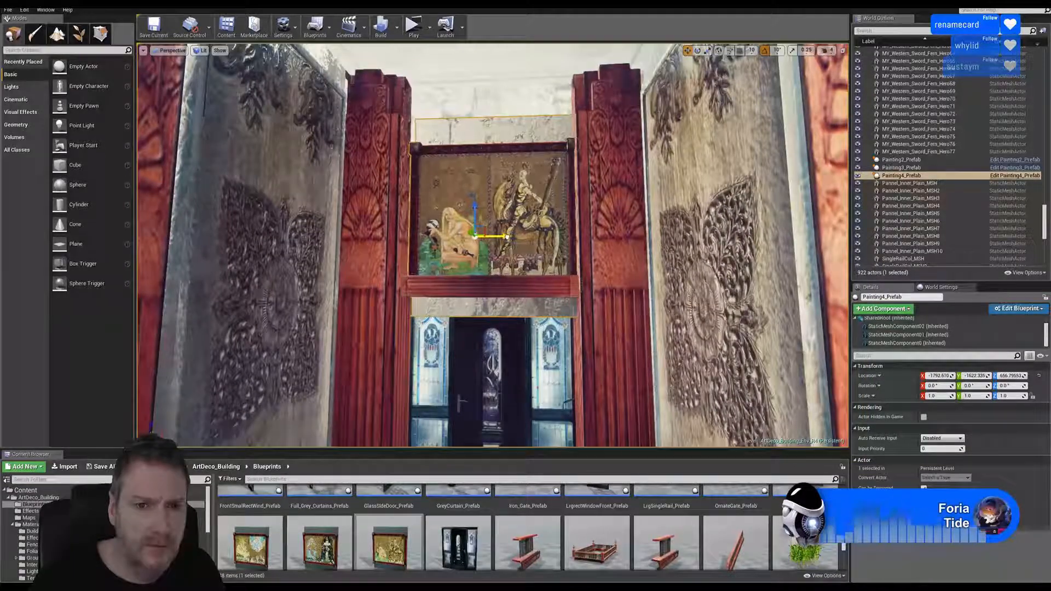
left_click_drag(506, 236, 508, 236)
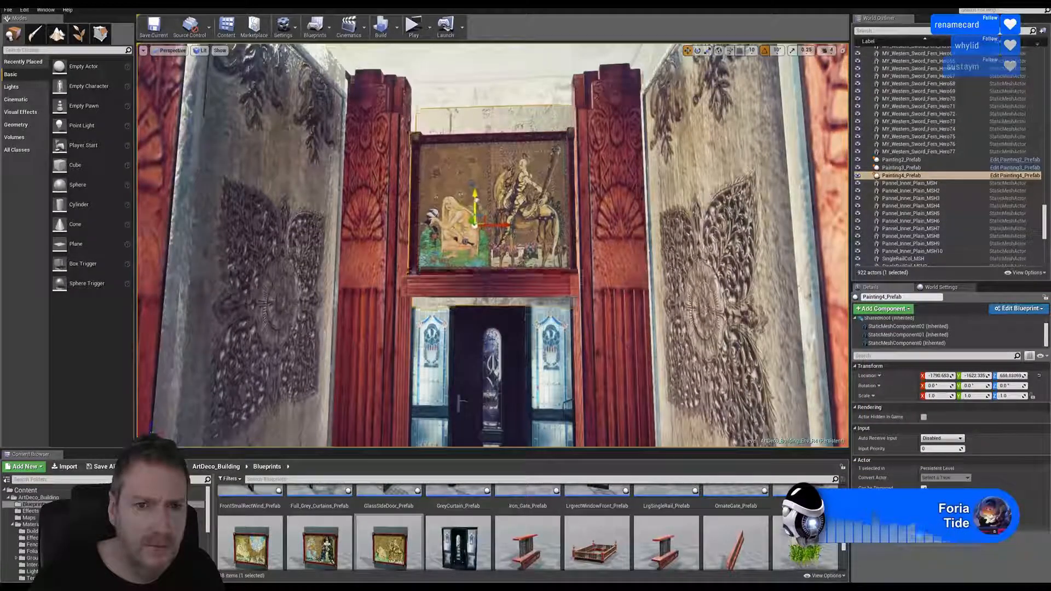
mouse_move(475, 198)
left_mouse_down()
mouse_move(483, 172)
mouse_move(499, 200)
left_mouse_up()
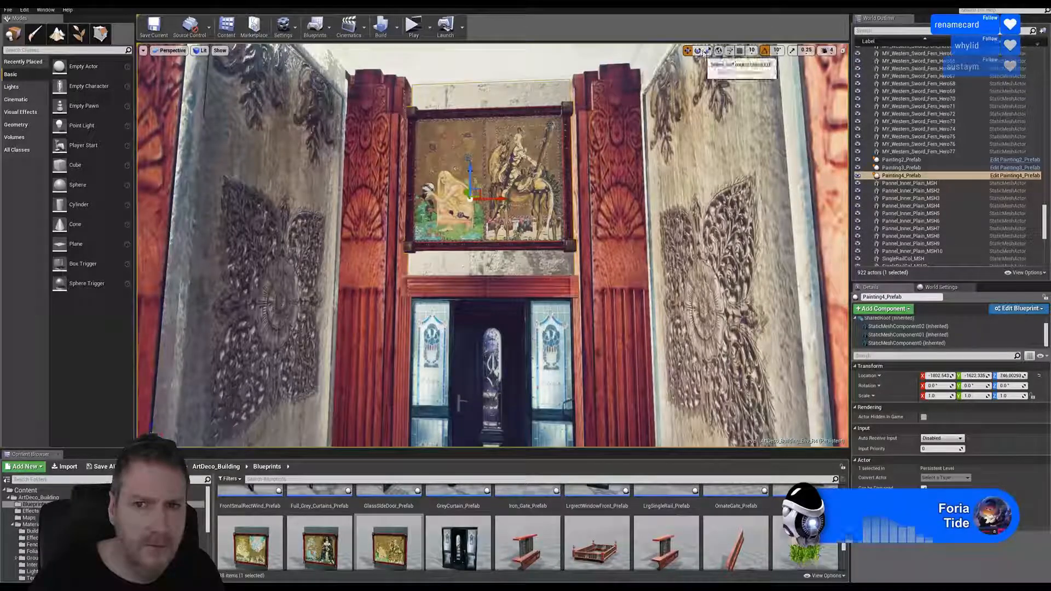
mouse_move(595, 255)
right_mouse_down()
mouse_move(585, 290)
mouse_move(594, 271)
mouse_move(599, 298)
mouse_move(628, 314)
mouse_move(594, 295)
mouse_move(609, 313)
right_mouse_up()
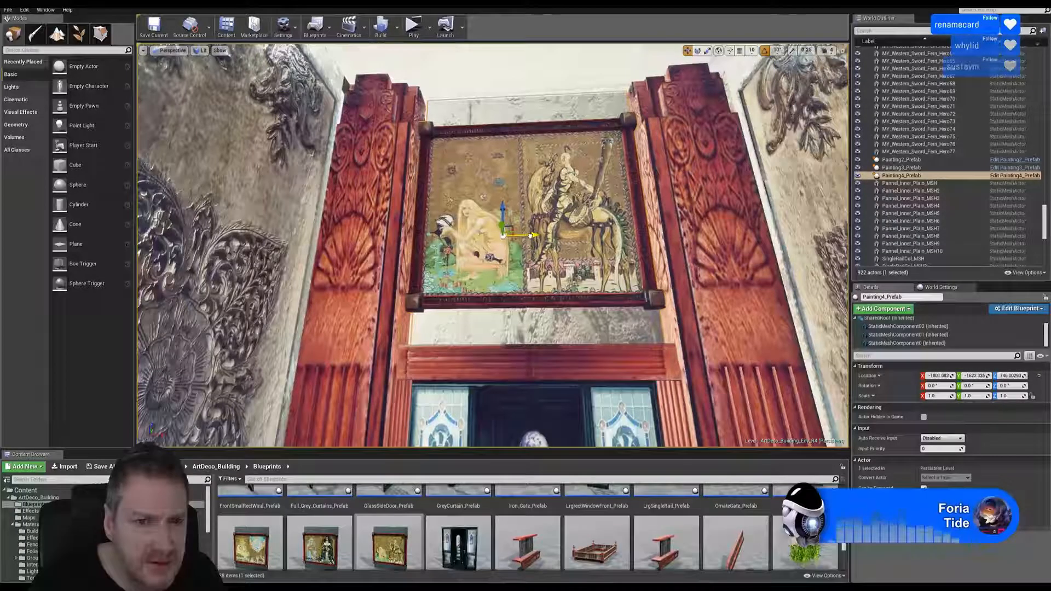
left_click_drag(531, 235, 529, 235)
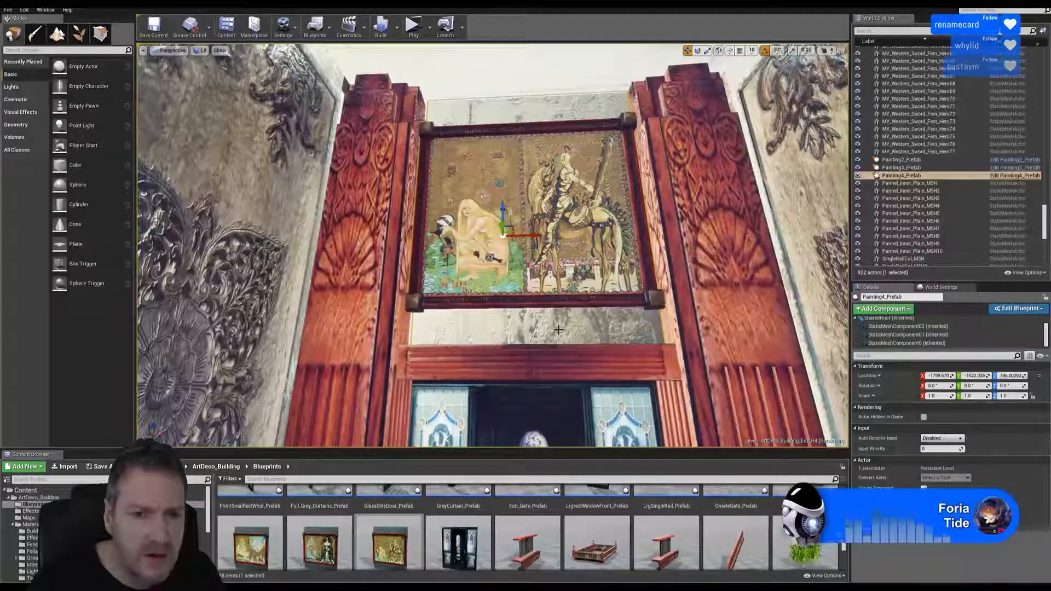
left_click(484, 327)
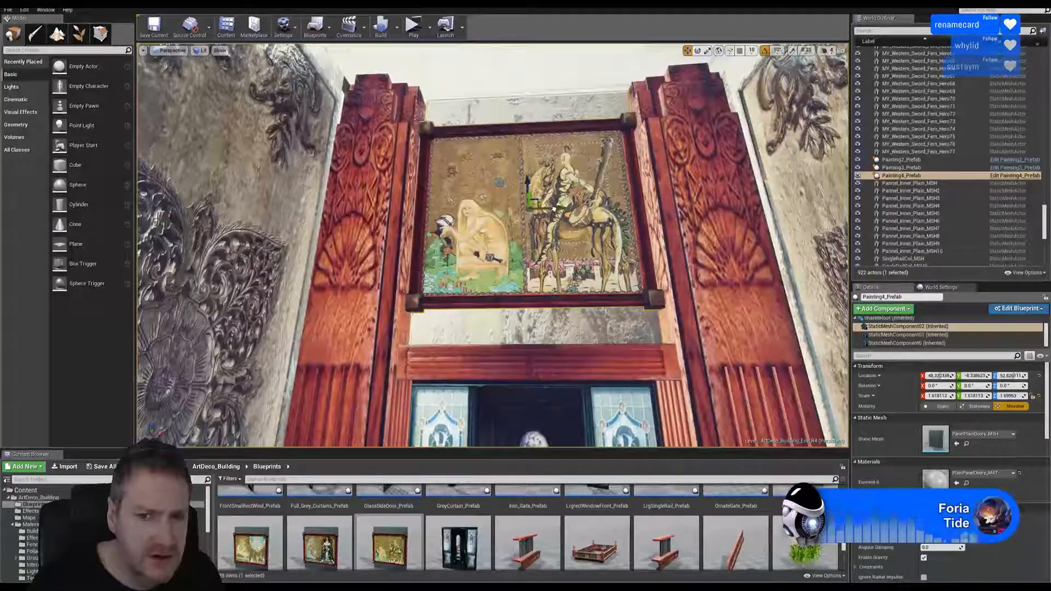
Shift the PanelPlainDoors_MSH part slightly on X, deselect Painting4_Prefab and fly back along the corridor.
left_click_drag(554, 209, 554, 209)
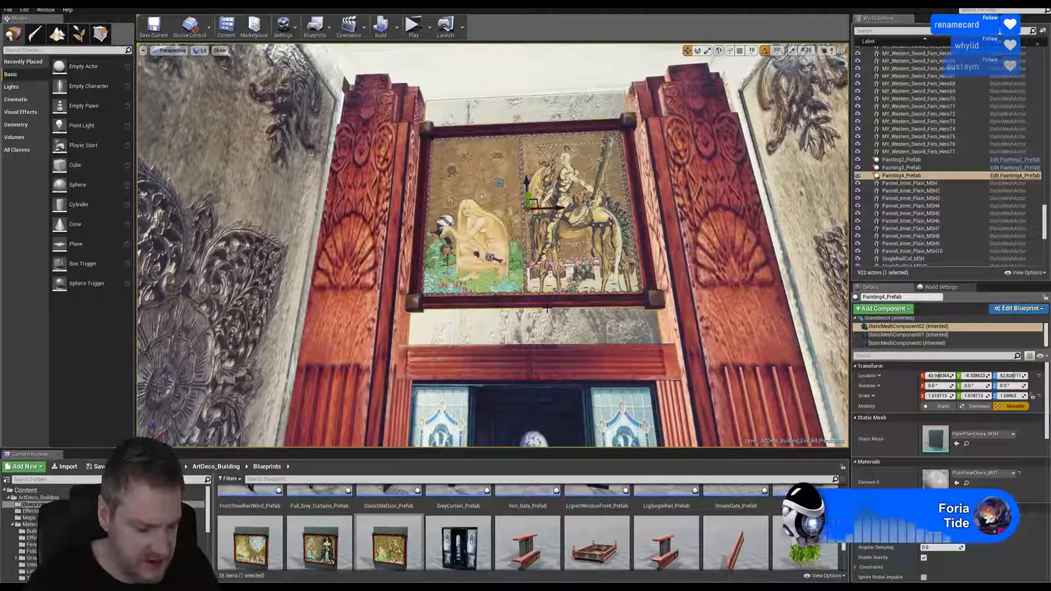
key("Escape")
mouse_move(547, 308)
right_mouse_down()
mouse_move(547, 328)
mouse_move(567, 320)
mouse_move(383, 312)
mouse_move(547, 312)
mouse_move(405, 306)
mouse_move(421, 306)
mouse_move(427, 257)
mouse_move(493, 181)
mouse_move(575, 180)
mouse_move(668, 200)
mouse_move(733, 219)
mouse_move(766, 246)
mouse_move(753, 244)
right_mouse_up()
key("w")
key("w")
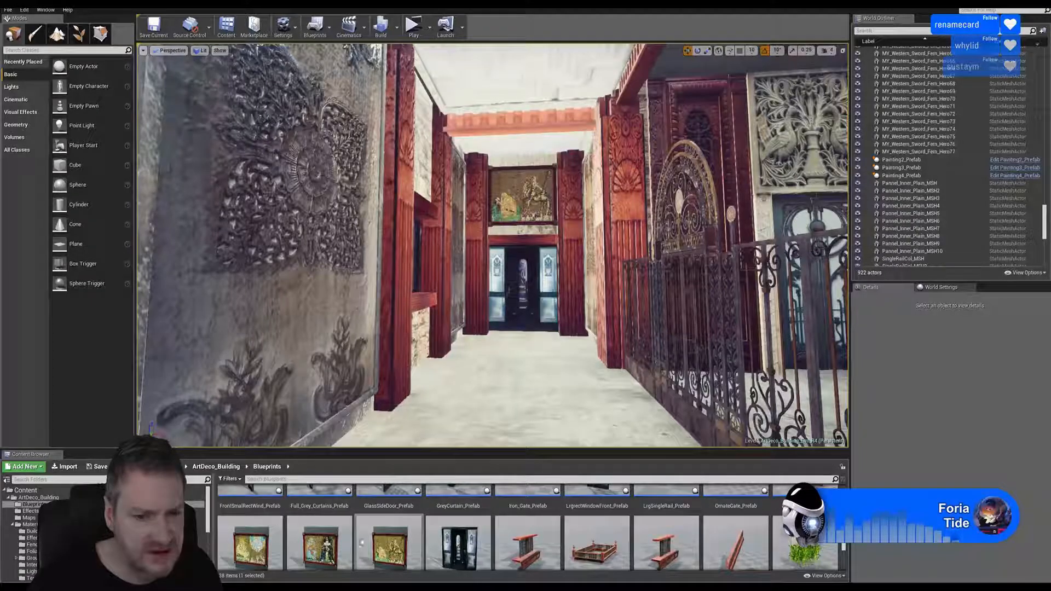
Fly through the corridor and rooms to the window and select its wooden FeatureDoorTop trim beam.
mouse_move(513, 350)
right_mouse_down()
mouse_move(362, 301)
mouse_move(246, 312)
mouse_move(306, 306)
mouse_move(416, 241)
right_mouse_up()
key("w")
key("w")
right_click_drag(591, 405, 556, 404)
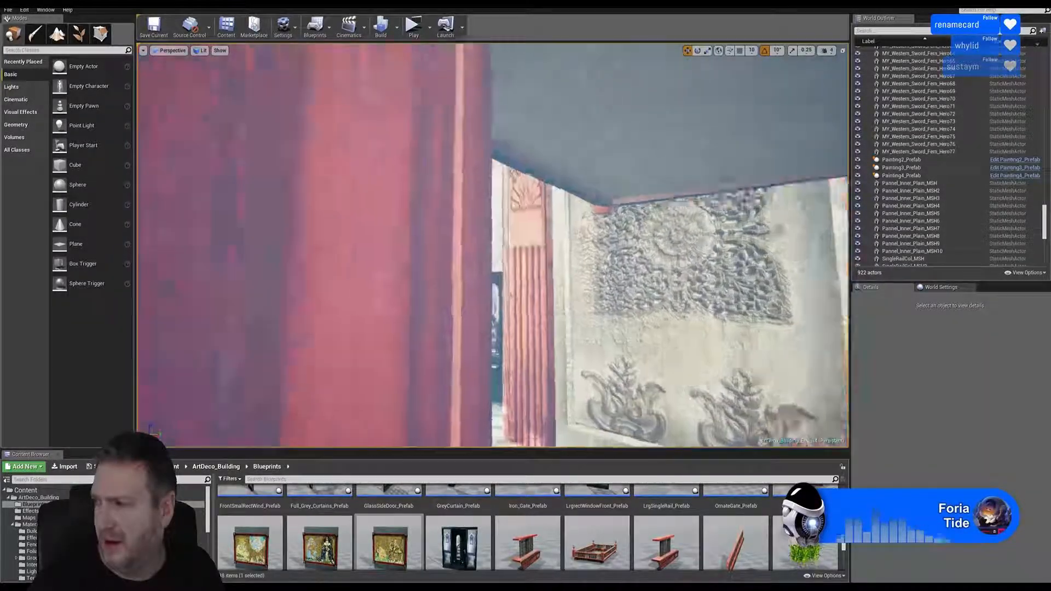
right_click_drag(493, 245, 427, 245)
right_click_drag(493, 245, 610, 280)
key("w")
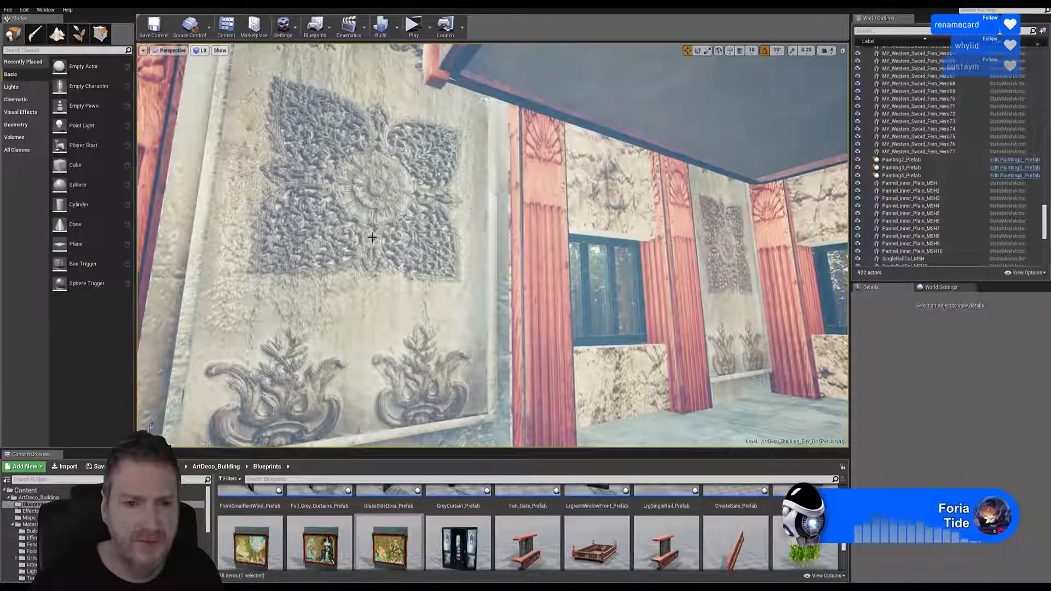
right_click_drag(372, 237, 263, 255)
right_click_drag(293, 188, 142, 180)
right_click_drag(493, 245, 684, 241)
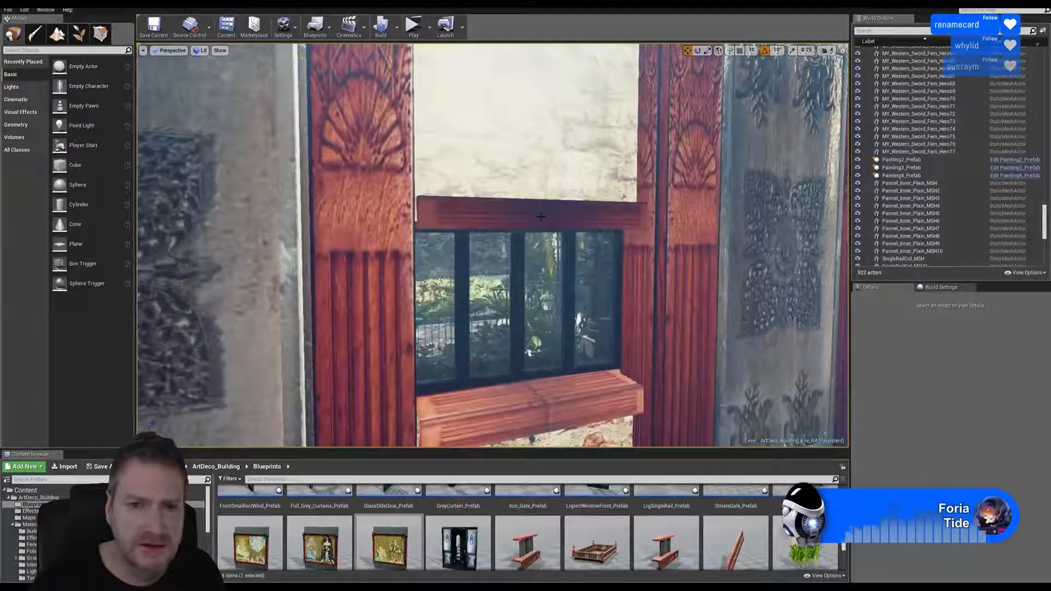
left_click(540, 217)
Duplicate the trim beam, slide the copy along the corridor and rotate it to run across the doorway.
right_click(541, 215)
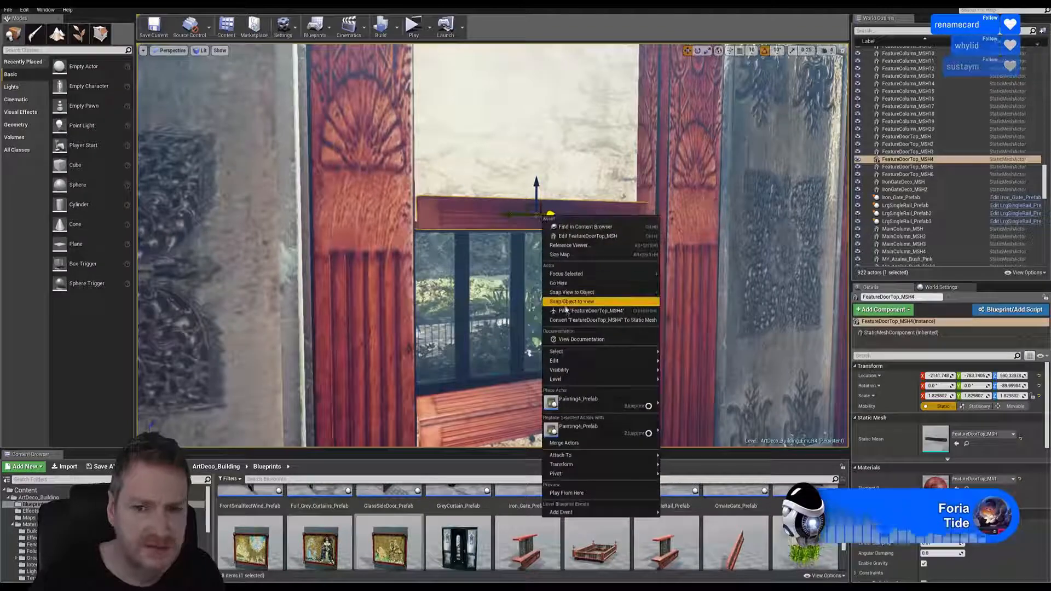
mouse_move(569, 362)
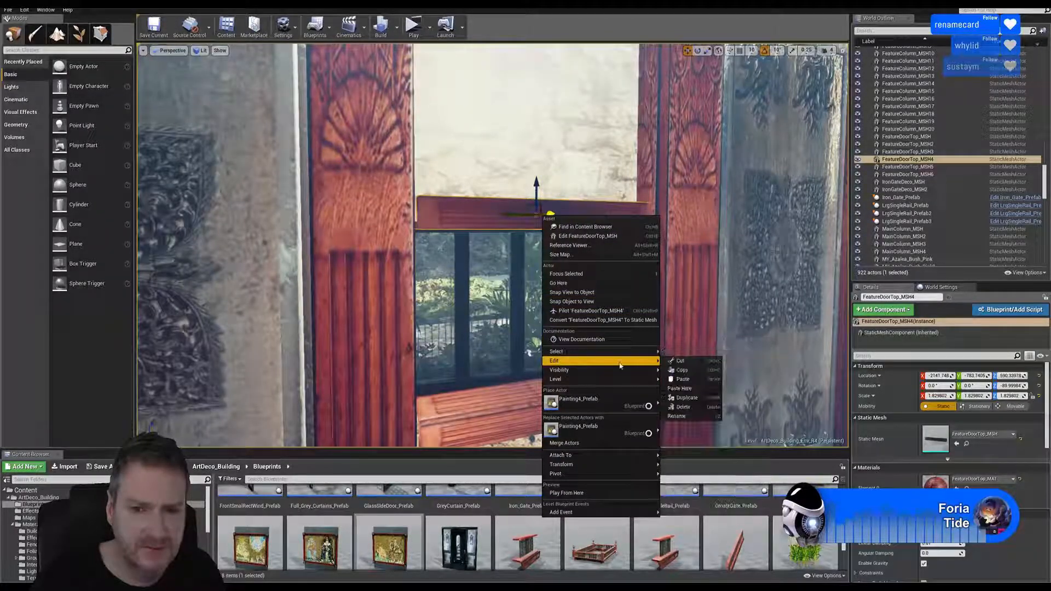
left_click(679, 391)
right_click_drag(528, 292, 460, 277)
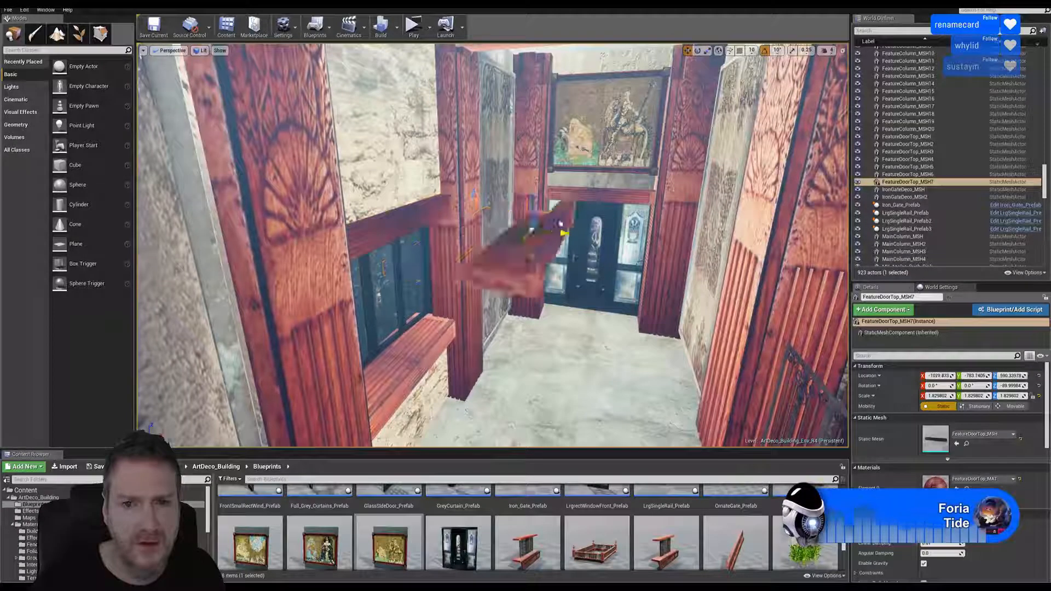
left_click_drag(563, 232, 704, 231)
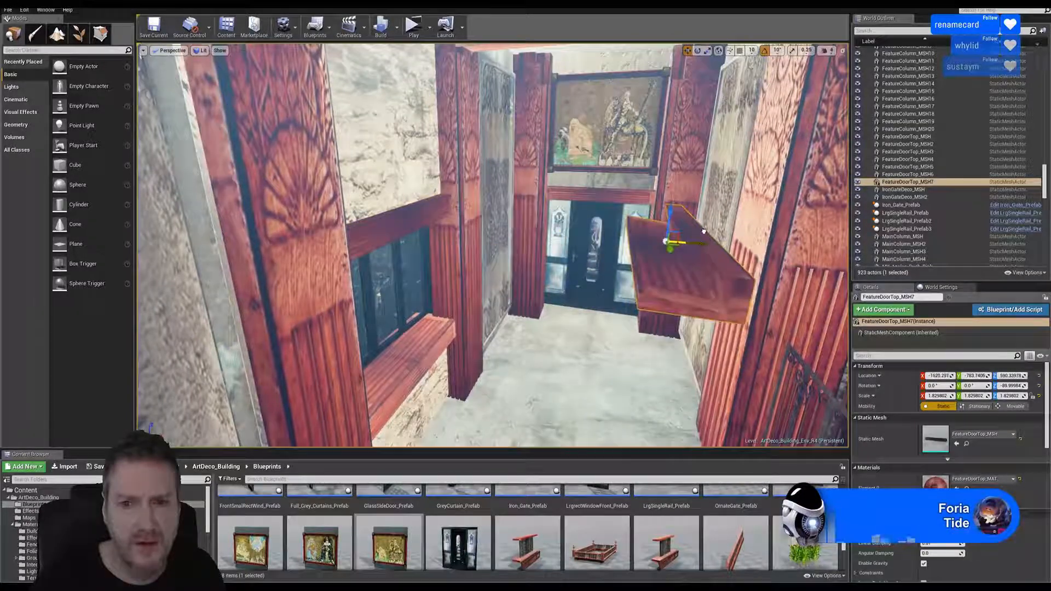
left_click(699, 51)
left_click_drag(662, 253, 553, 243)
left_click(687, 50)
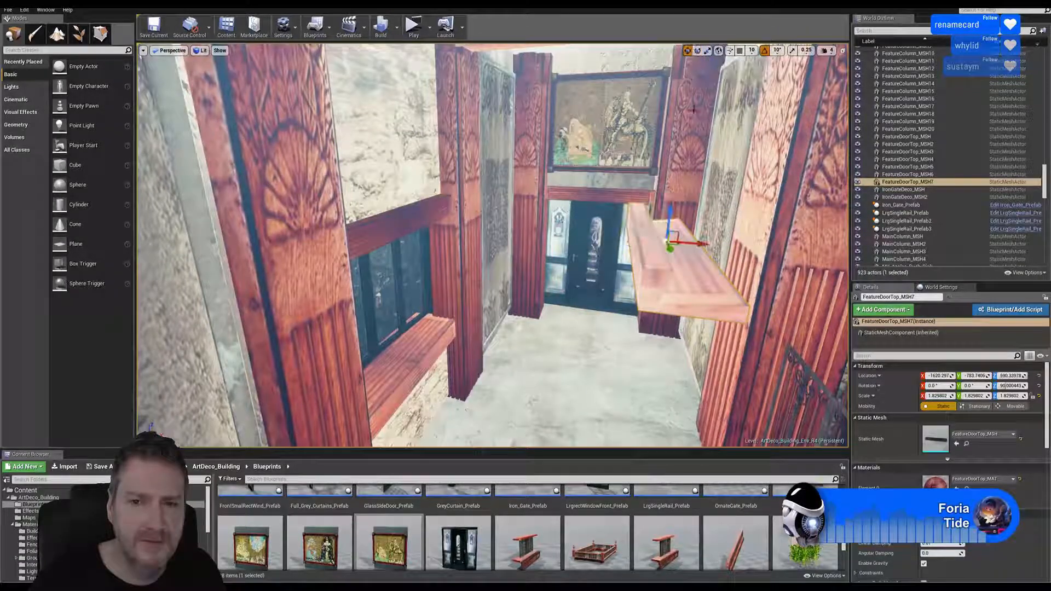
Carry the copied beam to the next doorway and lower it onto the door frame.
right_click_drag(751, 205, 846, 202)
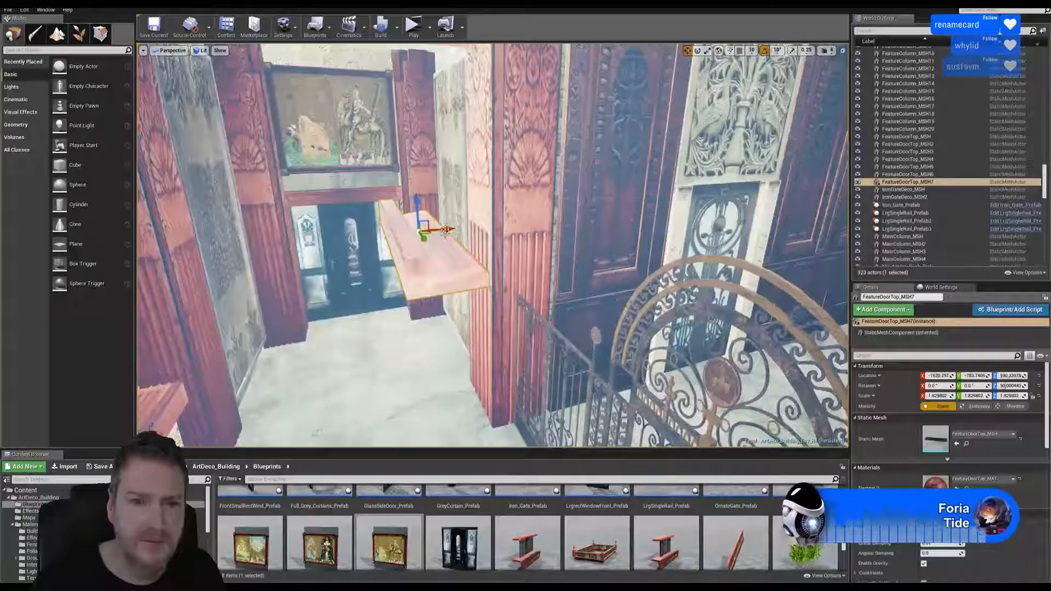
left_click_drag(448, 222, 656, 216)
right_click_drag(657, 219, 788, 210)
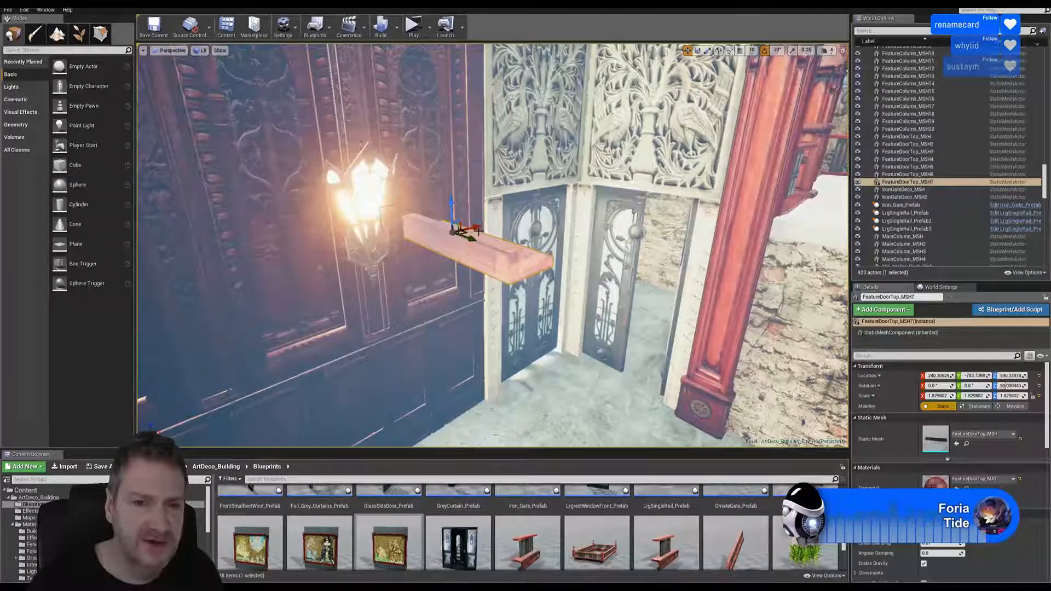
left_click_drag(475, 226, 563, 197)
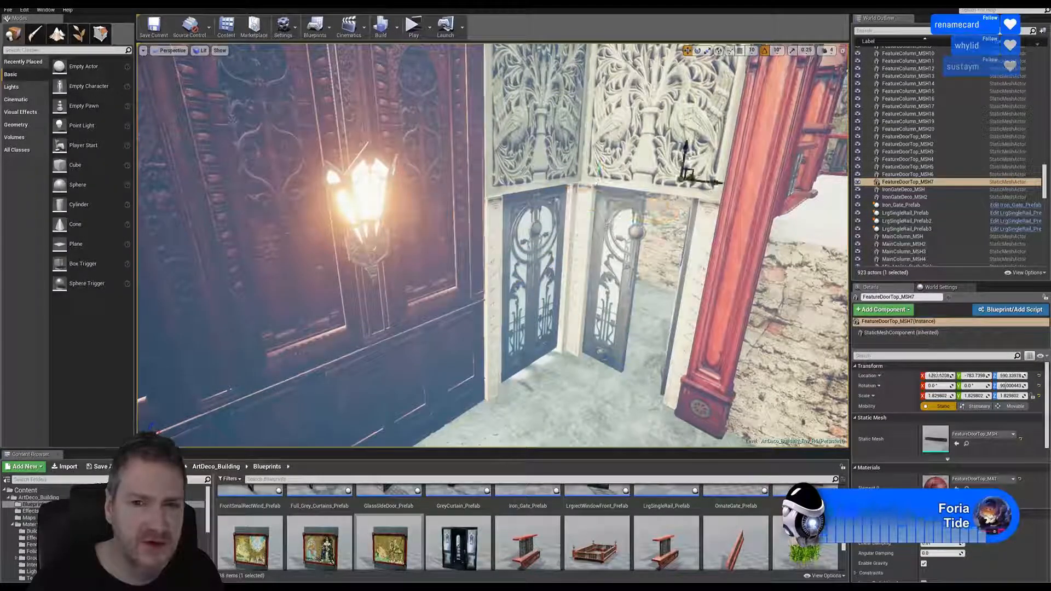
right_click_drag(695, 249, 455, 189)
key("w")
key("w")
key("w")
key("w")
key("s")
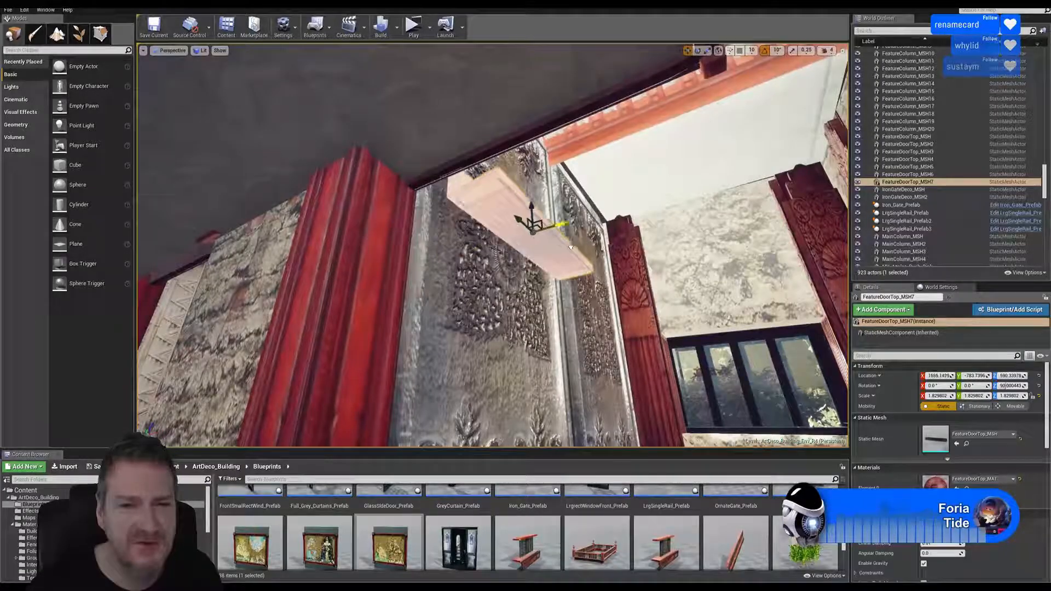
right_click_drag(715, 310, 576, 311)
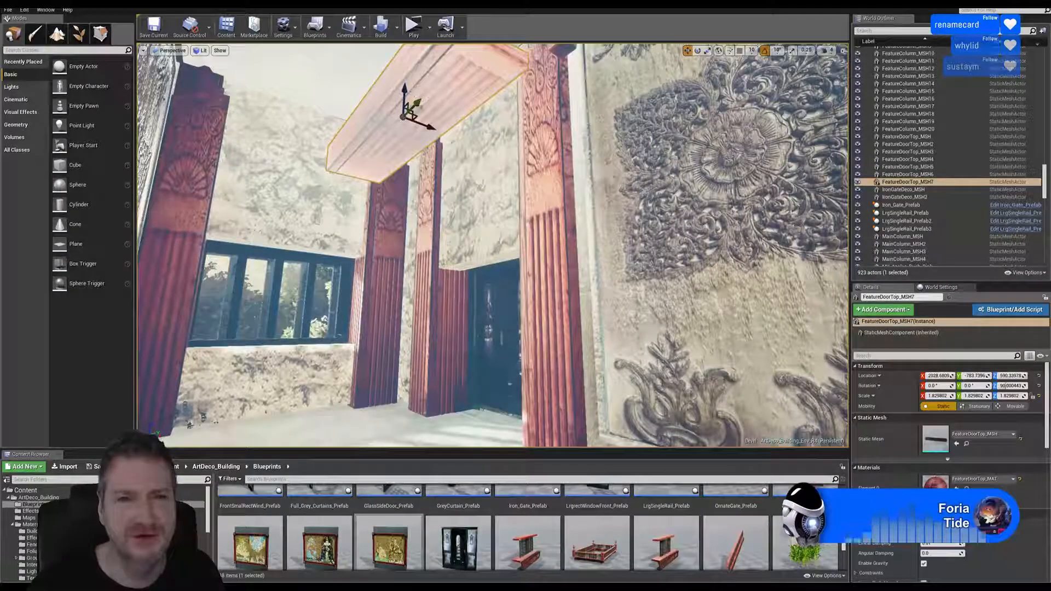
left_click_drag(414, 104, 462, 178)
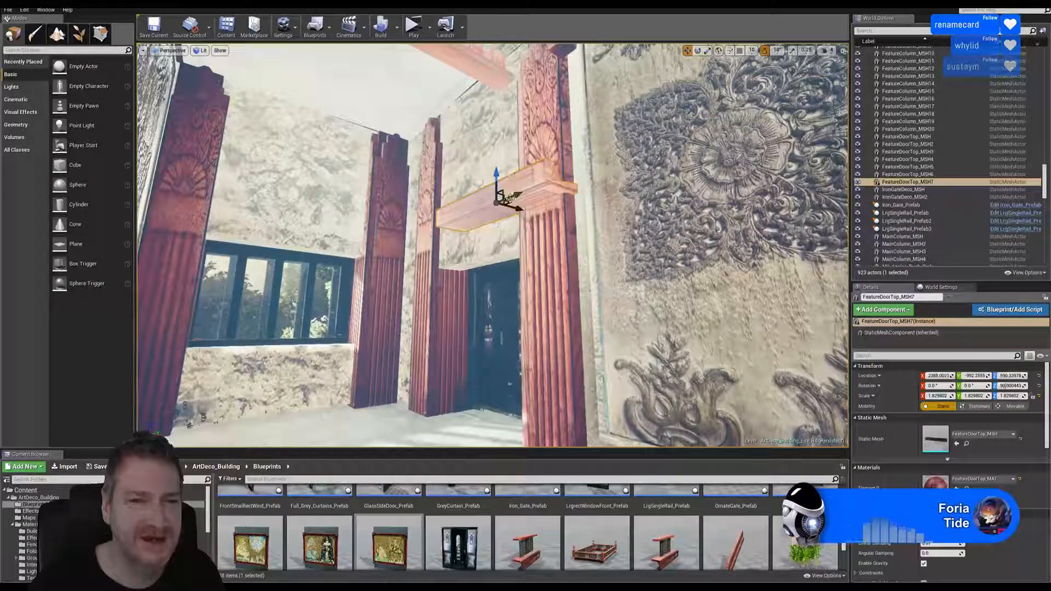
left_click_drag(489, 217, 467, 229)
right_click_drag(467, 229, 373, 261)
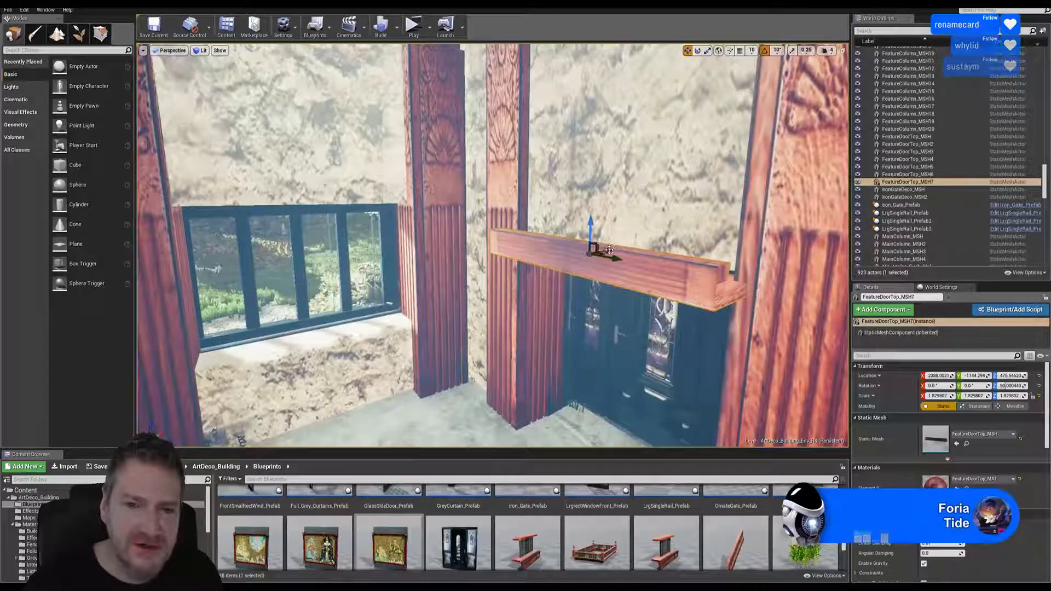
left_click_drag(612, 250, 638, 234)
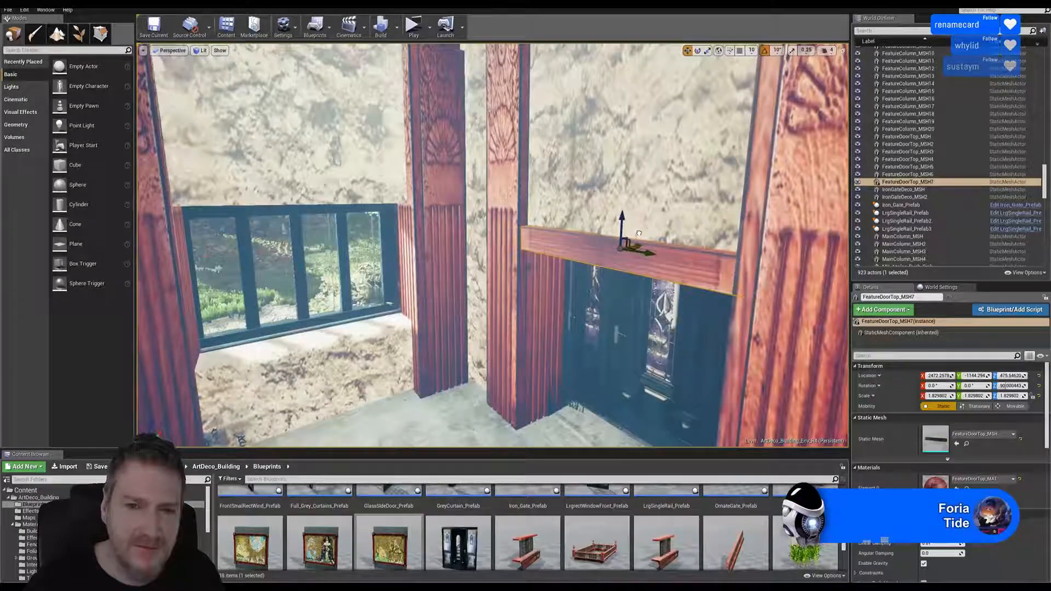
Reselect FeatureDoorTop_MSH7 and slide it along X to about 2488, centred over the door.
left_click(638, 251)
left_click(638, 255)
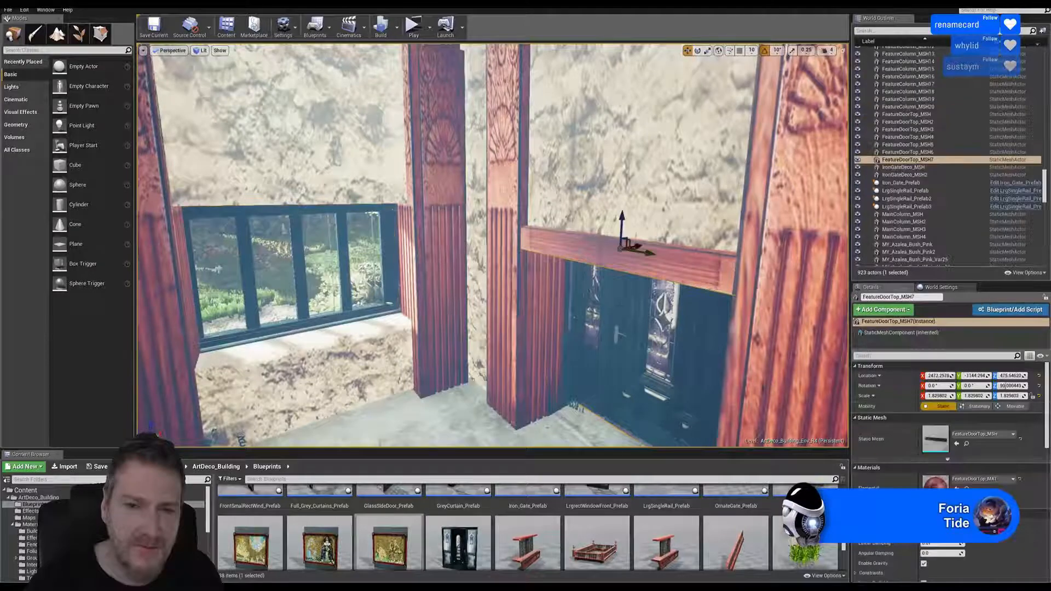
right_click_drag(638, 256, 570, 301)
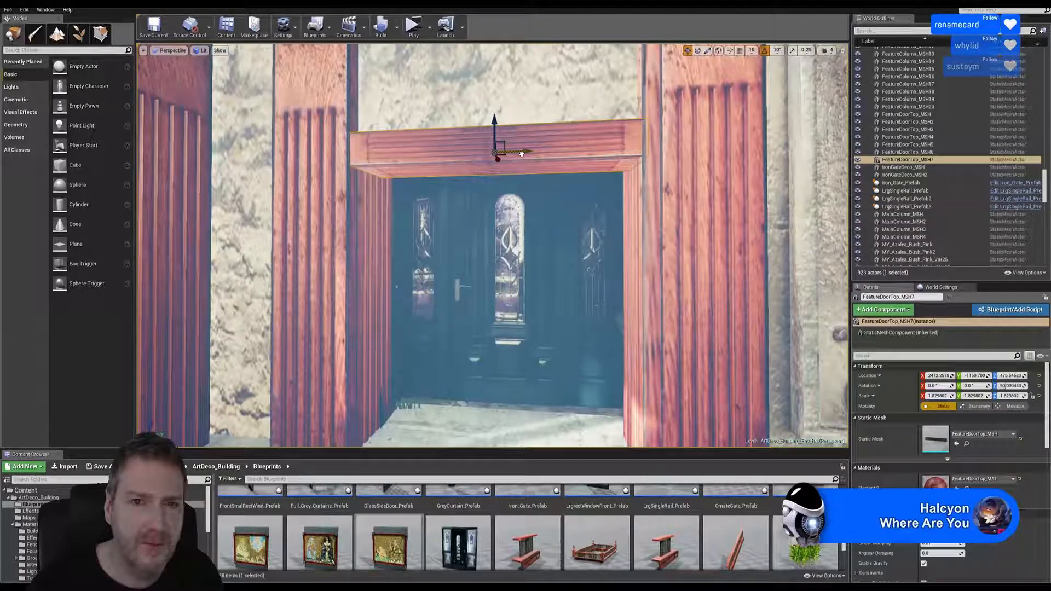
mouse_move(514, 151)
right_mouse_down()
mouse_move(437, 159)
mouse_move(517, 167)
mouse_move(533, 143)
right_mouse_up()
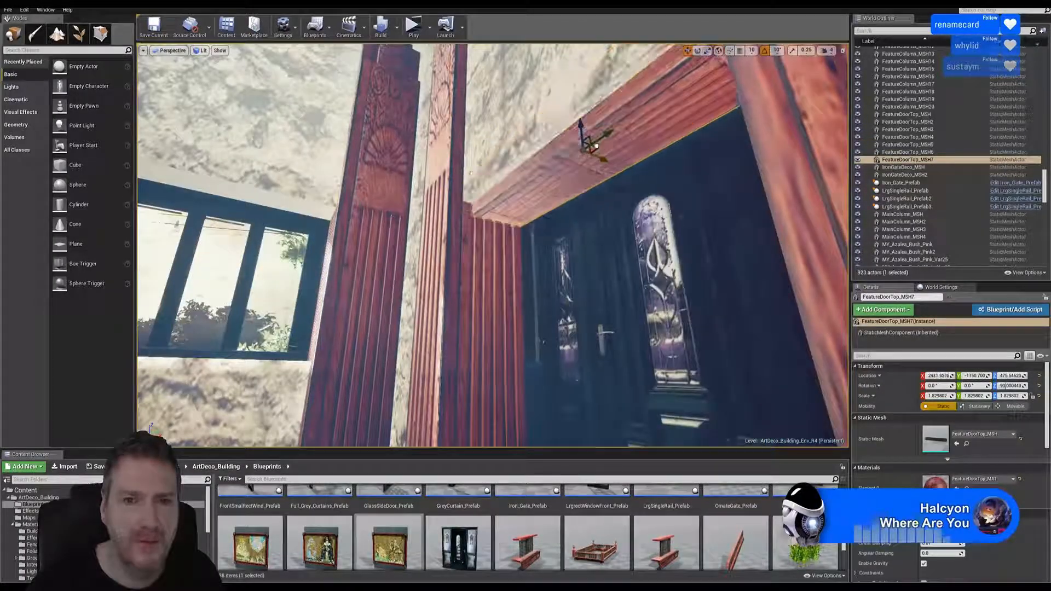
left_click_drag(596, 146, 594, 148)
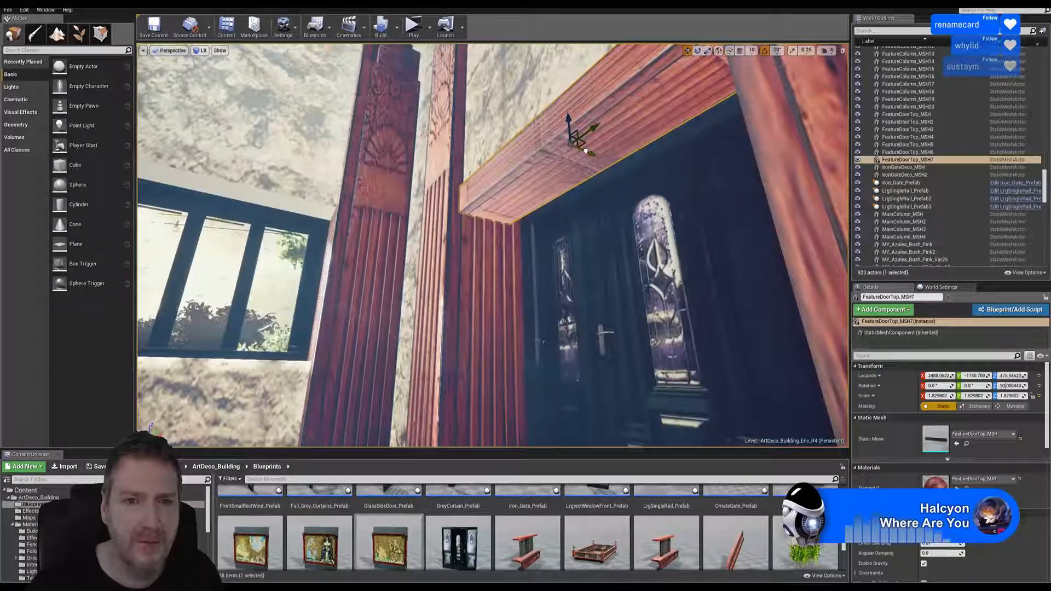
right_click_drag(570, 164, 423, 397)
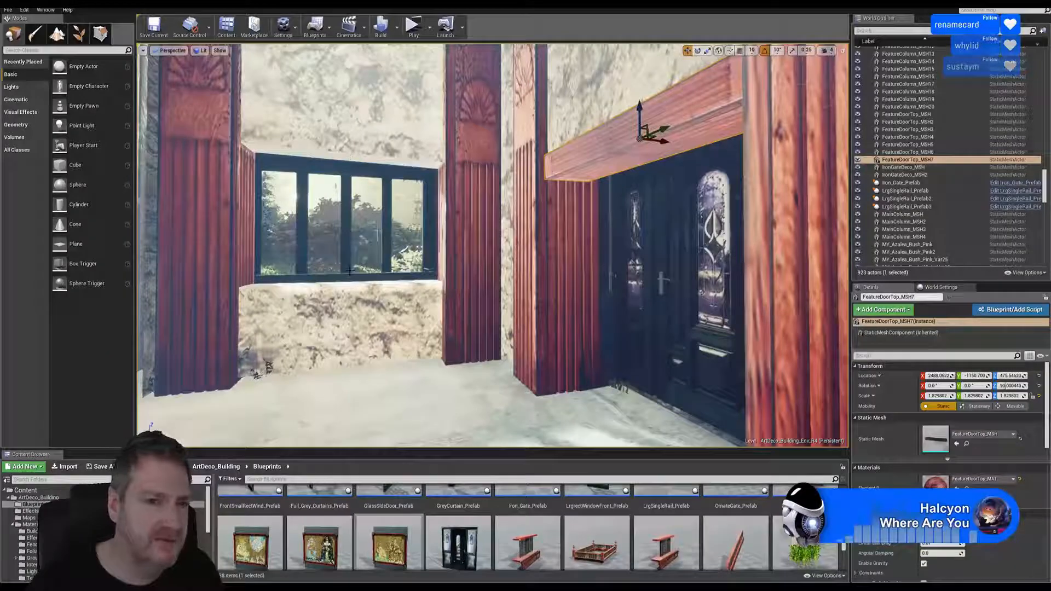
Duplicate the beam as FeatureDoorTop_MSH8, rotate it -90° on Z and move it to about X 2117.
right_click(597, 147)
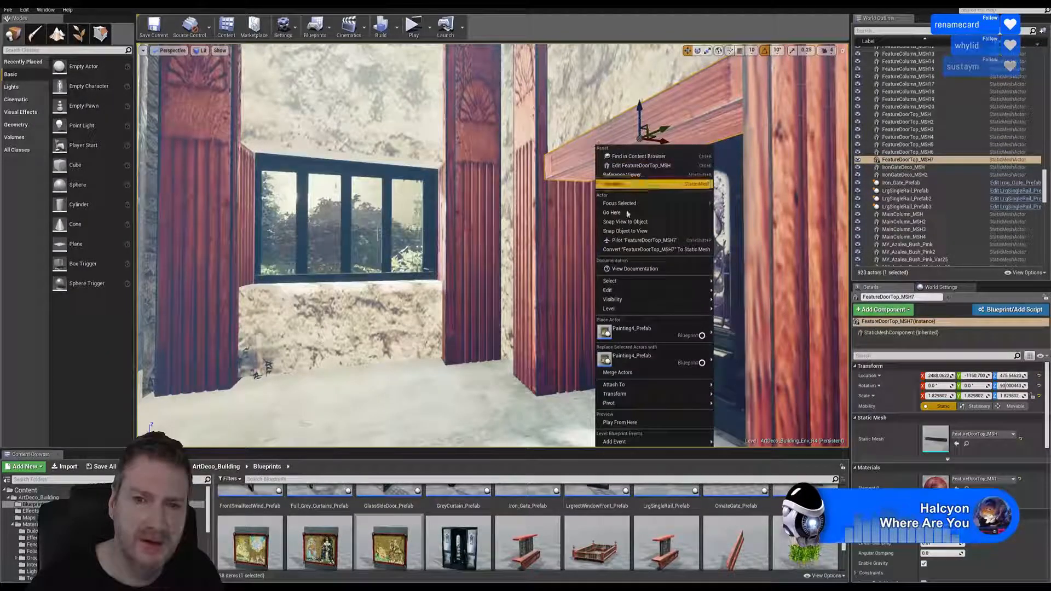
mouse_move(656, 290)
left_click(739, 326)
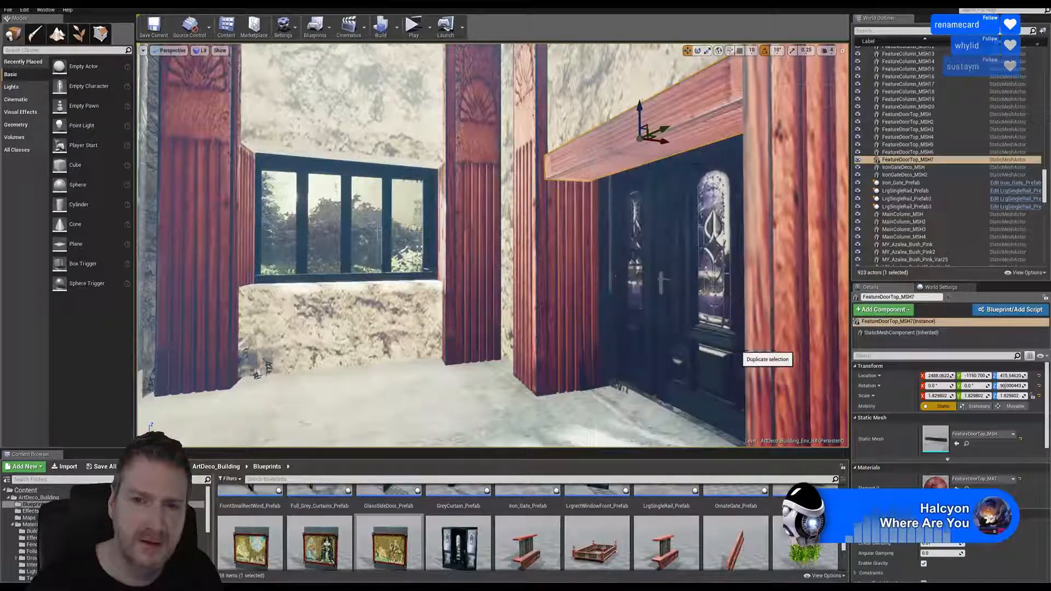
left_click_drag(664, 141, 460, 141)
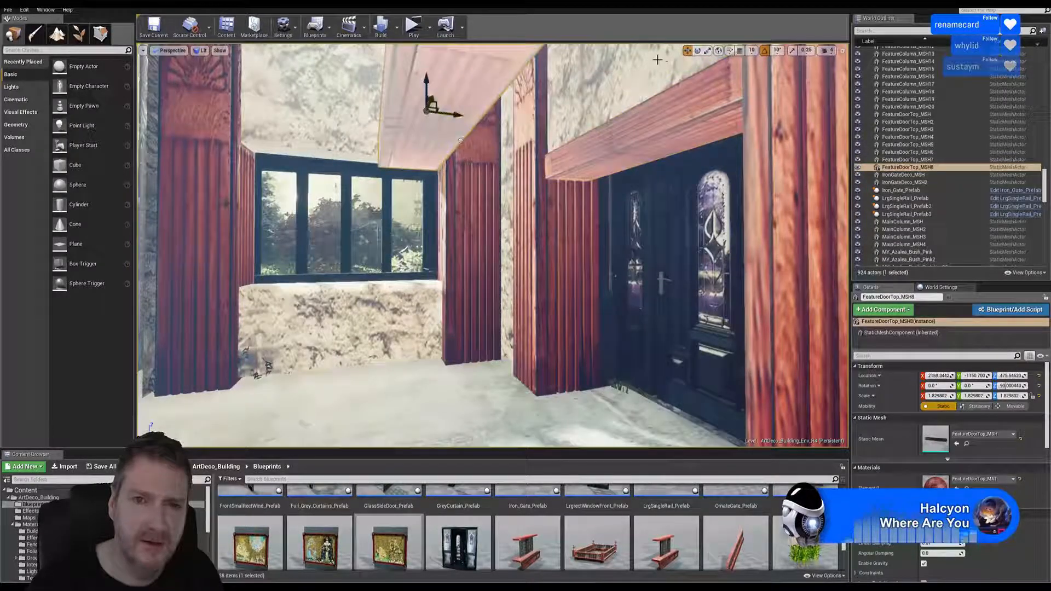
left_click(697, 51)
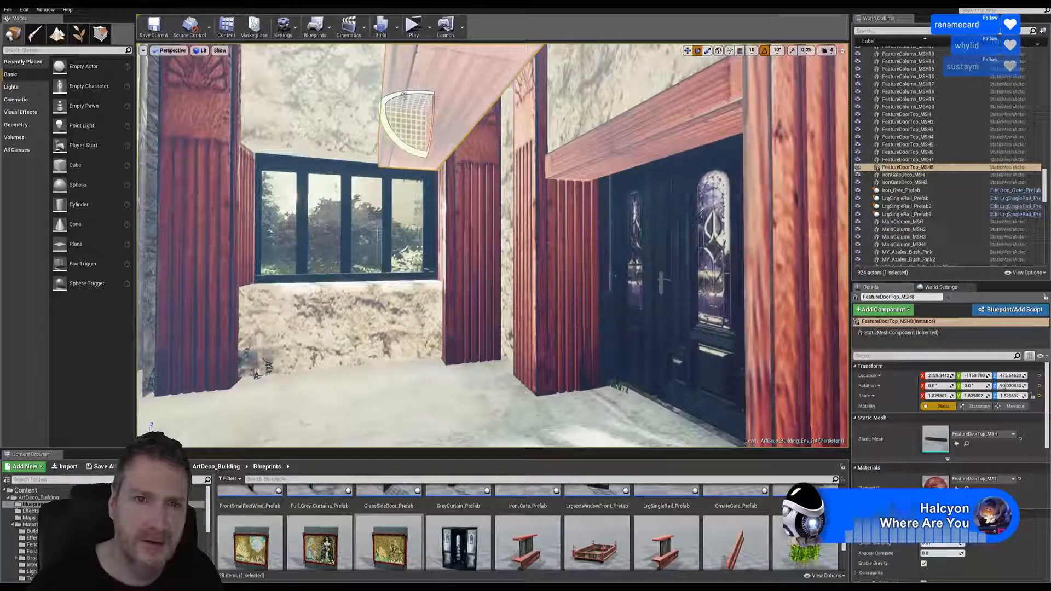
left_click_drag(404, 94, 437, 109)
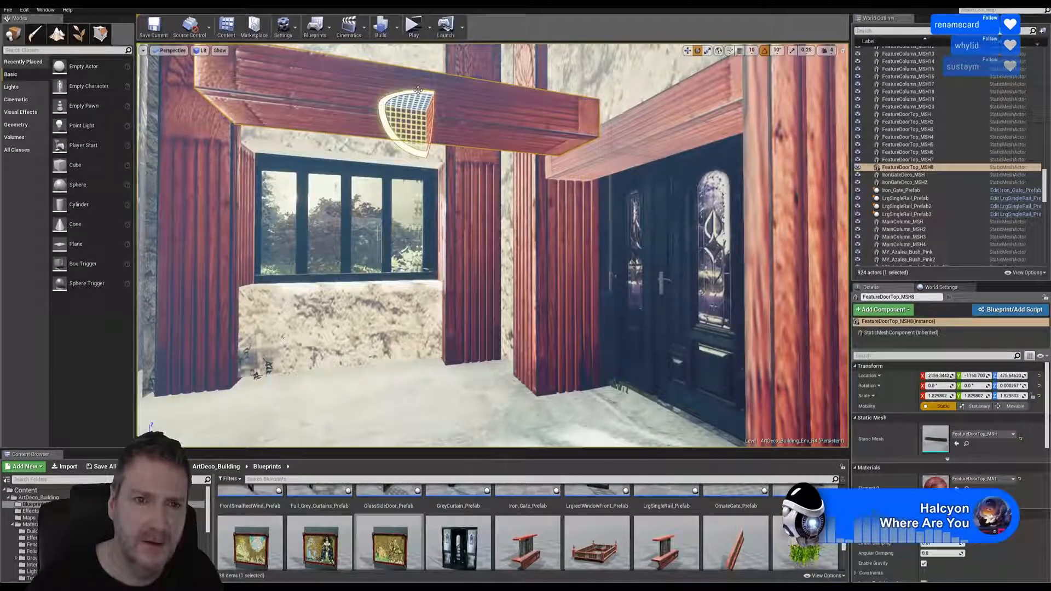
left_click(687, 51)
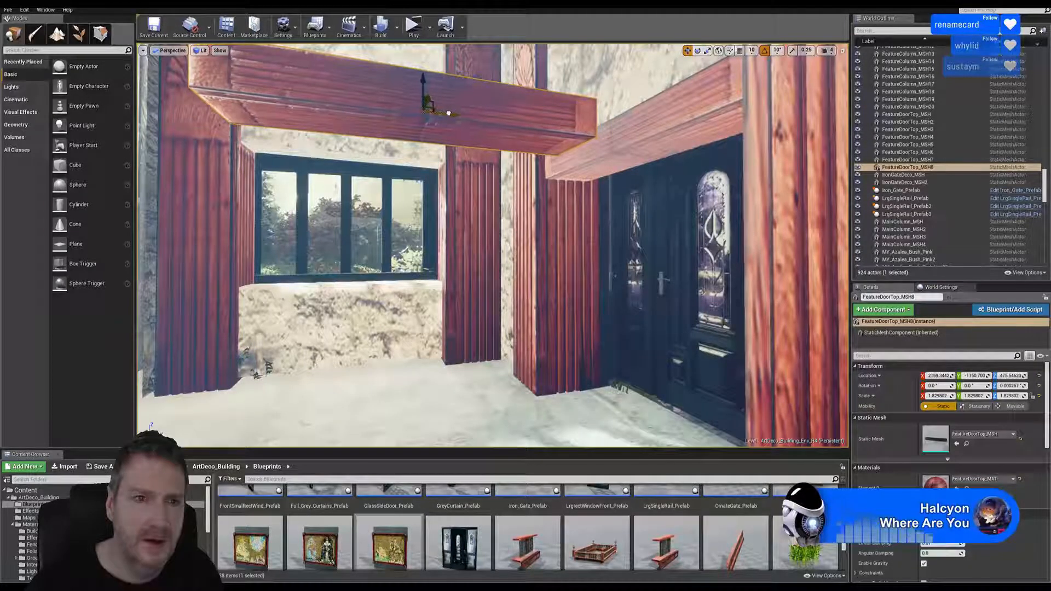
left_click_drag(448, 113, 418, 113)
right_click_drag(419, 112, 389, 79)
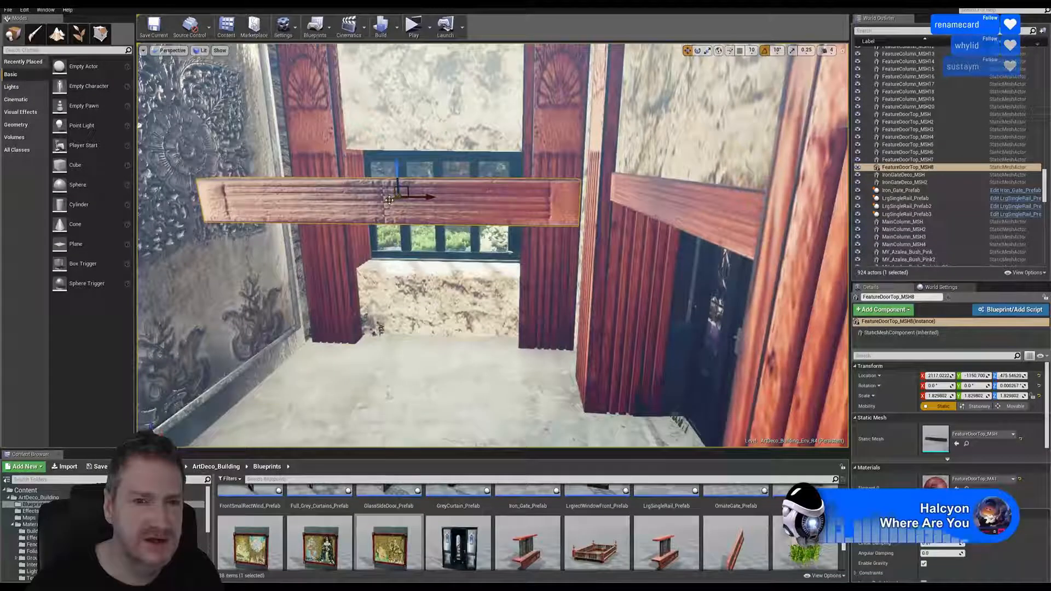
Move FeatureDoorTop_MSH8 along Y, Z and X onto the window frame at about X 2054, Y -1705.
left_click_drag(389, 200, 406, 183)
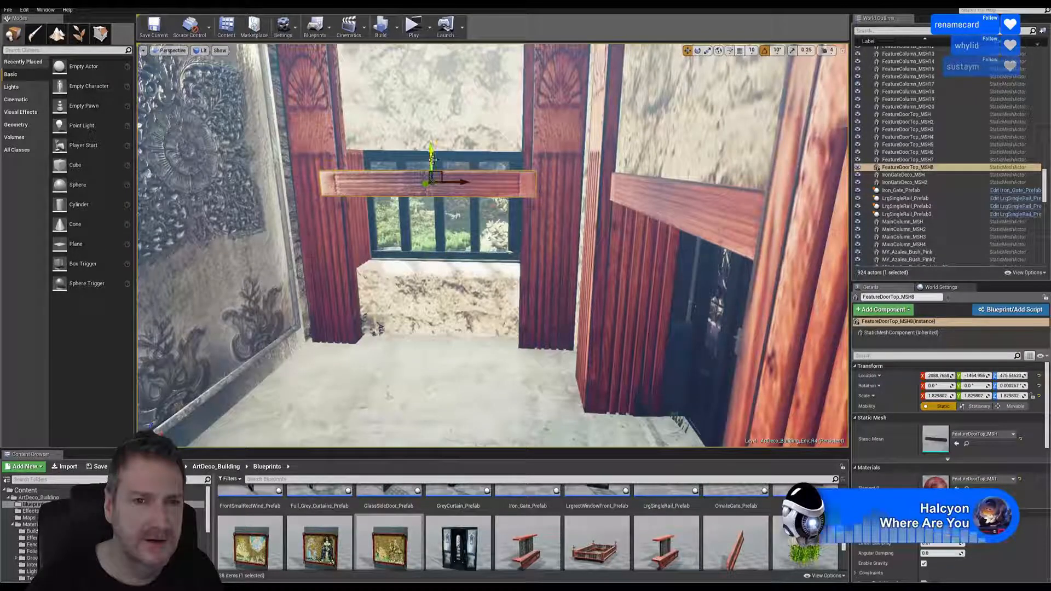
left_click_drag(430, 146, 423, 132)
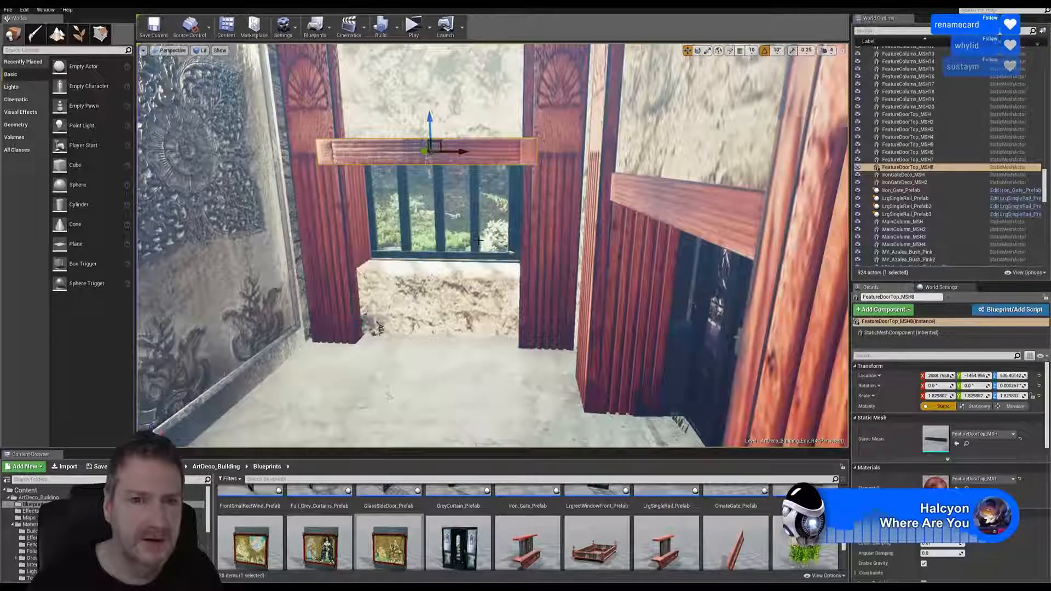
right_click_drag(432, 131, 388, 107)
key("w")
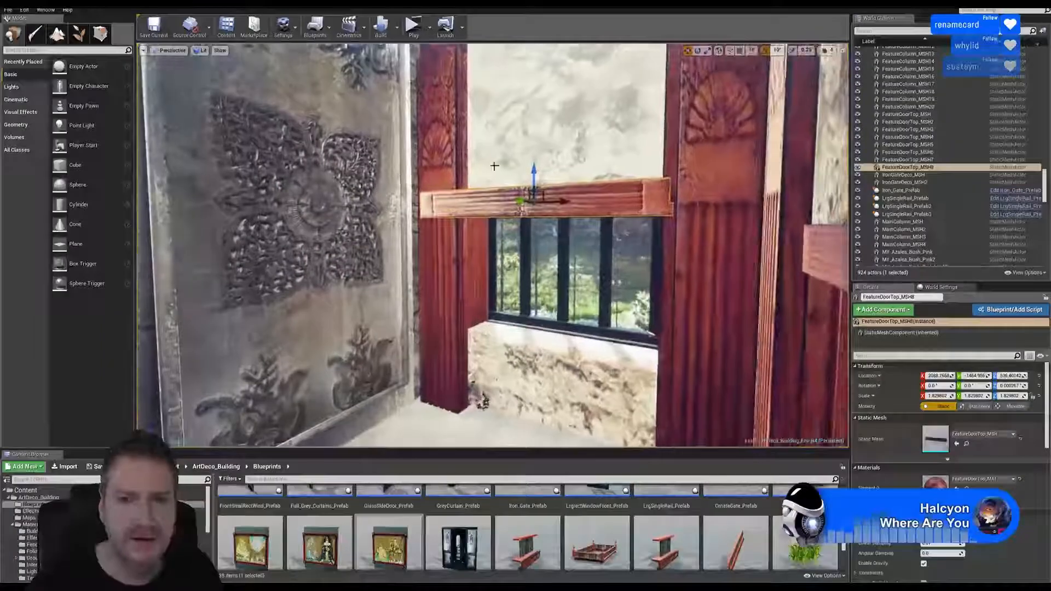
left_click_drag(521, 200, 563, 193)
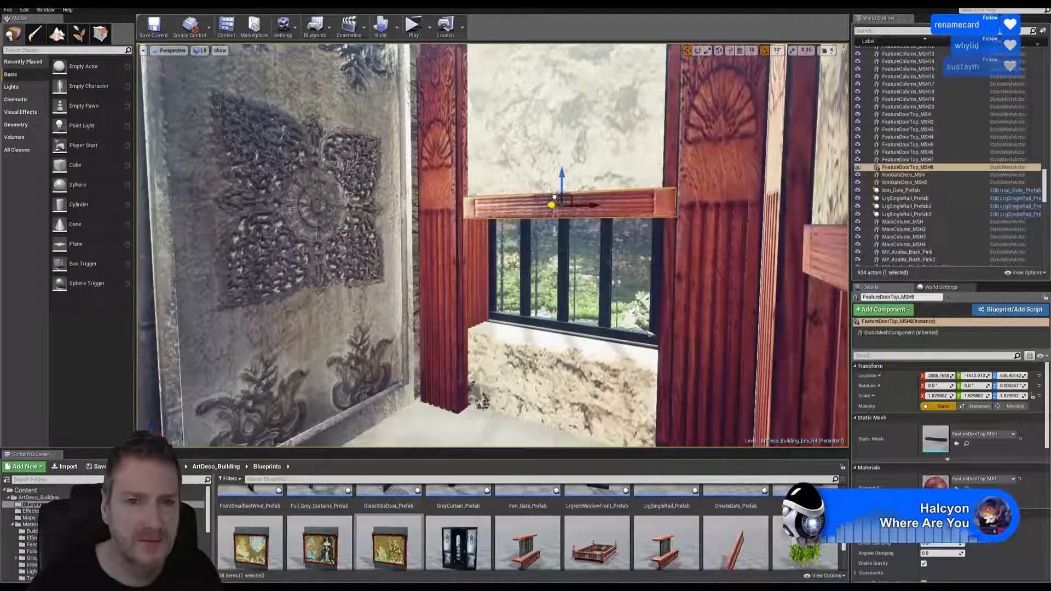
right_click_drag(567, 218, 546, 255)
key("w")
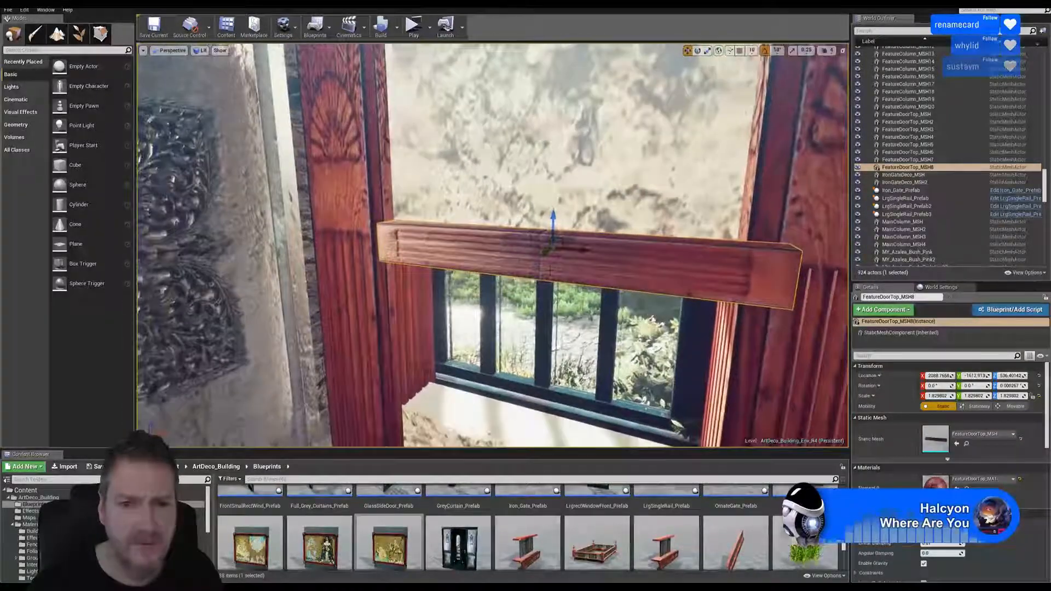
left_click_drag(546, 256, 566, 240)
right_click_drag(567, 241, 602, 227)
mouse_move(502, 225)
right_mouse_down()
mouse_move(466, 285)
mouse_move(501, 226)
right_mouse_up()
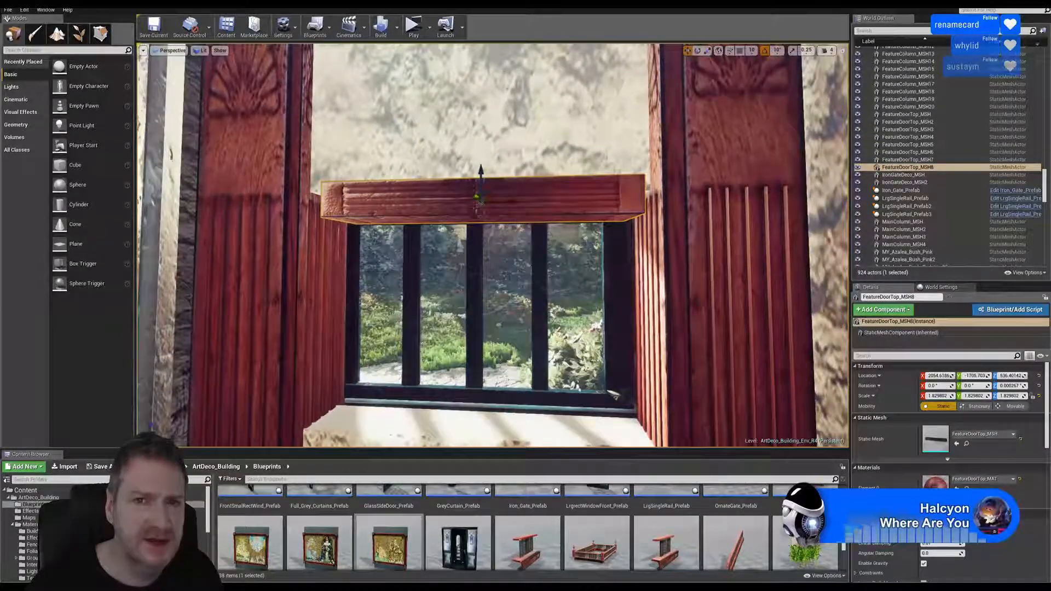
Scale the window beam to about 2.0 along X and centre it at X 2049.7.
key("r")
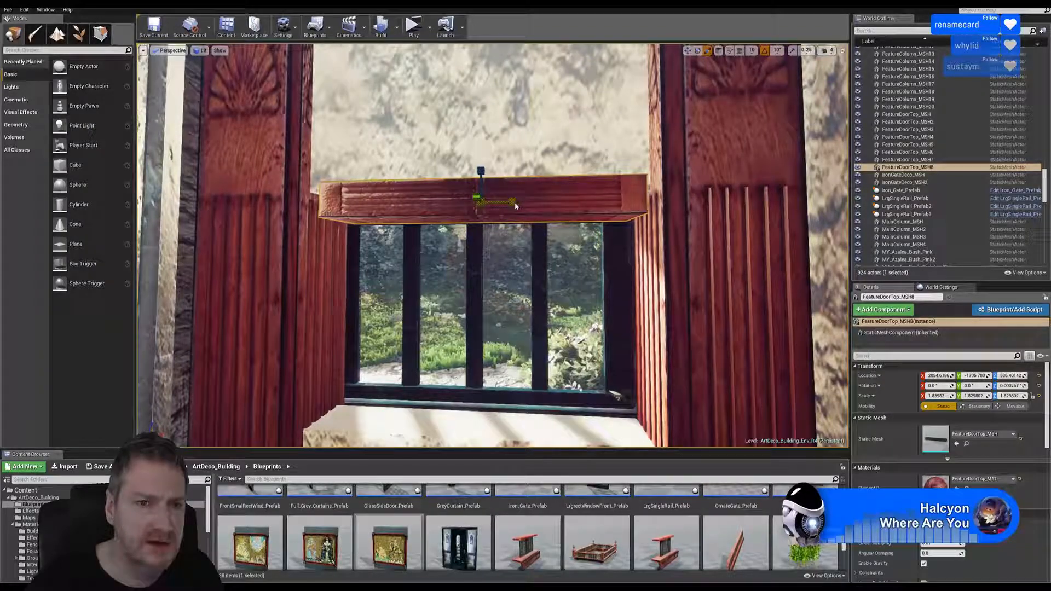
left_click_drag(515, 204, 532, 204)
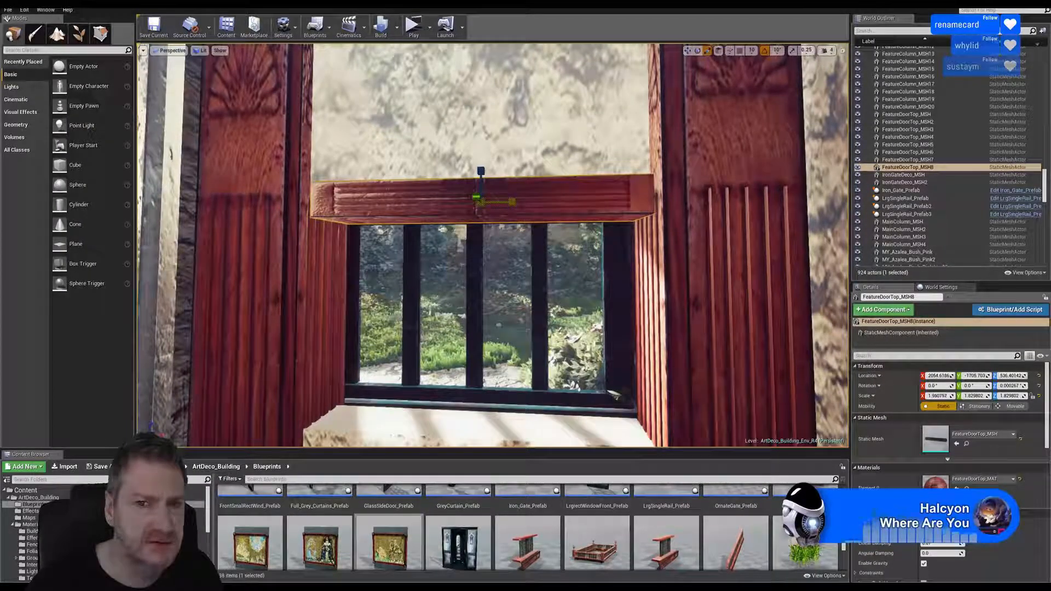
left_click(687, 51)
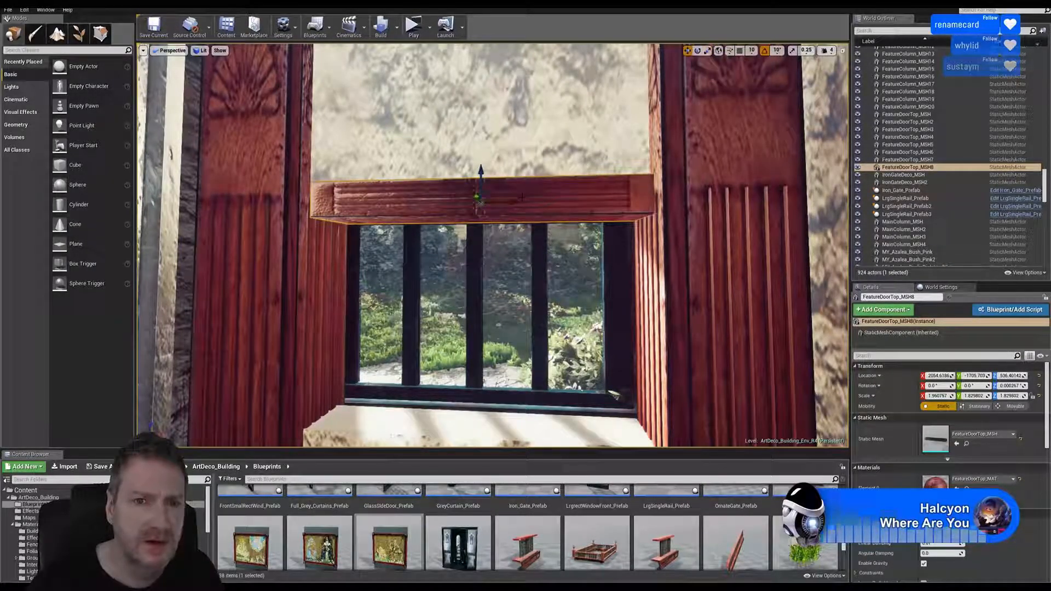
right_click_drag(522, 197, 518, 175)
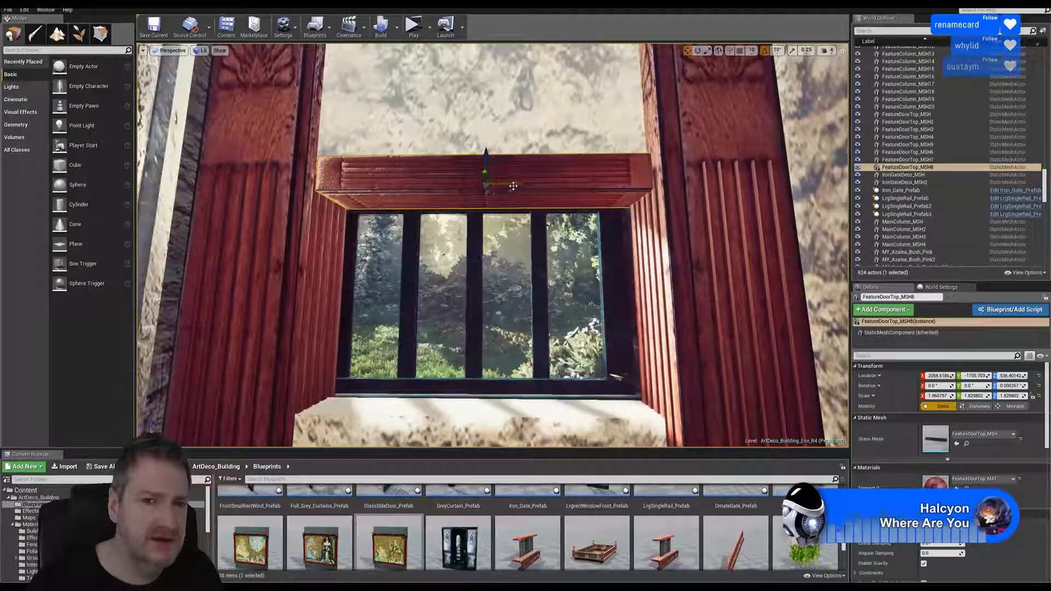
left_click_drag(513, 186, 506, 187)
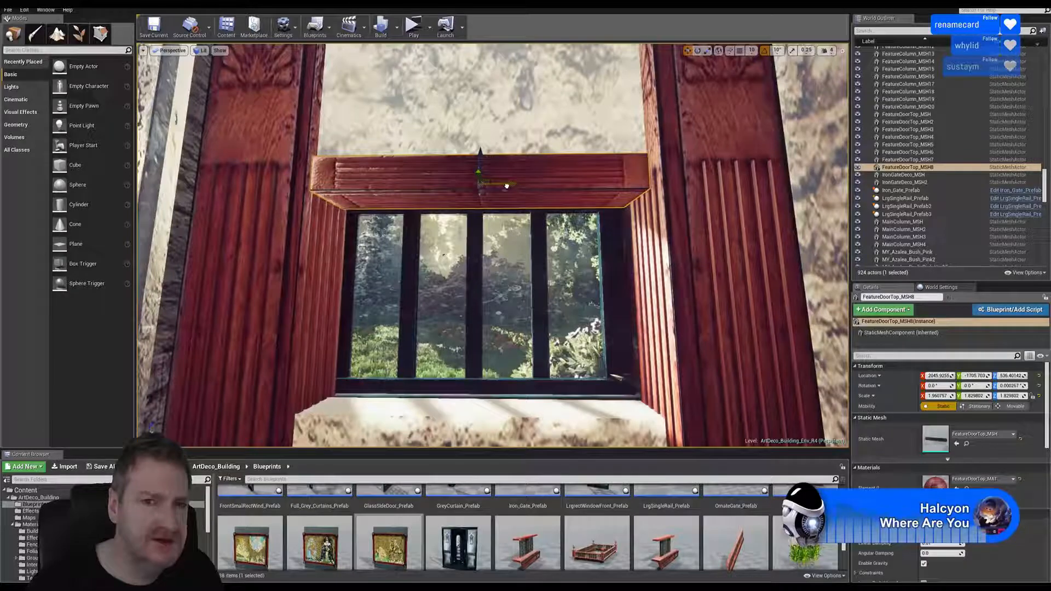
left_click(707, 50)
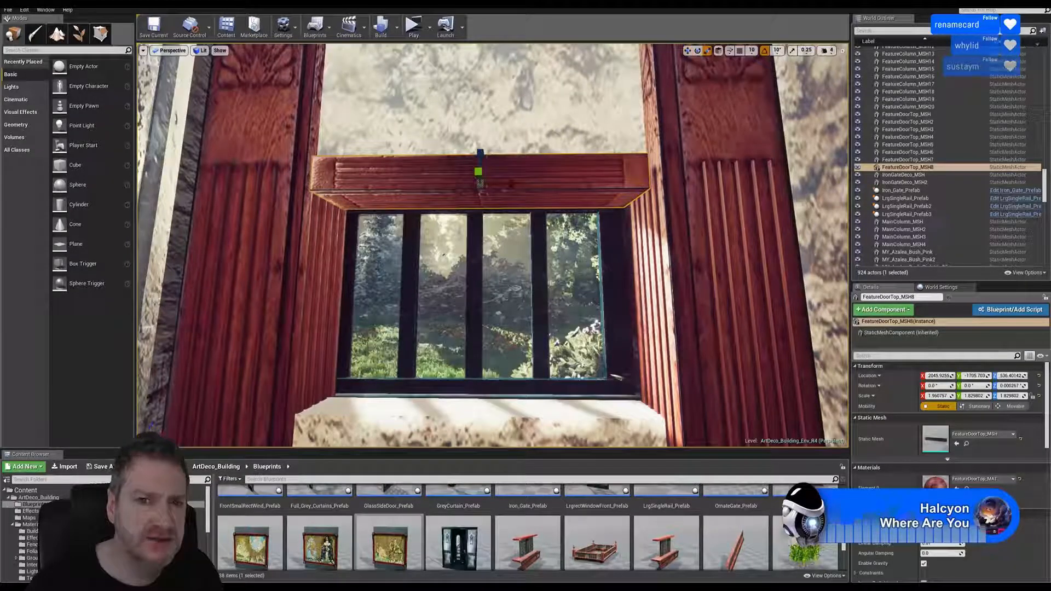
left_click_drag(514, 182, 514, 186)
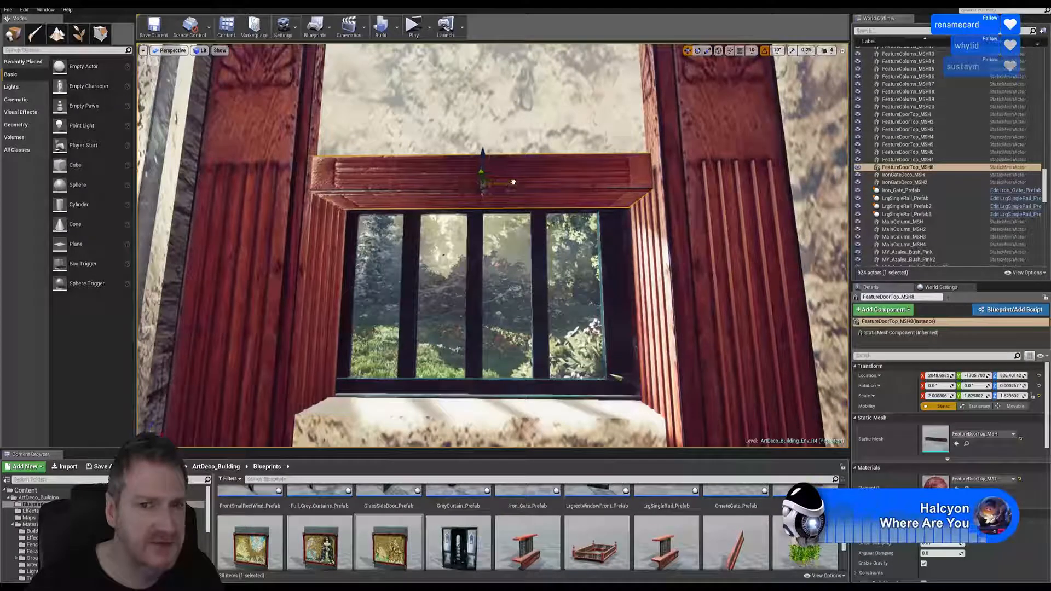
Raise the trim to about Z 565.7 and check the window from both sides.
right_click_drag(525, 198, 463, 151)
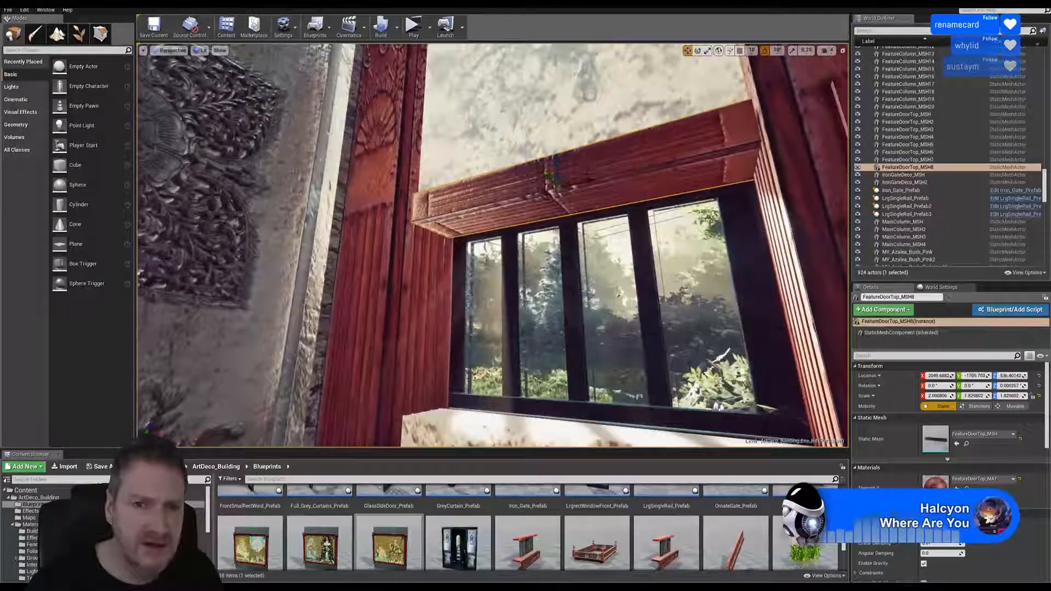
mouse_move(559, 165)
left_mouse_down()
mouse_move(556, 174)
mouse_move(566, 150)
left_mouse_up()
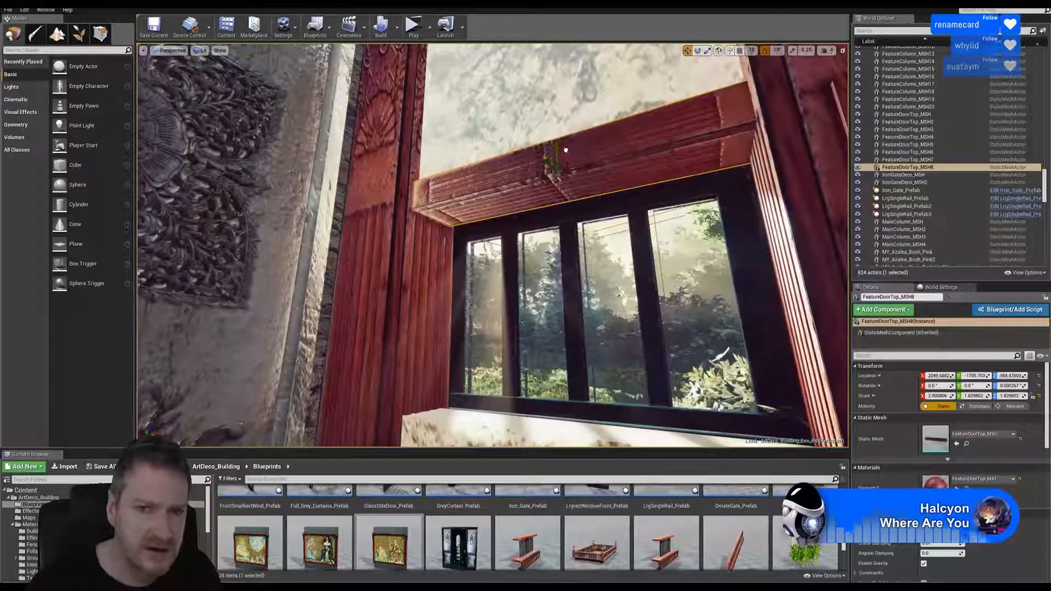
right_click_drag(619, 295, 985, 274)
key("w")
key("w")
key("s")
right_click_drag(493, 246, 537, 247)
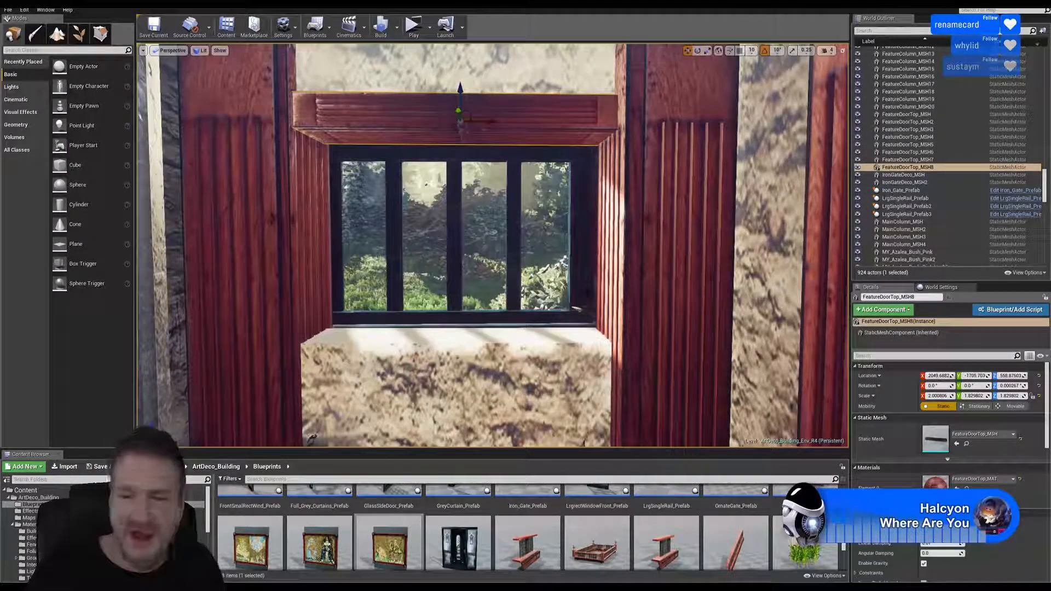
right_click_drag(512, 249, 457, 251)
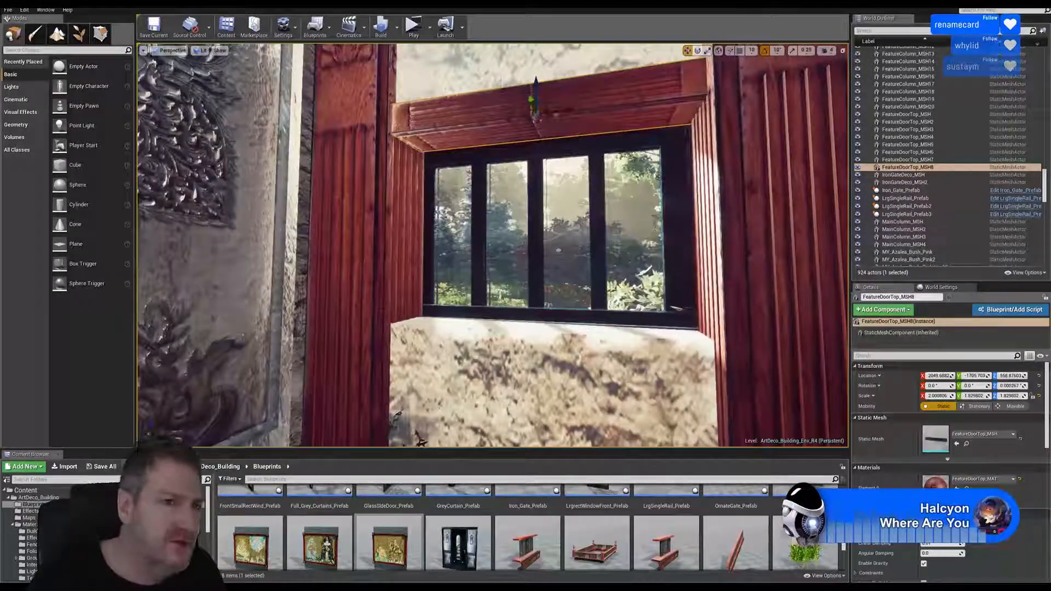
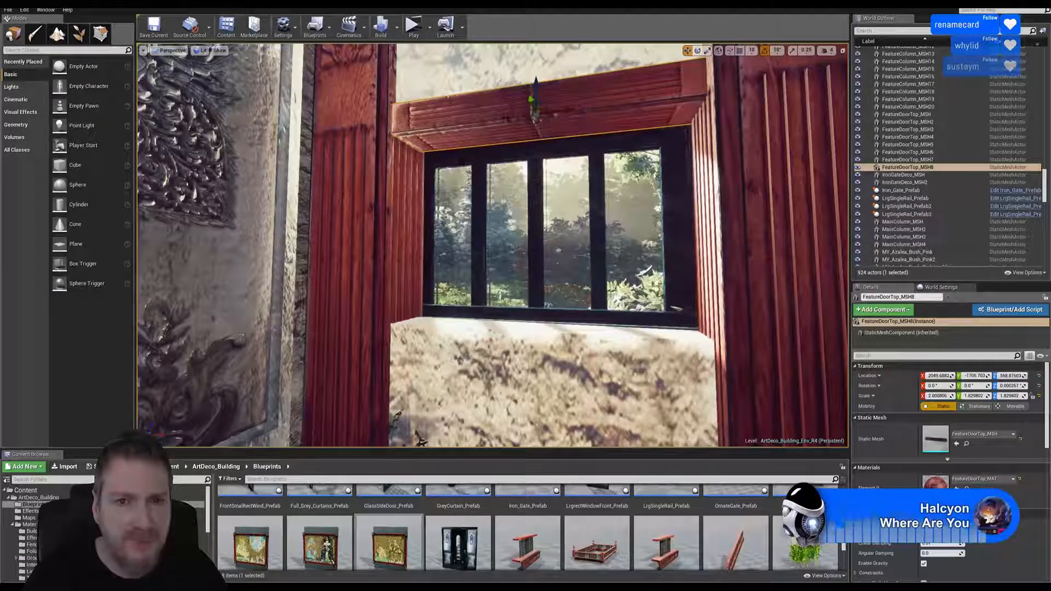
Duplicate the door-top trim, lower the copy into the window and flip it 180 degrees.
right_click(504, 121)
mouse_move(526, 265)
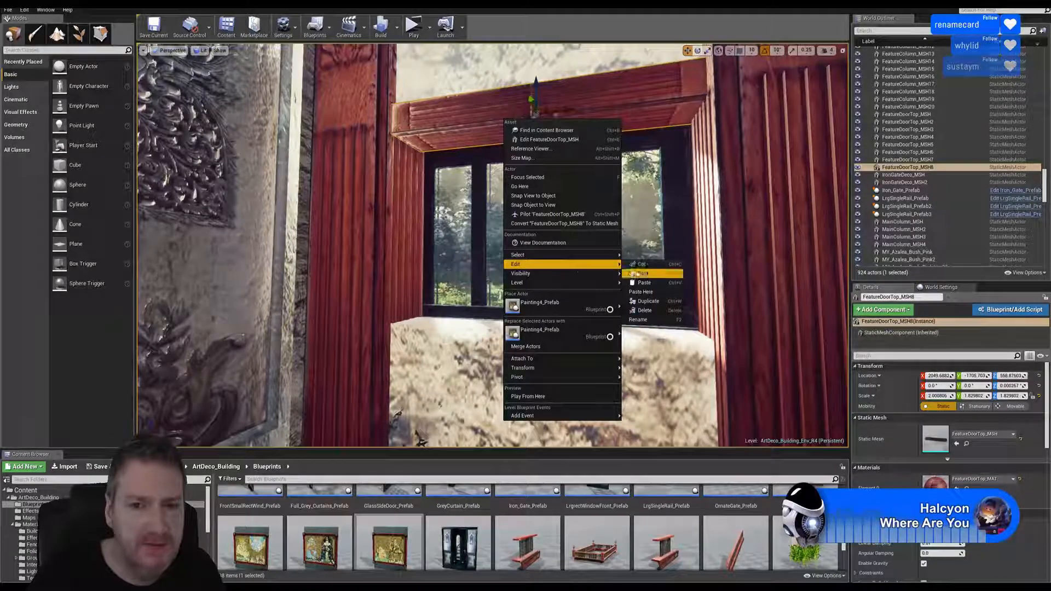
left_click(648, 301)
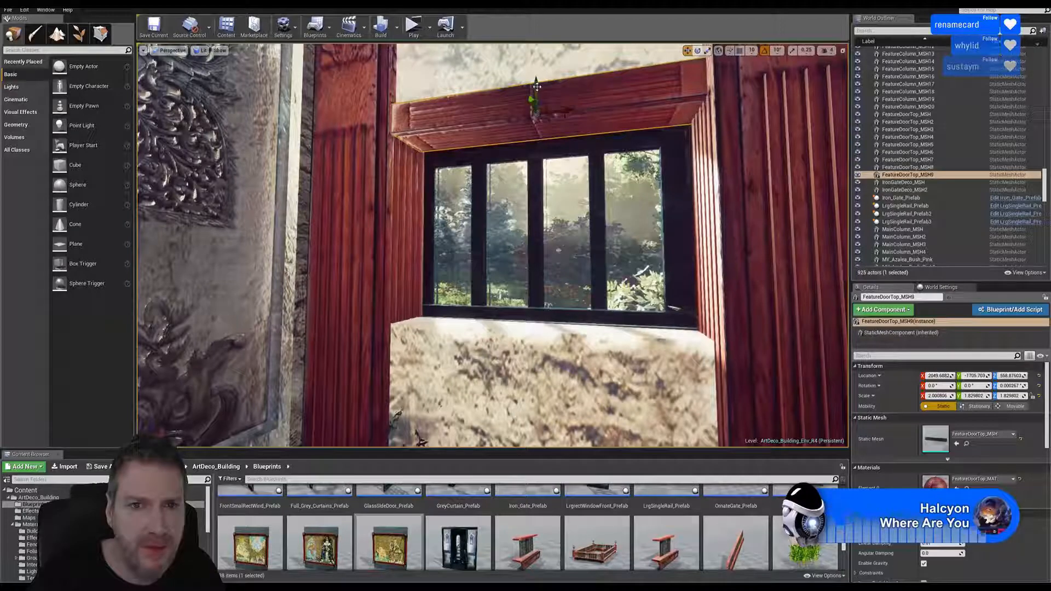
left_click_drag(537, 86, 537, 224)
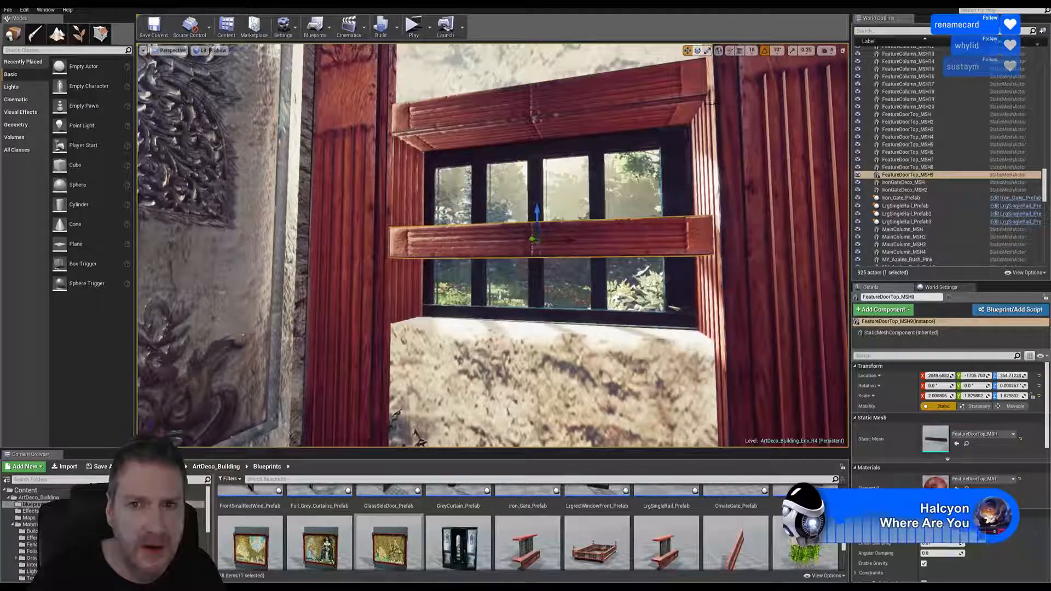
left_click(697, 50)
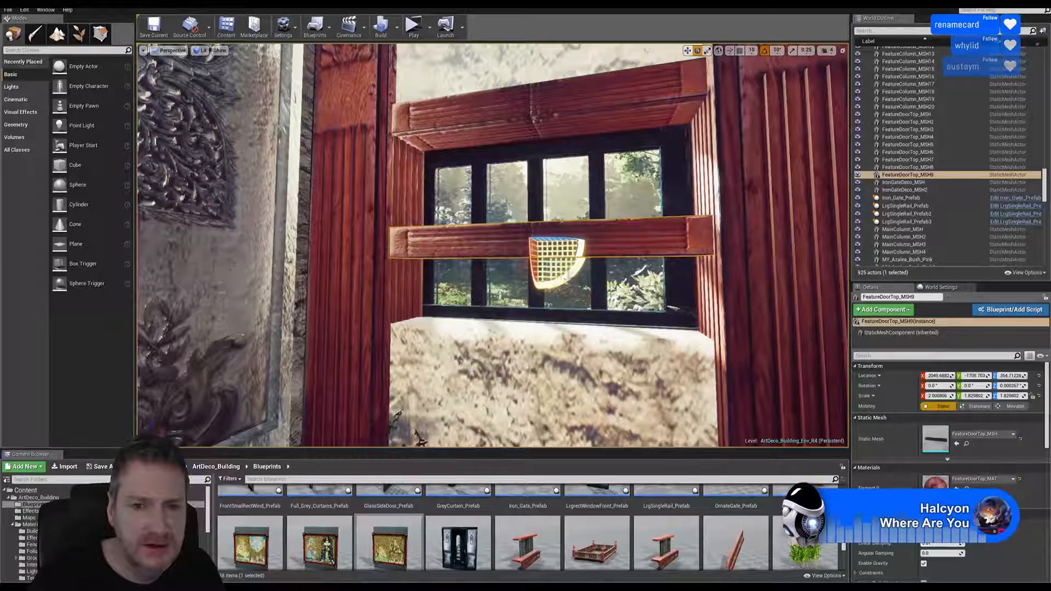
left_click_drag(565, 279, 675, 308)
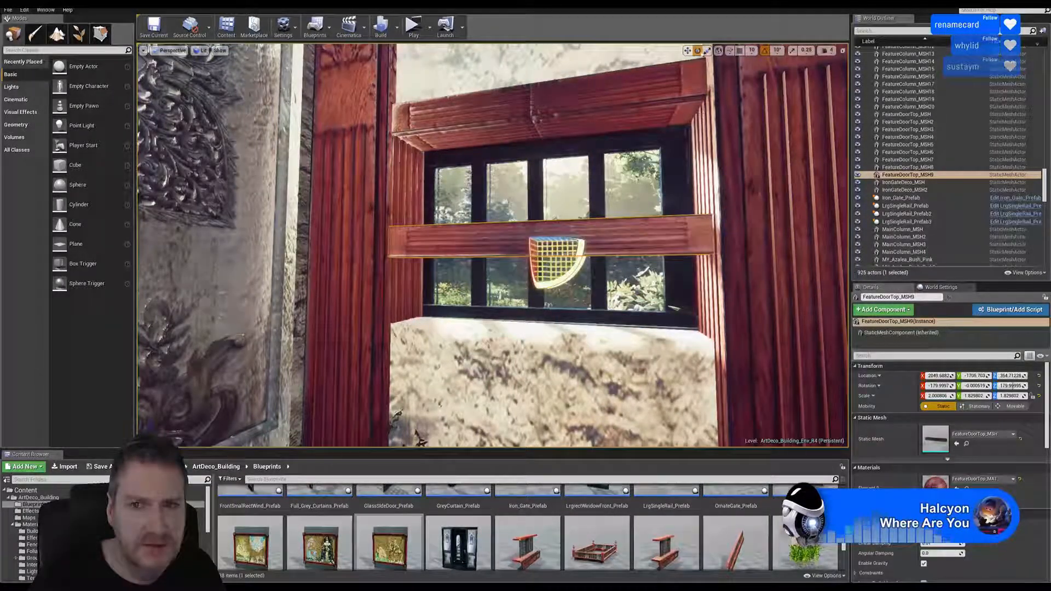
Lower the flipped copy FeatureDoorTop_MSH9 to the window's bottom edge as a sill.
key("w")
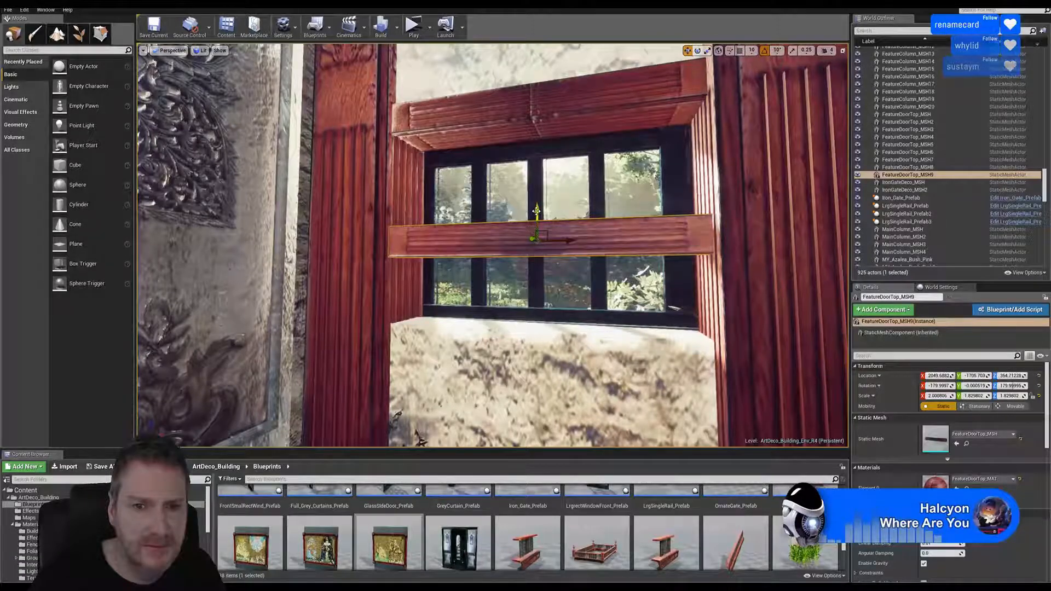
left_click_drag(536, 210, 530, 312)
right_click_drag(519, 339, 550, 323)
right_click_drag(438, 389, 489, 408)
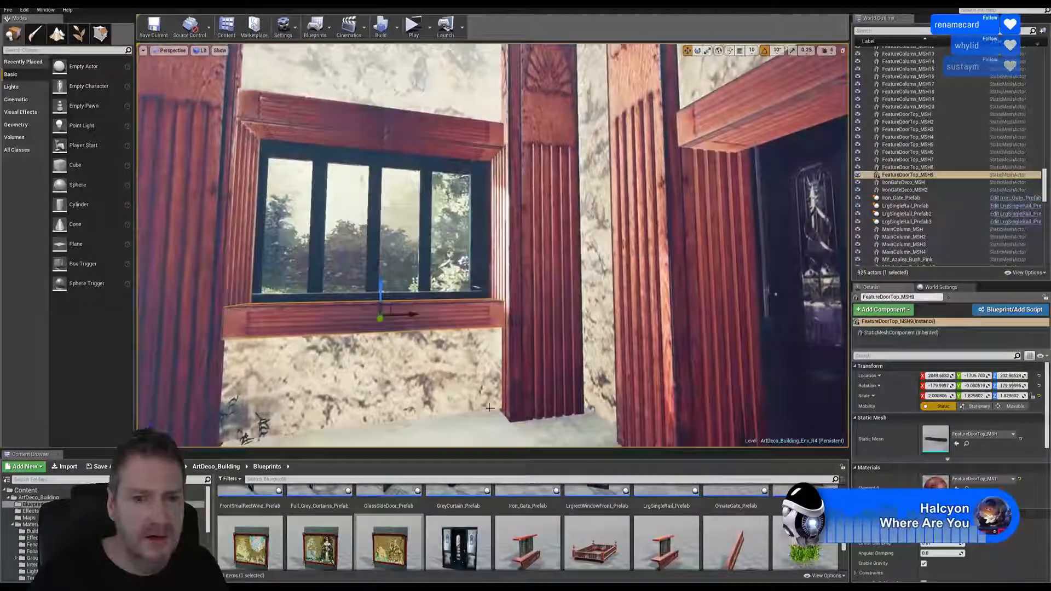
Duplicate the sill trim and carry the copy, FeatureDoorTop_MSH10, across the floor to the far window.
right_click(456, 321)
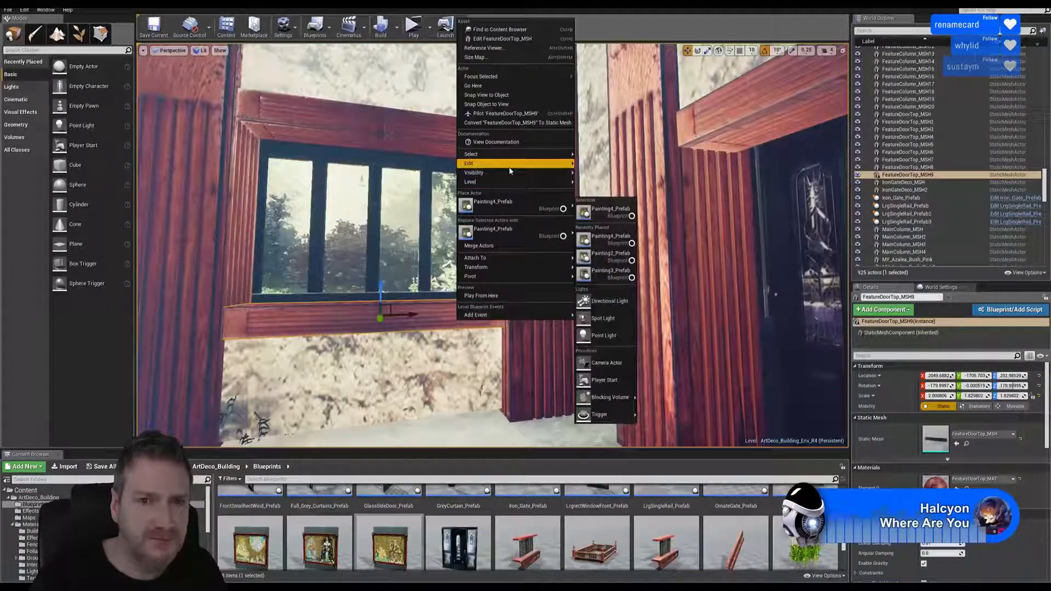
left_click(612, 199)
right_click_drag(613, 199, 657, 229)
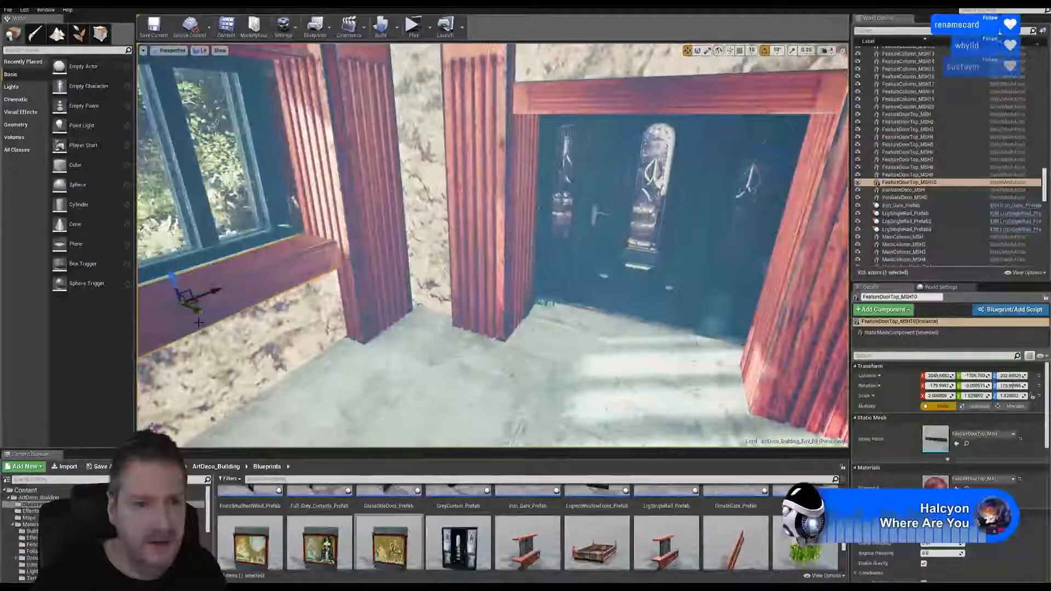
left_click_drag(192, 312, 651, 293)
right_click_drag(651, 294, 674, 214)
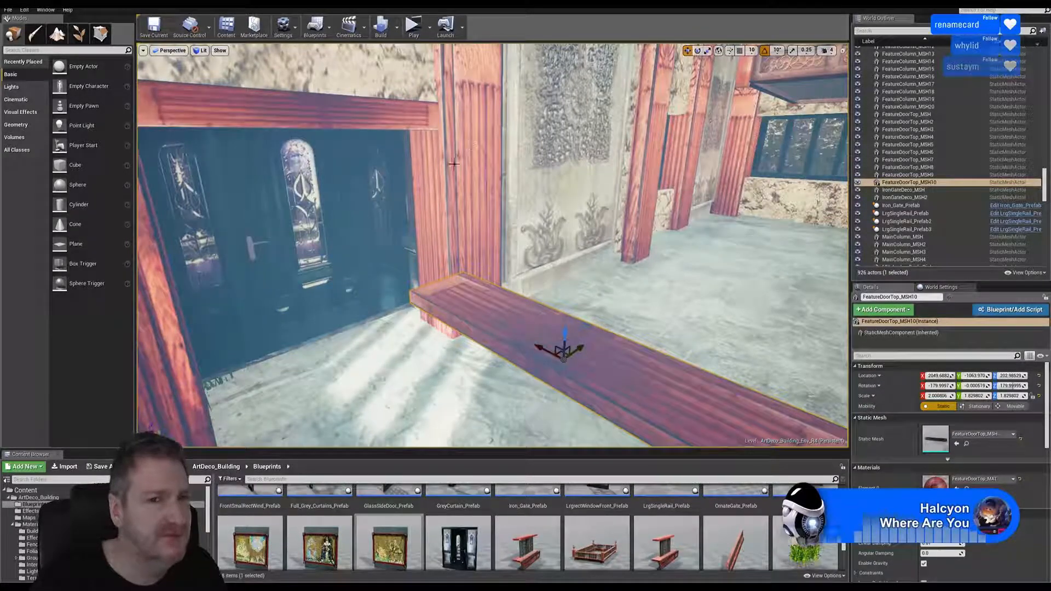
right_click_drag(454, 163, 453, 190)
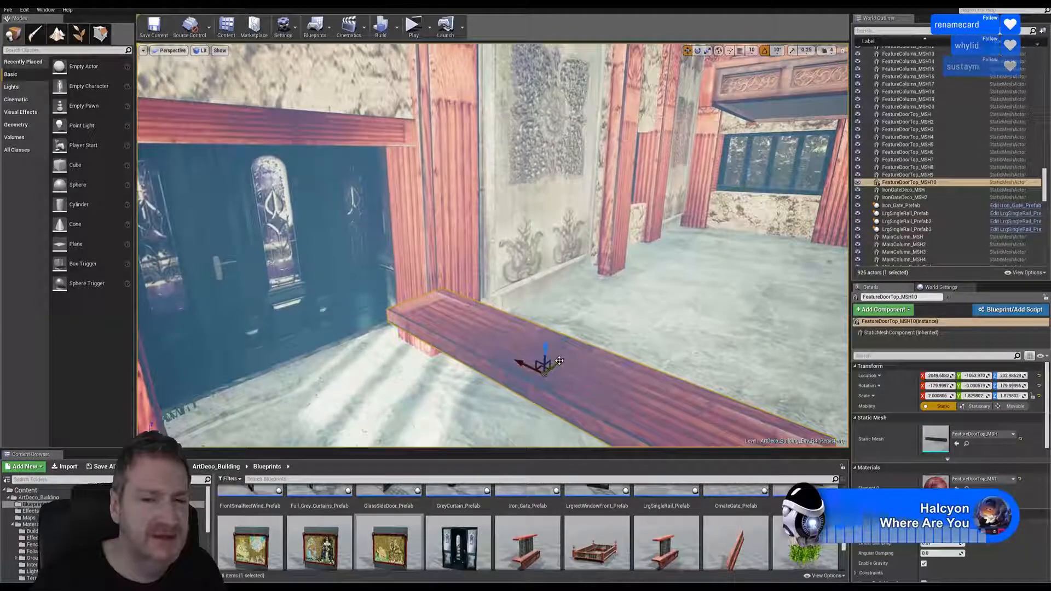
left_click_drag(559, 361, 732, 211)
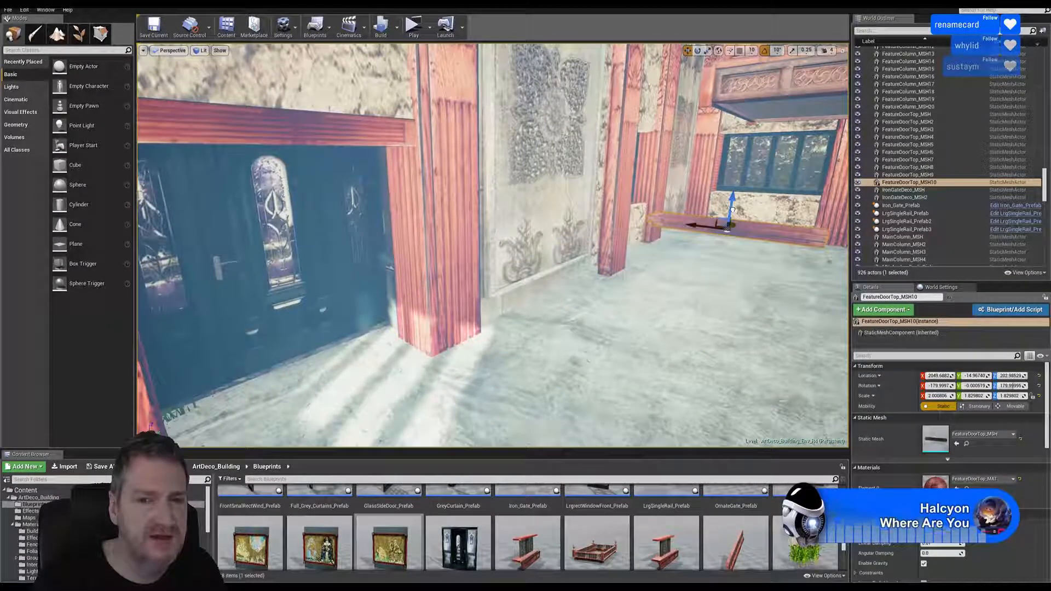
right_click_drag(732, 211, 471, 280)
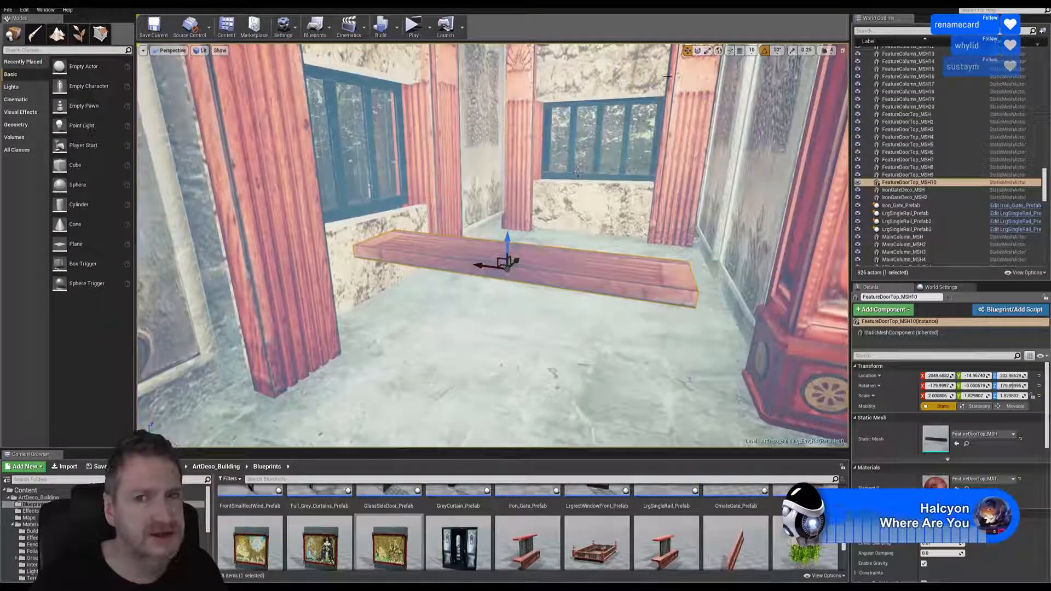
Rotate the copied beam to -90° about Z and move it toward the far window.
left_click(697, 51)
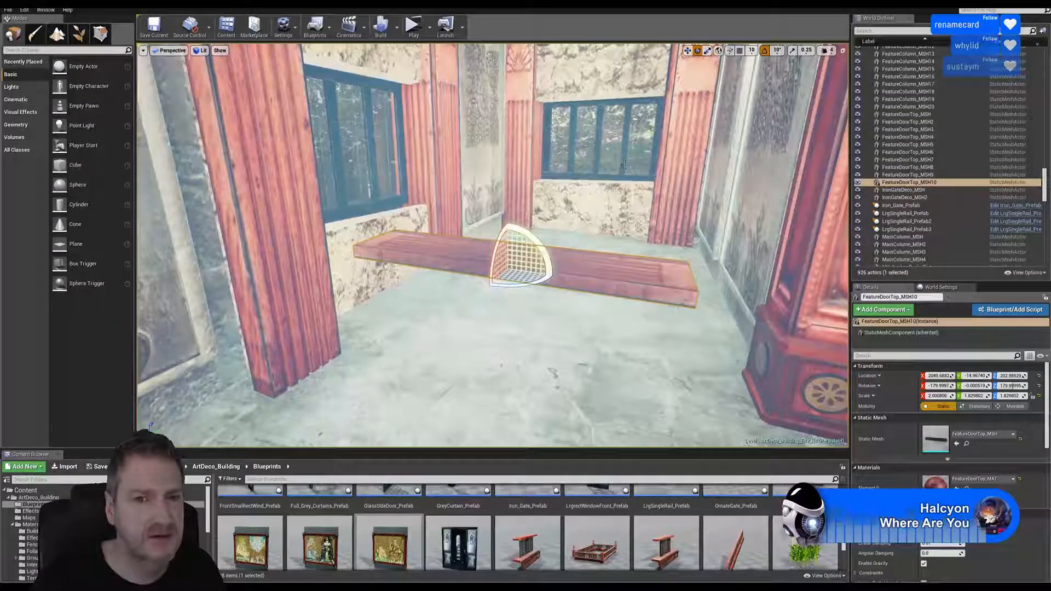
left_click_drag(542, 285, 525, 255)
left_click(688, 51)
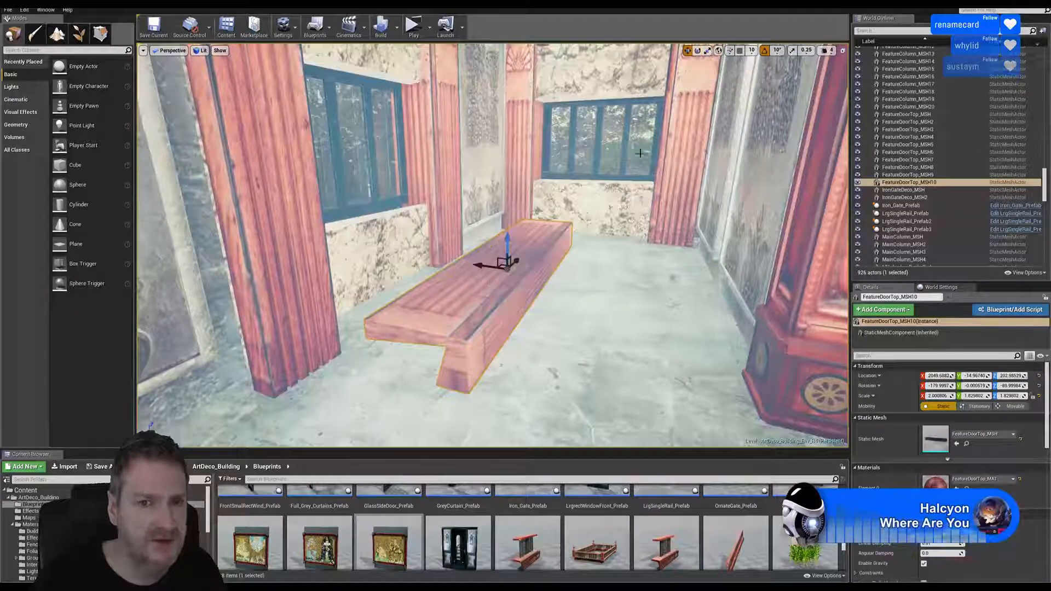
left_click_drag(489, 267, 378, 215)
right_click_drag(447, 267, 299, 262)
Shift, push in, centre and lower the beam until it sits snugly under the far window.
left_click_drag(534, 240, 573, 227)
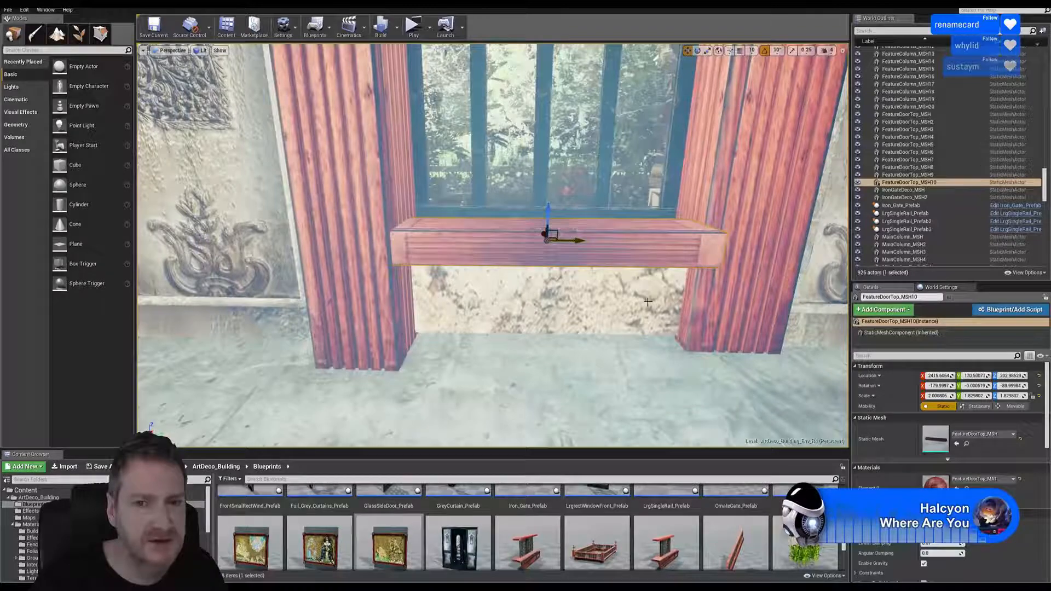
right_click_drag(573, 227, 461, 238)
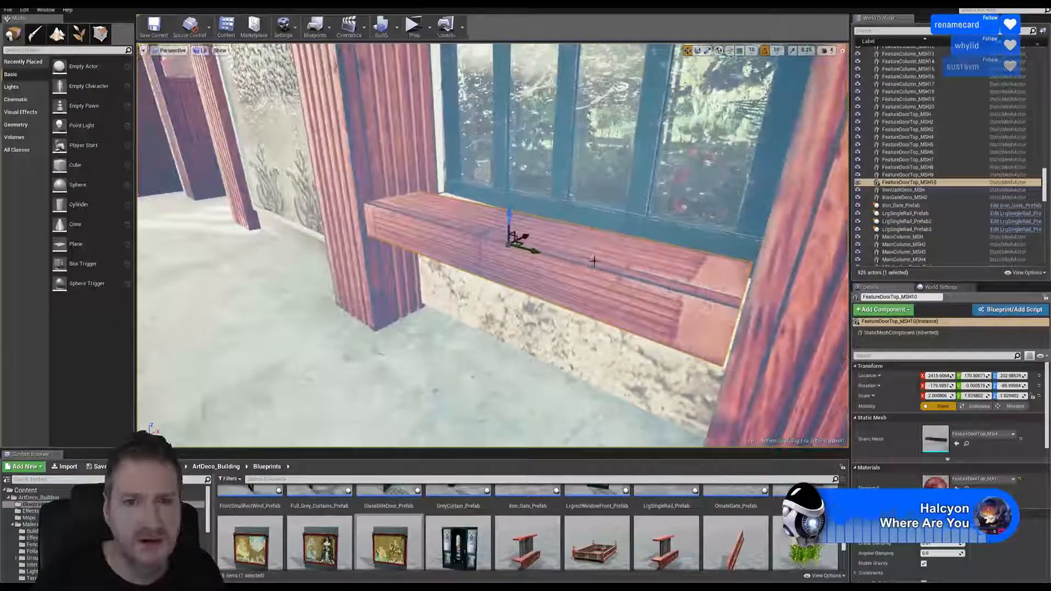
left_click_drag(524, 238, 557, 221)
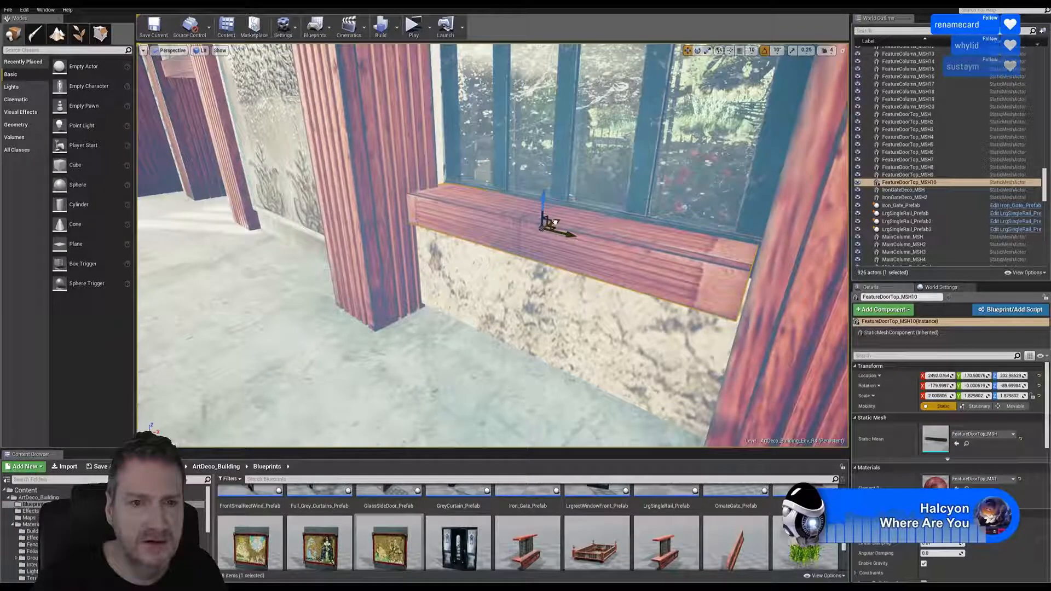
right_click_drag(392, 229, 449, 251)
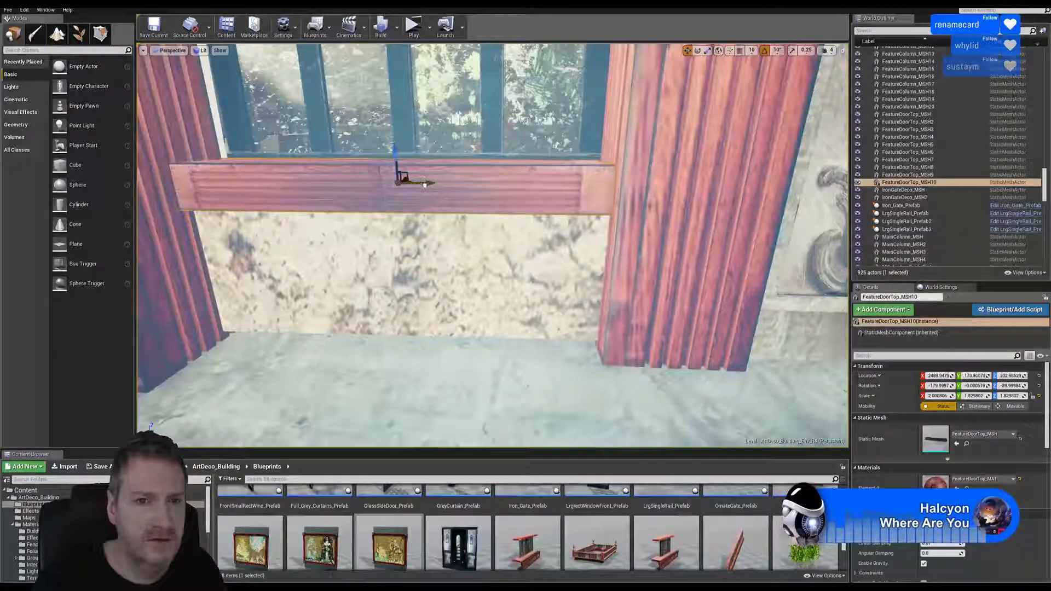
left_click_drag(424, 185, 431, 182)
right_click_drag(432, 181, 353, 171)
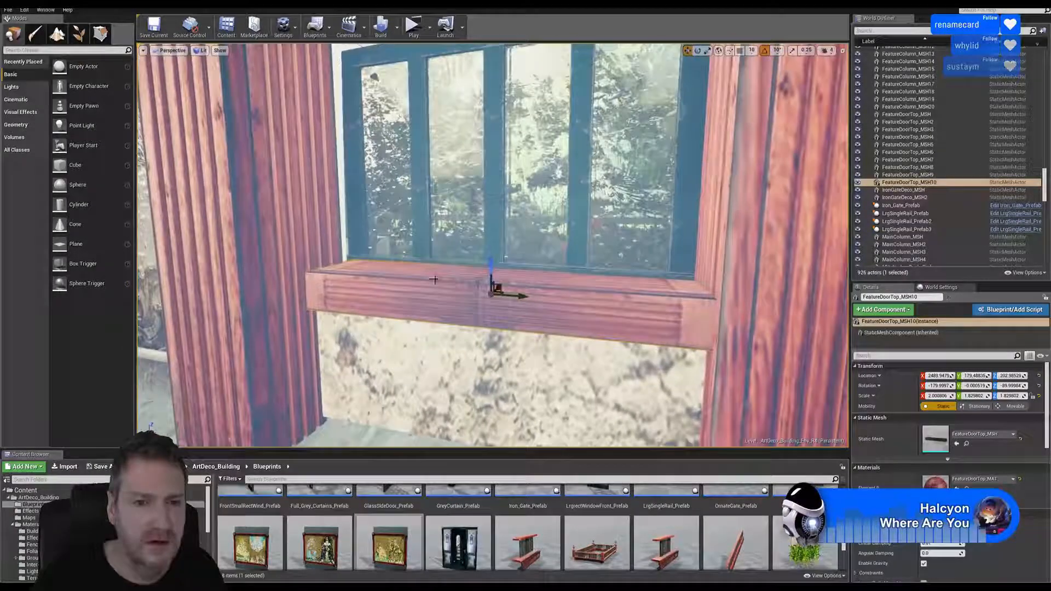
left_click_drag(491, 271, 505, 282)
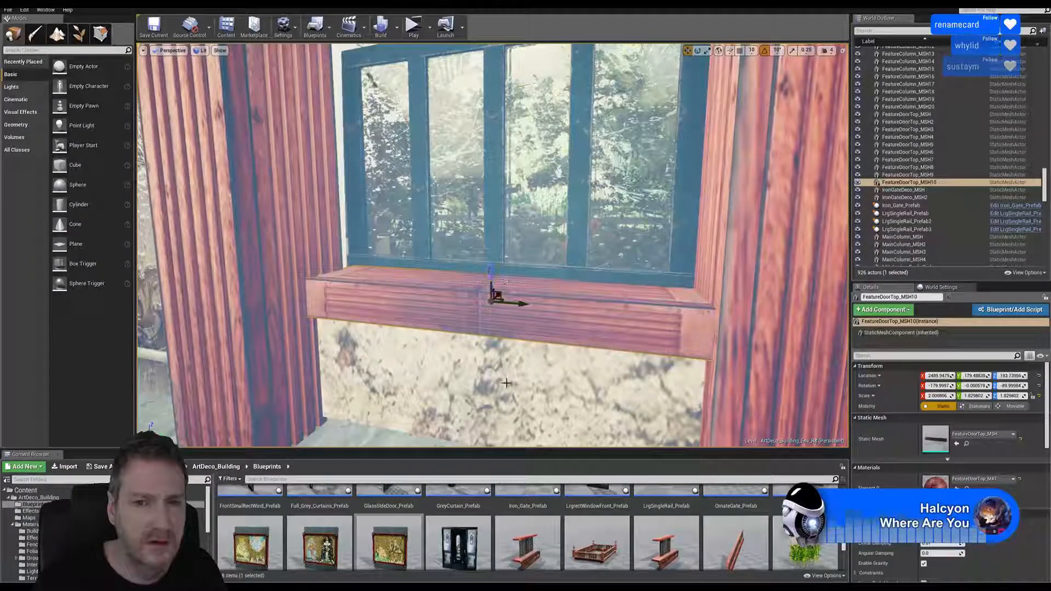
mouse_move(506, 383)
right_mouse_down()
mouse_move(534, 350)
mouse_move(475, 374)
mouse_move(508, 363)
mouse_move(457, 368)
mouse_move(505, 347)
mouse_move(507, 382)
right_mouse_up()
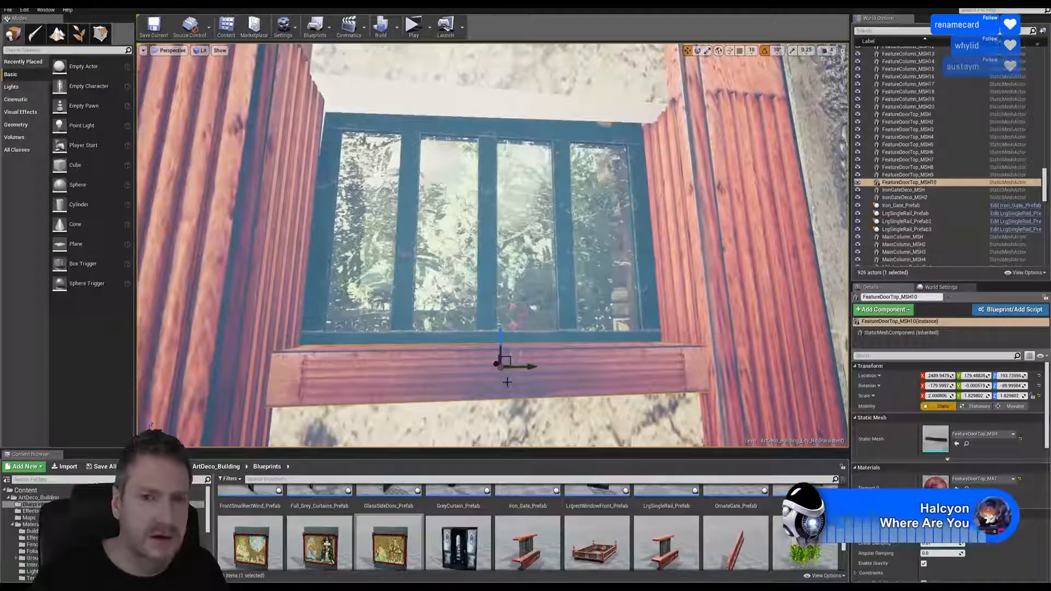
Undo the stray FeatureDoorTop_MSH11 duplicate with Ctrl+Z, keeping the MSH10 sill selected.
right_click(567, 369)
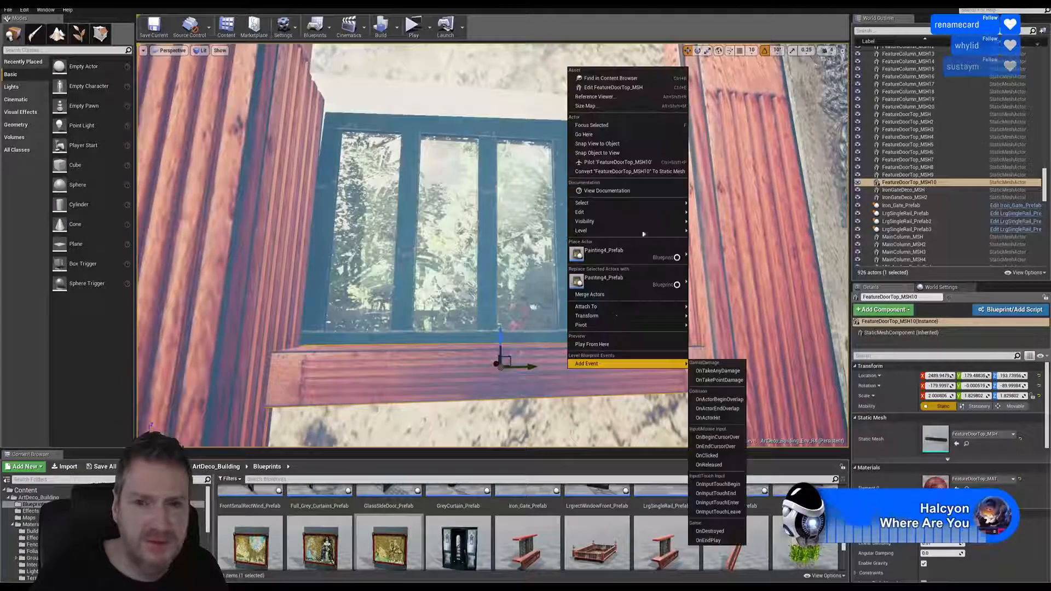
mouse_move(606, 209)
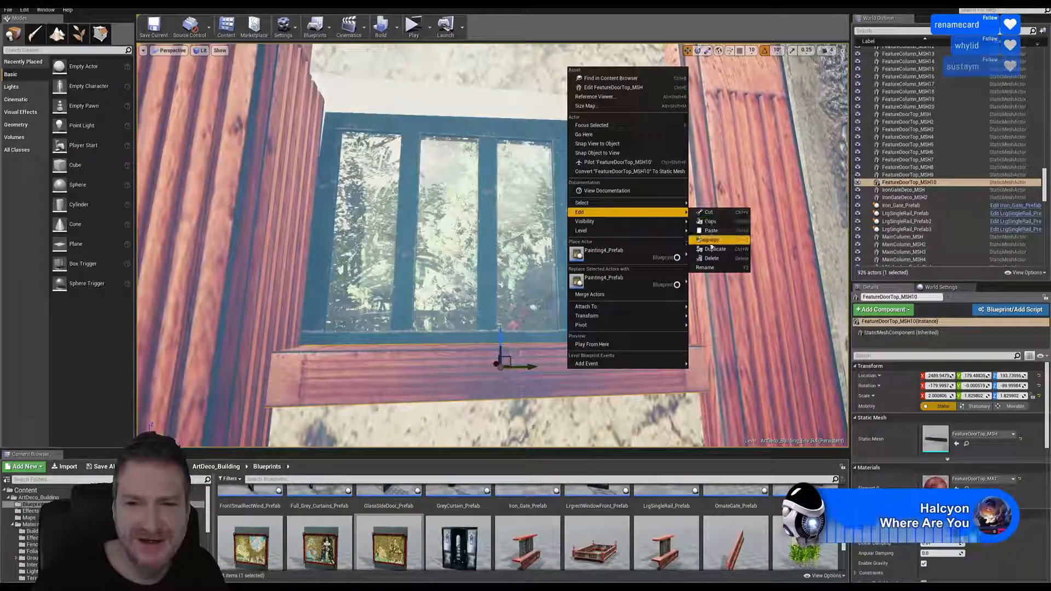
left_click(714, 249)
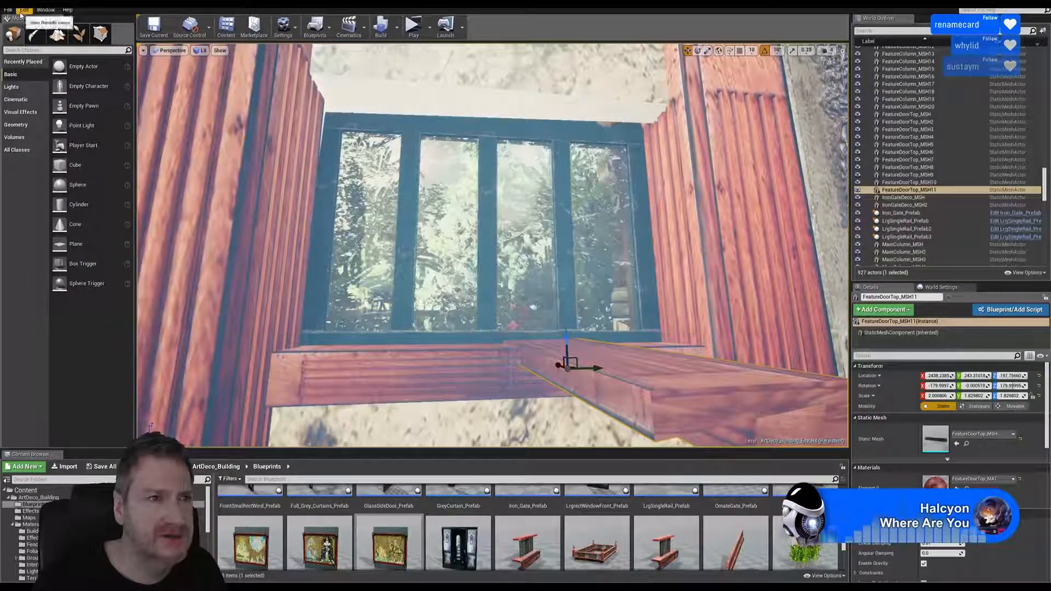
key("ctrl+z")
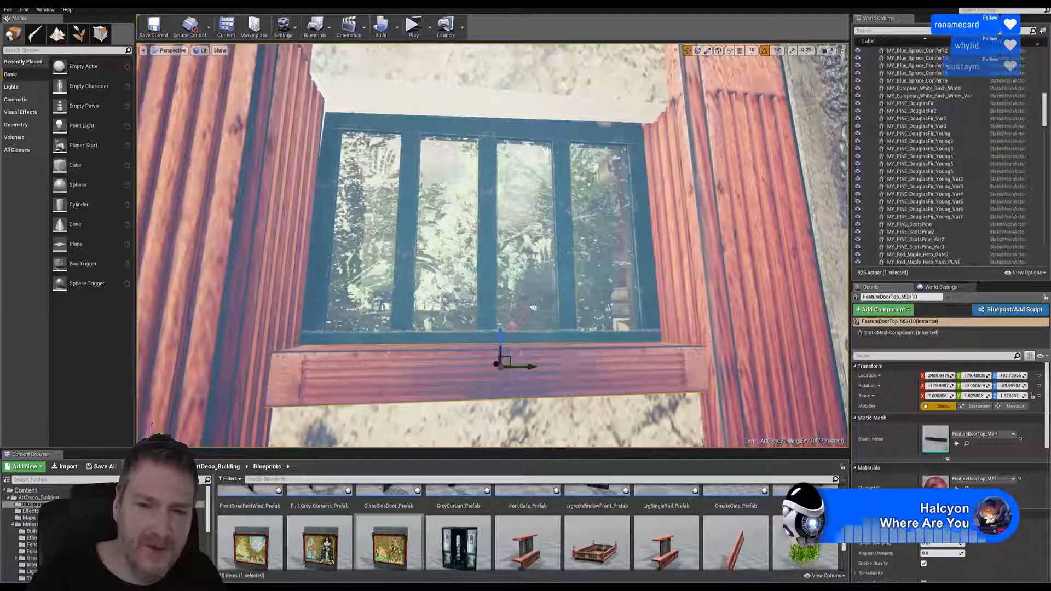
Lower the MSH10 sill slightly to a height of about 190.9.
right_click(563, 357)
mouse_move(589, 207)
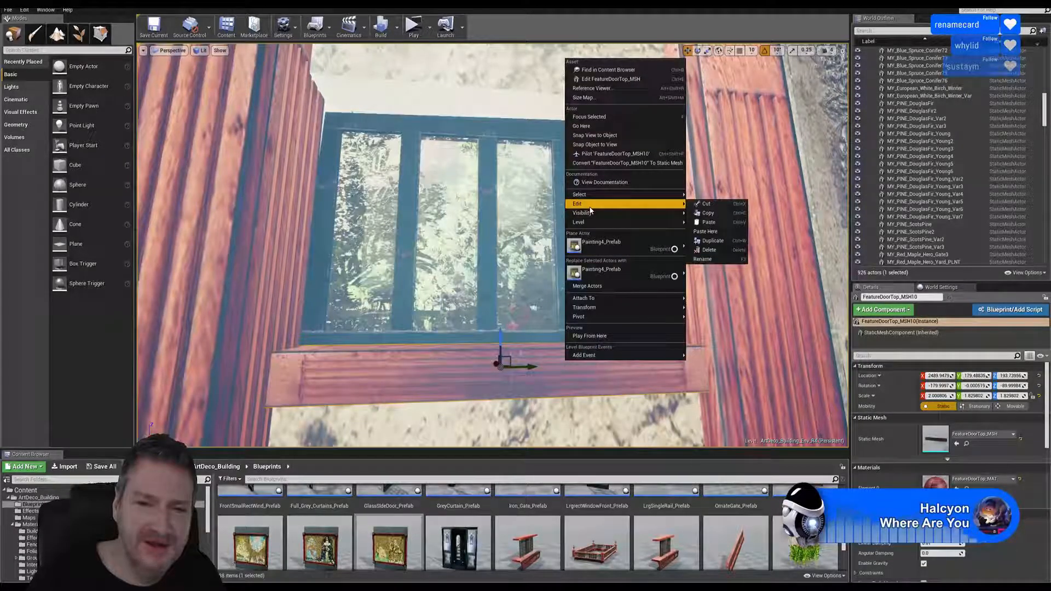
left_click(500, 348)
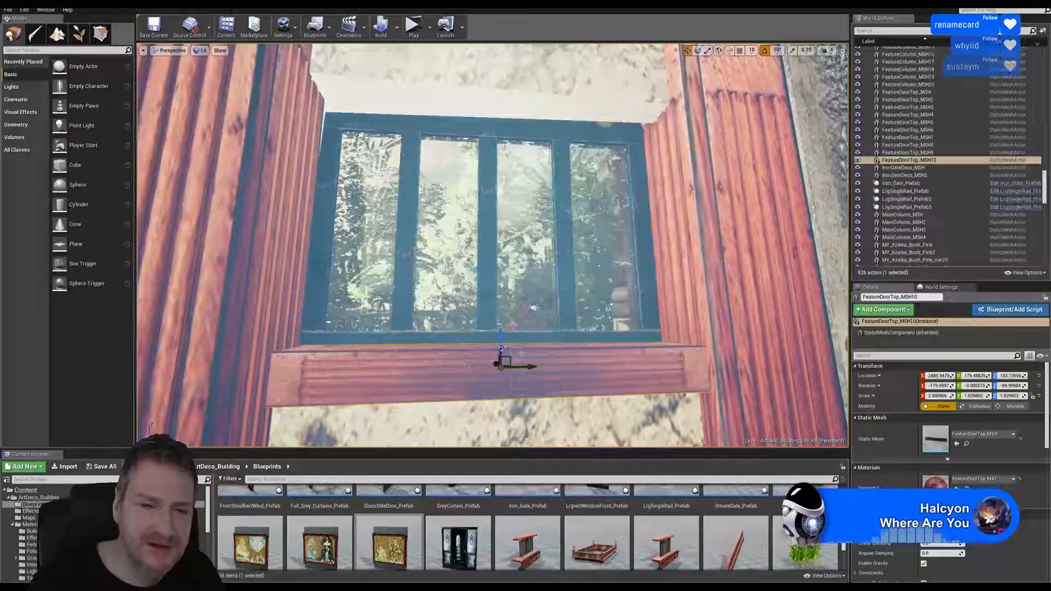
mouse_move(501, 348)
left_mouse_down()
mouse_move(500, 301)
mouse_move(501, 350)
left_mouse_up()
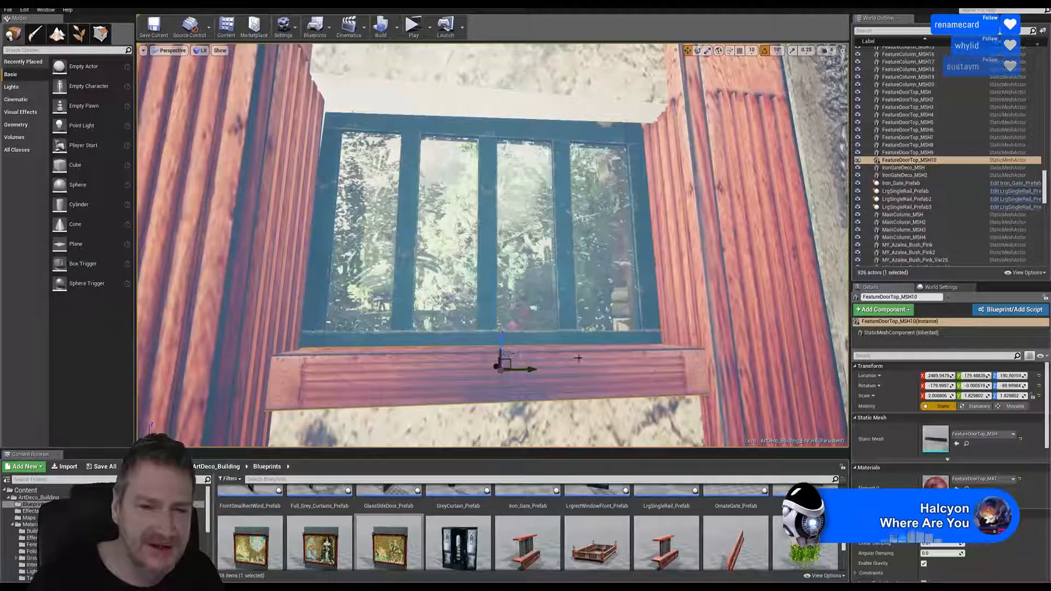
Duplicate the sill, flip the copy and raise it to about Z 542.9 across the window top.
right_click(556, 362)
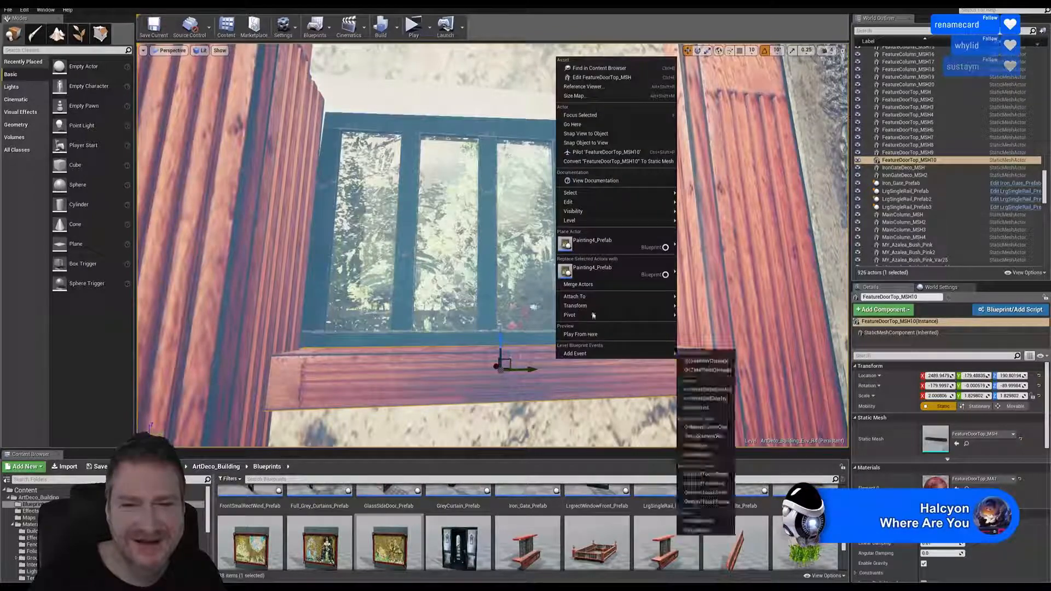
mouse_move(618, 202)
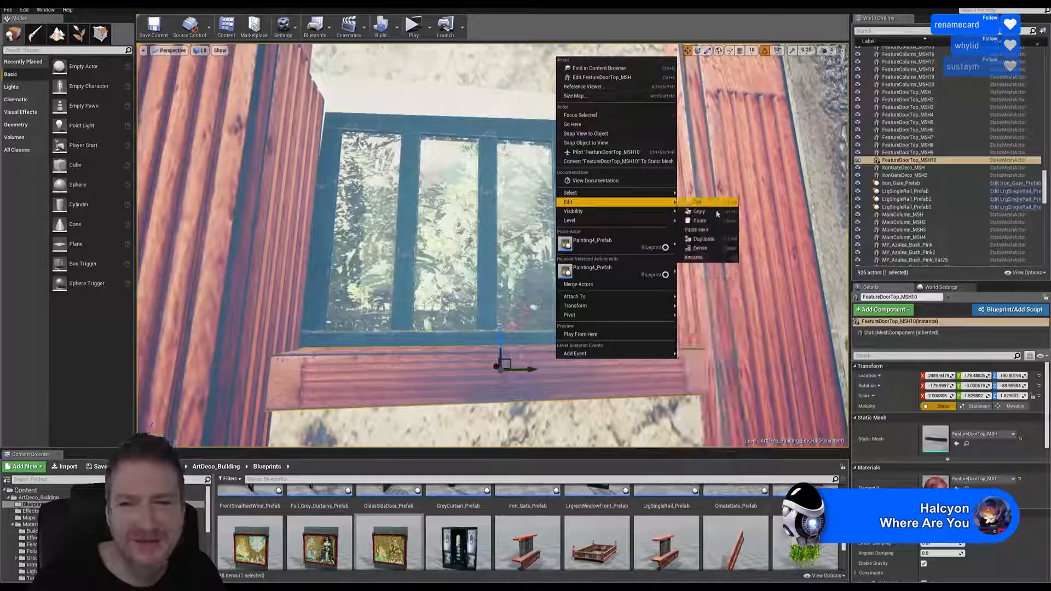
left_click(717, 240)
left_click_drag(495, 339, 496, 266)
left_click(697, 50)
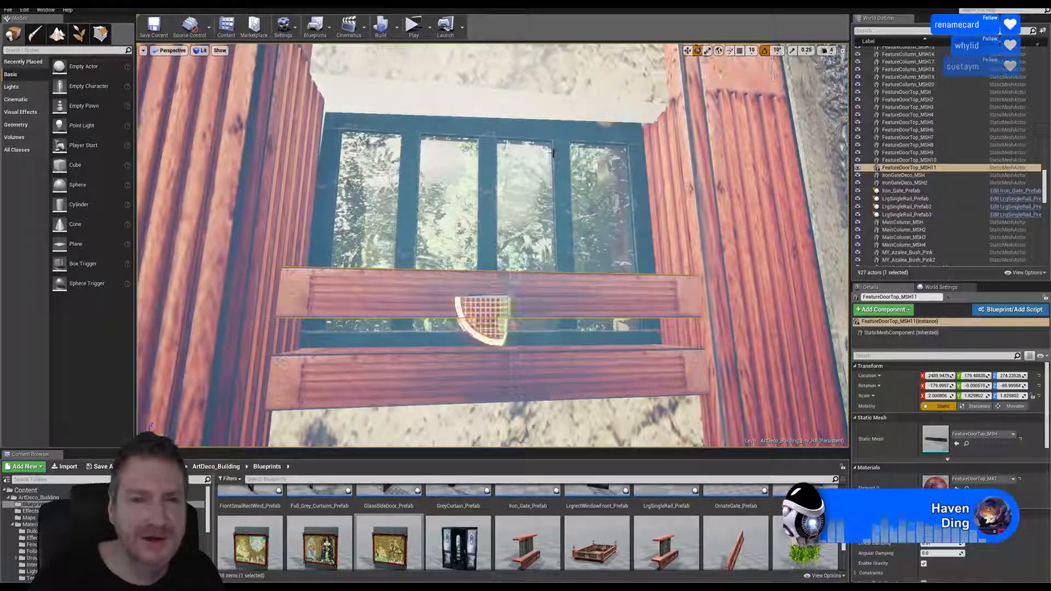
left_click_drag(470, 328, 602, 366)
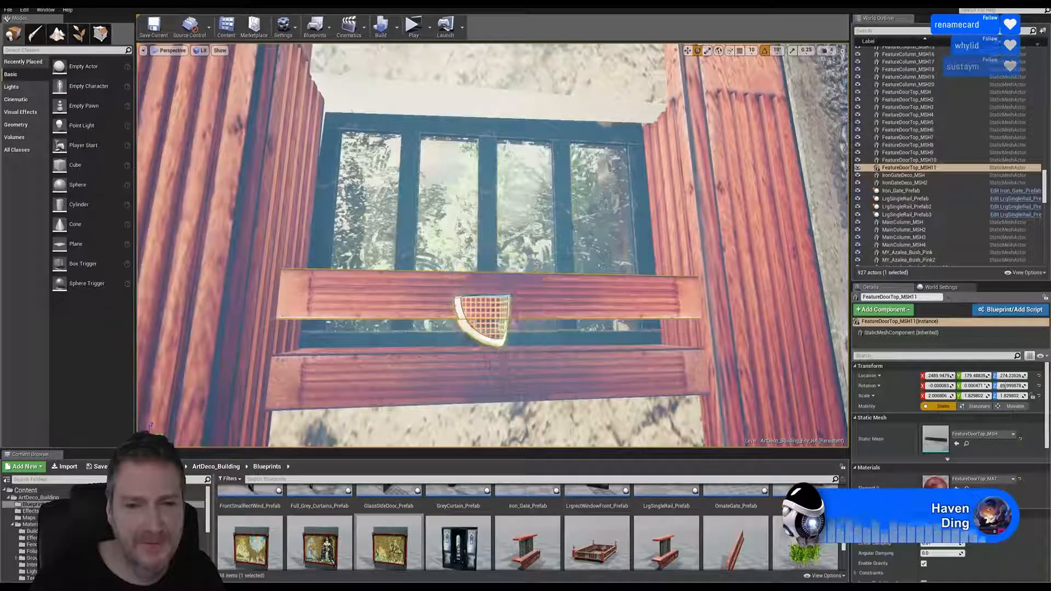
left_click(687, 50)
left_click_drag(499, 268, 503, 72)
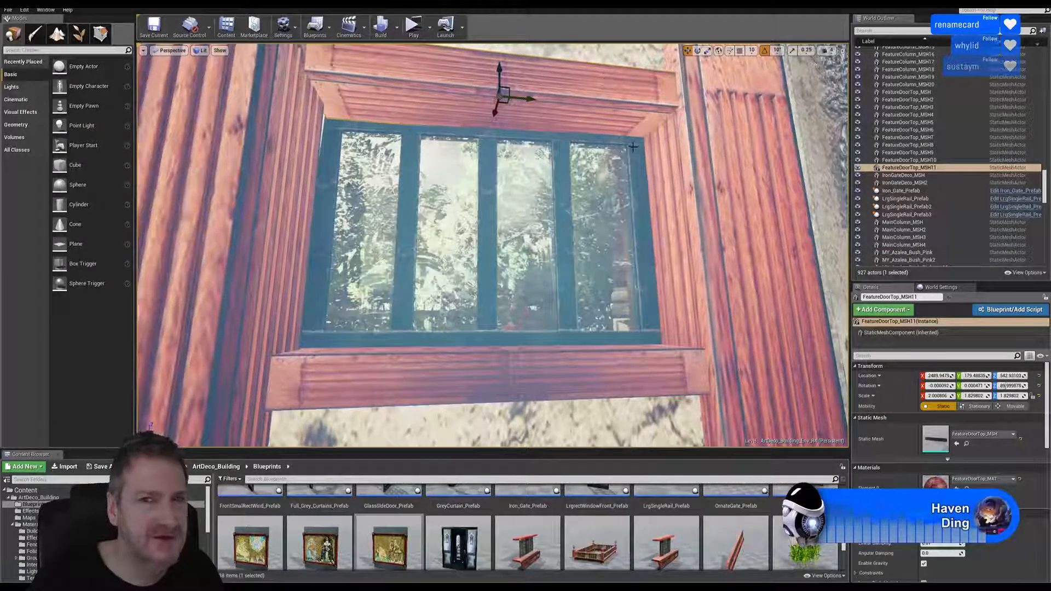
right_click_drag(633, 146, 430, 130)
Duplicate the lintel as FeatureDoorTop_MSH12, shift it to about X 2318 and rotate it roughly 130 degrees.
right_click(399, 173)
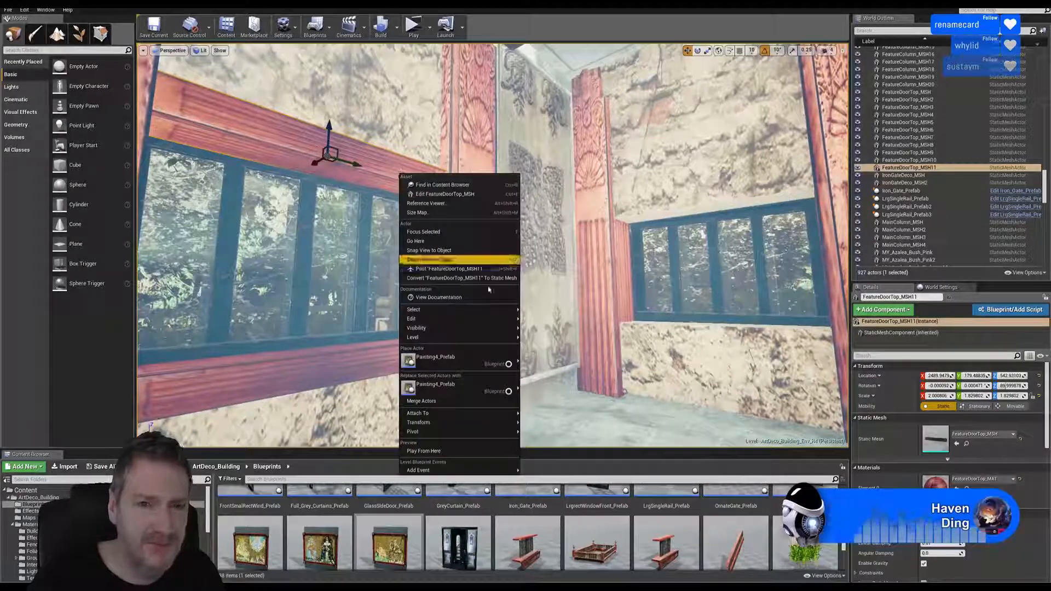
mouse_move(481, 318)
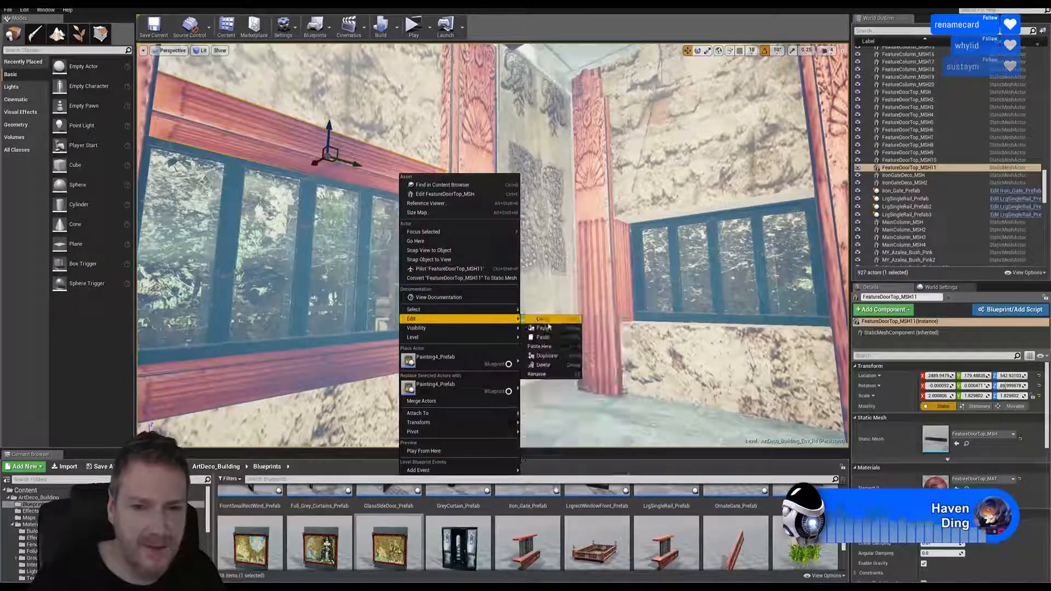
left_click(546, 355)
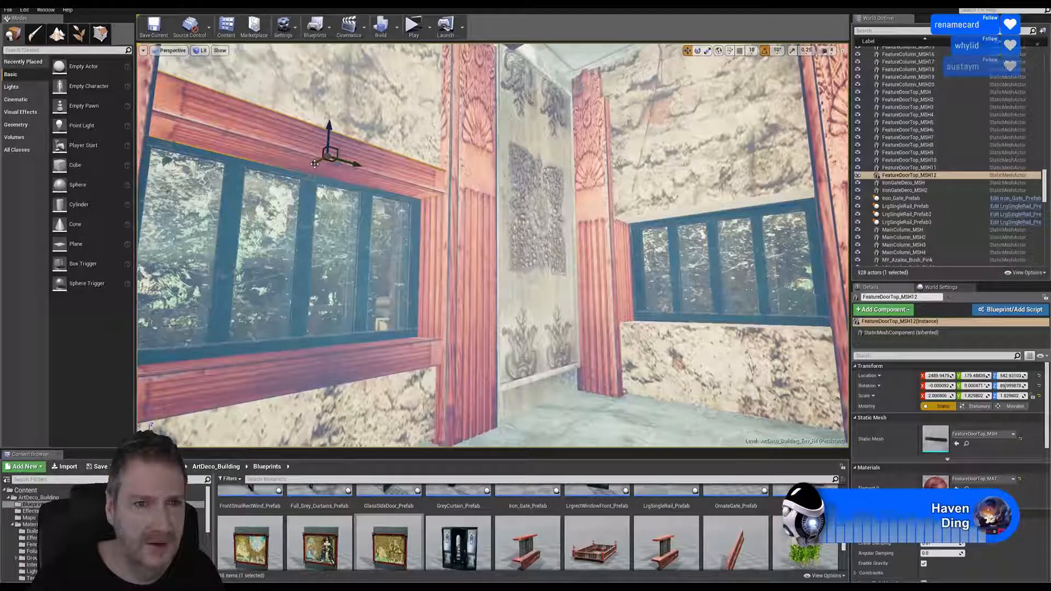
left_click_drag(315, 162, 411, 111)
left_click(698, 50)
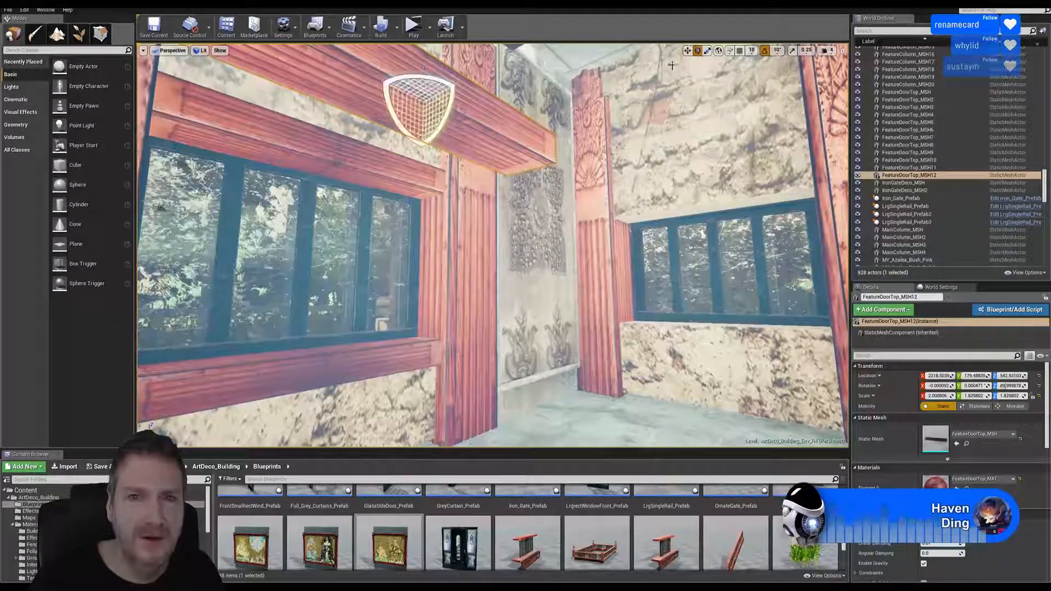
left_click_drag(431, 80, 468, 140)
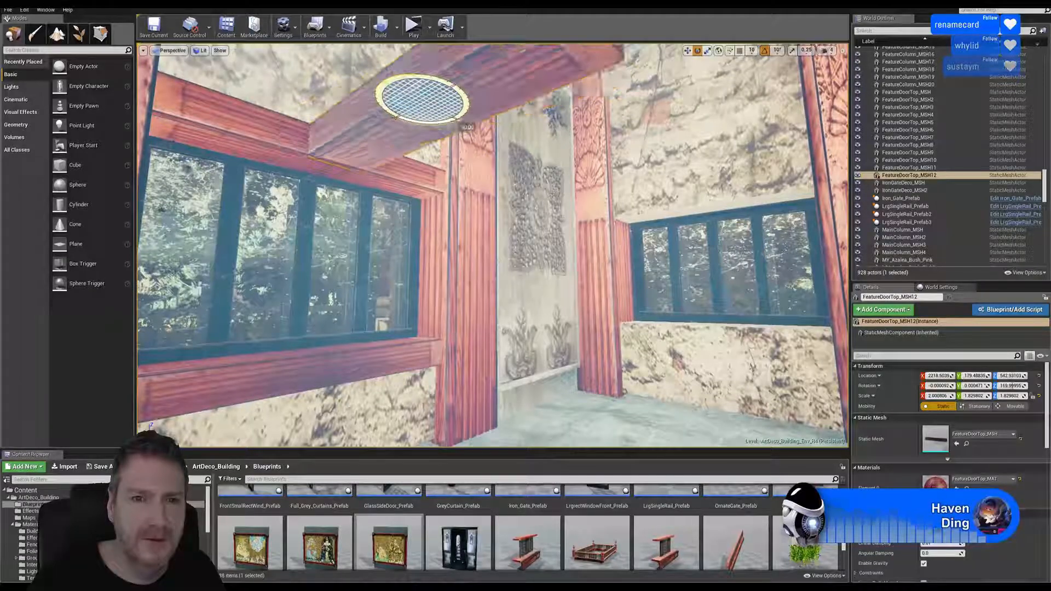
left_click(687, 50)
right_click_drag(547, 219, 525, 214)
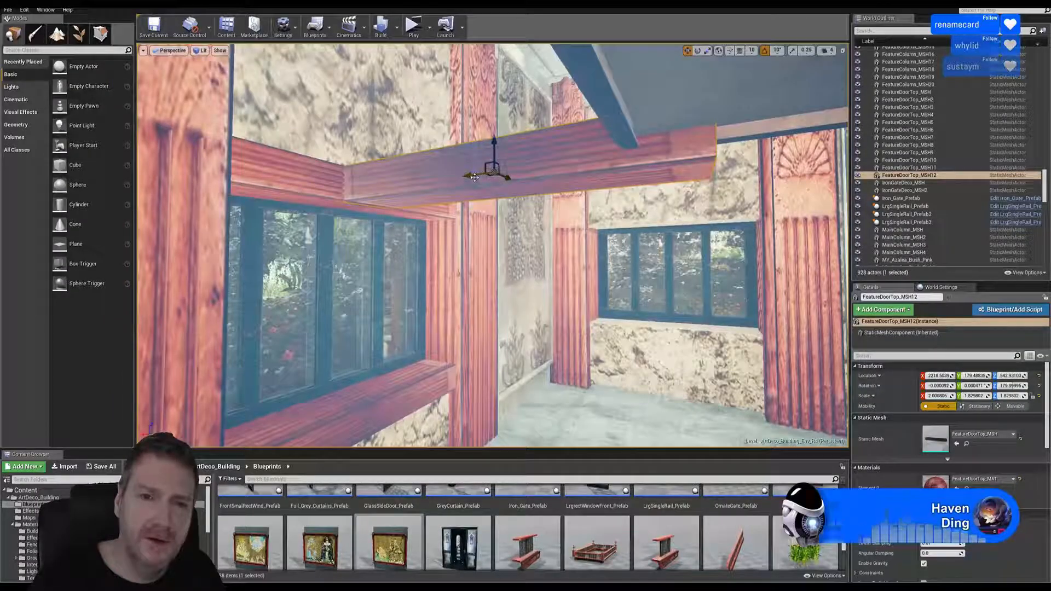
Slide FeatureDoorTop_MSH12 along X and Y to centre it over the second window, then set its height.
left_click_drag(475, 176, 649, 215)
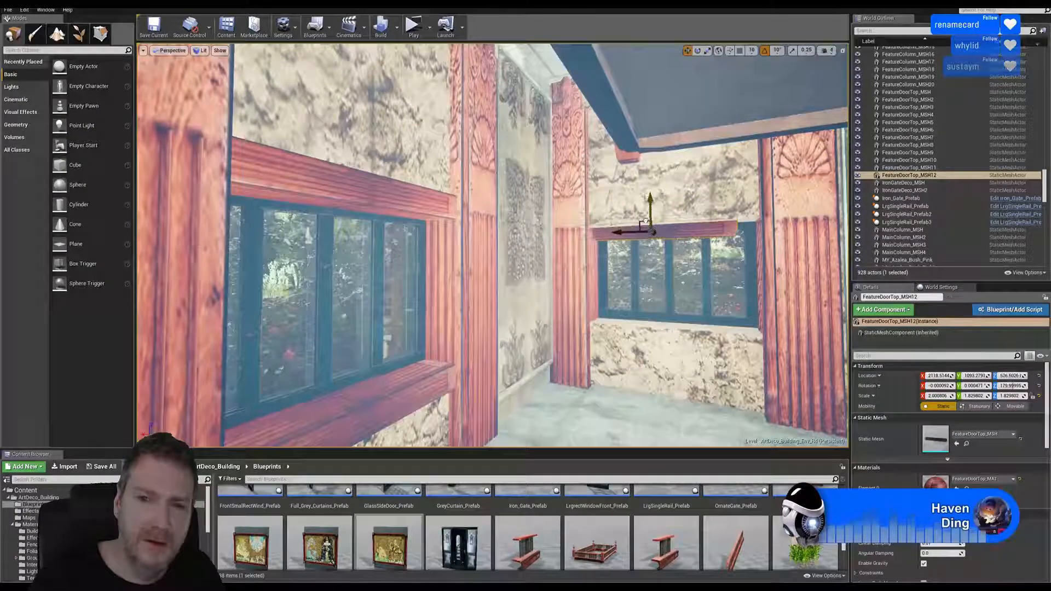
left_click_drag(645, 222, 646, 242)
right_click_drag(656, 235, 754, 246)
key("w")
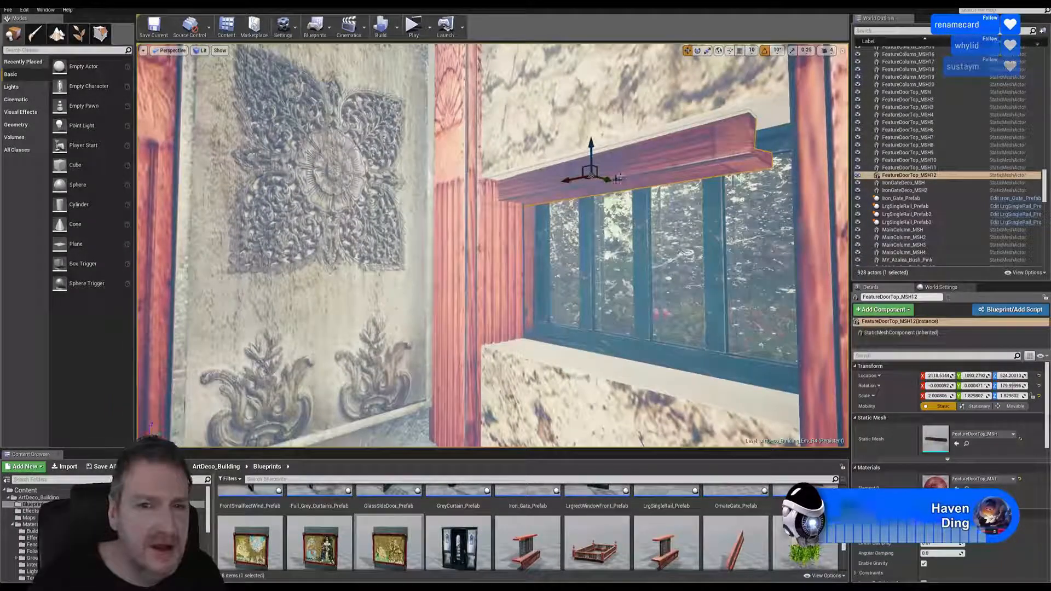
left_click_drag(617, 179, 582, 169)
right_click_drag(581, 169, 615, 162)
left_click_drag(472, 178, 467, 179)
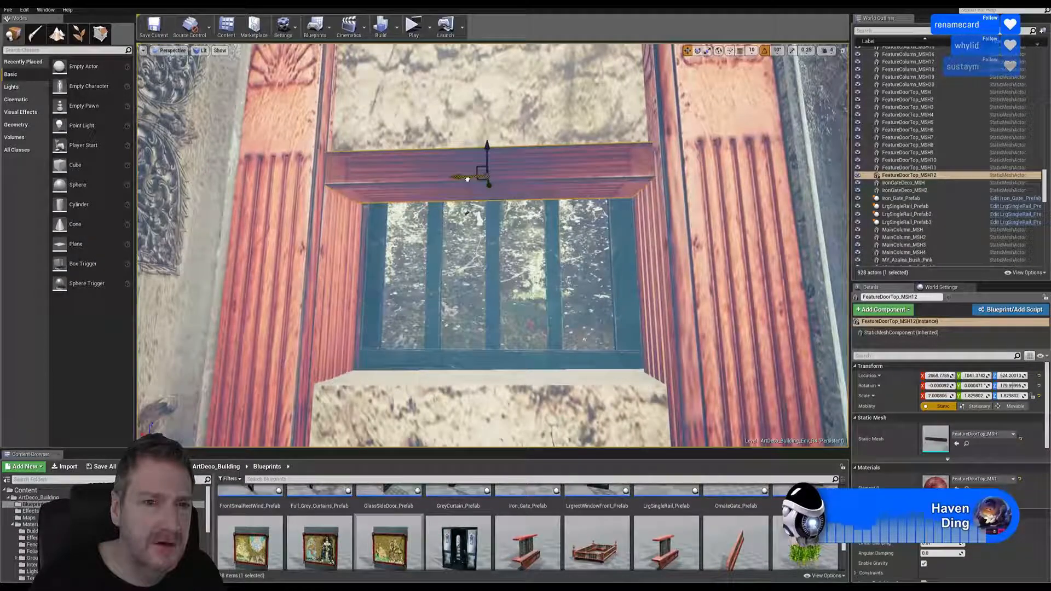
right_click_drag(546, 227, 514, 226)
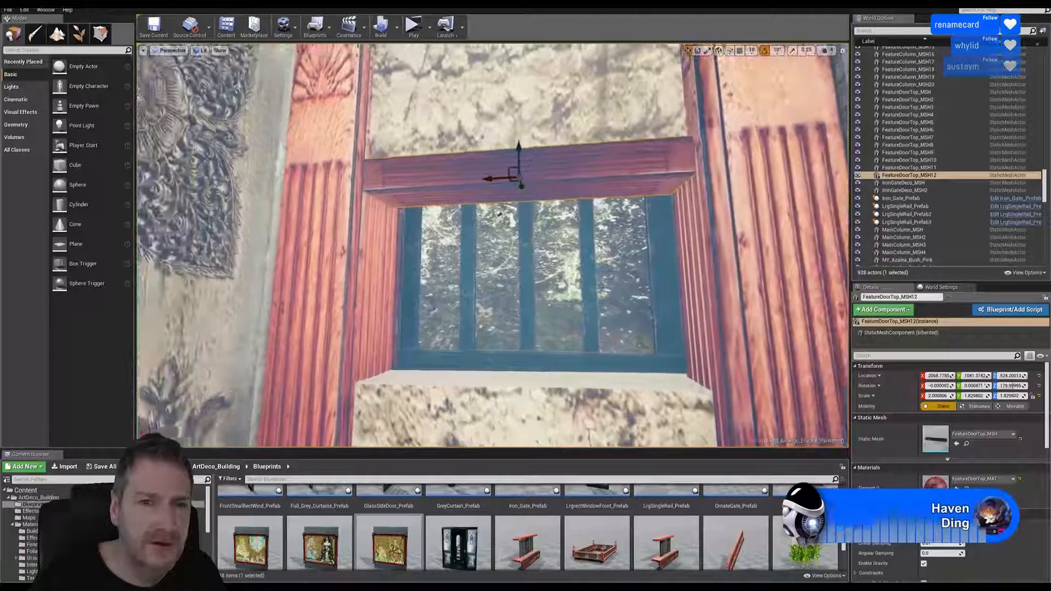
left_click_drag(520, 156, 538, 135)
right_click_drag(538, 134, 479, 159)
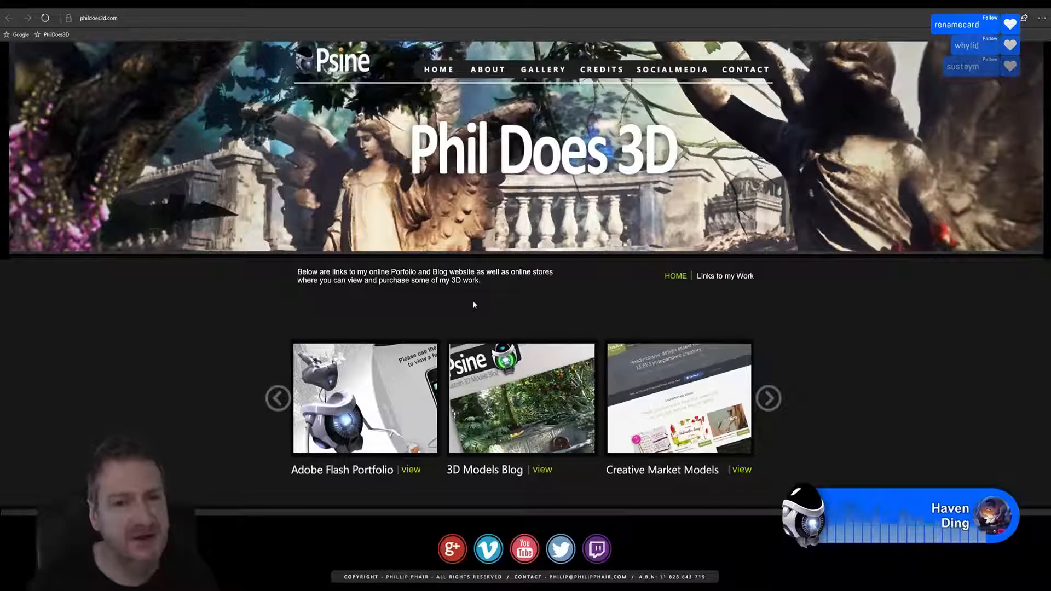
Paste the shared prnt.sc screenshot link into the address bar and load it.
left_click(122, 20)
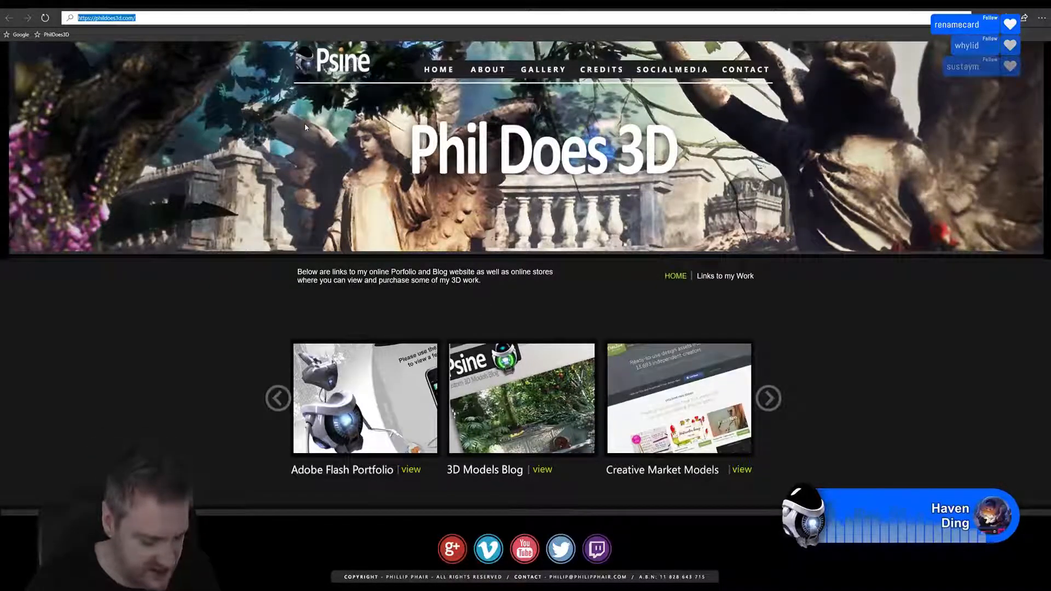
type("http://prnt.sc/fu3x9o")
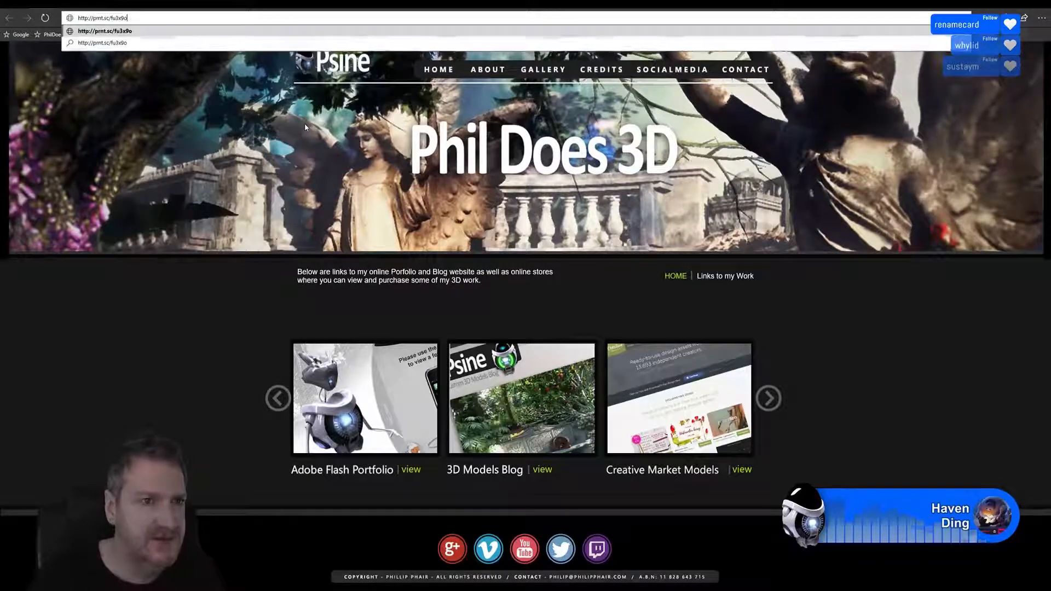
key("Return")
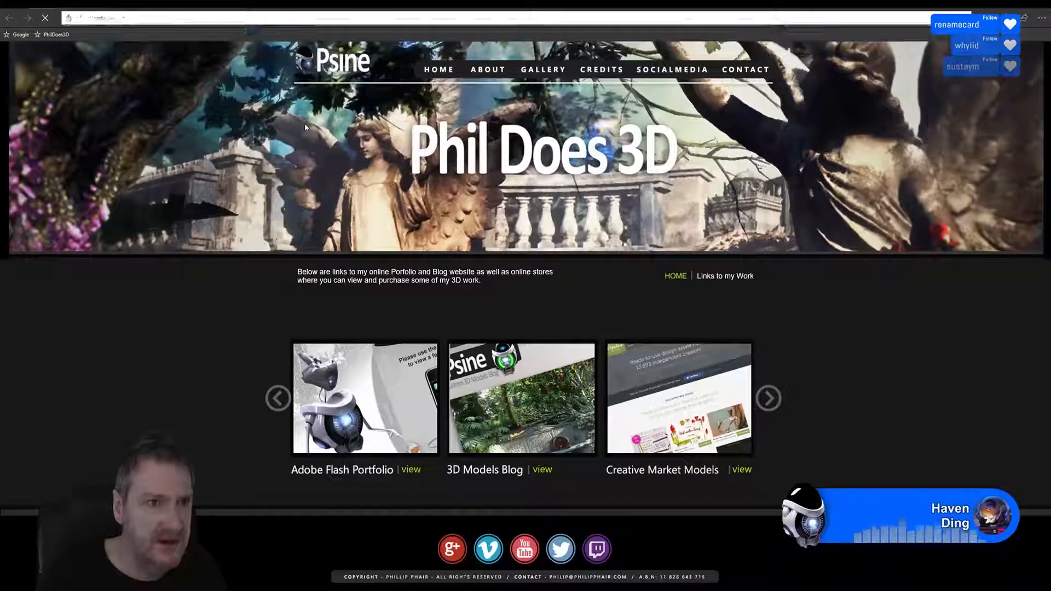